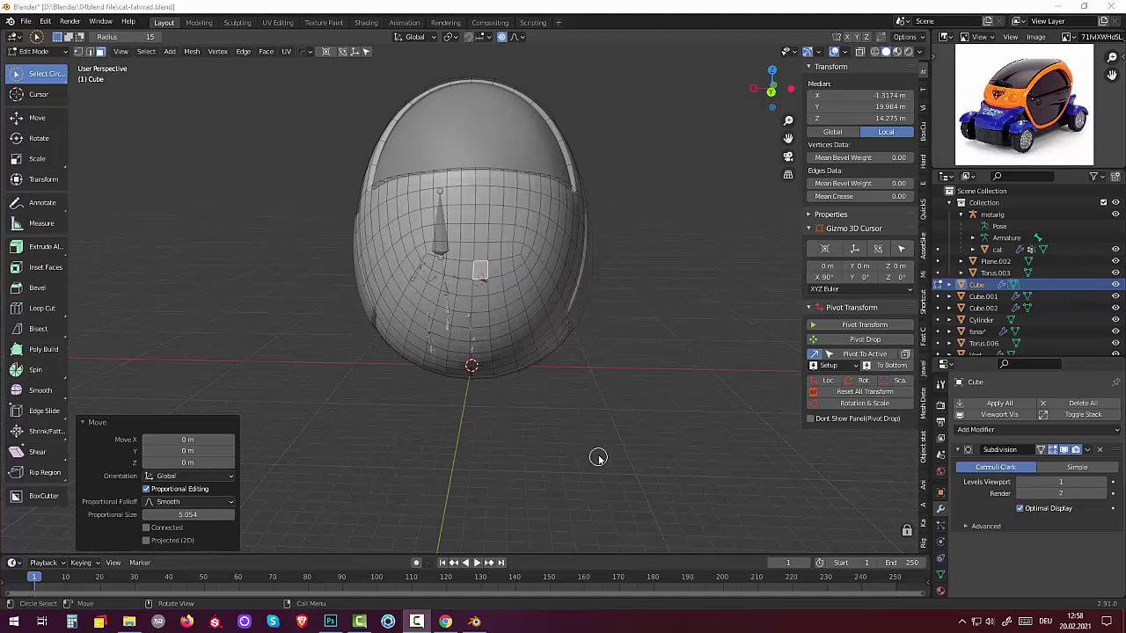
# - Circle-select a strip of faces down the egg body's lower front and underside
pyautogui.moveTo(598, 458)
pyautogui.mouseDown(button='middle')
pyautogui.moveTo(849, 449)
pyautogui.moveTo(856, 431)
pyautogui.mouseUp(button='middle')
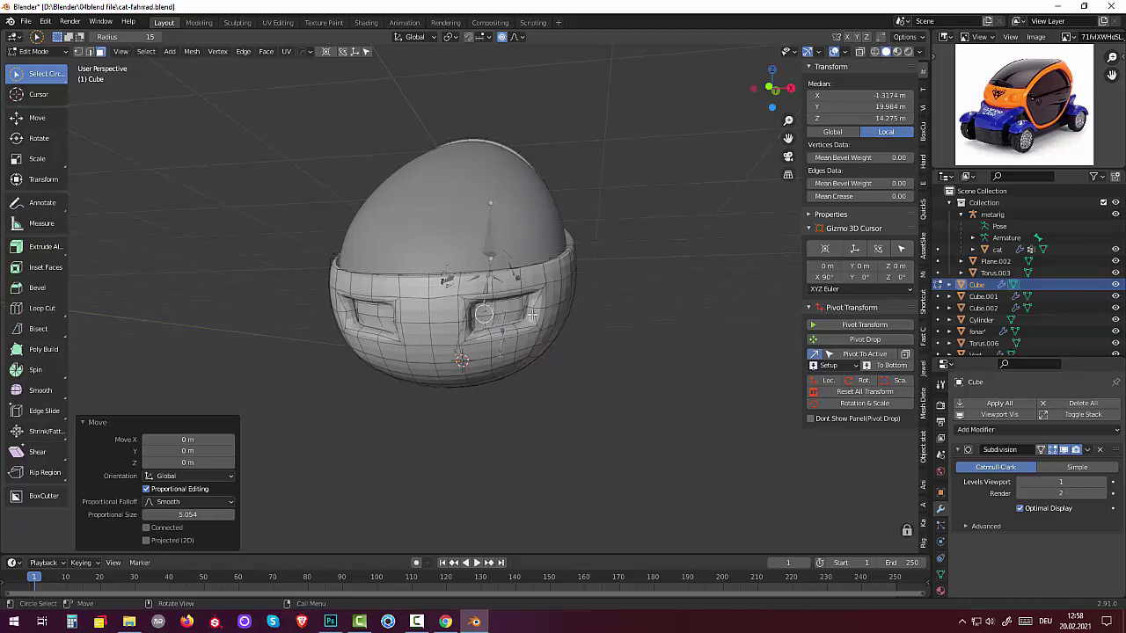
pyautogui.moveTo(642, 352)
pyautogui.mouseDown(button='middle')
pyautogui.moveTo(688, 358)
pyautogui.moveTo(555, 378)
pyautogui.moveTo(410, 372)
pyautogui.mouseUp(button='middle')
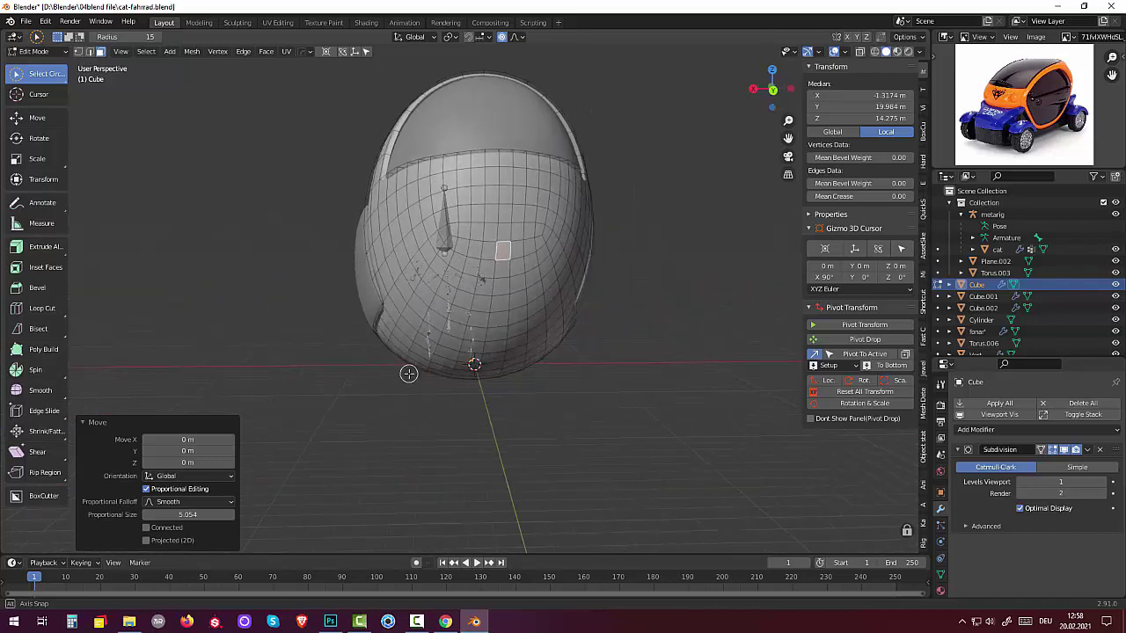
pyautogui.moveTo(502, 260); pyautogui.dragTo(481, 361)
pyautogui.moveTo(478, 389)
pyautogui.mouseDown(button='middle')
pyautogui.moveTo(694, 264)
pyautogui.moveTo(770, 261)
pyautogui.mouseUp(button='middle')
pyautogui.moveTo(495, 368); pyautogui.dragTo(417, 312)
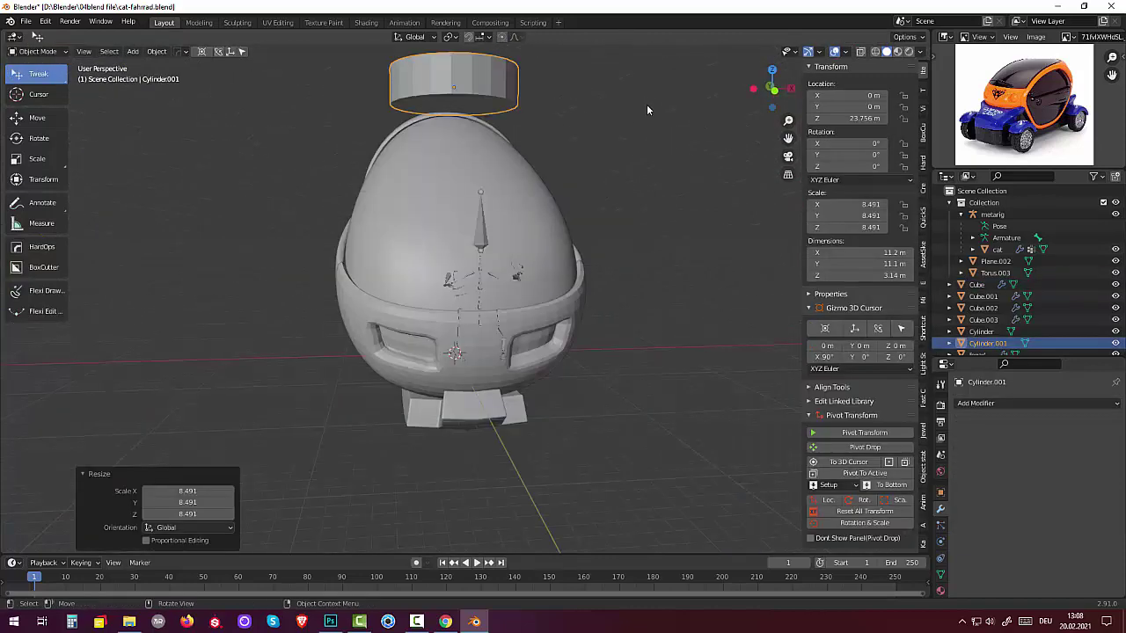
# - Rotate Cylinder.001 90° around the Y axis
pyautogui.press('r')
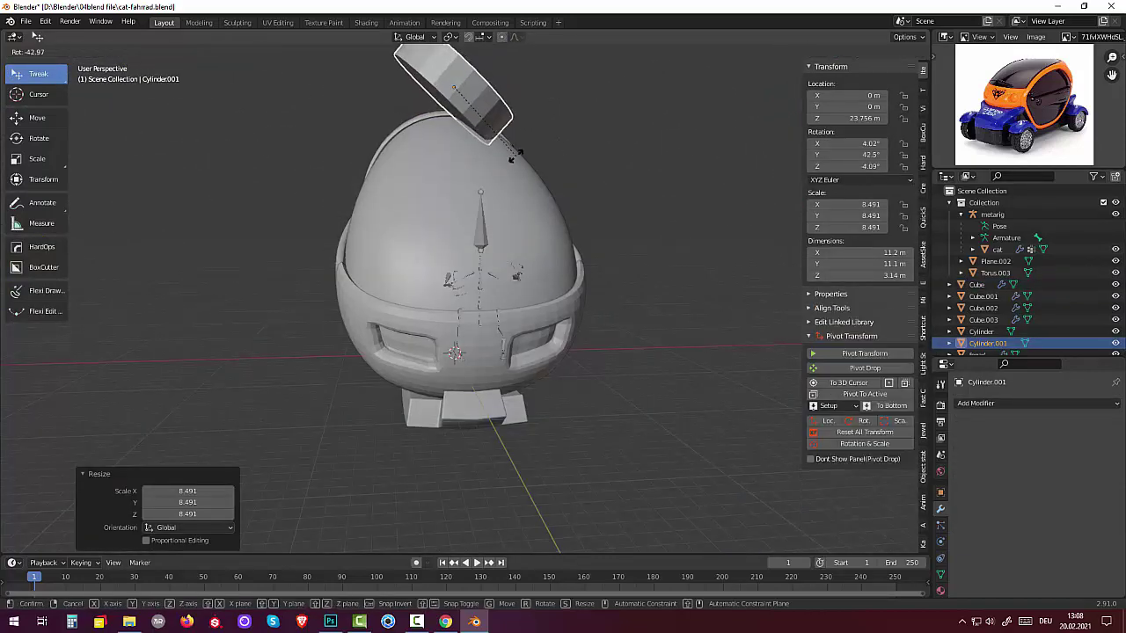
pyautogui.write('y')
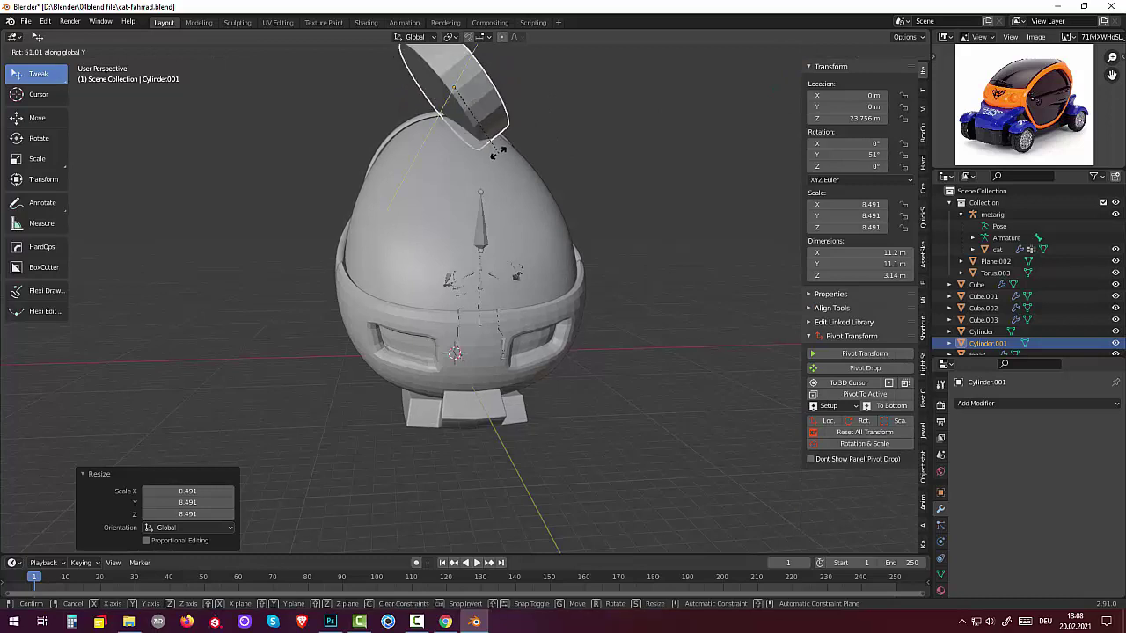
pyautogui.write('90')
pyautogui.press('Return')
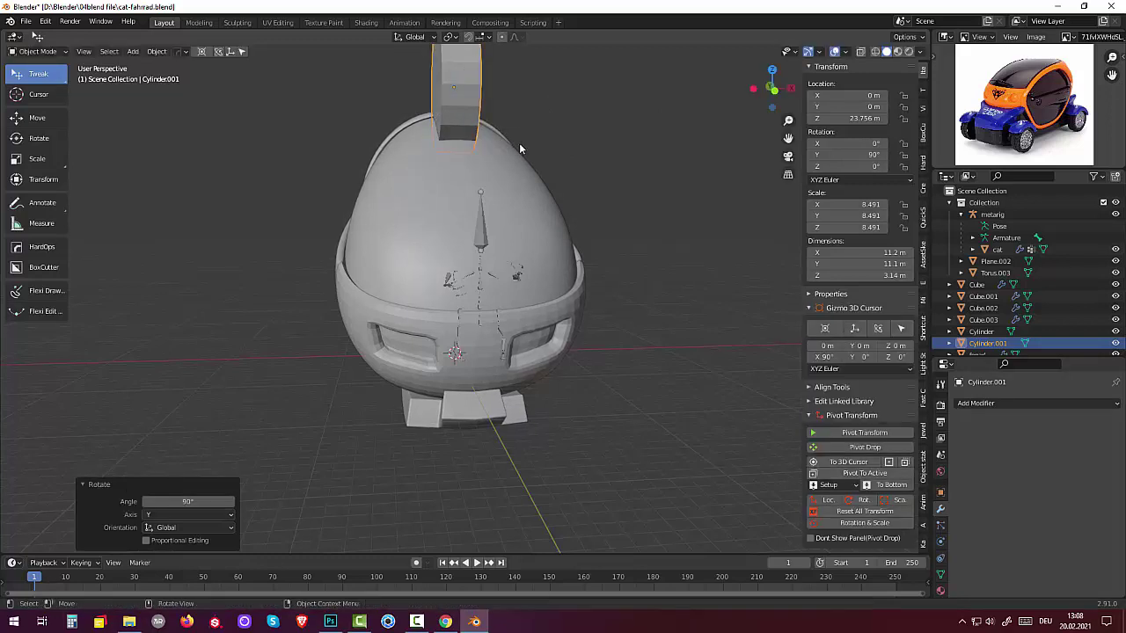
pyautogui.moveTo(519, 143); pyautogui.dragTo(457, 162, button='middle')
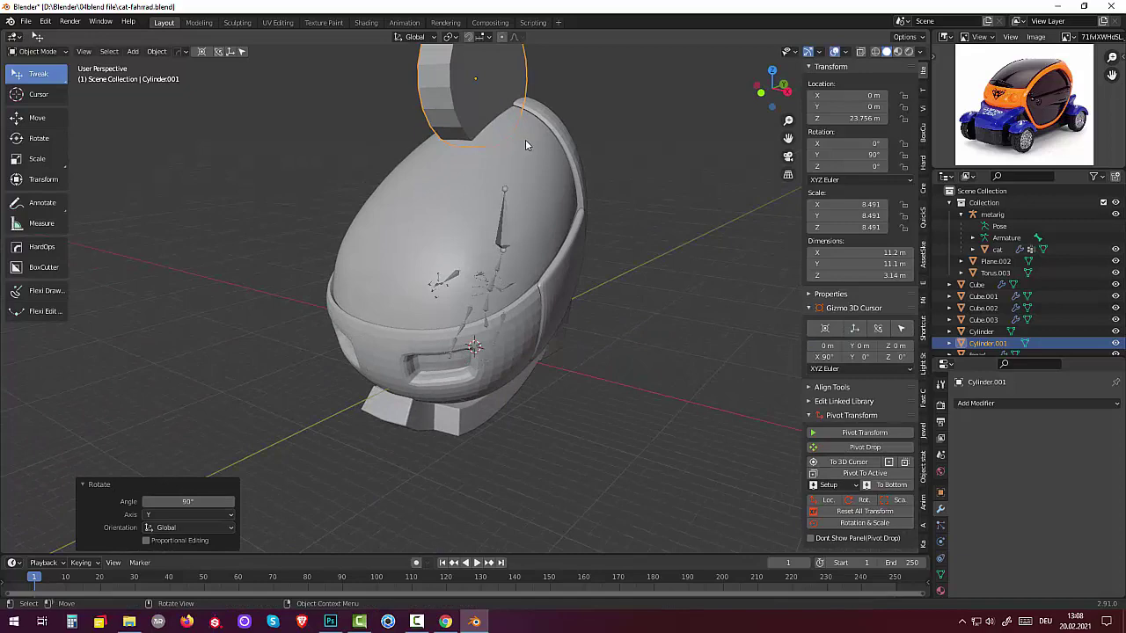
pyautogui.moveTo(525, 139); pyautogui.dragTo(624, 92, button='middle')
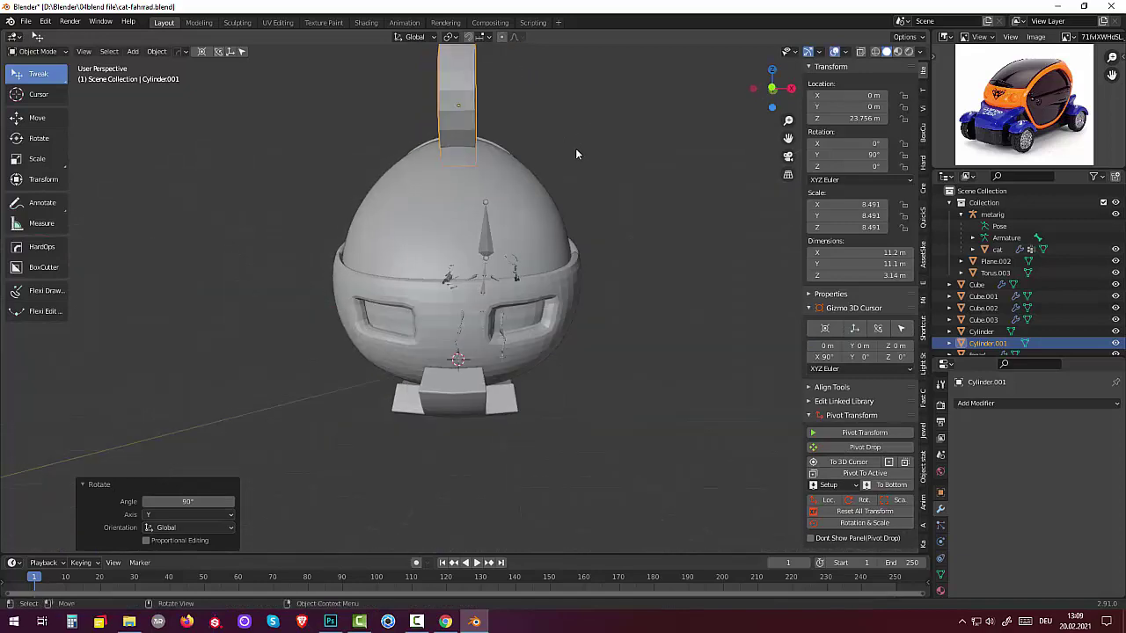
# - Lower the wheel along Z and slide it beside the egg body's lower side
pyautogui.press('g')
pyautogui.press('z')
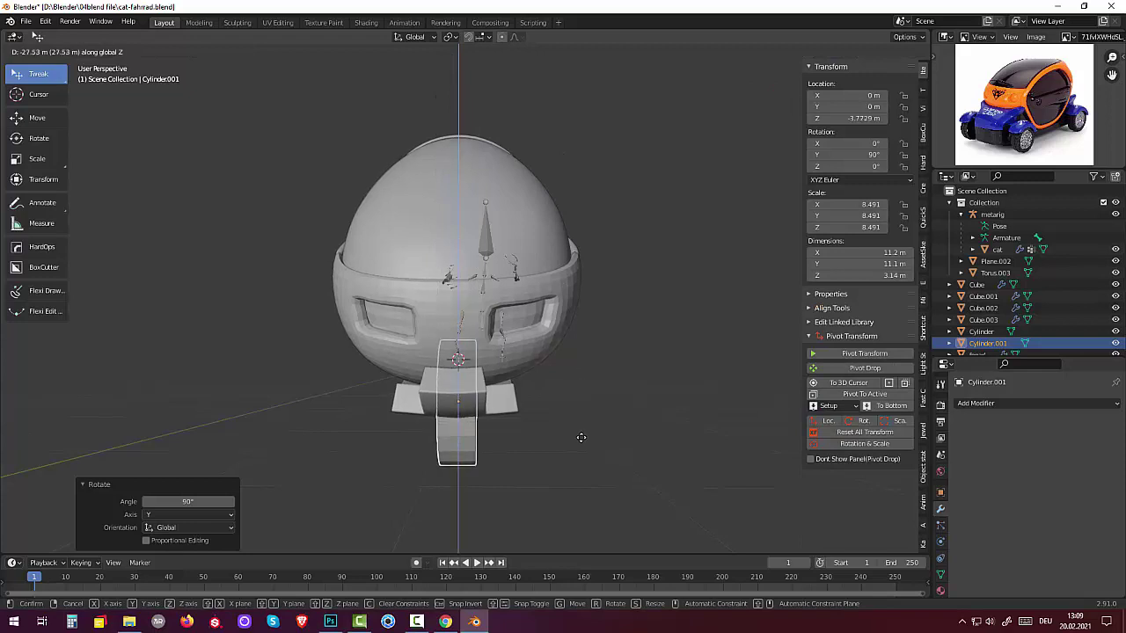
pyautogui.click(581, 437)
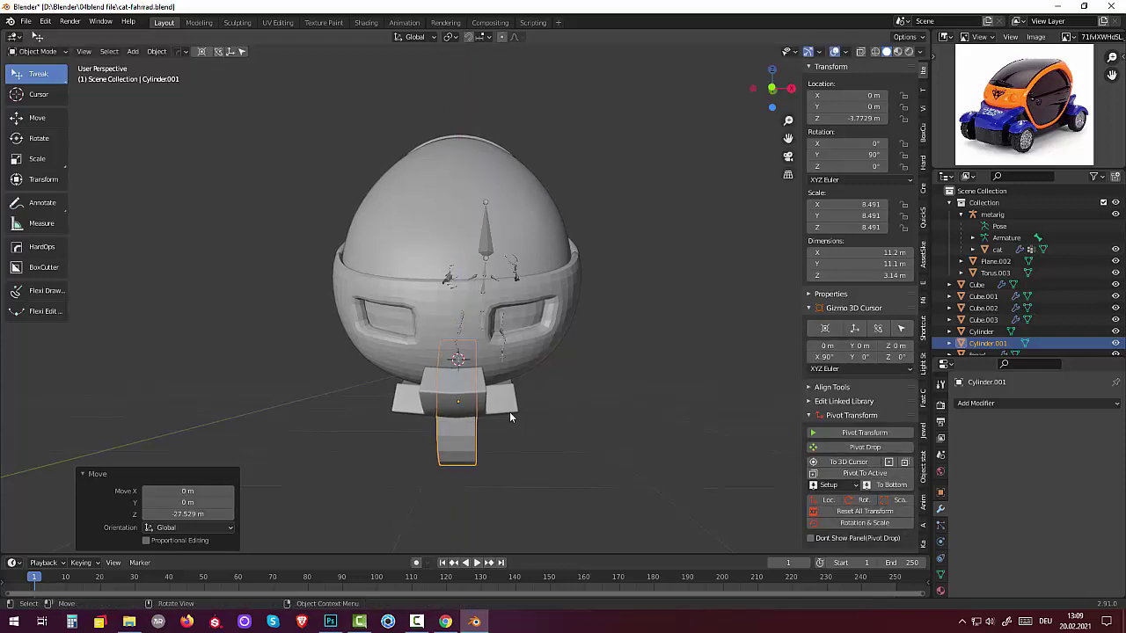
pyautogui.press('g')
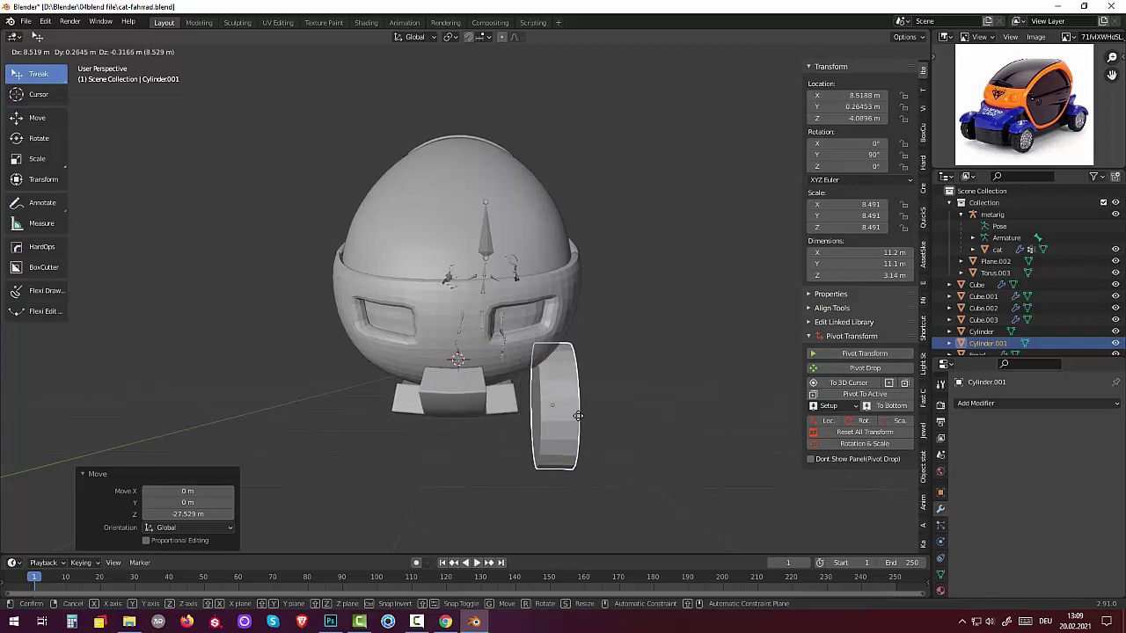
pyautogui.click(571, 412)
pyautogui.moveTo(668, 398)
pyautogui.mouseDown(button='middle')
pyautogui.moveTo(535, 402)
pyautogui.moveTo(553, 398)
pyautogui.mouseUp(button='middle')
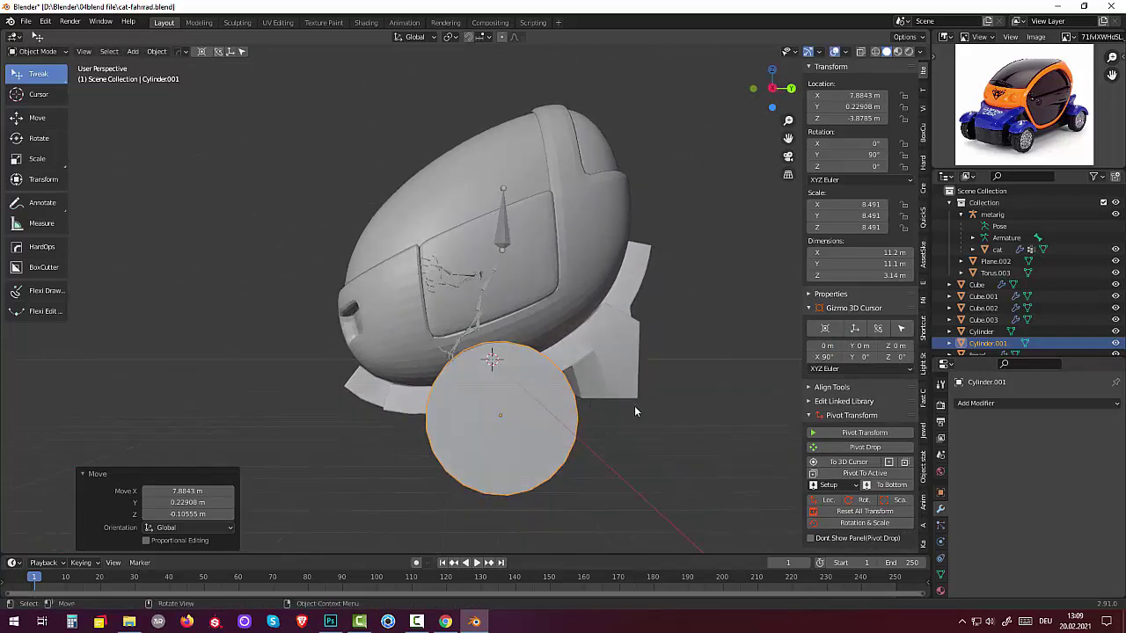
pyautogui.press('g')
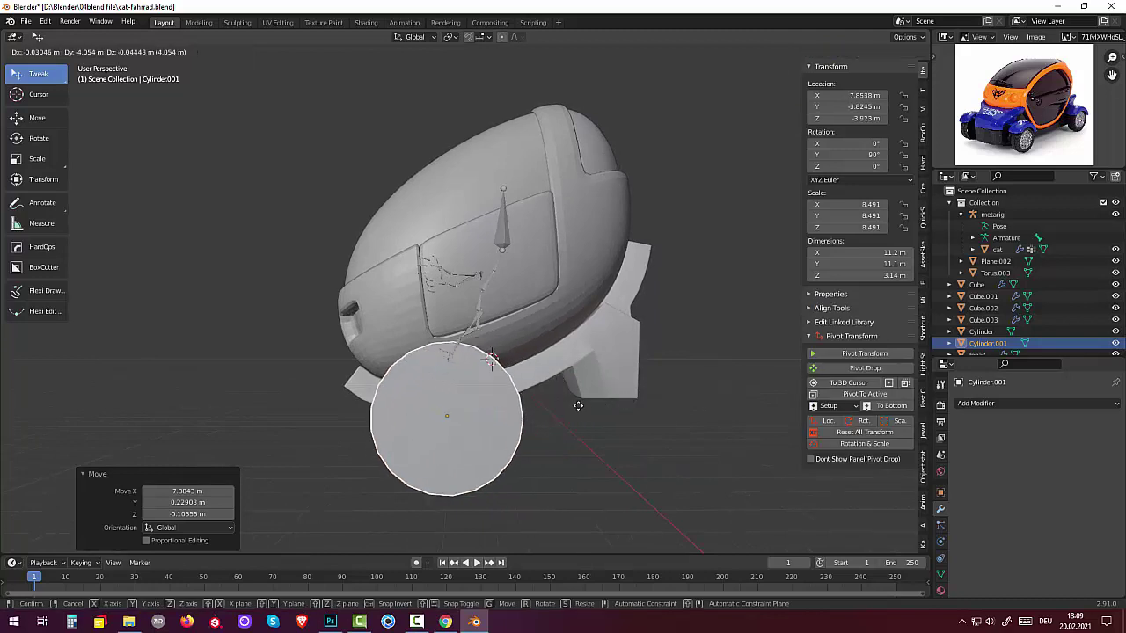
pyautogui.click(570, 406)
pyautogui.moveTo(570, 406)
pyautogui.mouseDown(button='middle')
pyautogui.moveTo(708, 393)
pyautogui.moveTo(578, 389)
pyautogui.mouseUp(button='middle')
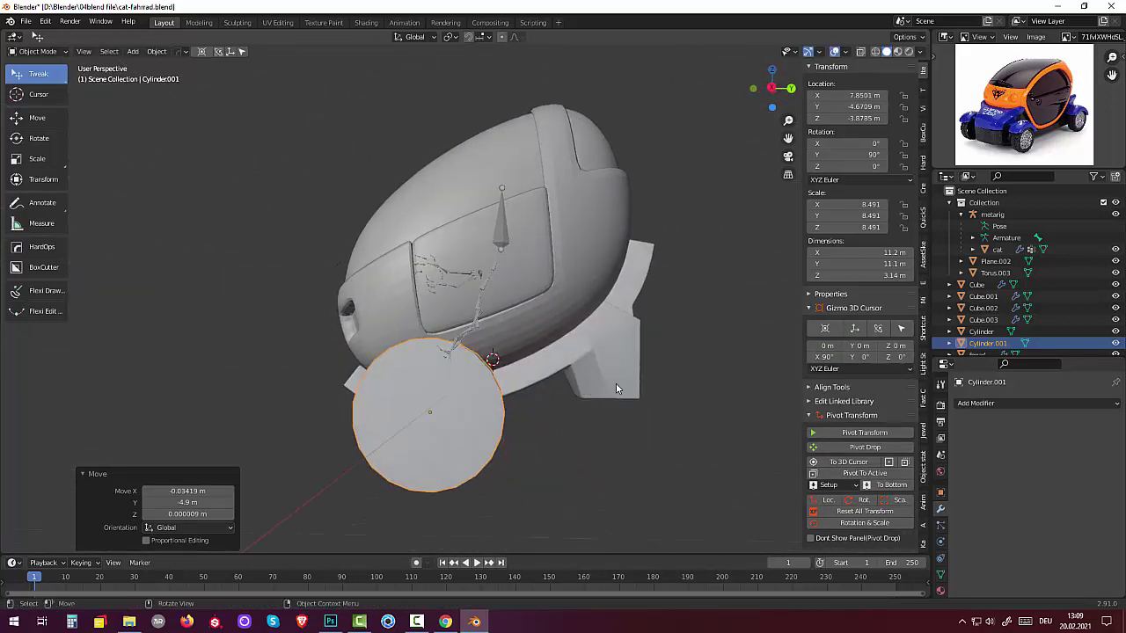
# - Scale the wheel down uniformly to 0.738
pyautogui.press('s')
pyautogui.click(607, 384)
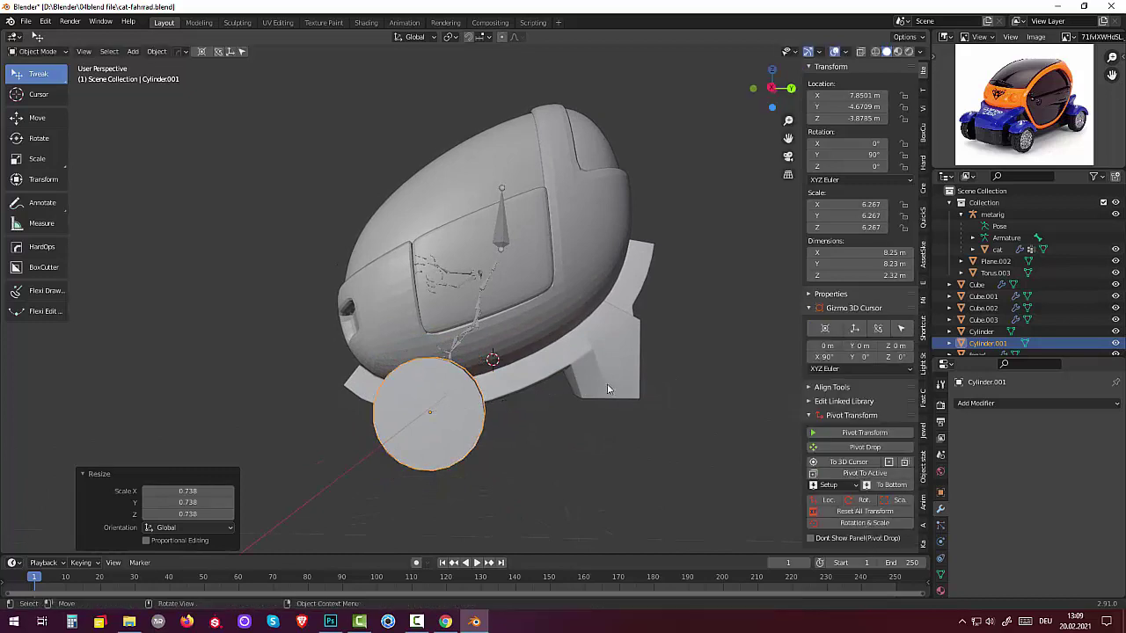
pyautogui.moveTo(607, 384)
pyautogui.mouseDown(button='middle')
pyautogui.moveTo(717, 355)
pyautogui.moveTo(705, 368)
pyautogui.mouseUp(button='middle')
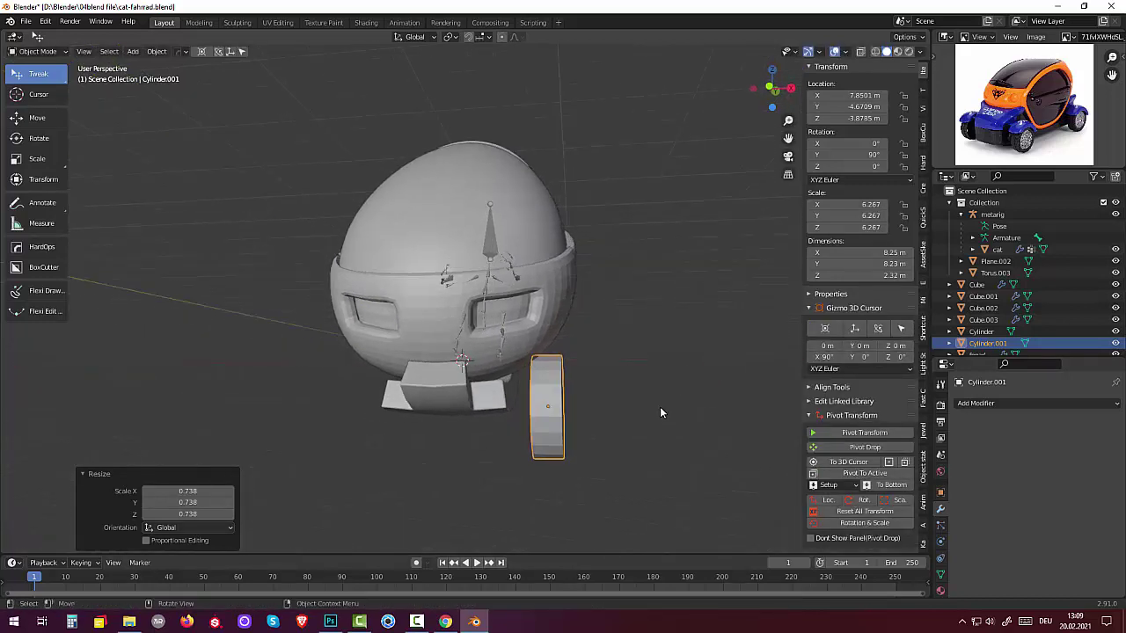
# - Stretch the wheel along X to about 1.6 times, making it thicker
pyautogui.press('s')
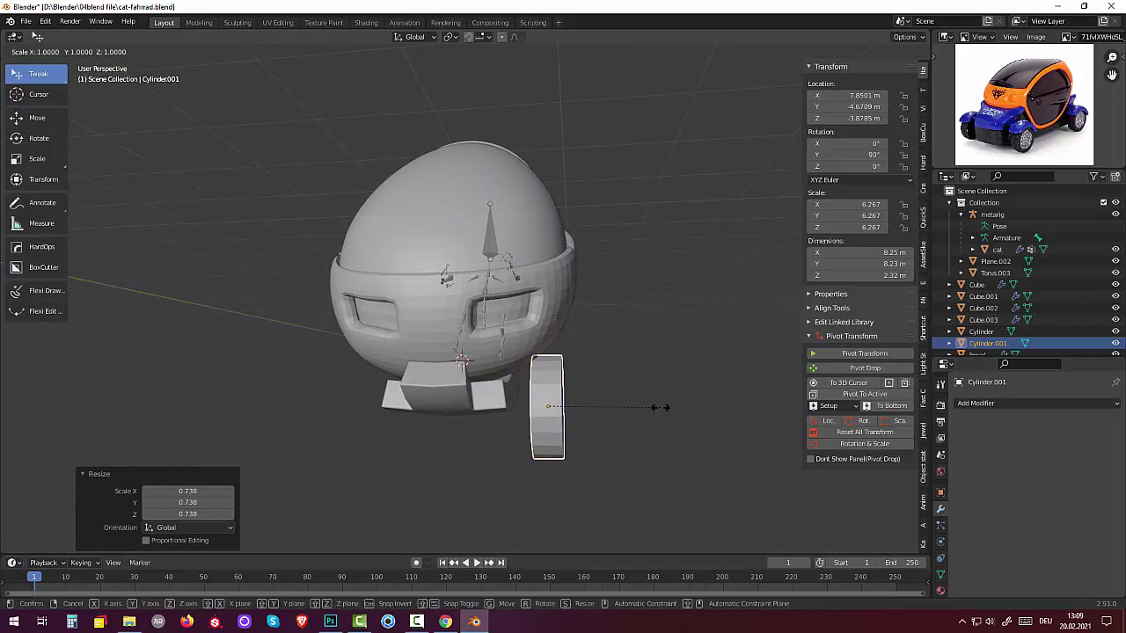
pyautogui.press('x')
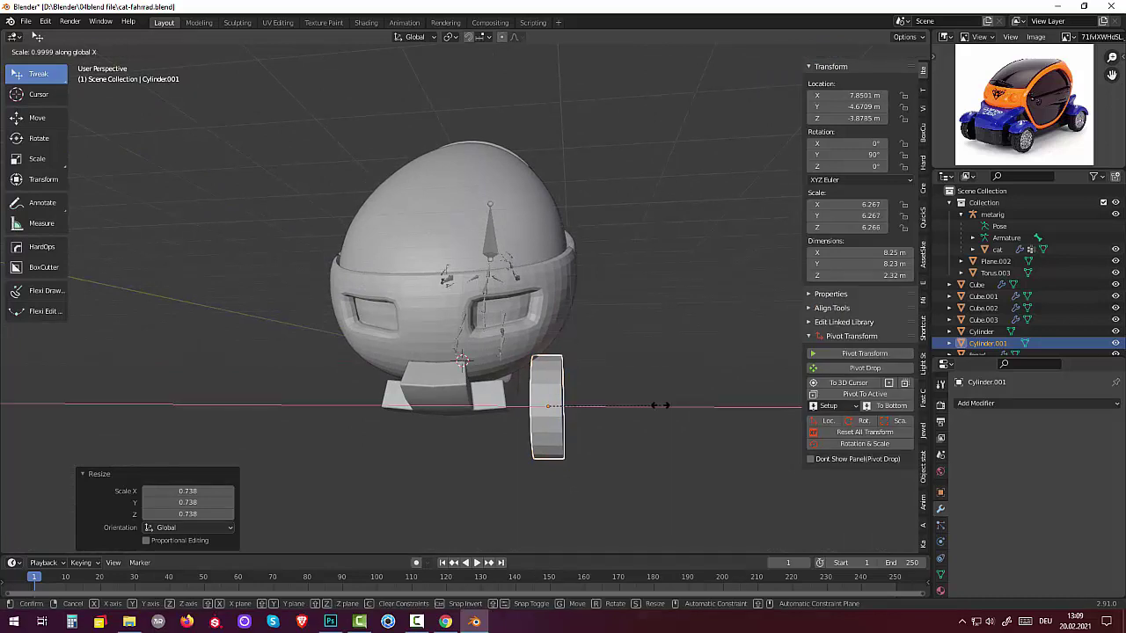
pyautogui.click(715, 409)
pyautogui.moveTo(718, 387); pyautogui.dragTo(615, 402, button='middle')
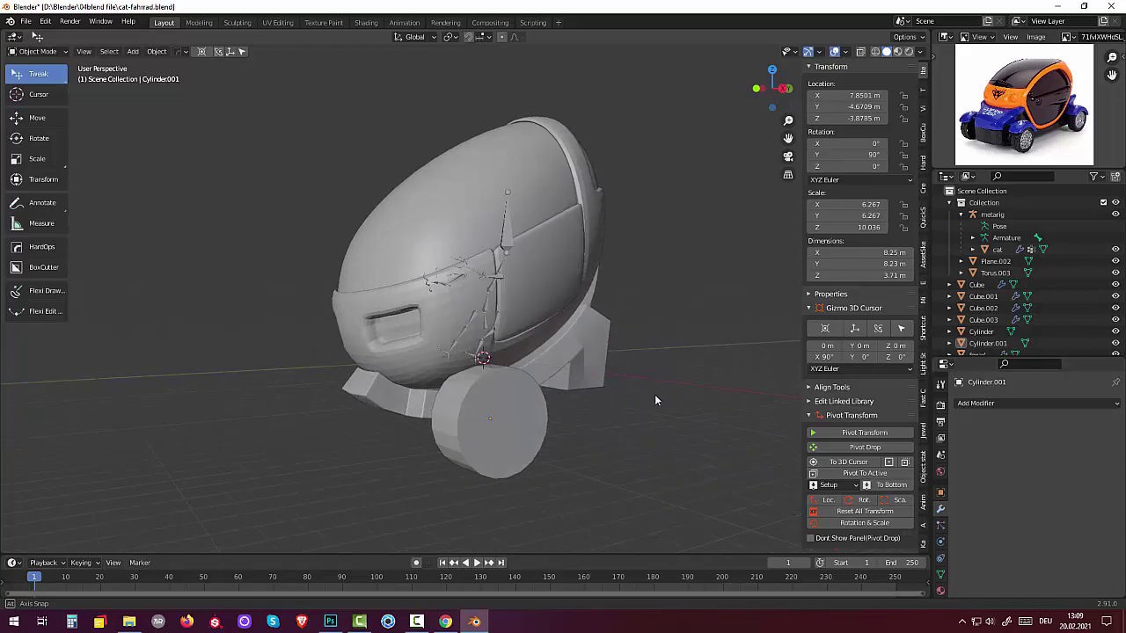
pyautogui.moveTo(616, 404); pyautogui.dragTo(651, 399, button='middle')
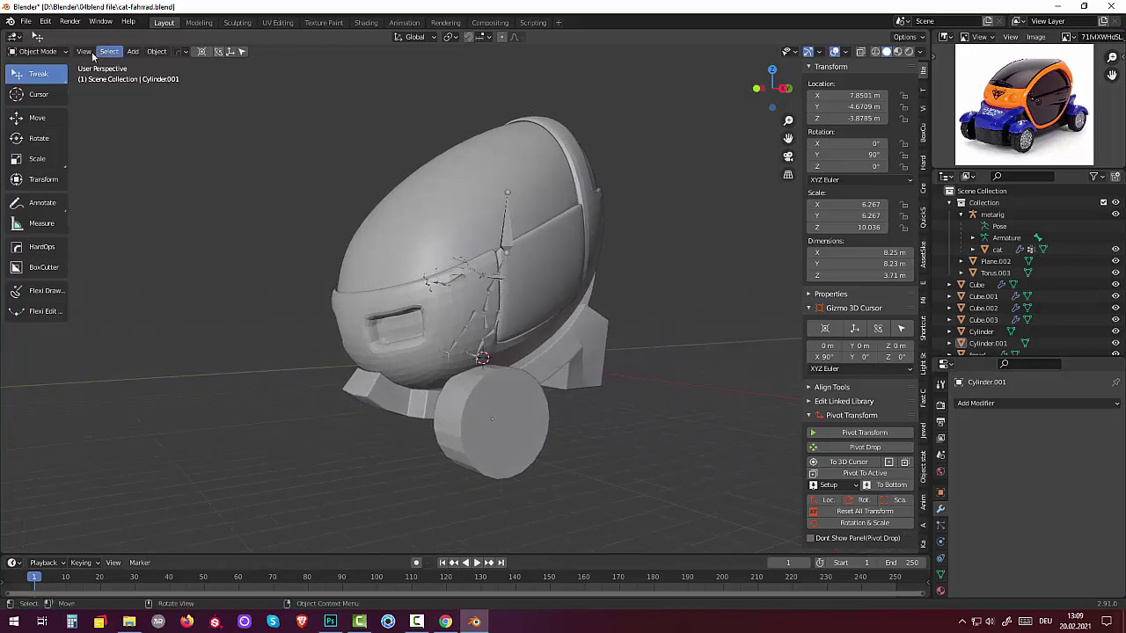
pyautogui.click(161, 52)
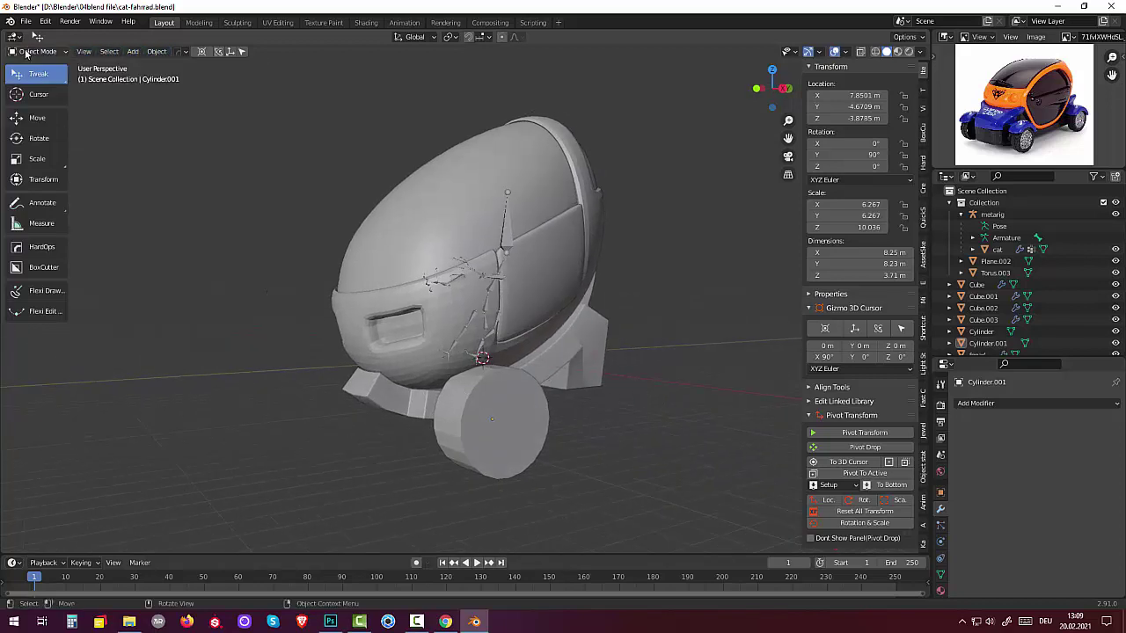
pyautogui.click(29, 53)
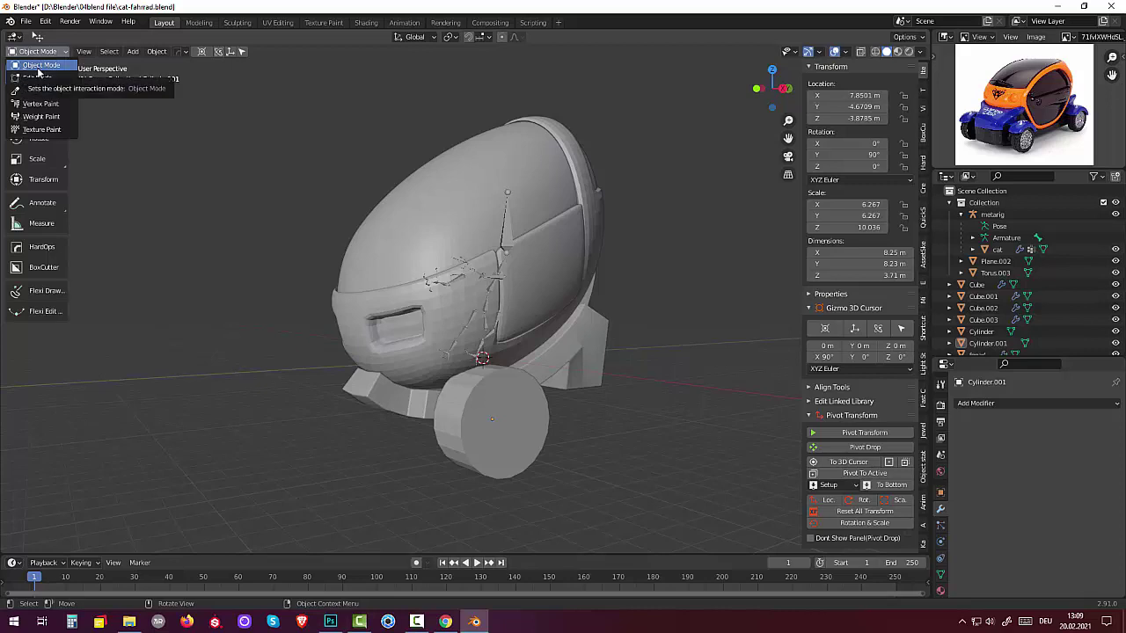
# - Edit the wheel mesh in edge select mode and select all its edges
pyautogui.click(38, 78)
pyautogui.press('c')
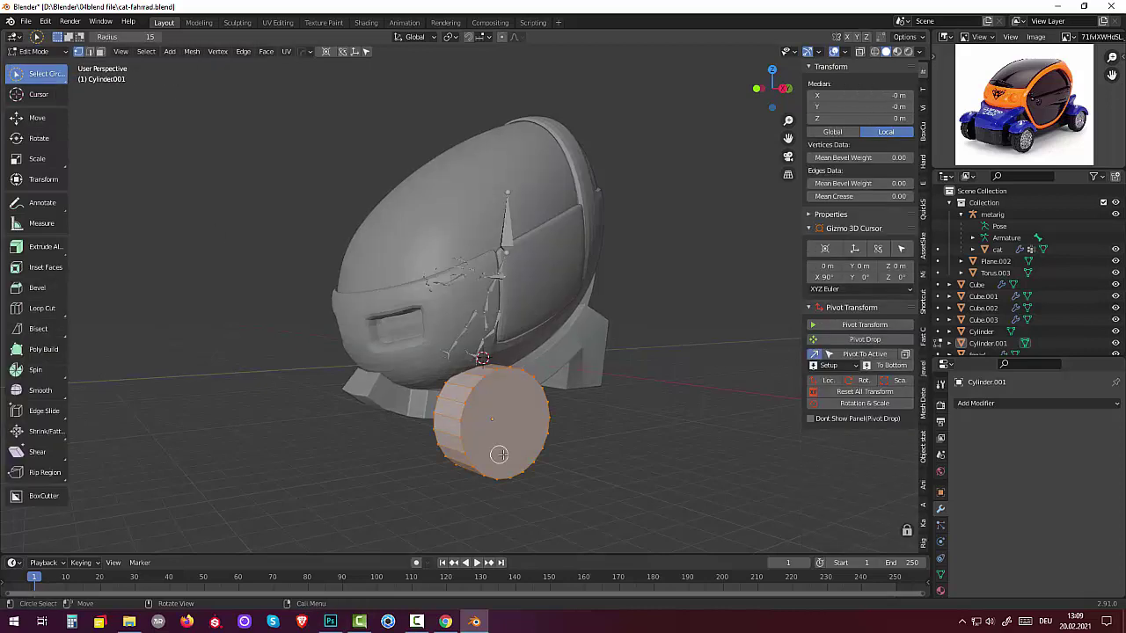
pyautogui.rightClick(499, 436)
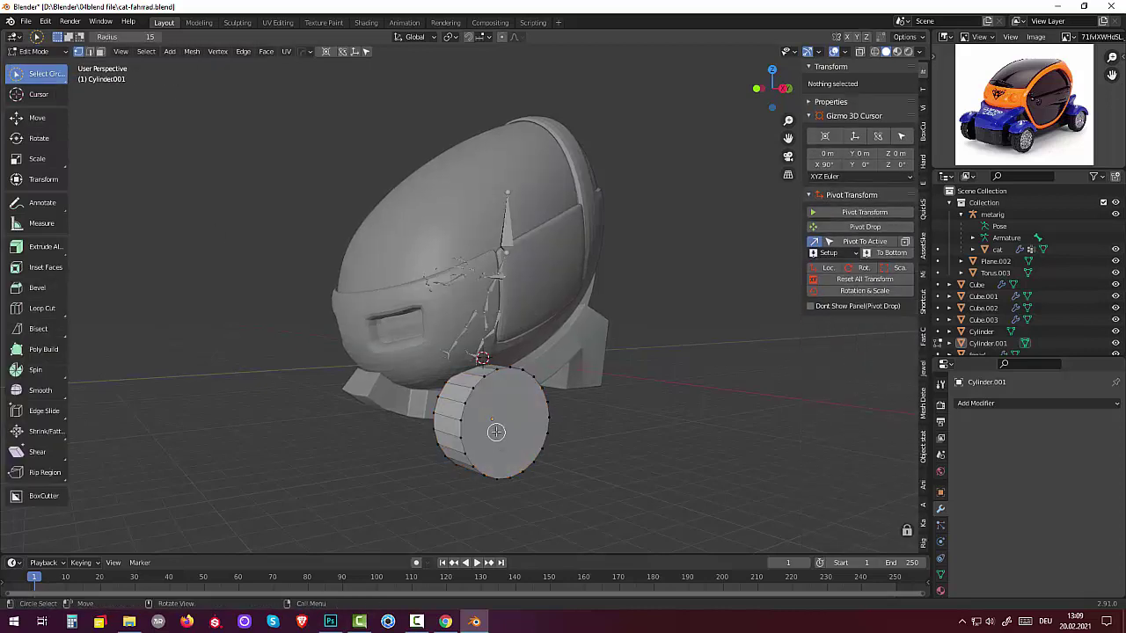
pyautogui.click(46, 53)
pyautogui.click(90, 51)
pyautogui.press('l')
pyautogui.moveTo(508, 432)
pyautogui.mouseDown(button='middle')
pyautogui.moveTo(639, 419)
pyautogui.moveTo(616, 404)
pyautogui.mouseUp(button='middle')
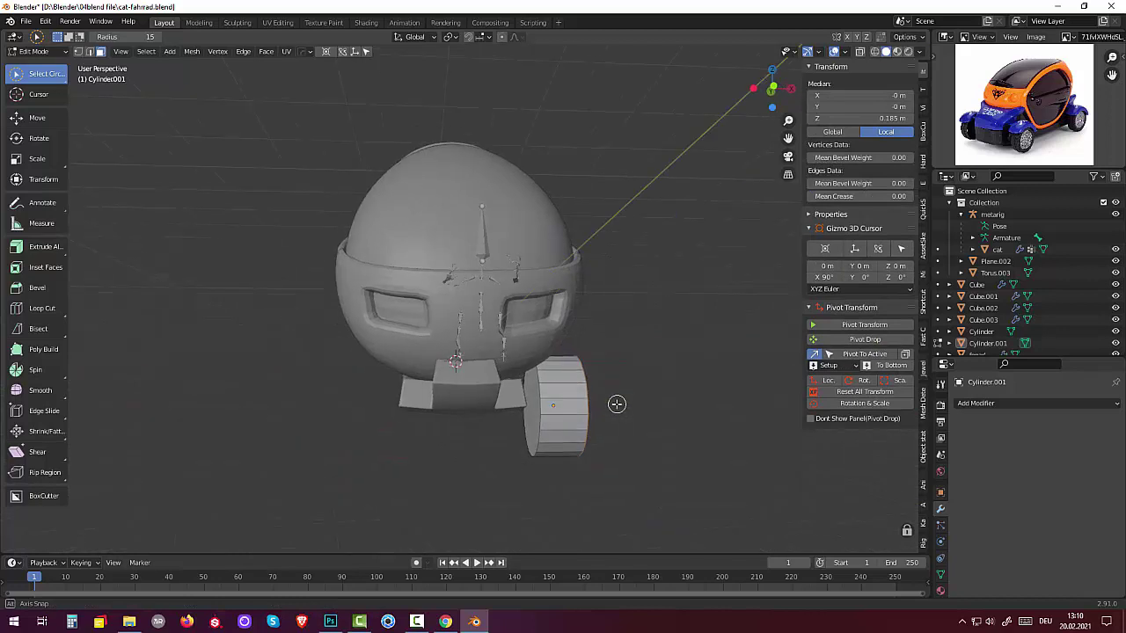
pyautogui.keyDown('shift'); pyautogui.moveTo(506, 415); pyautogui.dragTo(611, 428); pyautogui.keyUp('shift')
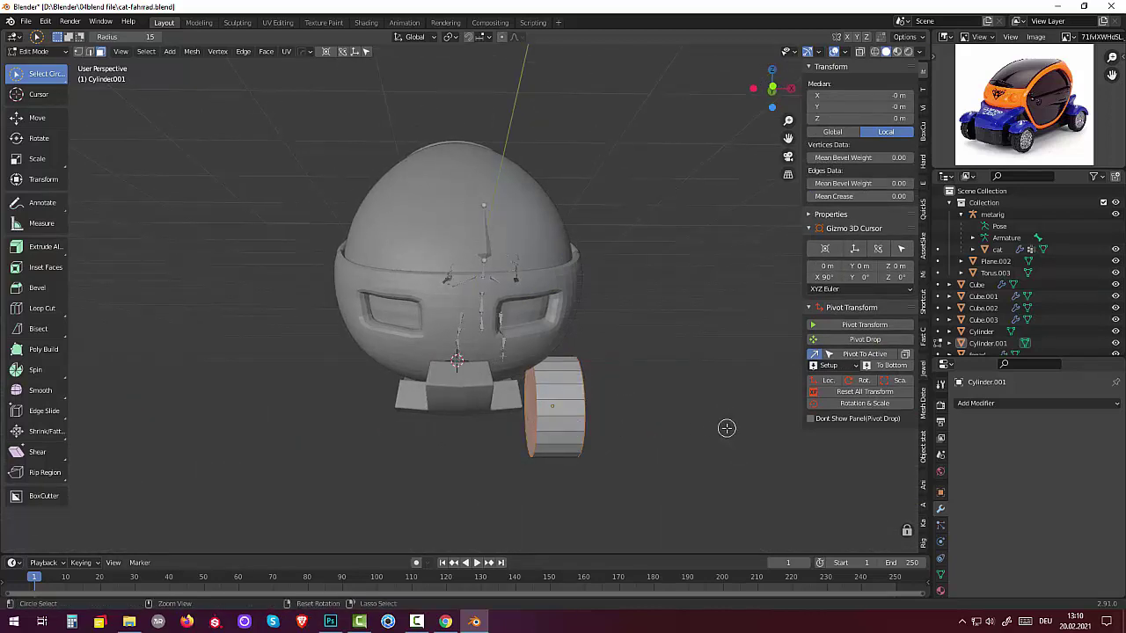
pyautogui.press('a')
# - Bevel the wheel's edges with 5 segments for a rounded tyre profile
pyautogui.hotkey('ctrl', 'b')
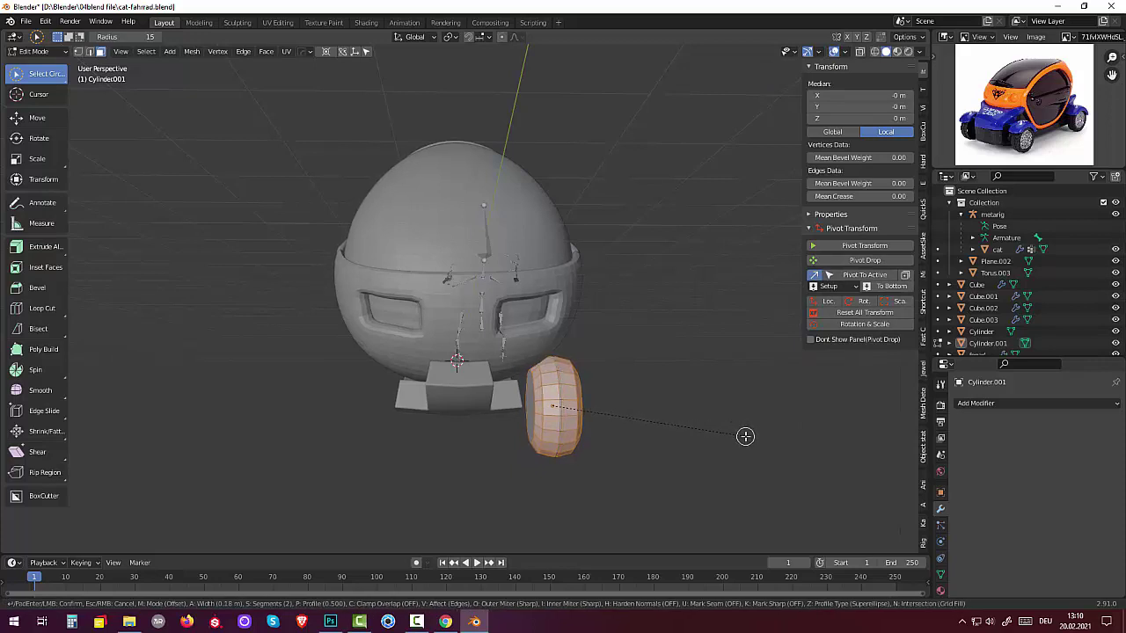
pyautogui.scroll(2, 745, 437)
pyautogui.scroll(1, 745, 437)
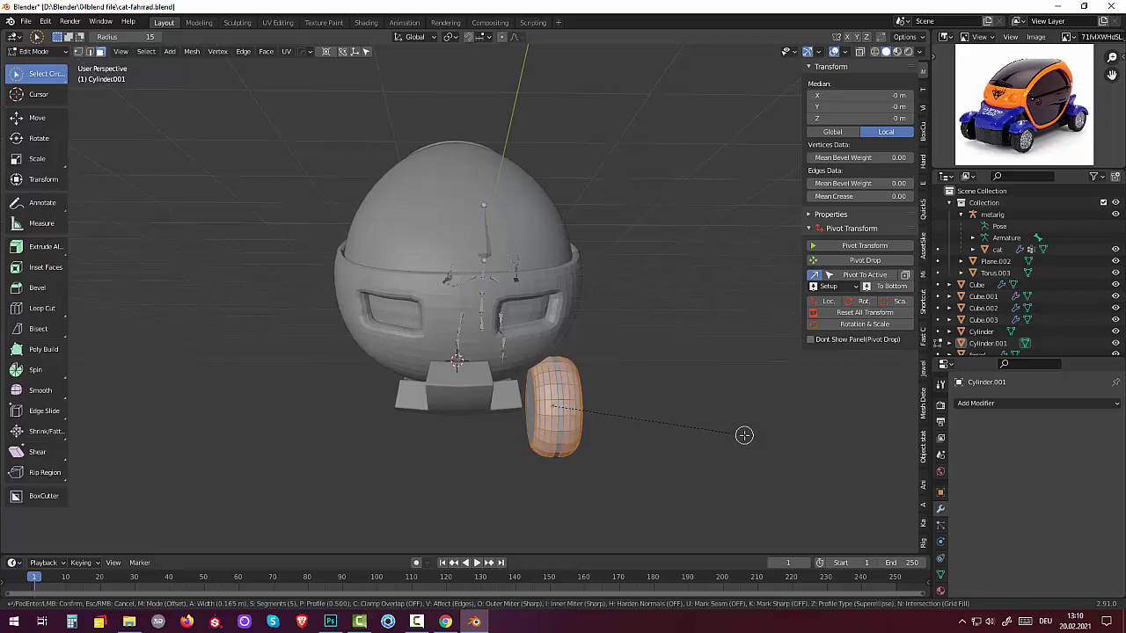
pyautogui.click(744, 435)
pyautogui.hotkey('alt', 'a')
pyautogui.moveTo(729, 445)
pyautogui.mouseDown(button='middle')
pyautogui.moveTo(578, 446)
pyautogui.moveTo(595, 431)
pyautogui.moveTo(604, 445)
pyautogui.moveTo(722, 430)
pyautogui.moveTo(721, 440)
pyautogui.moveTo(628, 445)
pyautogui.moveTo(711, 442)
pyautogui.mouseUp(button='middle')
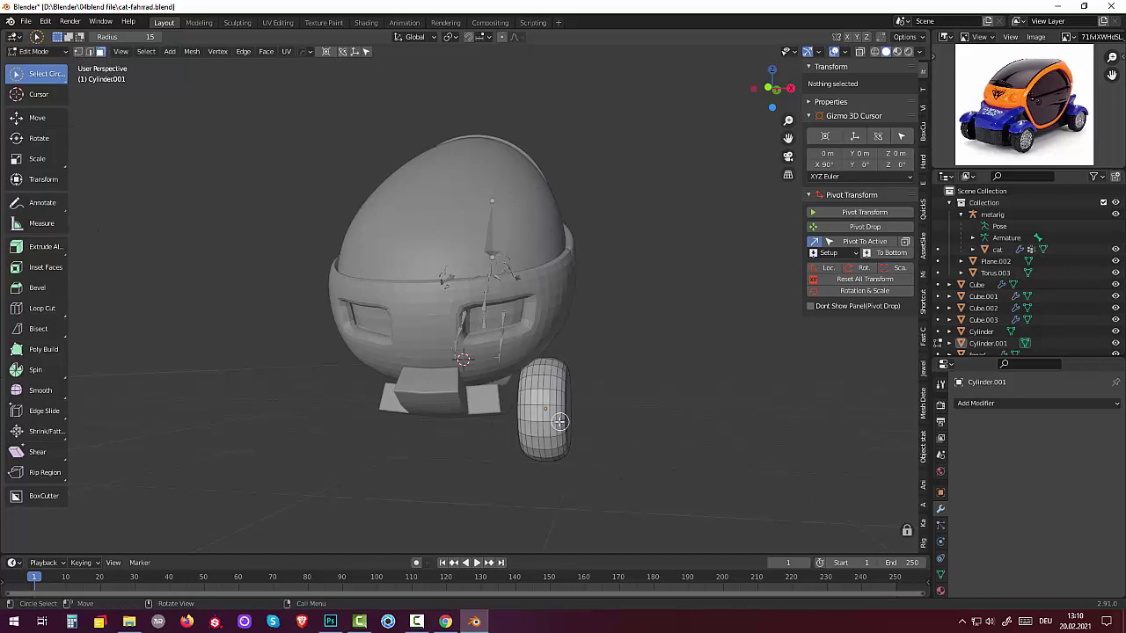
# - Return to Object Mode and move the rounded wheel toward the body
pyautogui.click(48, 52)
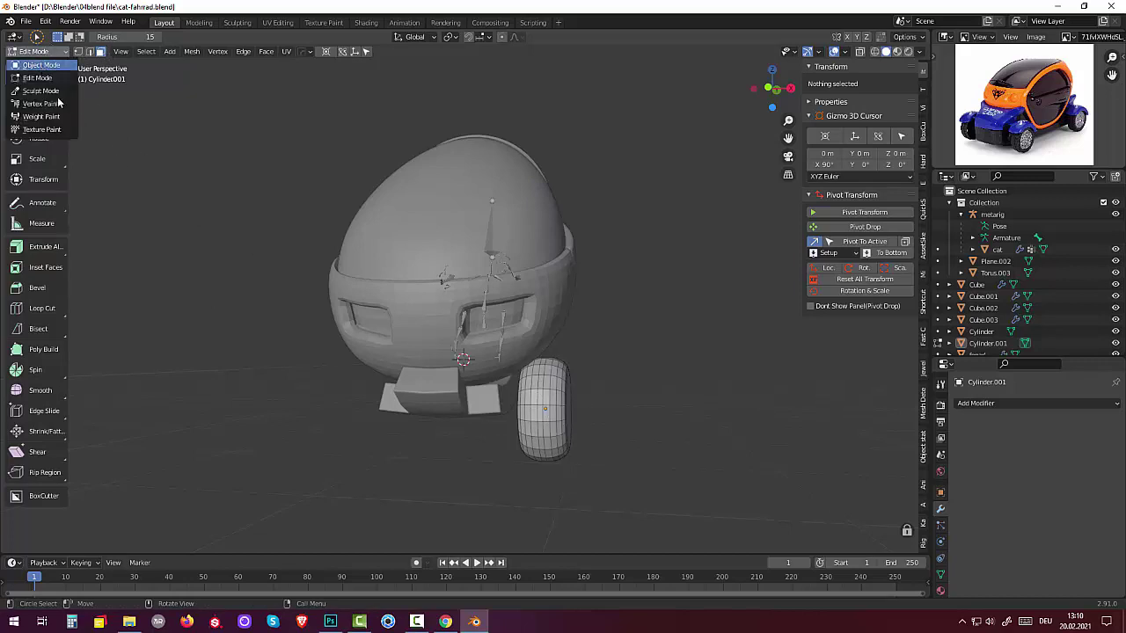
pyautogui.click(39, 65)
pyautogui.moveTo(583, 435); pyautogui.dragTo(605, 427, button='middle')
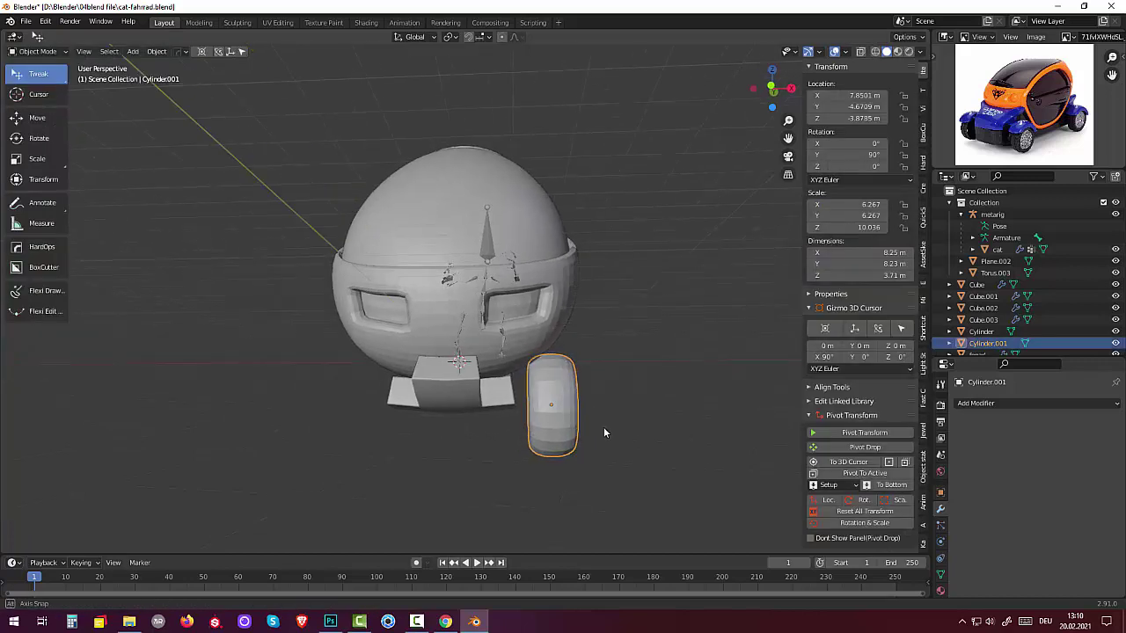
pyautogui.press('g')
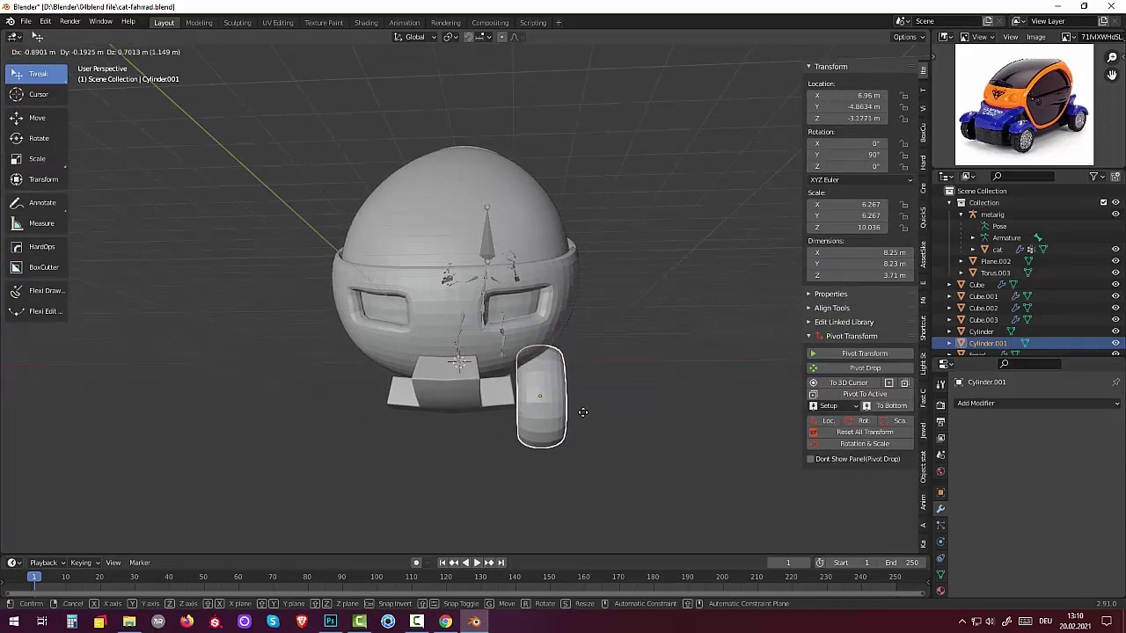
pyautogui.click(583, 411)
pyautogui.moveTo(607, 410)
pyautogui.mouseDown(button='middle')
pyautogui.moveTo(459, 428)
pyautogui.moveTo(476, 344)
pyautogui.moveTo(611, 423)
pyautogui.mouseUp(button='middle')
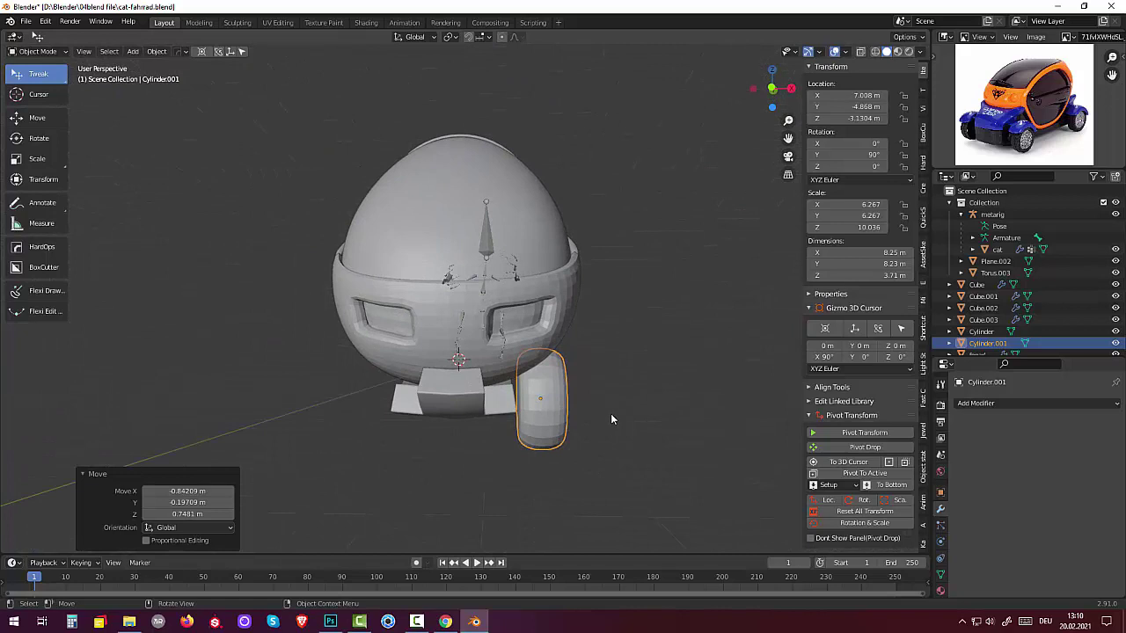
# - Slide the wheel along X to 7.4402 m beside the cab's lower front
pyautogui.press('g')
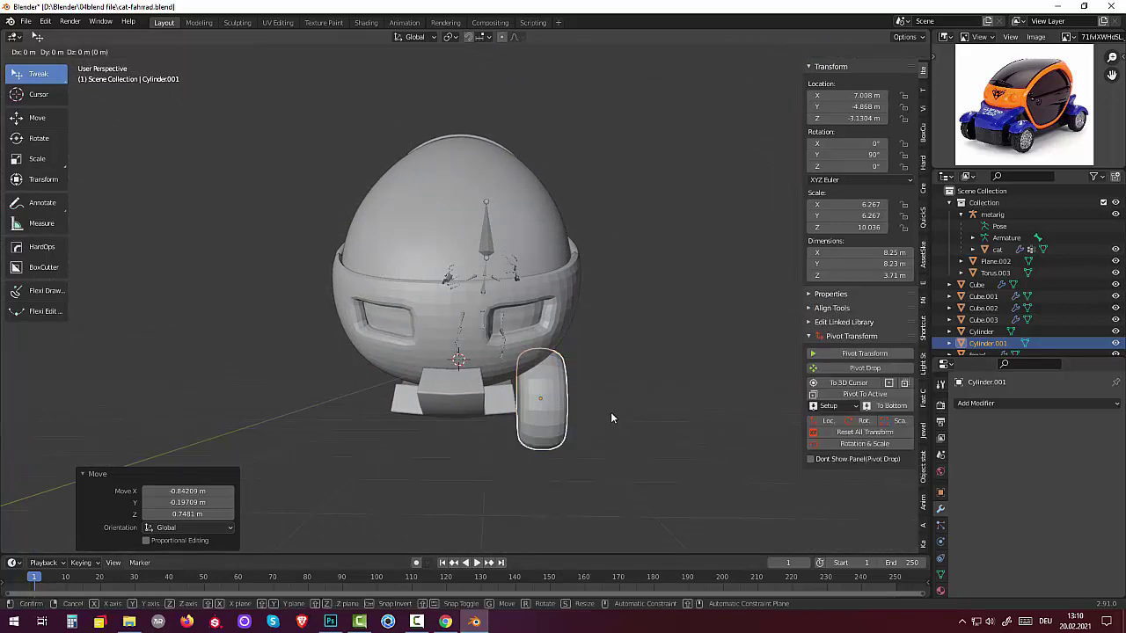
pyautogui.press('x')
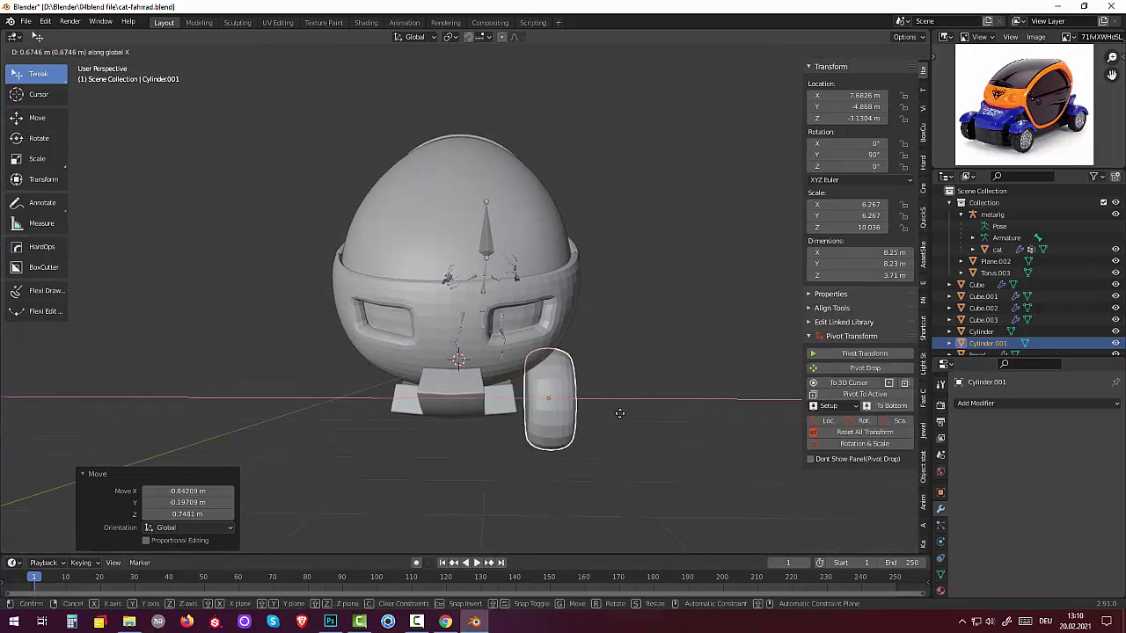
pyautogui.click(620, 420)
pyautogui.click(641, 448)
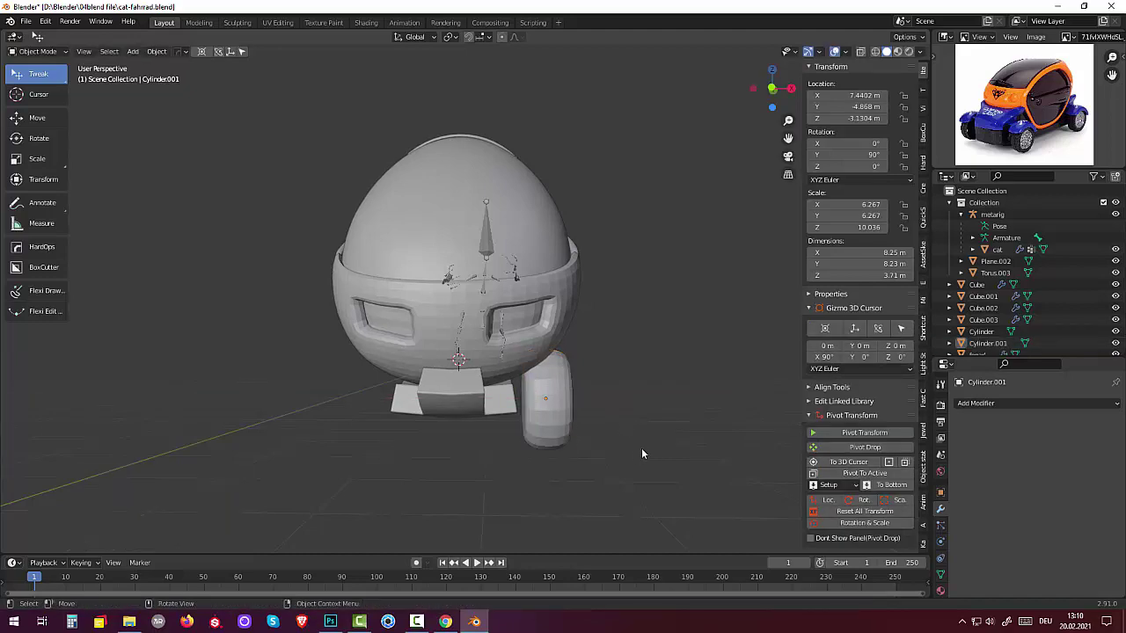
pyautogui.moveTo(653, 442)
pyautogui.mouseDown(button='middle')
pyautogui.moveTo(661, 402)
pyautogui.moveTo(756, 415)
pyautogui.moveTo(757, 437)
pyautogui.moveTo(662, 458)
pyautogui.moveTo(655, 447)
pyautogui.moveTo(648, 460)
pyautogui.moveTo(650, 432)
pyautogui.moveTo(596, 452)
pyautogui.moveTo(548, 434)
pyautogui.moveTo(522, 449)
pyautogui.moveTo(510, 432)
pyautogui.mouseUp(button='middle')
# - Edit the wheel in vertex select mode and knife-cut a line across it
pyautogui.click(465, 409)
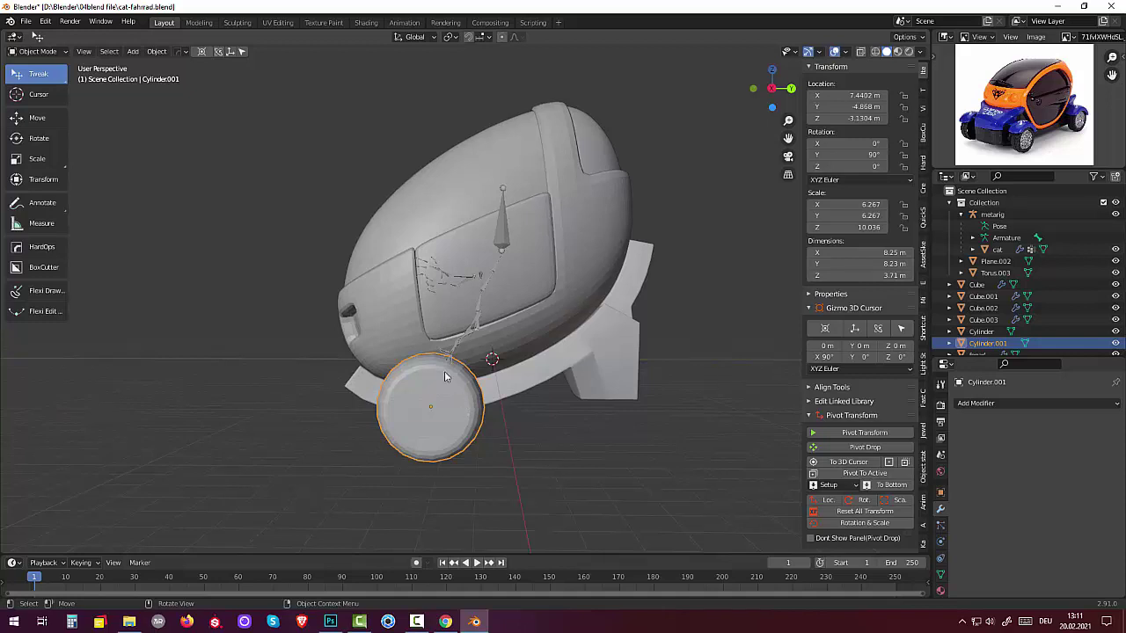
pyautogui.click(48, 53)
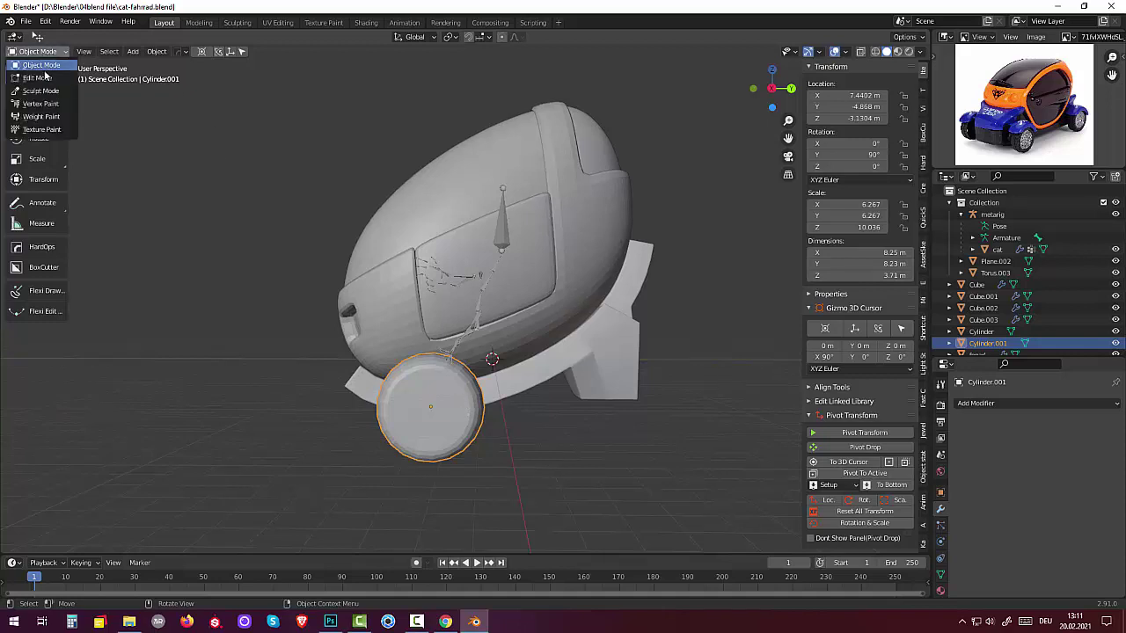
pyautogui.click(46, 80)
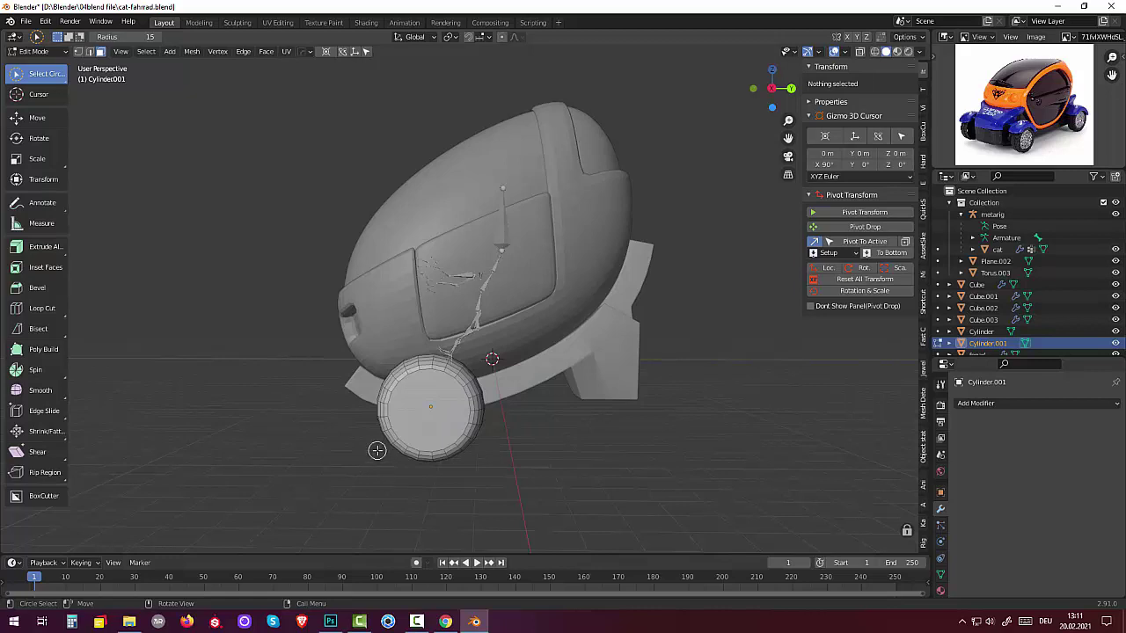
pyautogui.click(78, 52)
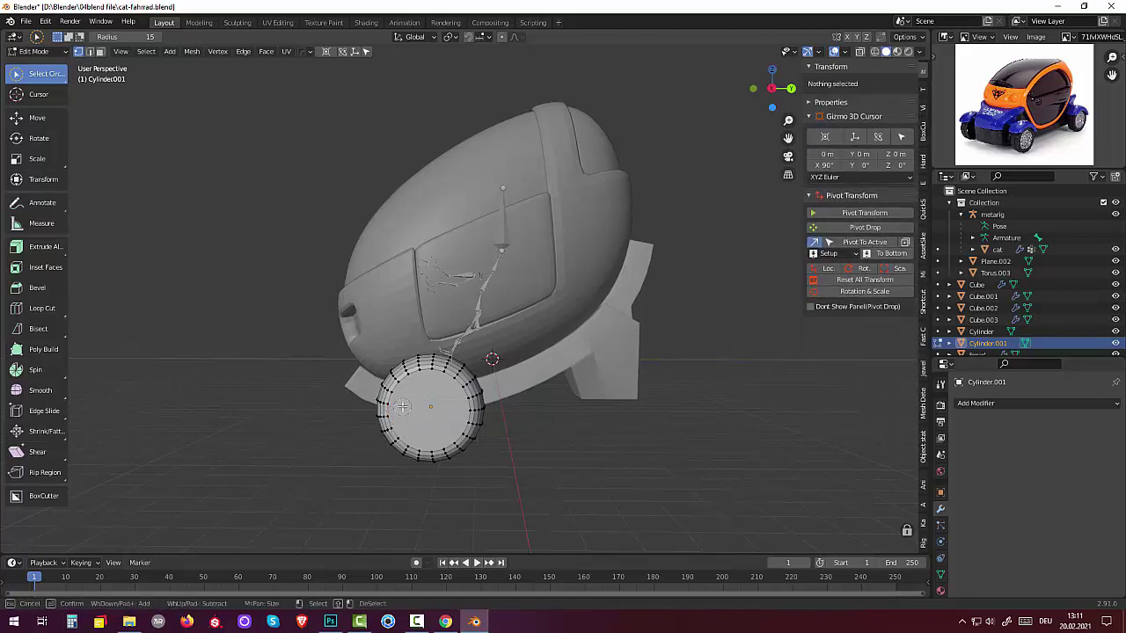
pyautogui.press('c')
pyautogui.click(397, 407)
pyautogui.rightClick(398, 408)
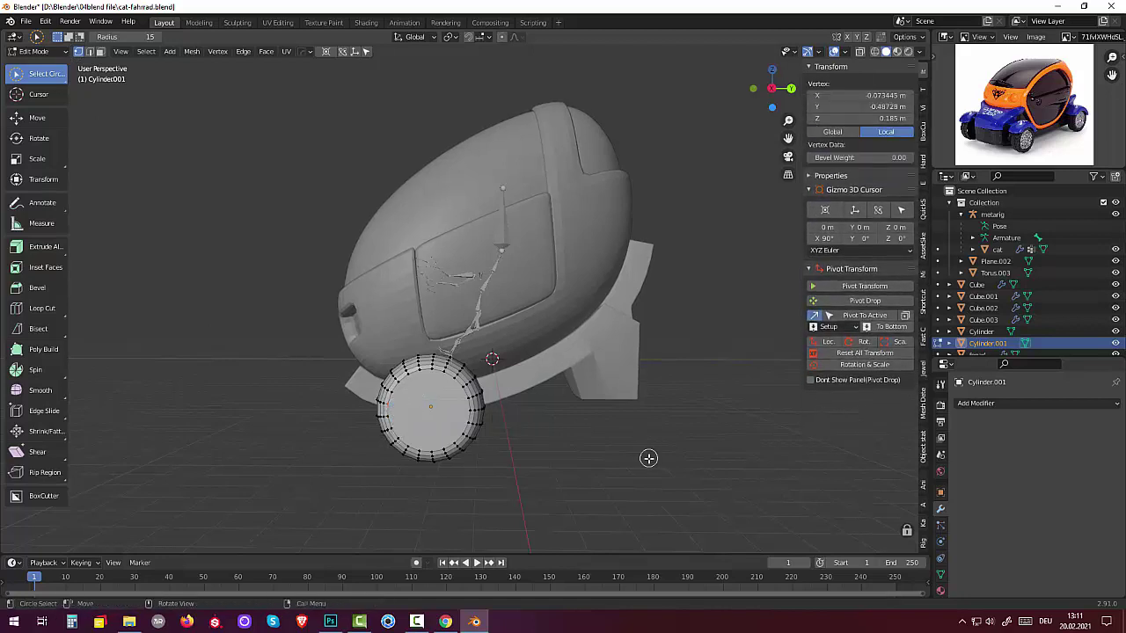
pyautogui.press('k')
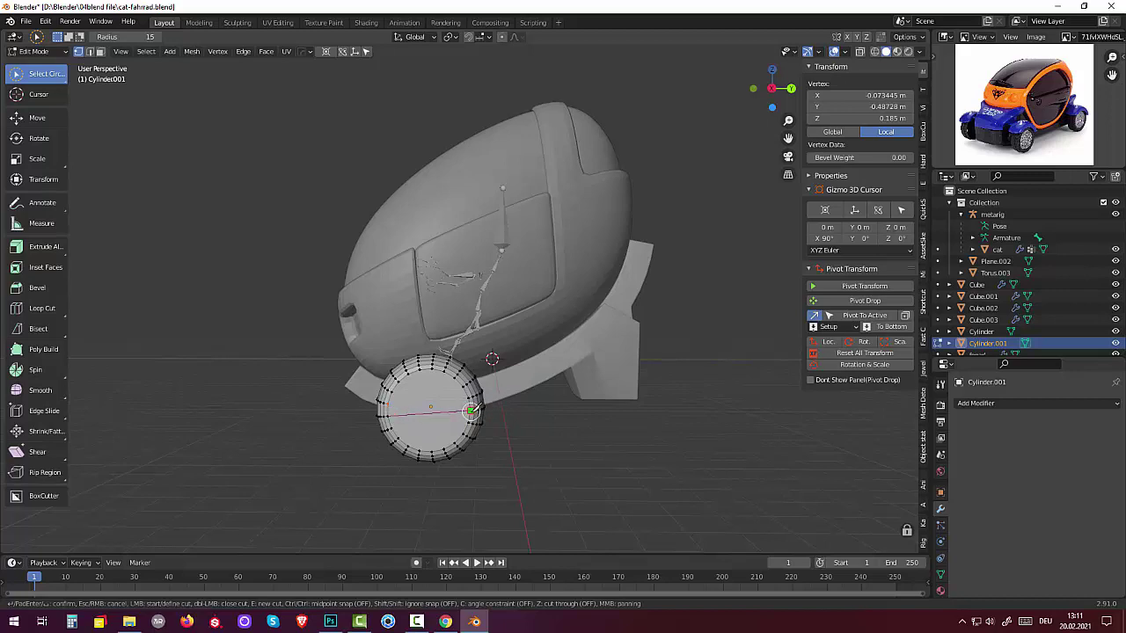
pyautogui.press('Return')
# - Select two wheel vertices and knife-cut across the wheel's far side
pyautogui.moveTo(600, 448)
pyautogui.mouseDown(button='middle')
pyautogui.moveTo(588, 456)
pyautogui.moveTo(695, 438)
pyautogui.mouseUp(button='middle')
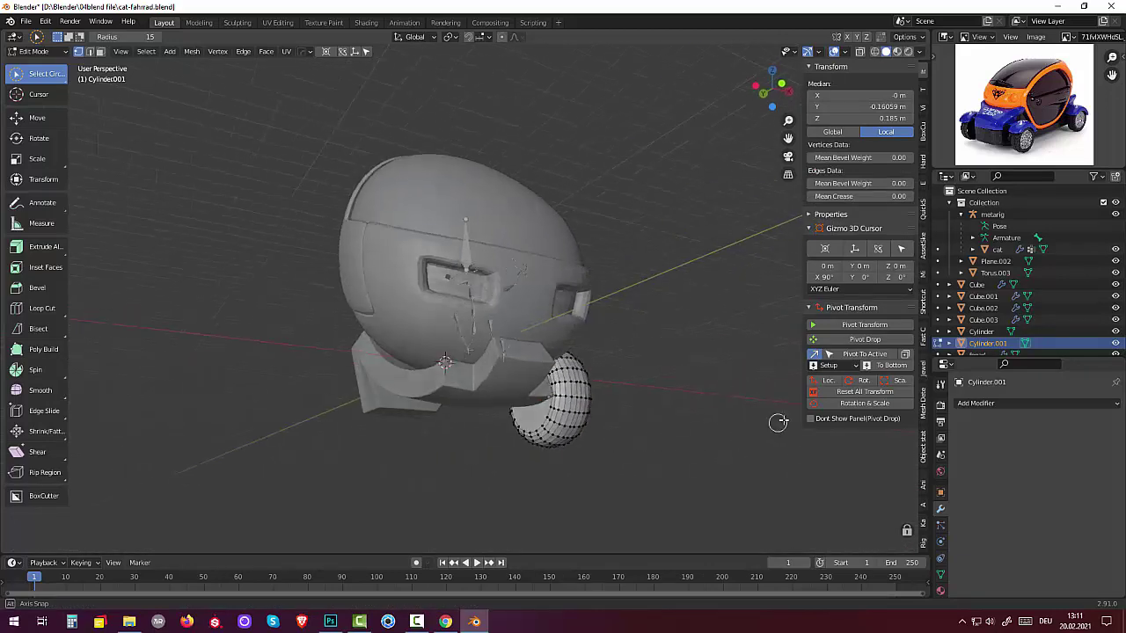
pyautogui.moveTo(695, 438)
pyautogui.mouseDown(button='middle')
pyautogui.moveTo(606, 448)
pyautogui.moveTo(862, 390)
pyautogui.moveTo(850, 422)
pyautogui.moveTo(773, 451)
pyautogui.moveTo(646, 467)
pyautogui.moveTo(653, 456)
pyautogui.mouseUp(button='middle')
pyautogui.click(657, 450)
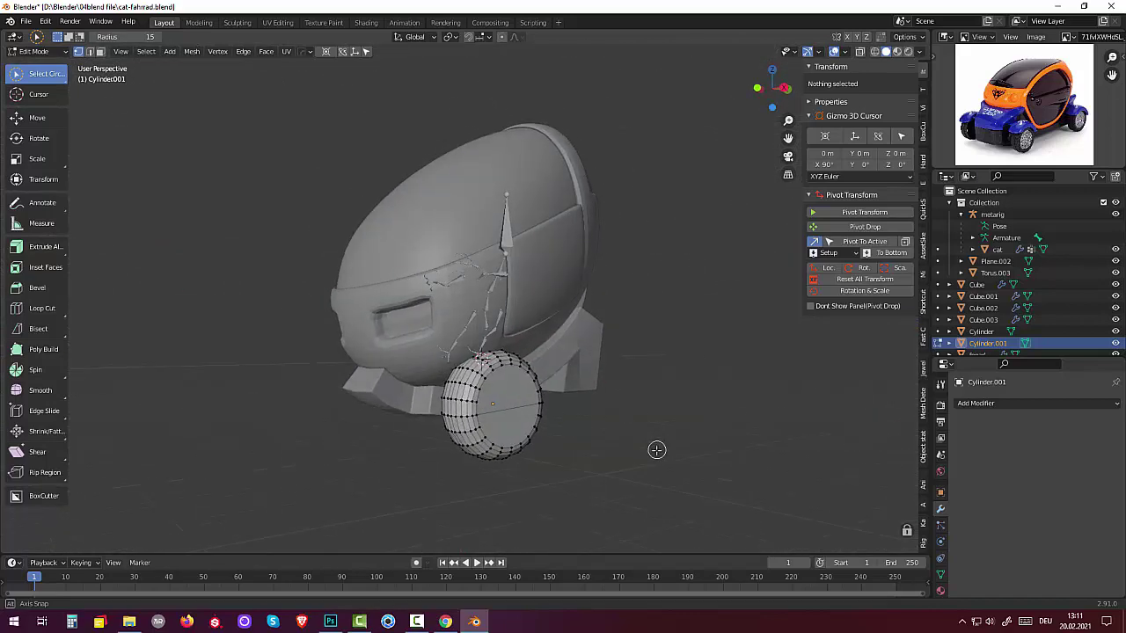
pyautogui.moveTo(658, 449)
pyautogui.mouseDown(button='middle')
pyautogui.moveTo(753, 420)
pyautogui.moveTo(587, 419)
pyautogui.mouseUp(button='middle')
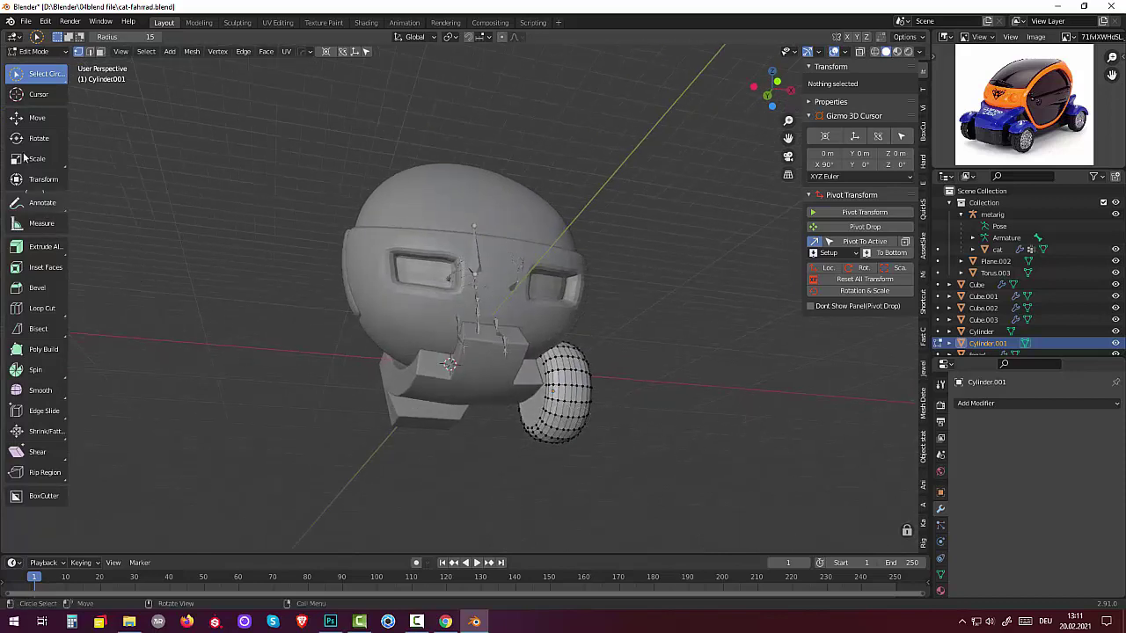
pyautogui.moveTo(34, 73); pyautogui.dragTo(35, 95)
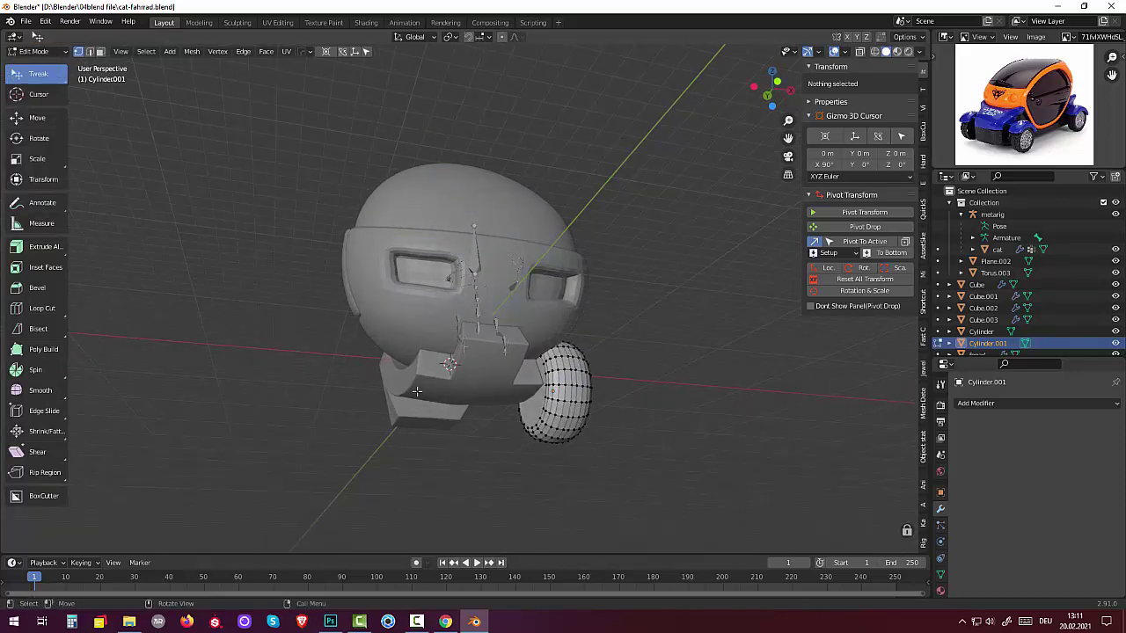
pyautogui.click(545, 384)
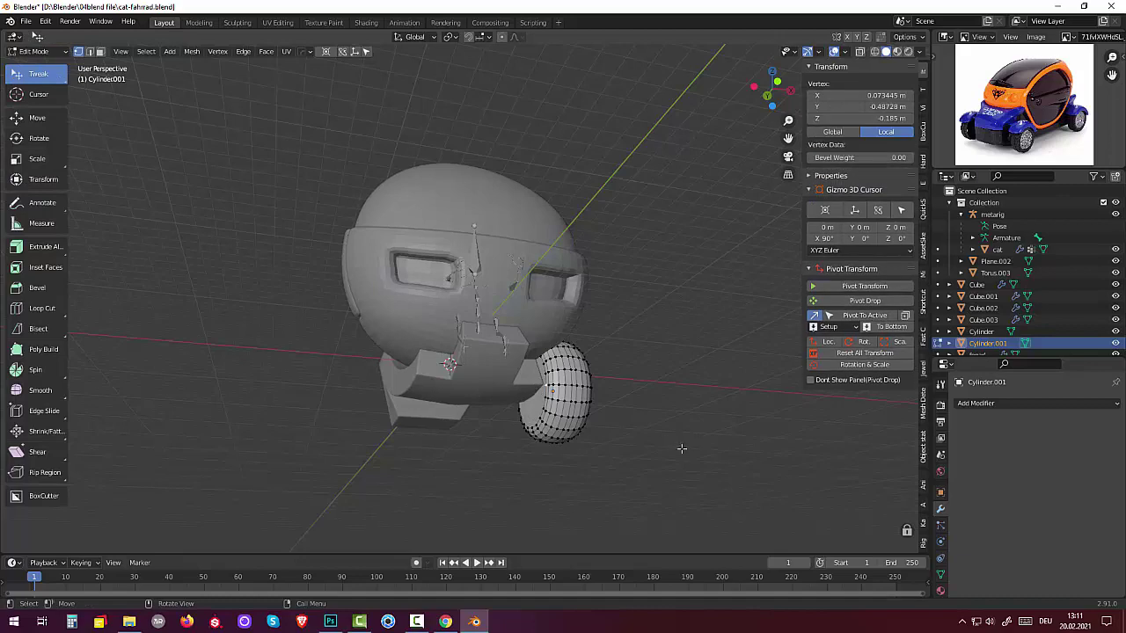
pyautogui.moveTo(678, 450)
pyautogui.mouseDown(button='middle')
pyautogui.moveTo(631, 471)
pyautogui.moveTo(390, 477)
pyautogui.moveTo(368, 424)
pyautogui.moveTo(457, 431)
pyautogui.moveTo(598, 473)
pyautogui.mouseUp(button='middle')
pyautogui.keyDown('alt'); pyautogui.click(407, 392); pyautogui.keyUp('alt')
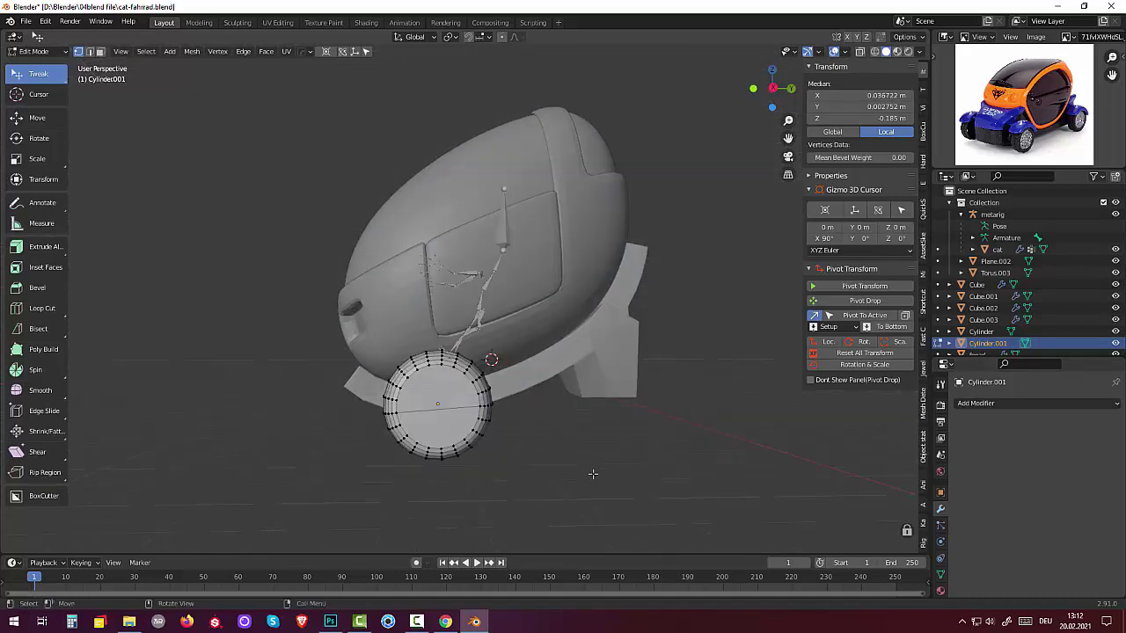
pyautogui.moveTo(584, 466)
pyautogui.mouseDown(button='middle')
pyautogui.moveTo(681, 465)
pyautogui.moveTo(742, 443)
pyautogui.moveTo(812, 332)
pyautogui.moveTo(788, 360)
pyautogui.moveTo(721, 374)
pyautogui.mouseUp(button='middle')
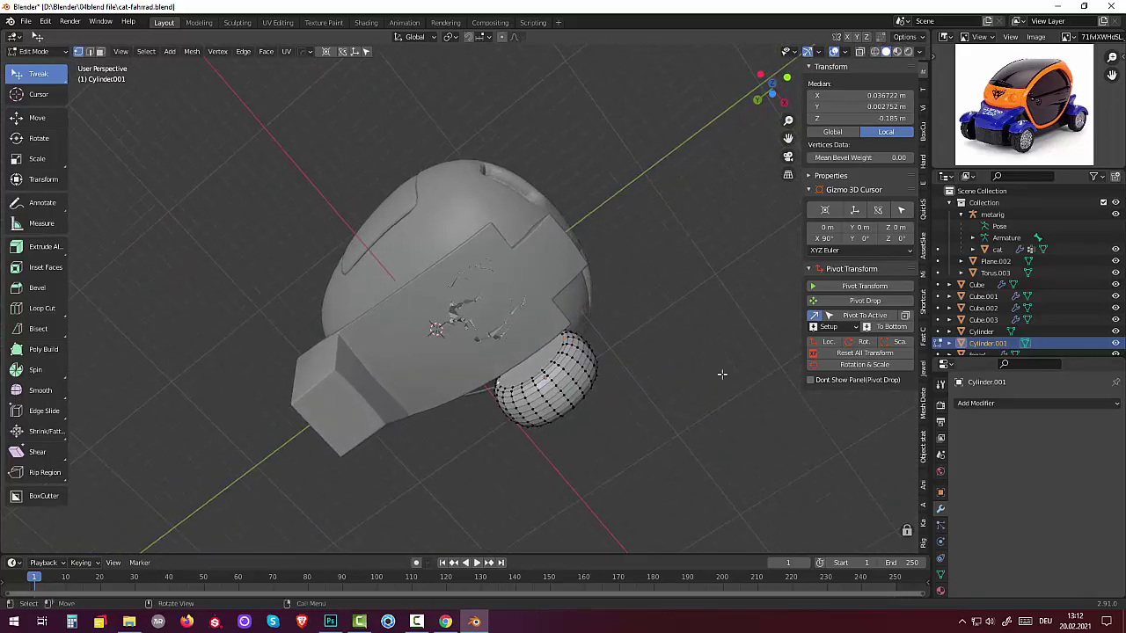
pyautogui.press('k')
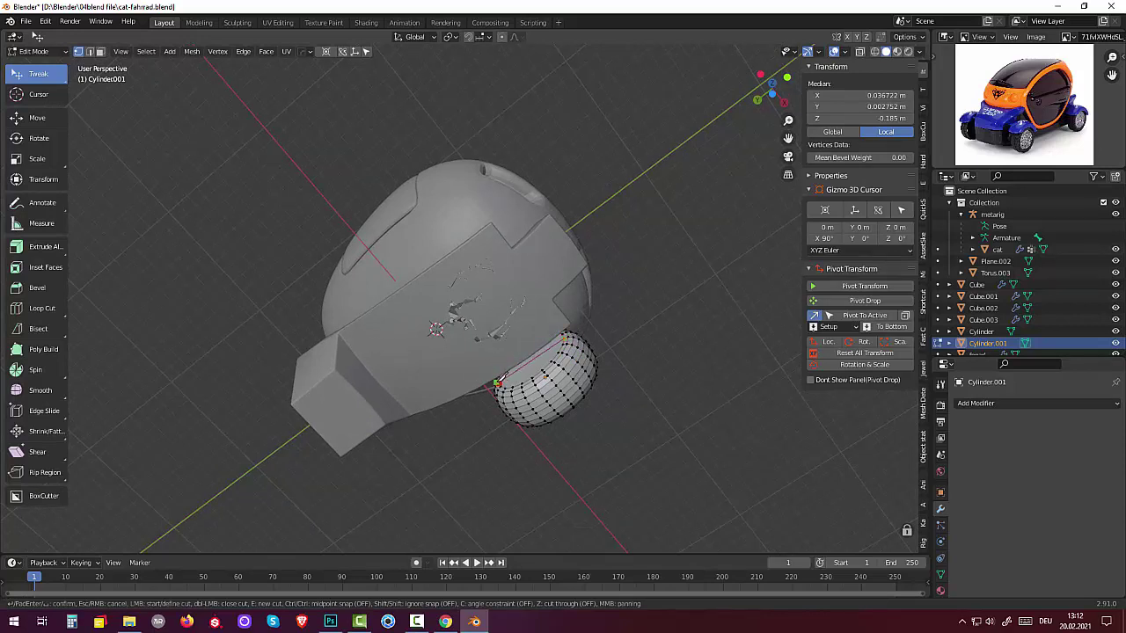
pyautogui.moveTo(646, 399)
pyautogui.mouseDown(button='middle')
pyautogui.moveTo(480, 491)
pyautogui.moveTo(485, 469)
pyautogui.mouseUp(button='middle')
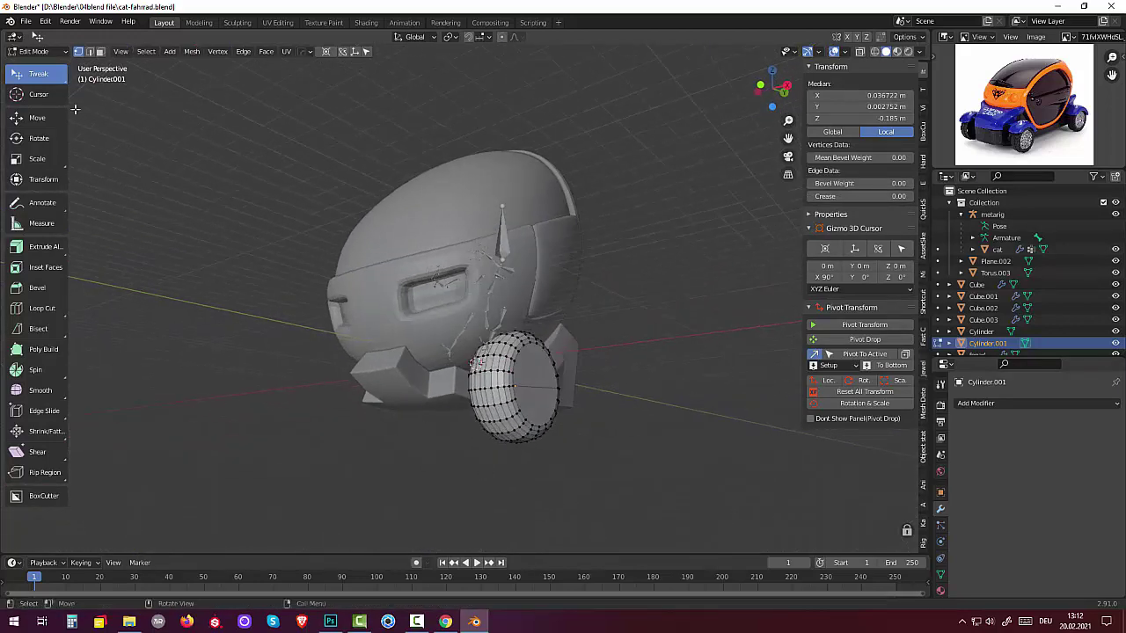
pyautogui.click(37, 75)
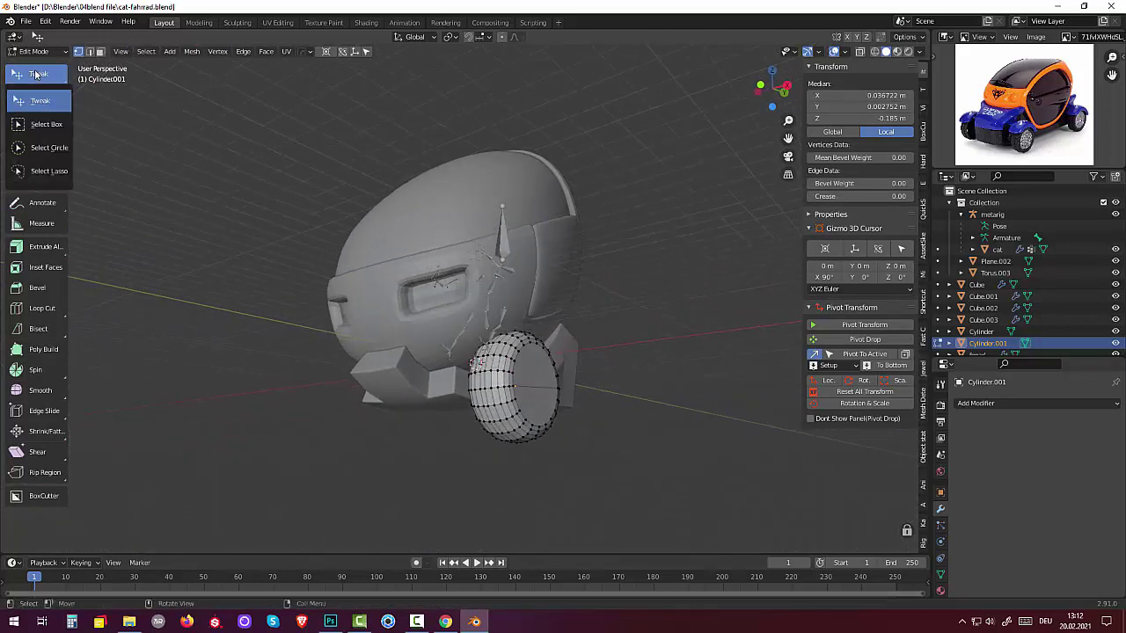
# - Circle-select all vertices on the wheel's lower half
pyautogui.click(46, 147)
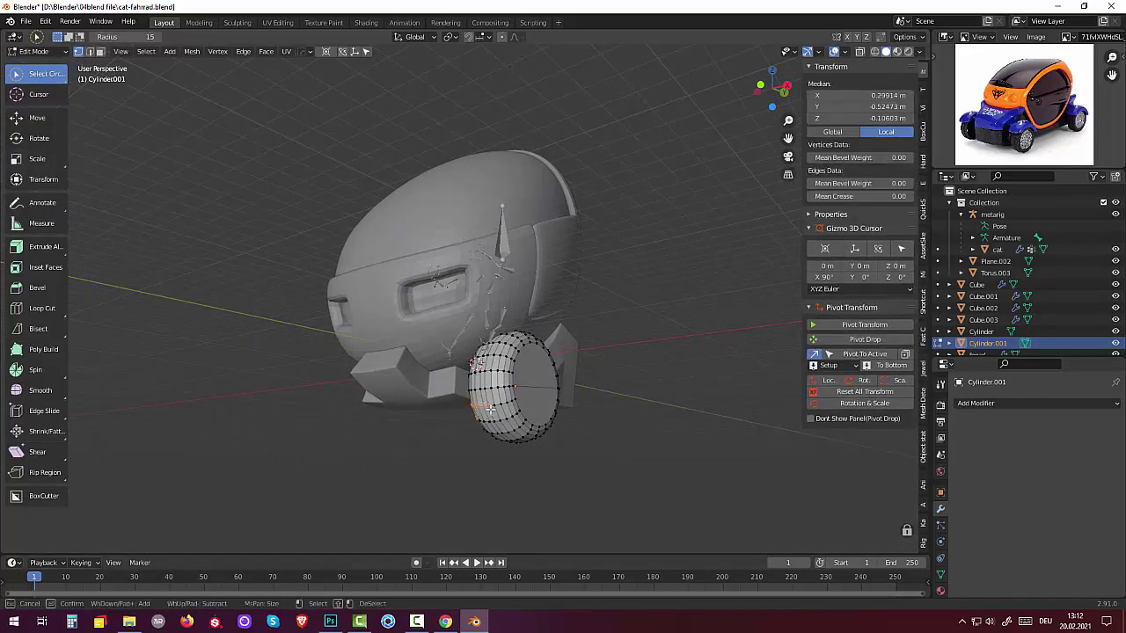
pyautogui.moveTo(500, 406)
pyautogui.mouseDown()
pyautogui.moveTo(522, 431)
pyautogui.moveTo(469, 431)
pyautogui.mouseUp()
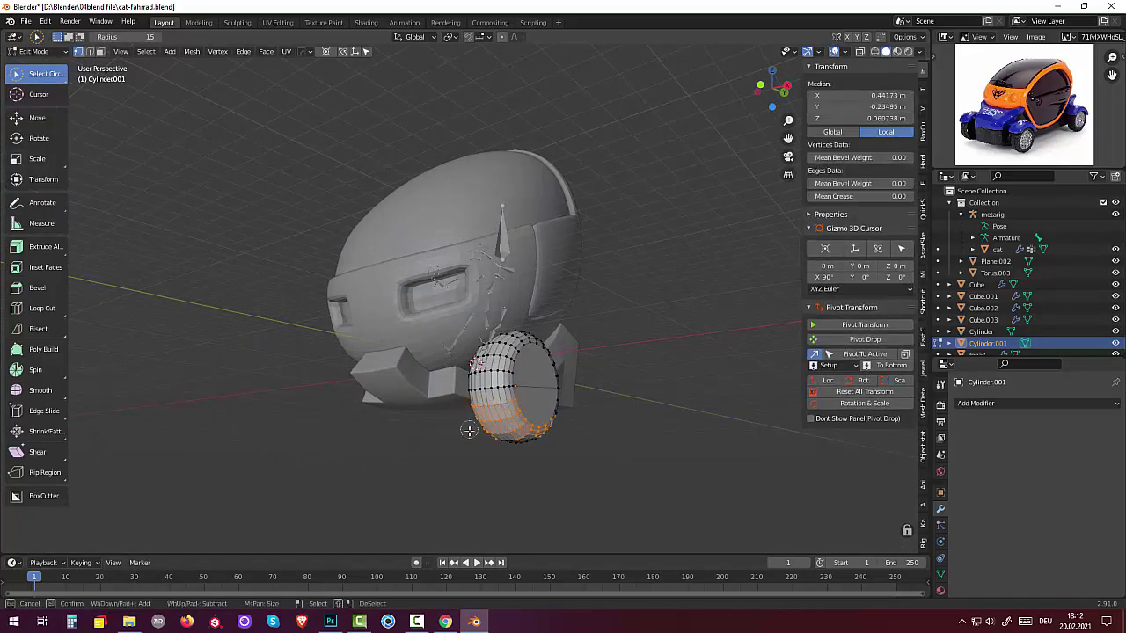
pyautogui.moveTo(641, 447)
pyautogui.mouseDown(button='middle')
pyautogui.moveTo(523, 423)
pyautogui.moveTo(410, 428)
pyautogui.mouseUp(button='middle')
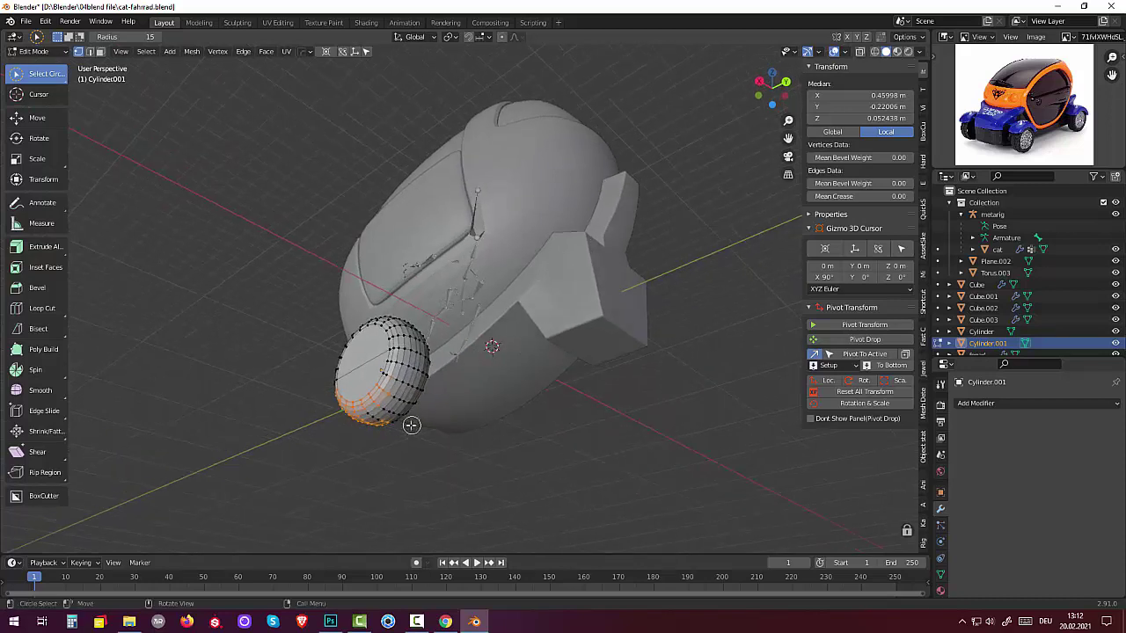
pyautogui.moveTo(408, 413)
pyautogui.mouseDown()
pyautogui.moveTo(390, 372)
pyautogui.moveTo(428, 389)
pyautogui.moveTo(401, 390)
pyautogui.mouseUp()
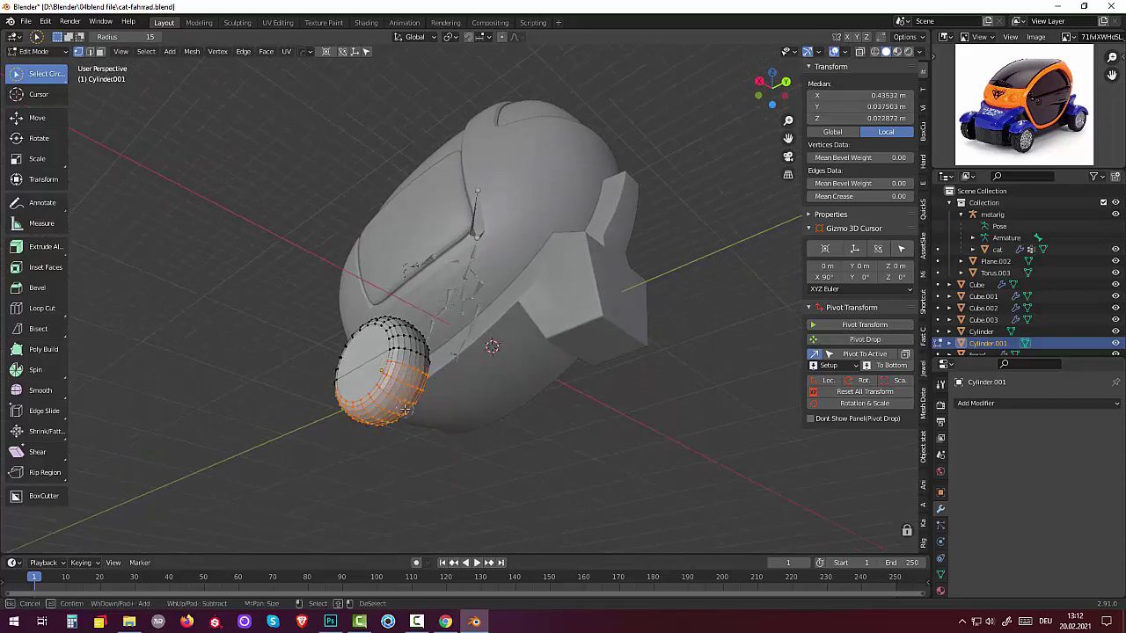
pyautogui.moveTo(405, 410)
pyautogui.mouseDown(button='middle')
pyautogui.moveTo(326, 396)
pyautogui.moveTo(412, 440)
pyautogui.mouseUp(button='middle')
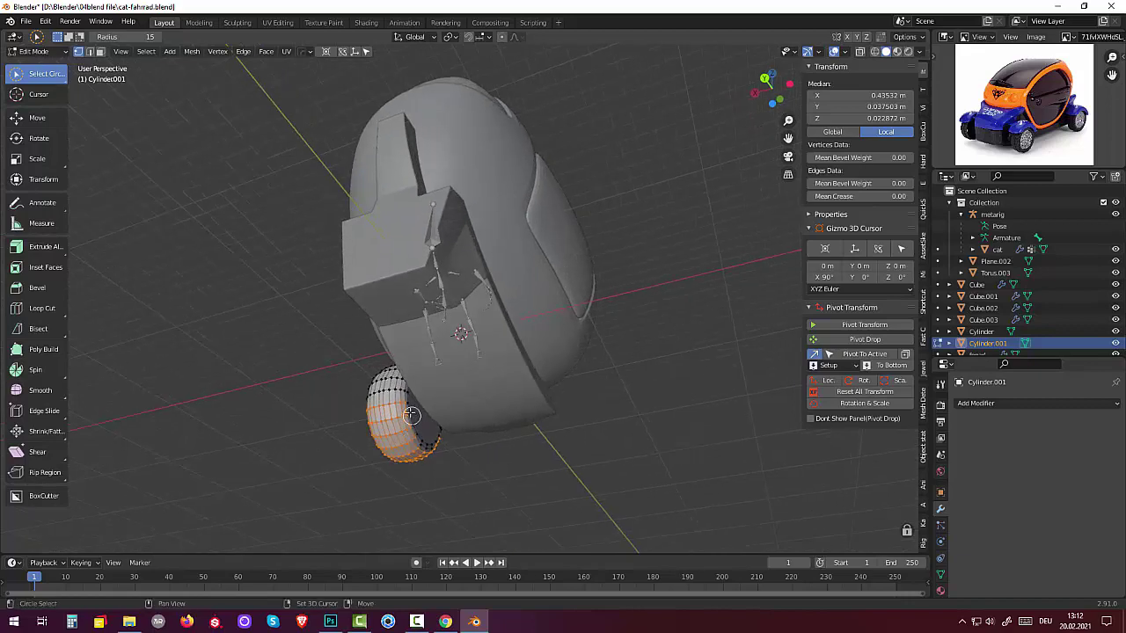
pyautogui.moveTo(411, 415); pyautogui.dragTo(410, 410)
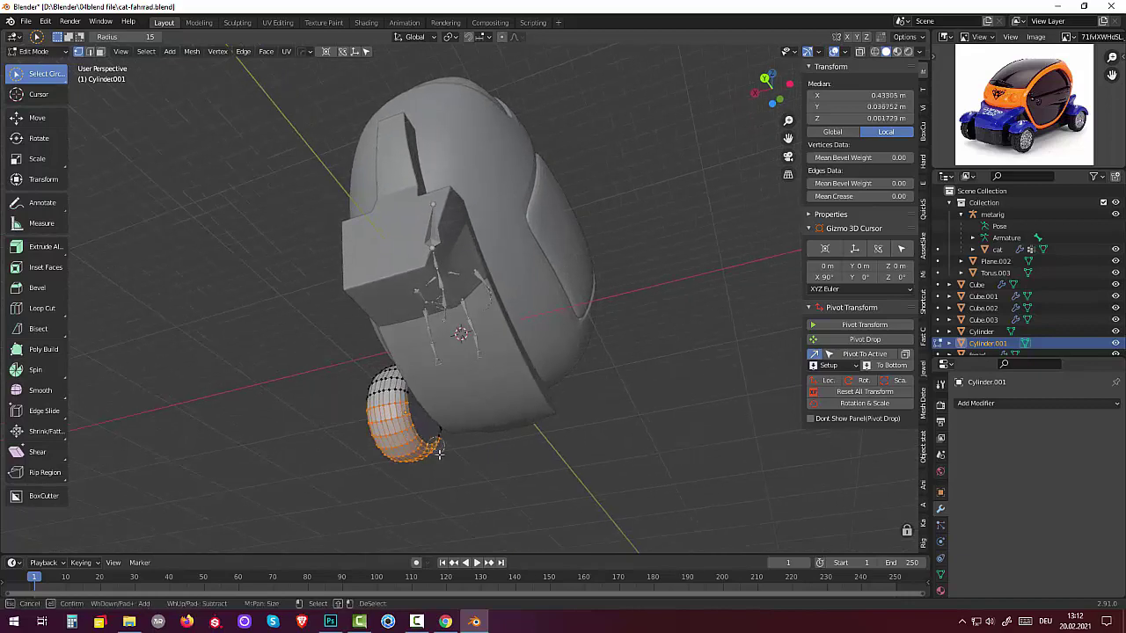
pyautogui.moveTo(439, 453)
pyautogui.mouseDown(button='middle')
pyautogui.moveTo(506, 439)
pyautogui.moveTo(364, 505)
pyautogui.moveTo(304, 512)
pyautogui.moveTo(391, 493)
pyautogui.mouseUp(button='middle')
pyautogui.click(516, 435)
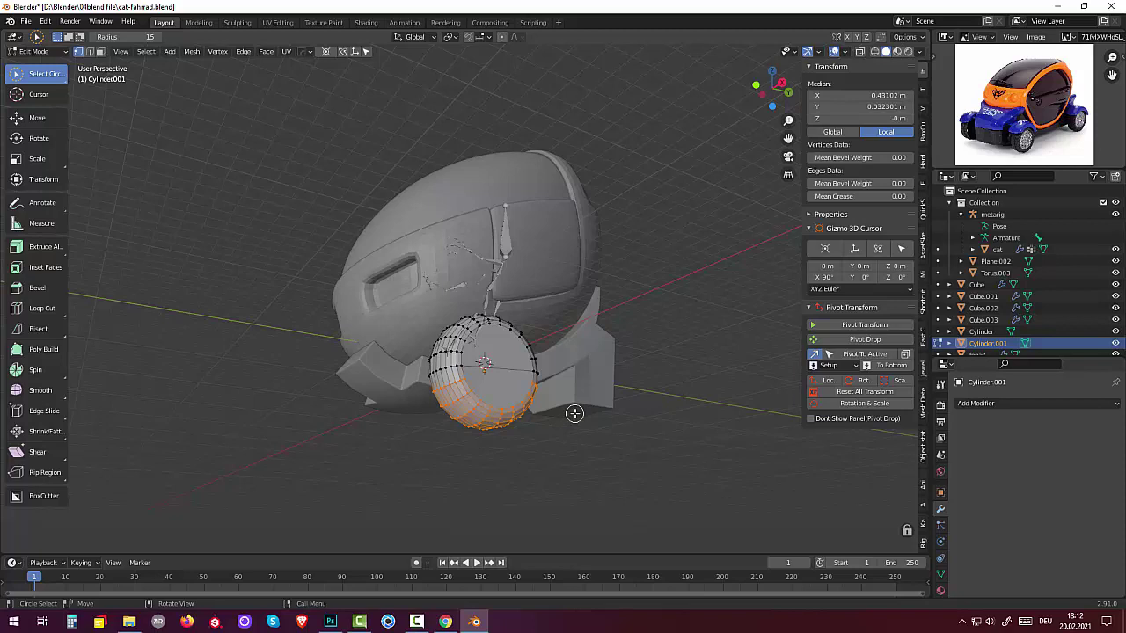
# - Delete the selected lower-half vertices, leaving a half-round arch
pyautogui.press('x')
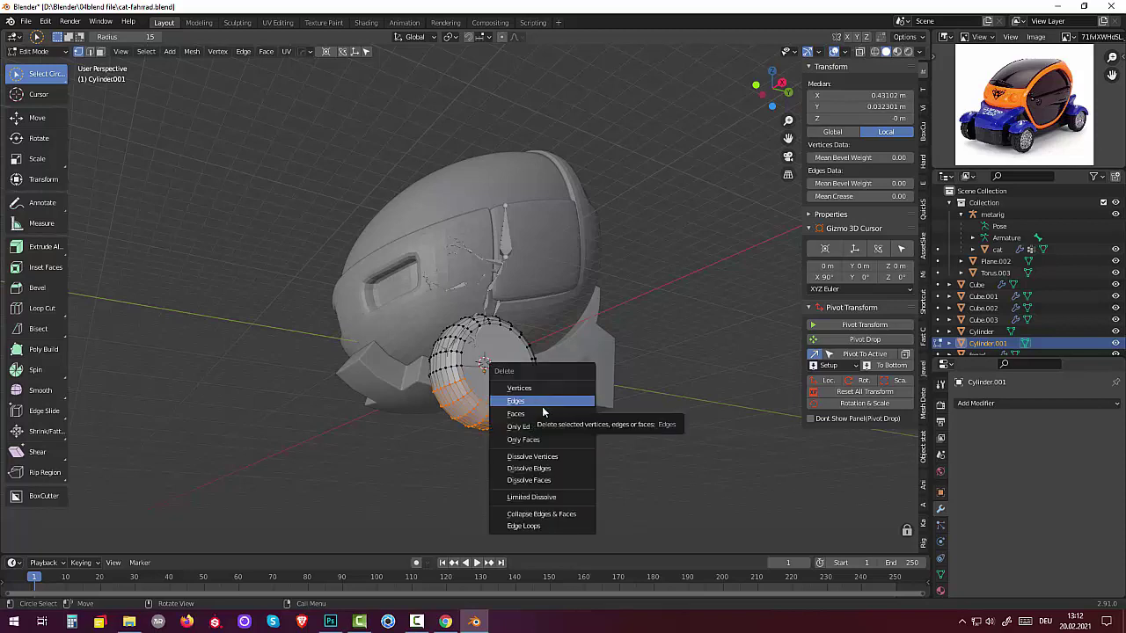
pyautogui.click(536, 388)
pyautogui.moveTo(550, 387)
pyautogui.mouseDown(button='middle')
pyautogui.moveTo(661, 377)
pyautogui.moveTo(605, 416)
pyautogui.mouseUp(button='middle')
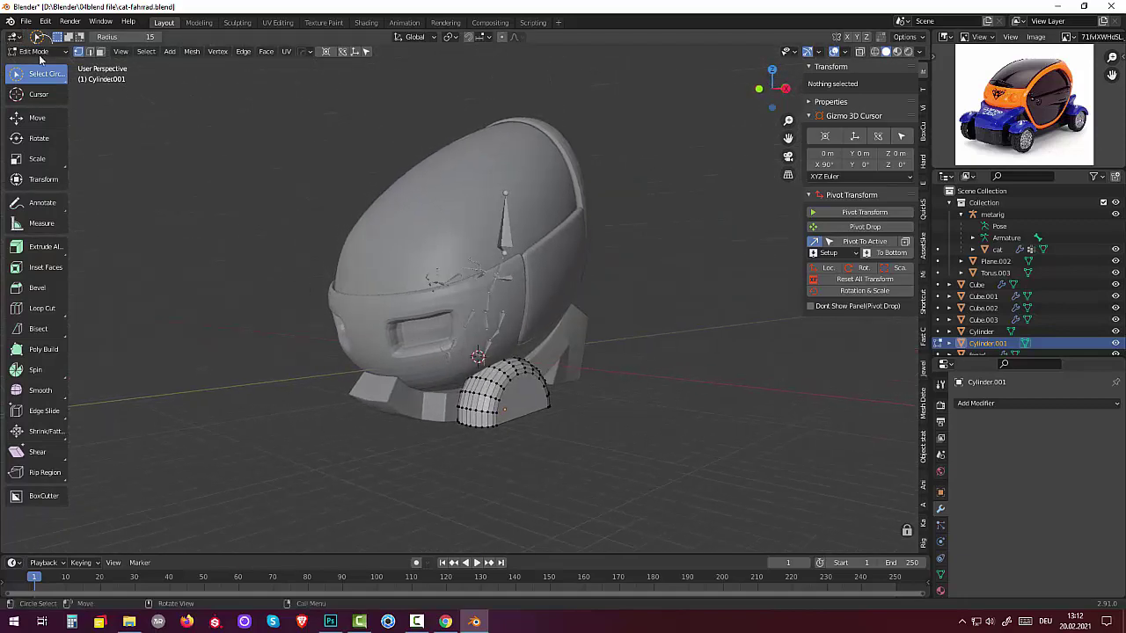
pyautogui.click(35, 51)
# - In Object Mode, add a Solidify modifier to Cylinder.001 with 0.03 m thickness
pyautogui.click(39, 65)
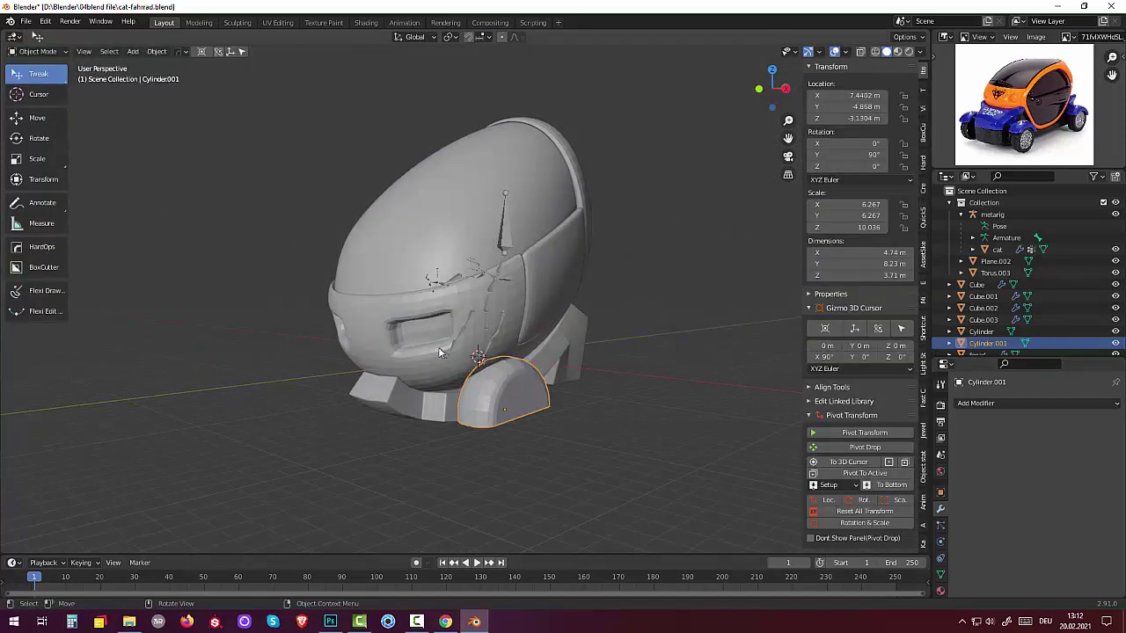
pyautogui.moveTo(520, 410); pyautogui.dragTo(634, 304, button='middle')
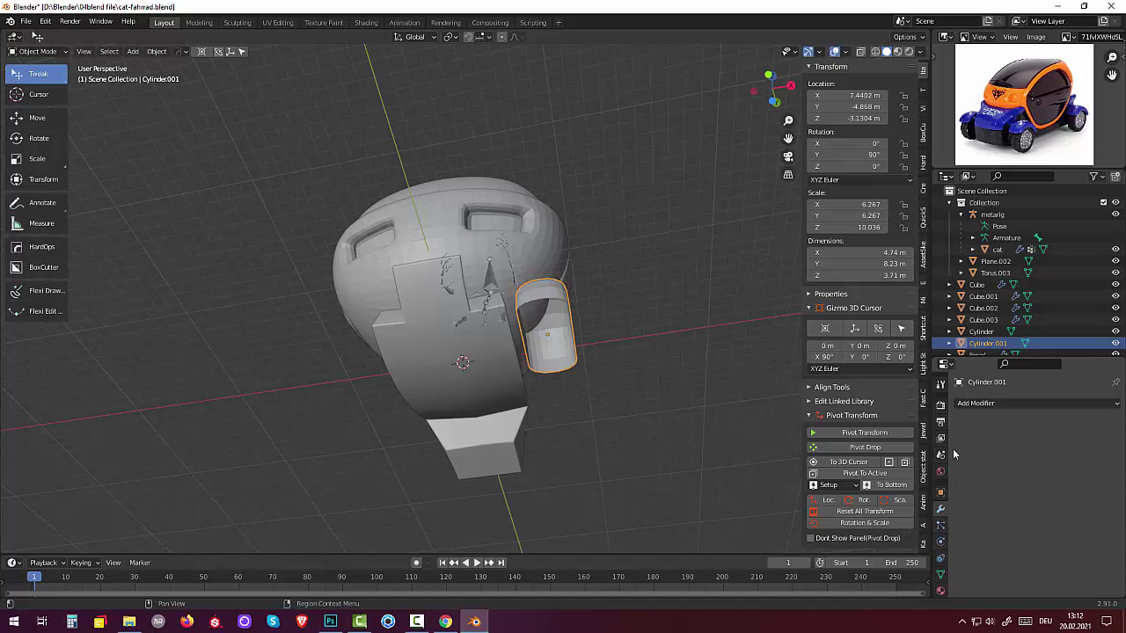
pyautogui.click(976, 403)
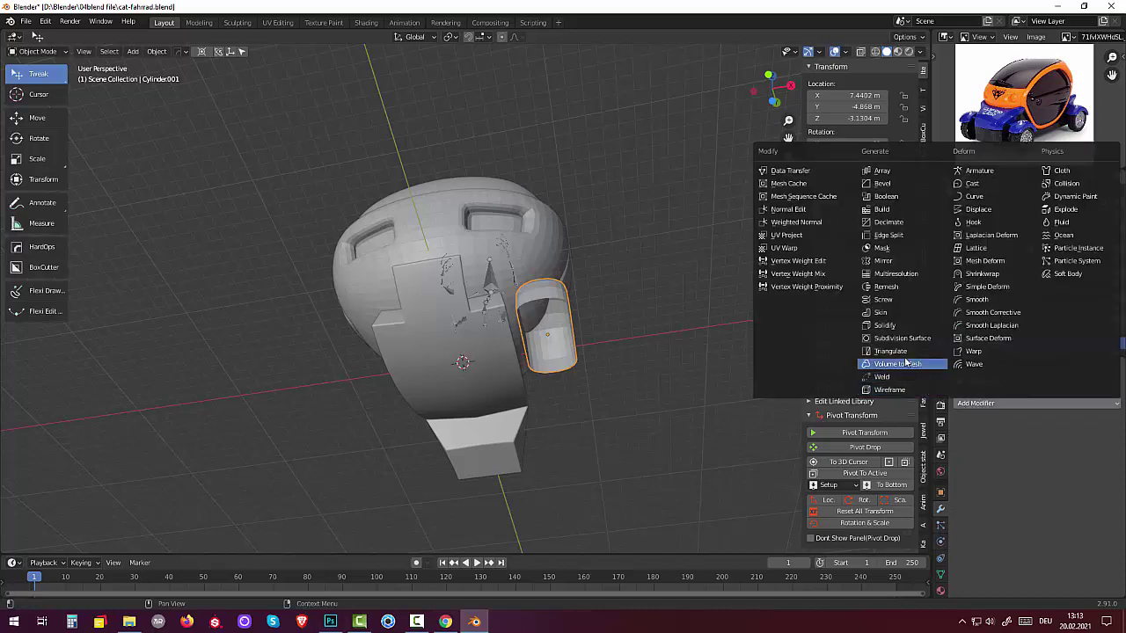
pyautogui.click(887, 326)
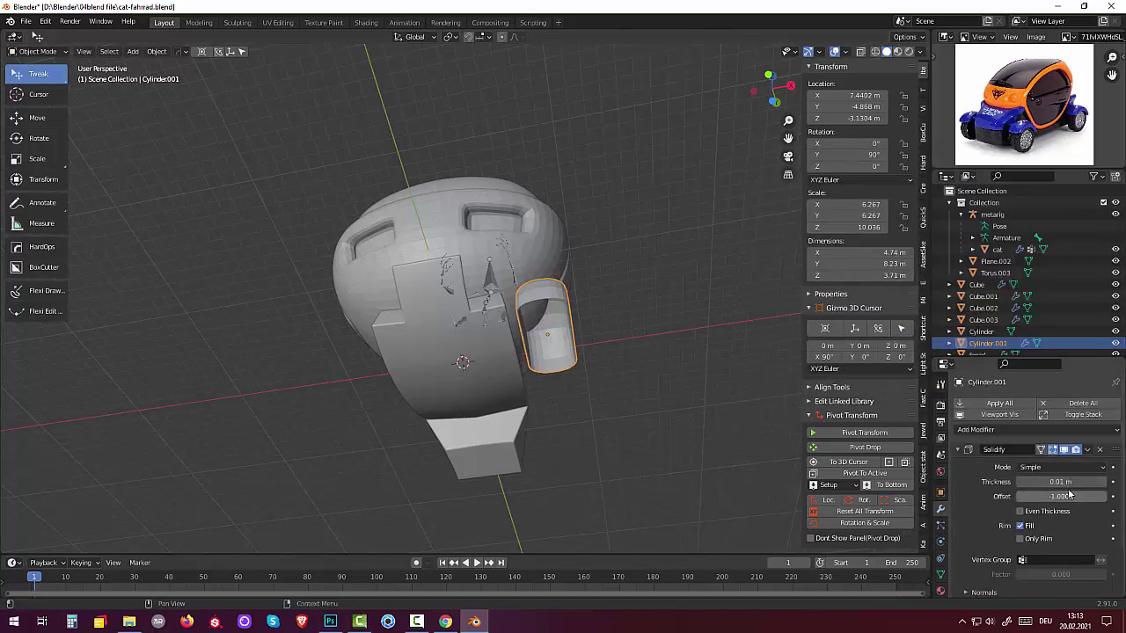
pyautogui.moveTo(1061, 482)
pyautogui.mouseDown()
pyautogui.moveTo(1091, 482)
pyautogui.moveTo(1047, 482)
pyautogui.mouseUp()
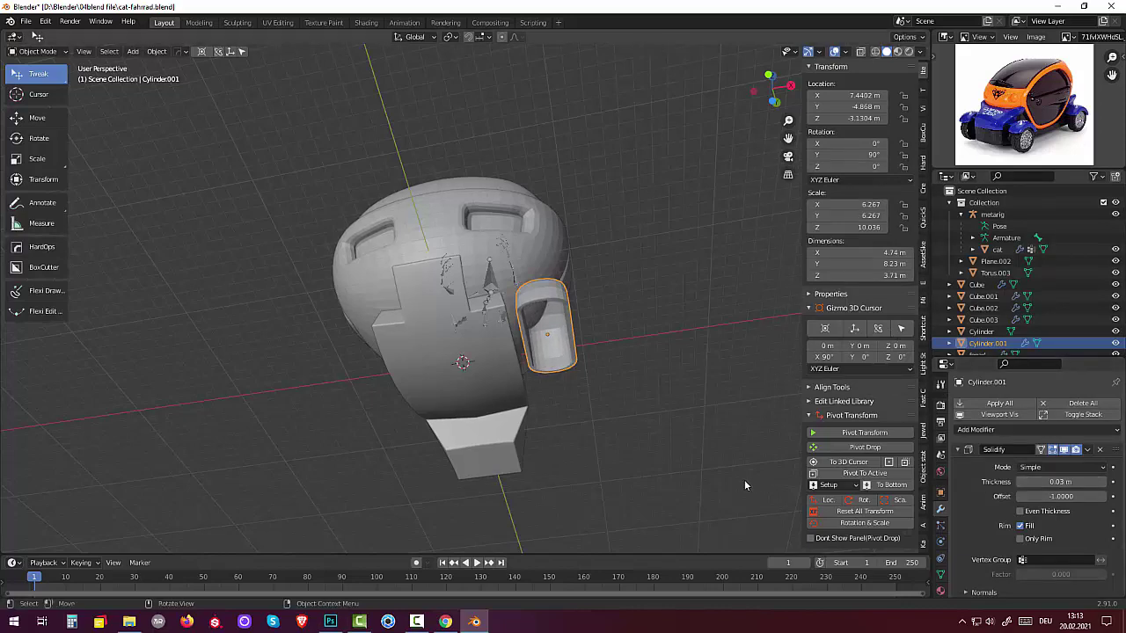
pyautogui.click(745, 480)
pyautogui.moveTo(736, 478)
pyautogui.mouseDown(button='middle')
pyautogui.moveTo(651, 517)
pyautogui.moveTo(611, 520)
pyautogui.mouseUp(button='middle')
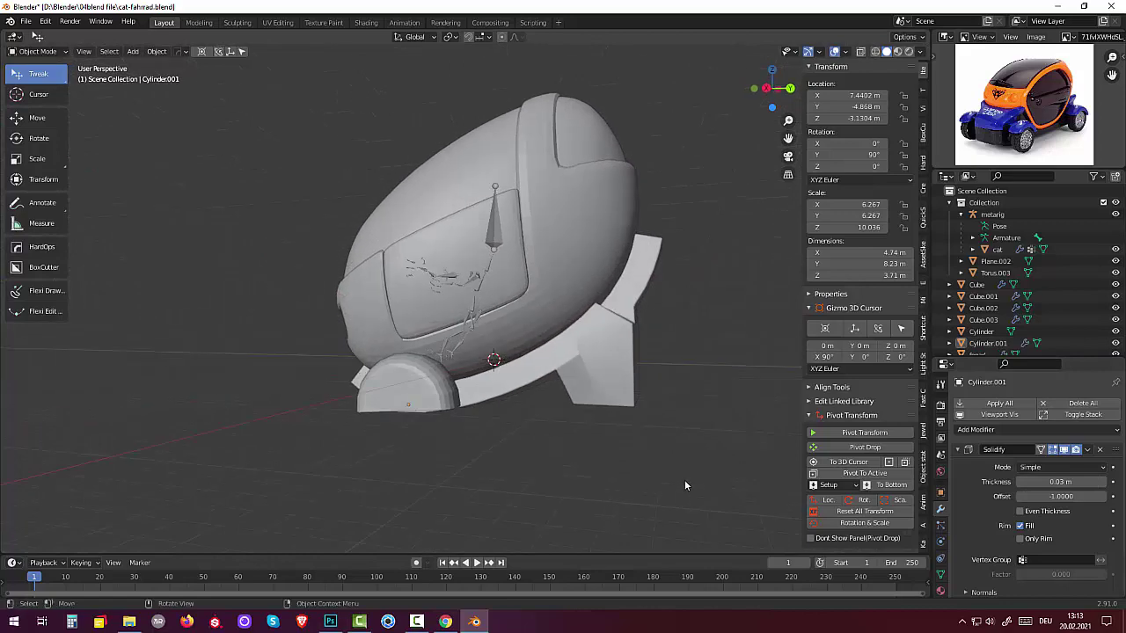
pyautogui.moveTo(712, 448)
pyautogui.mouseDown(button='middle')
pyautogui.moveTo(627, 467)
pyautogui.moveTo(634, 432)
pyautogui.moveTo(745, 396)
pyautogui.moveTo(716, 431)
pyautogui.moveTo(725, 440)
pyautogui.moveTo(727, 381)
pyautogui.moveTo(735, 454)
pyautogui.moveTo(633, 375)
pyautogui.mouseUp(button='middle')
# - Delete the curved side fender piece Cube.003
pyautogui.click(631, 374)
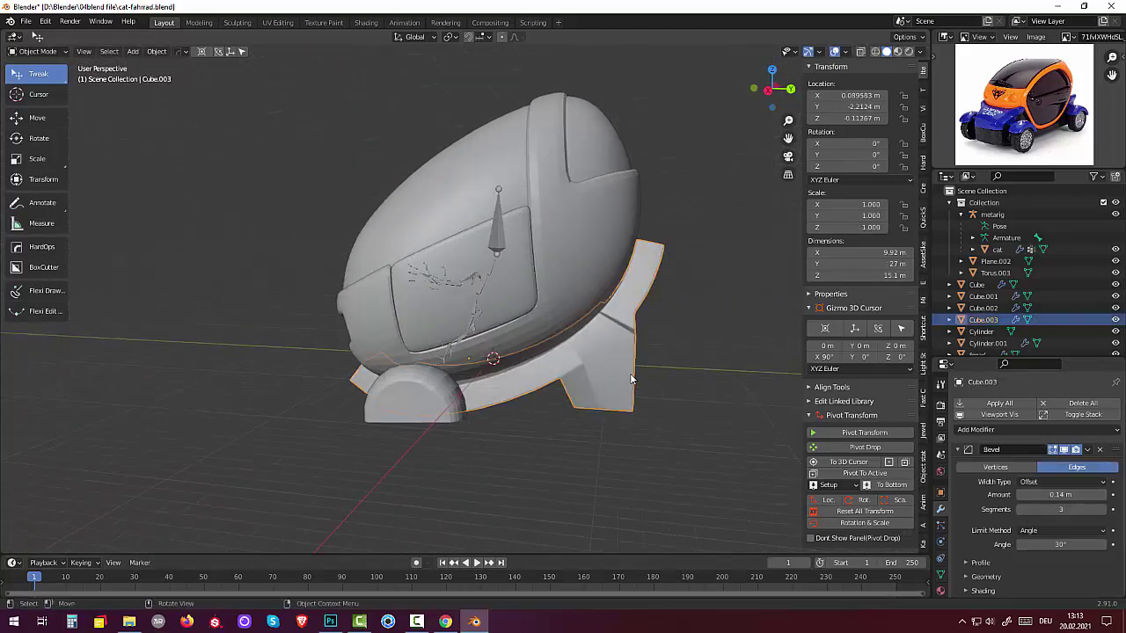
pyautogui.press('Delete')
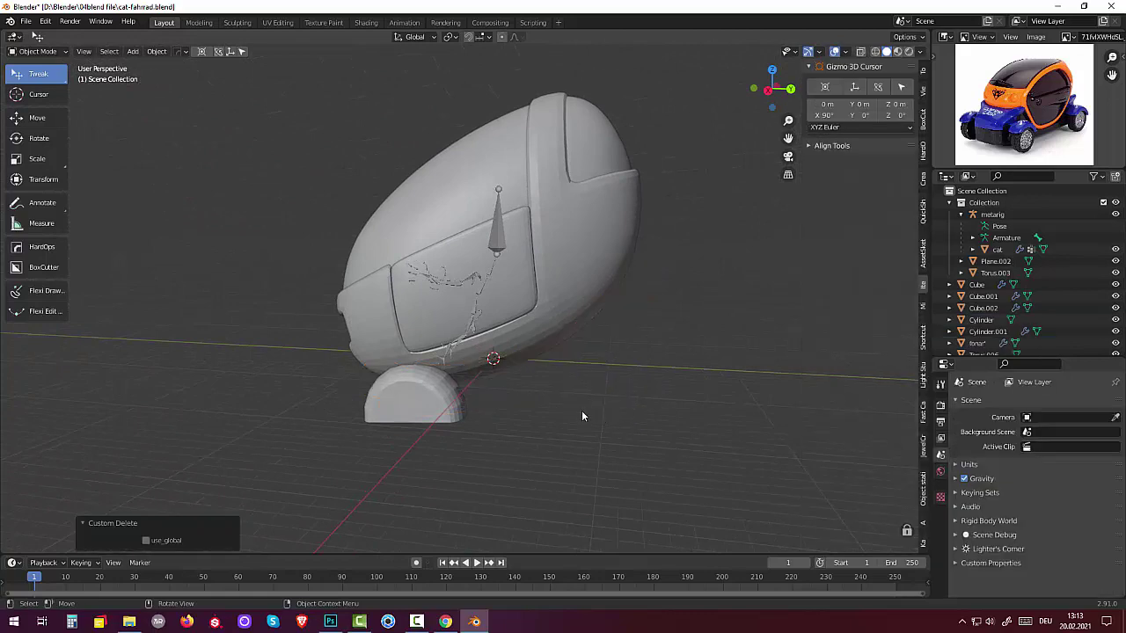
pyautogui.moveTo(581, 417); pyautogui.dragTo(608, 411, button='middle')
# - Duplicate the half-wheel along Y, then delete the copy and reselect the original
pyautogui.click(438, 409)
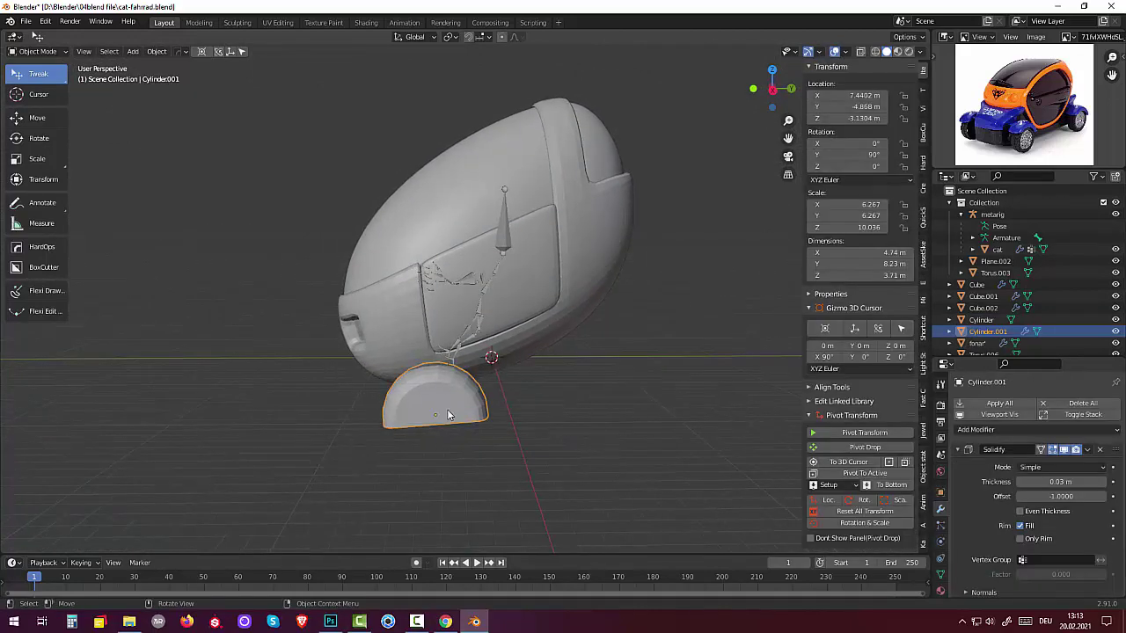
pyautogui.hotkey('shift', 'd')
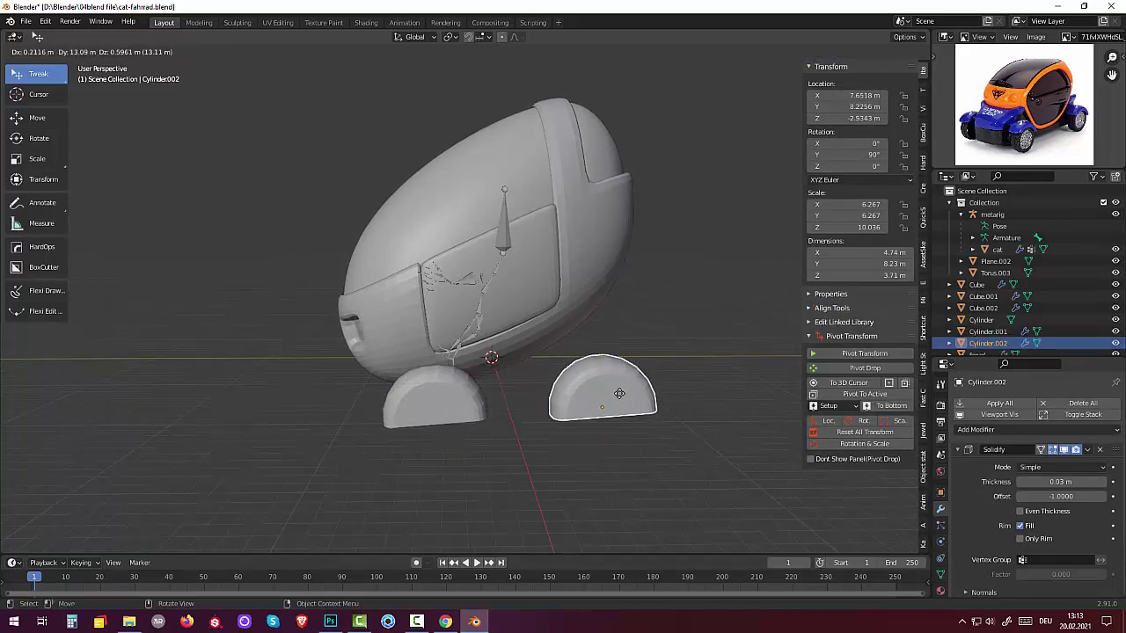
pyautogui.press('y')
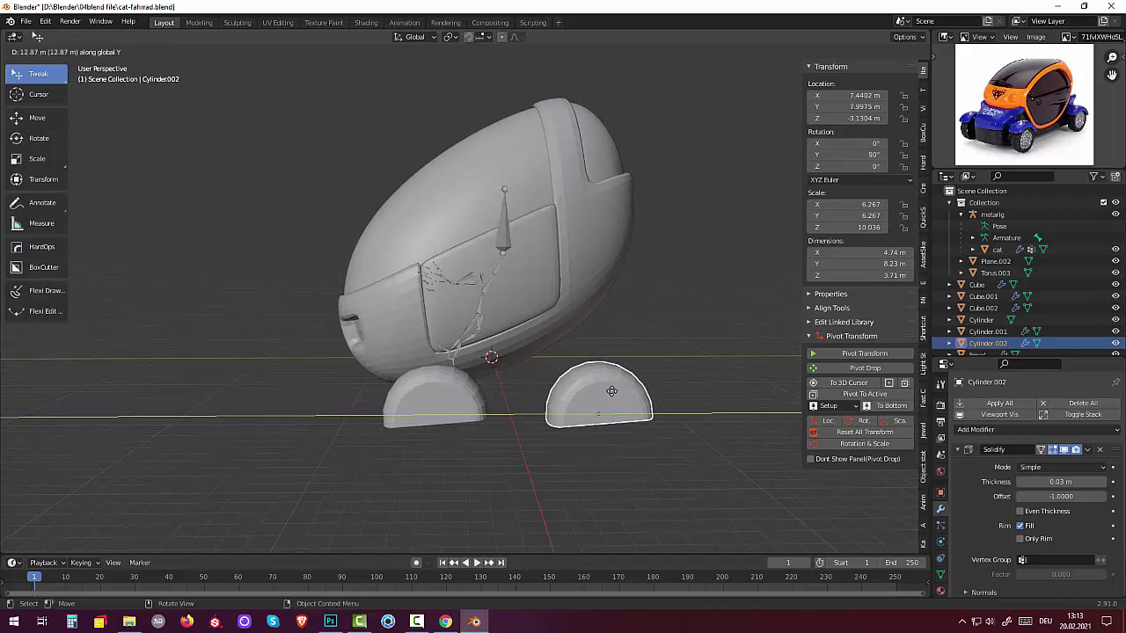
pyautogui.click(620, 390)
pyautogui.moveTo(620, 380)
pyautogui.mouseDown(button='middle')
pyautogui.moveTo(604, 345)
pyautogui.moveTo(608, 354)
pyautogui.mouseUp(button='middle')
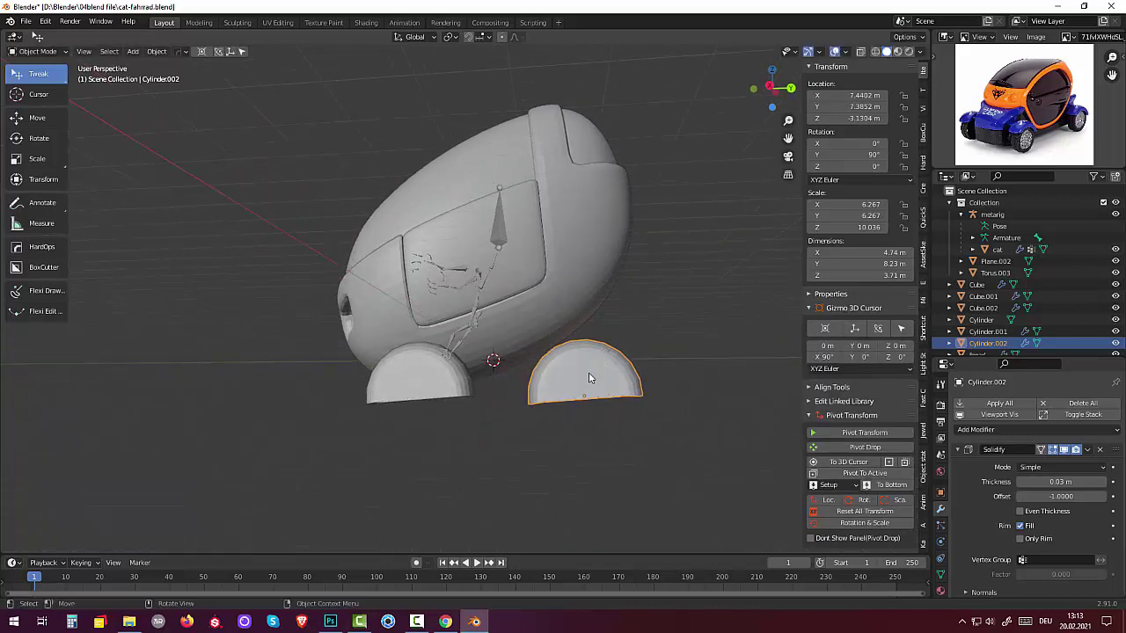
pyautogui.press('Delete')
pyautogui.click(417, 401)
pyautogui.moveTo(423, 379)
pyautogui.mouseDown(button='middle')
pyautogui.moveTo(682, 386)
pyautogui.moveTo(664, 377)
pyautogui.mouseUp(button='middle')
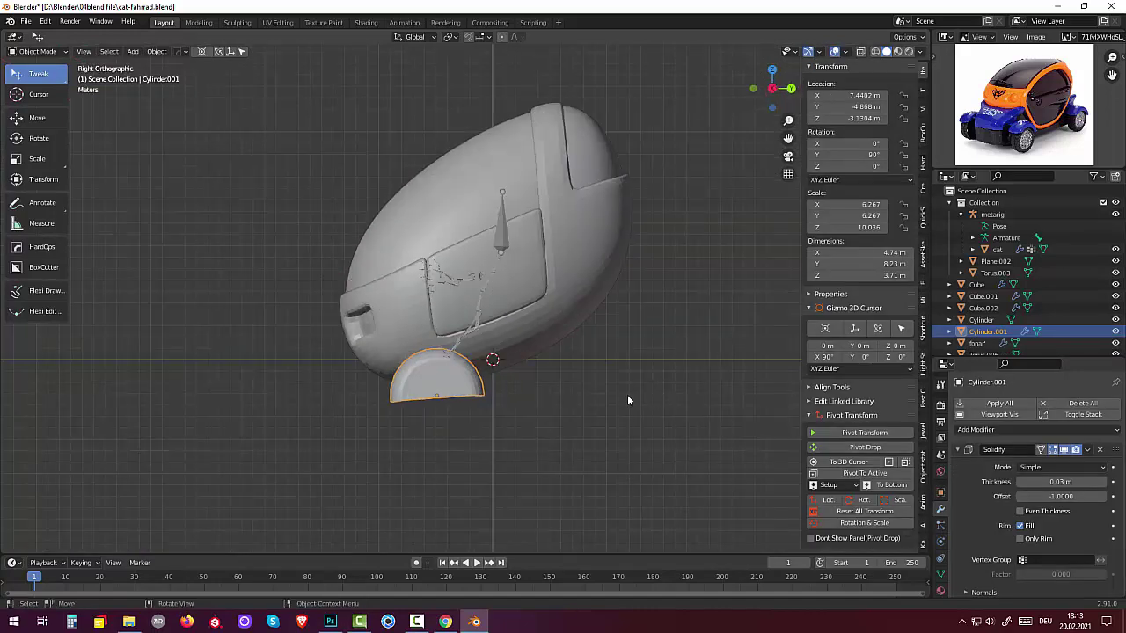
# - Rotate the half-wheel by a few degrees
pyautogui.press('r')
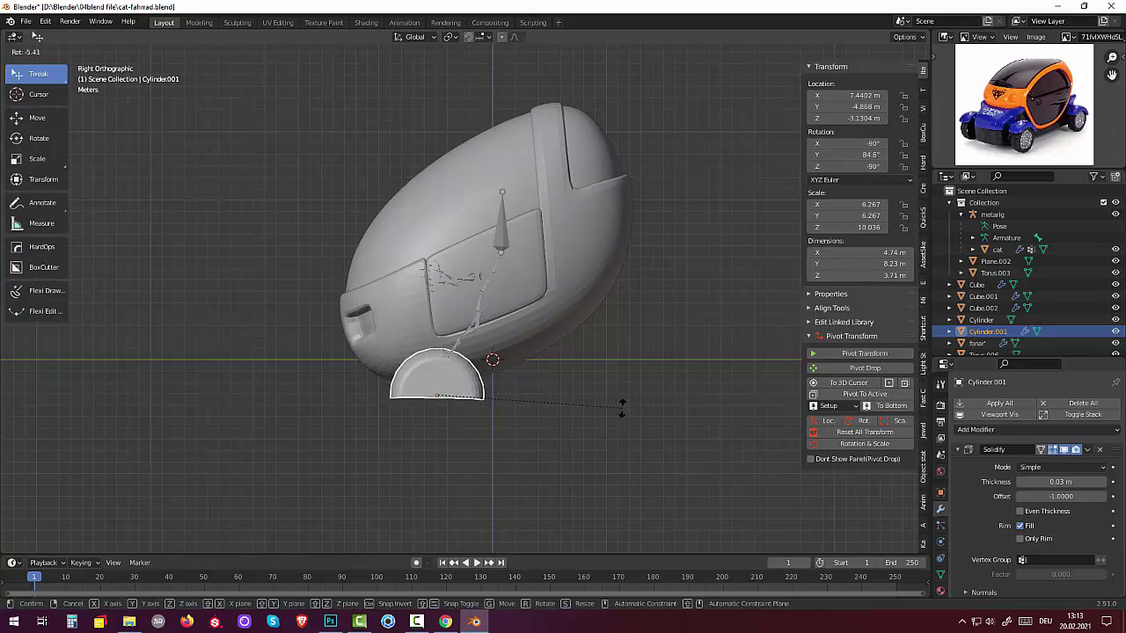
pyautogui.click(622, 410)
pyautogui.click(617, 440)
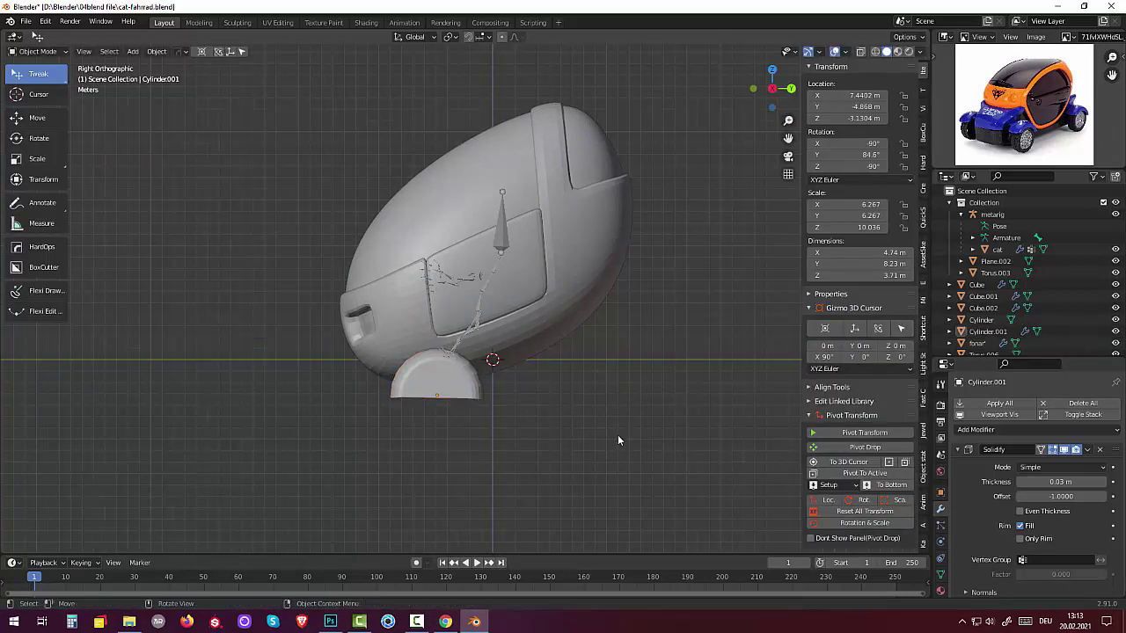
# - Scale the half-wheel up uniformly by 1.161
pyautogui.click(447, 392)
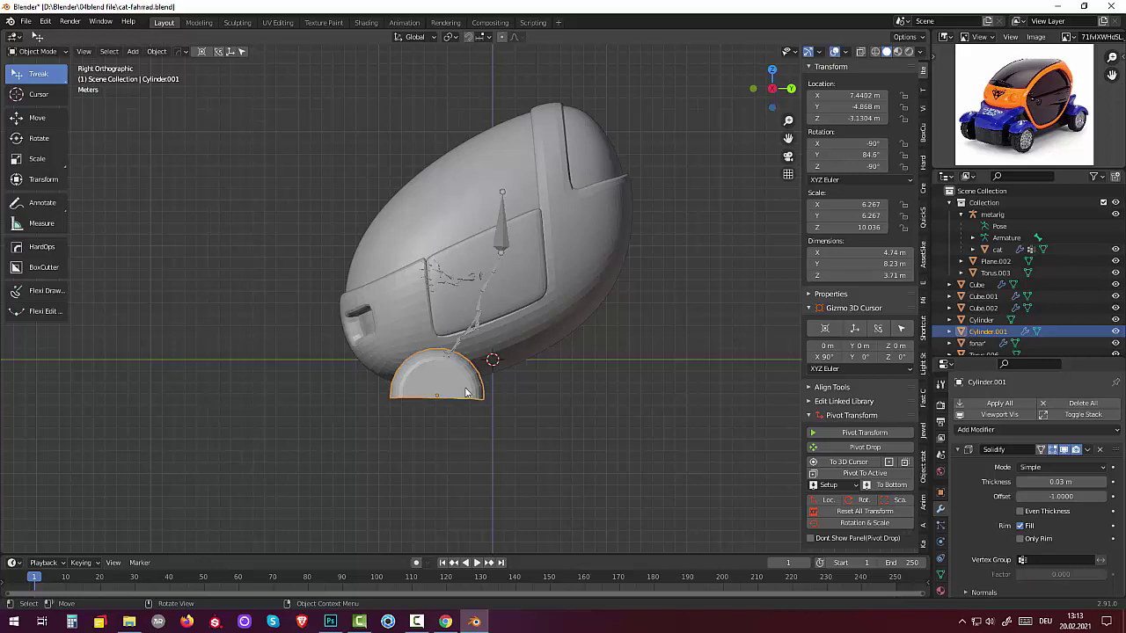
pyautogui.moveTo(447, 392)
pyautogui.mouseDown(button='middle')
pyautogui.moveTo(827, 370)
pyautogui.moveTo(697, 380)
pyautogui.mouseUp(button='middle')
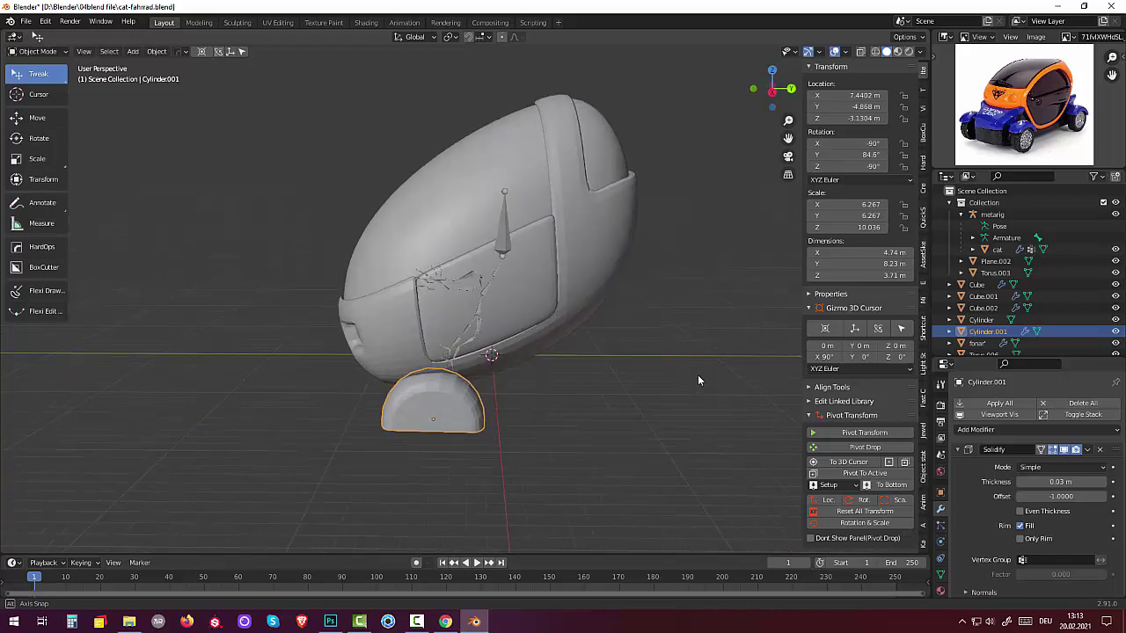
pyautogui.press('s')
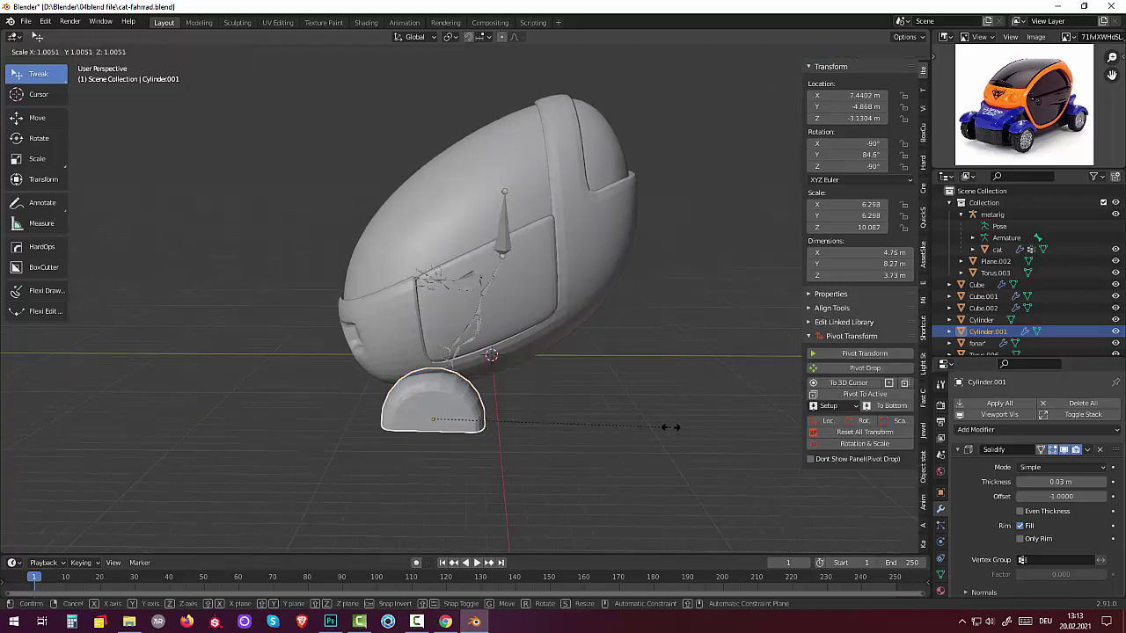
pyautogui.click(690, 390)
pyautogui.moveTo(690, 395)
pyautogui.mouseDown(button='middle')
pyautogui.moveTo(816, 367)
pyautogui.moveTo(709, 369)
pyautogui.mouseUp(button='middle')
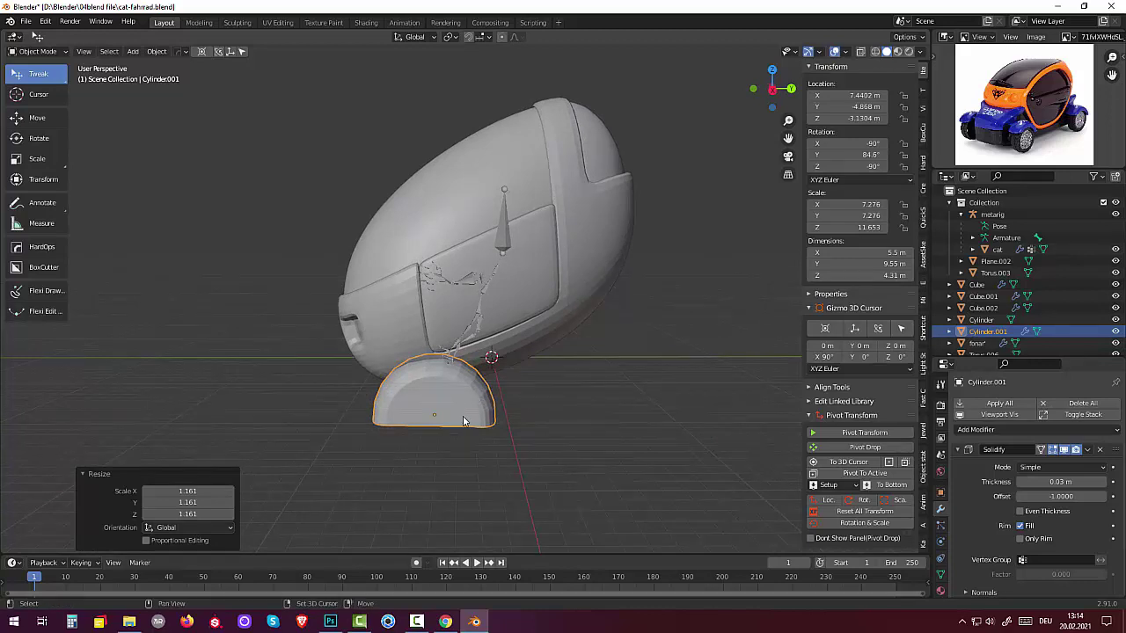
# - Duplicate the half-wheel, move the copy back along Y to 8.4228 m, and select both wheels
pyautogui.hotkey('shift', 'd')
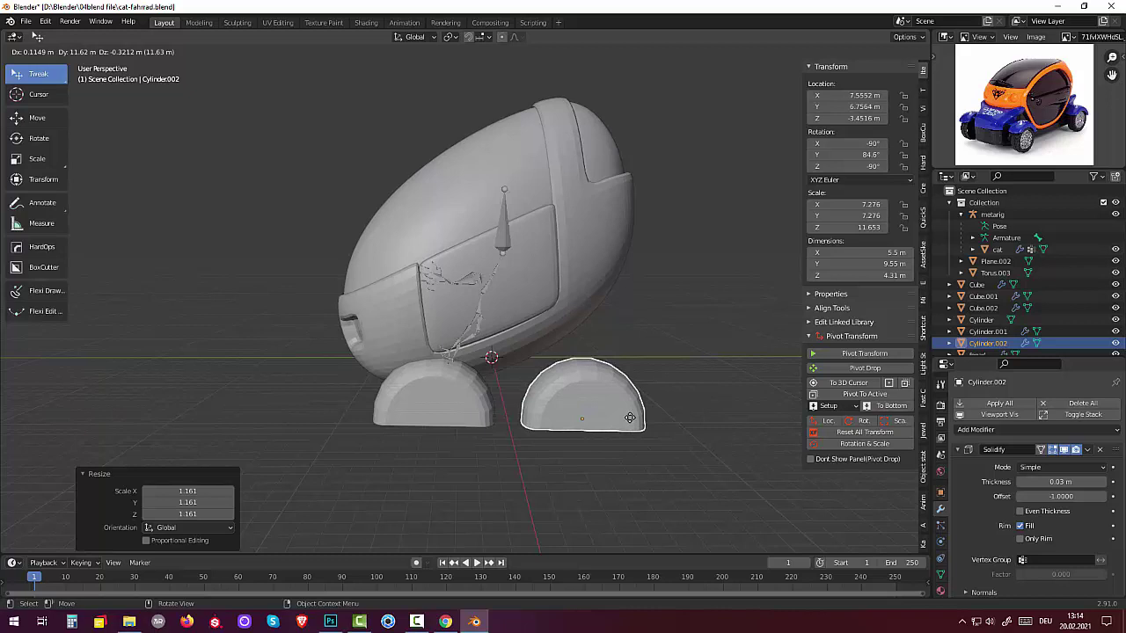
pyautogui.press('y')
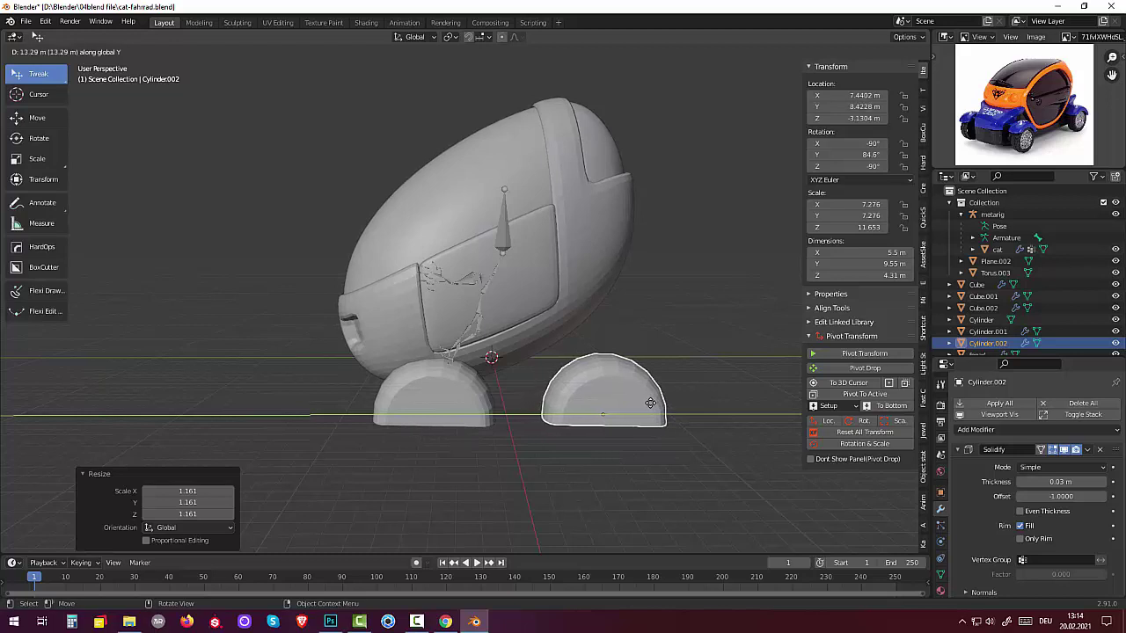
pyautogui.click(650, 402)
pyautogui.click(613, 491)
pyautogui.moveTo(612, 490)
pyautogui.mouseDown(button='middle')
pyautogui.moveTo(691, 488)
pyautogui.moveTo(588, 504)
pyautogui.moveTo(528, 478)
pyautogui.moveTo(694, 468)
pyautogui.moveTo(777, 493)
pyautogui.mouseUp(button='middle')
pyautogui.click(521, 405)
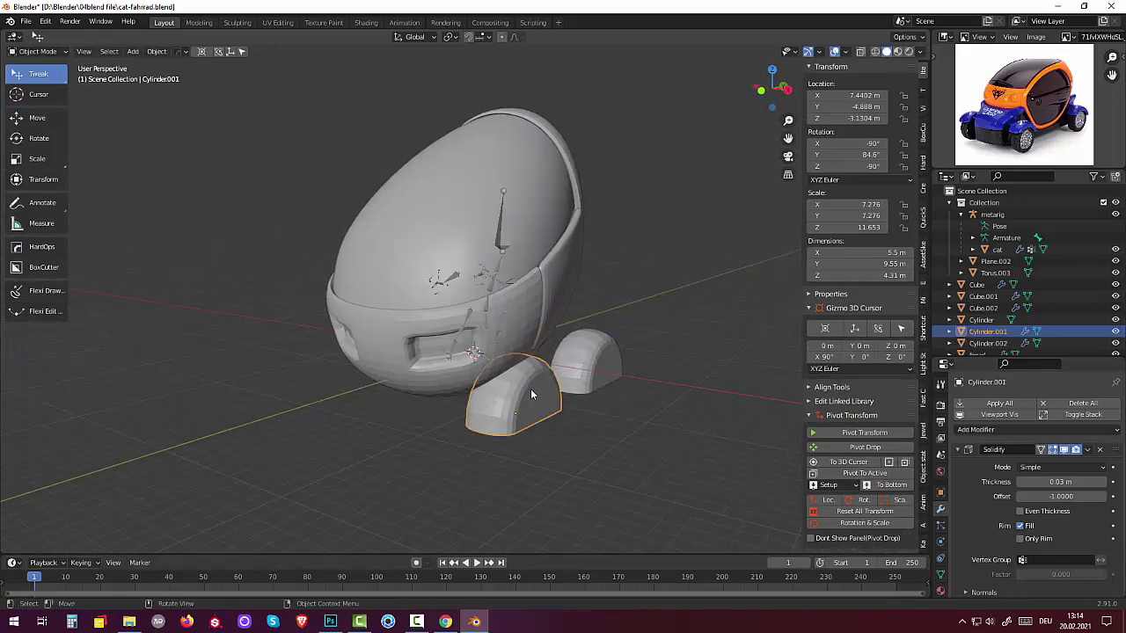
pyautogui.keyDown('shift'); pyautogui.click(592, 362); pyautogui.keyUp('shift')
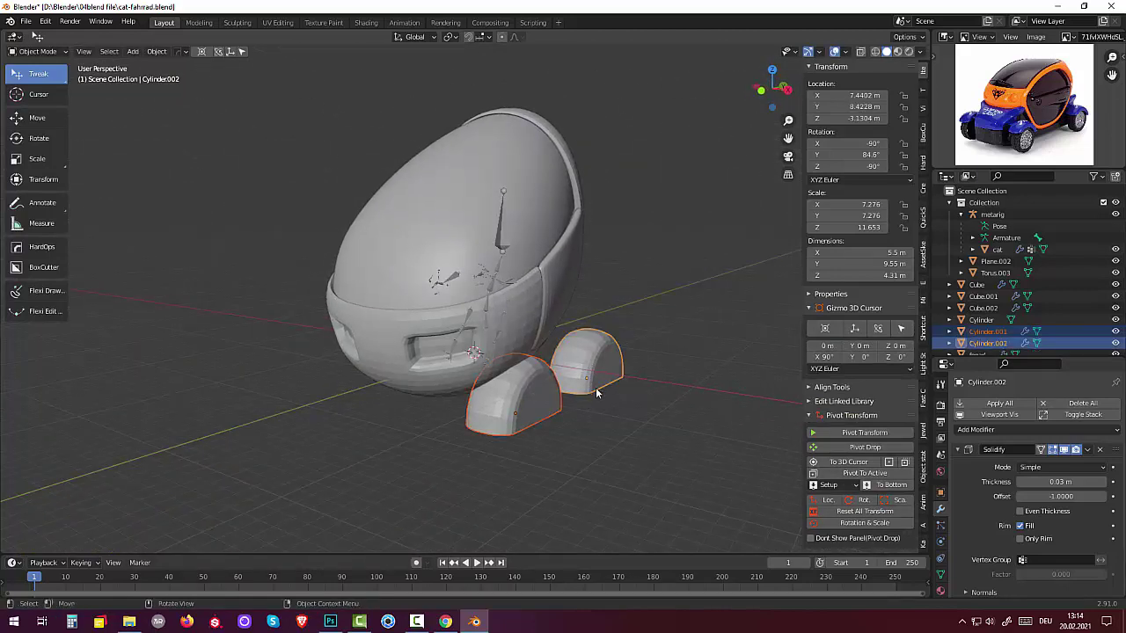
# - Join both half-wheels into a single object, Cylinder.002
pyautogui.hotkey('ctrl', 'j')
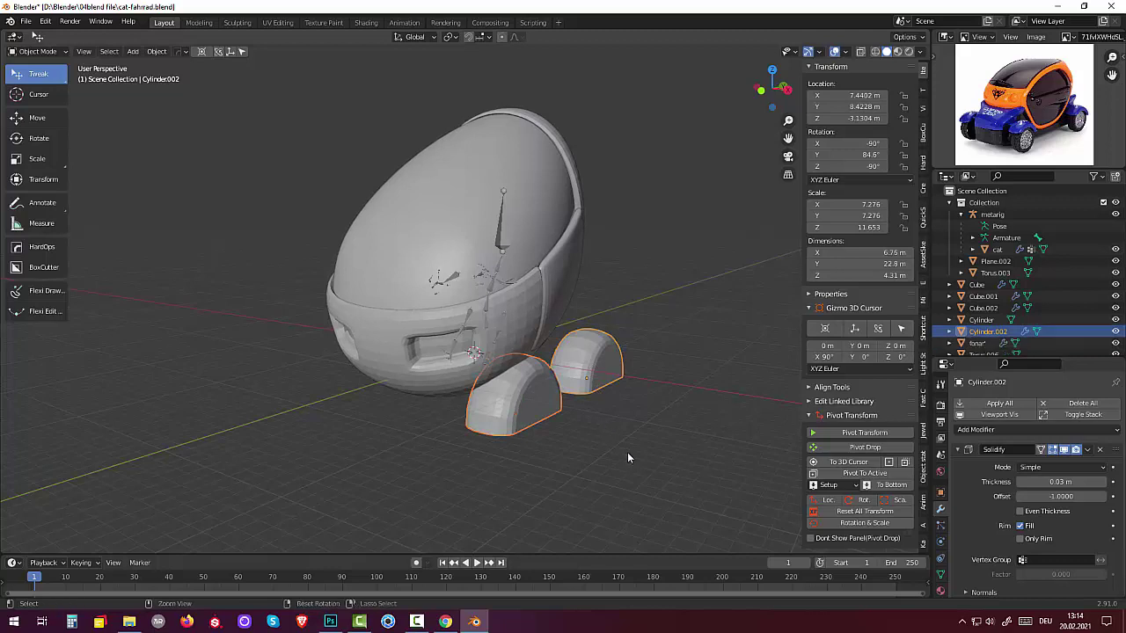
pyautogui.moveTo(627, 452); pyautogui.dragTo(709, 437, button='middle')
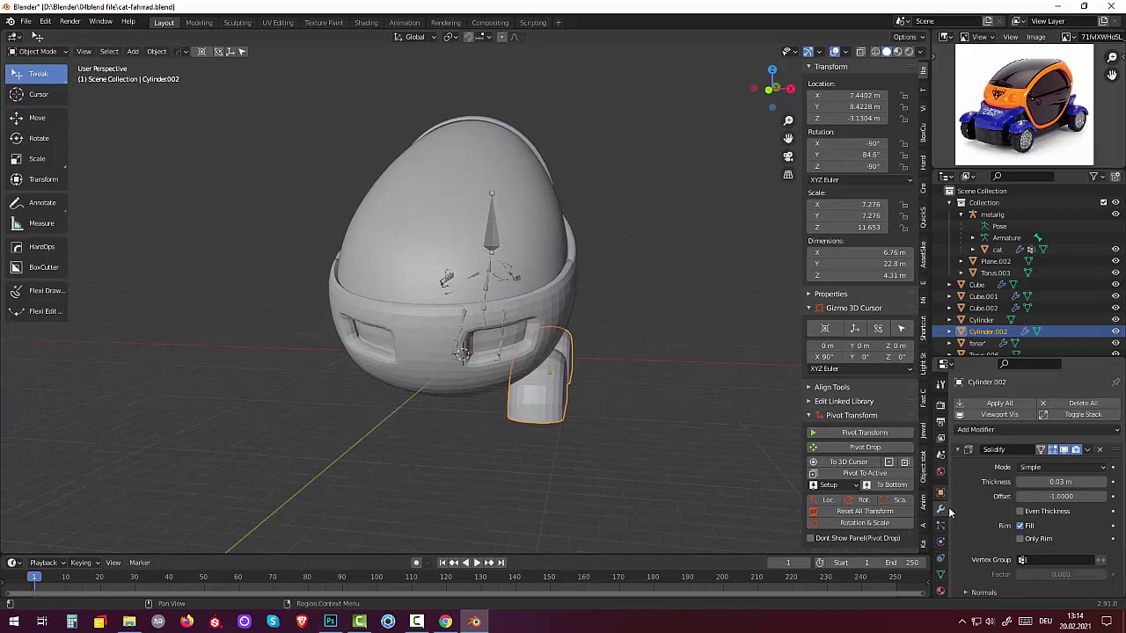
pyautogui.scroll(-2, 949, 548)
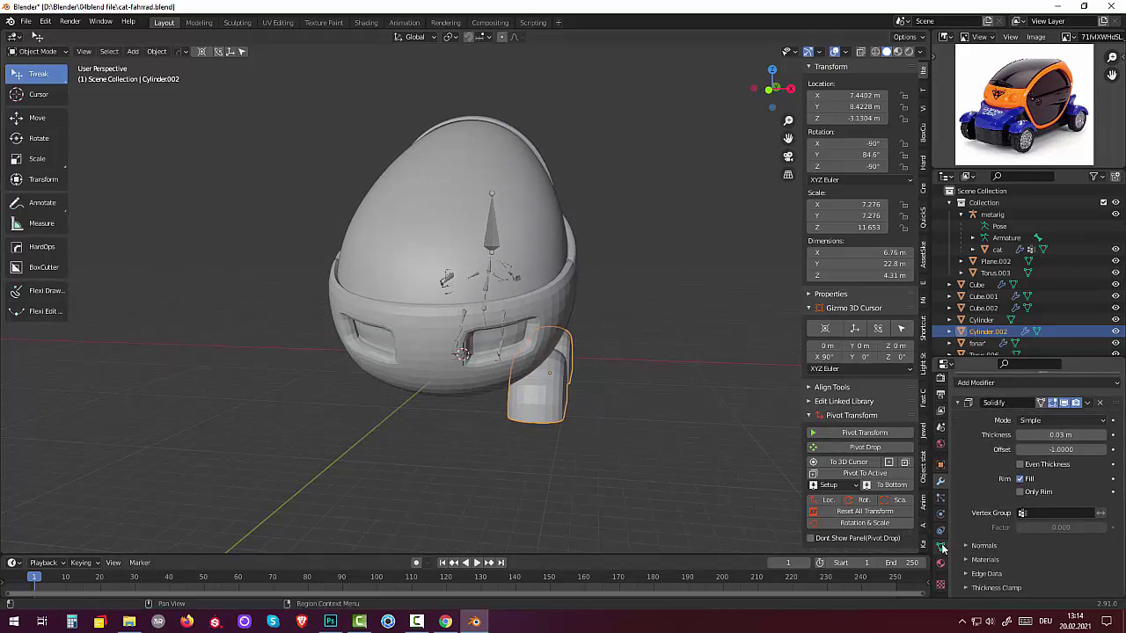
# - Add a Mirror modifier to the wheels and reset their transforms so the mirror centres on the body
pyautogui.click(979, 384)
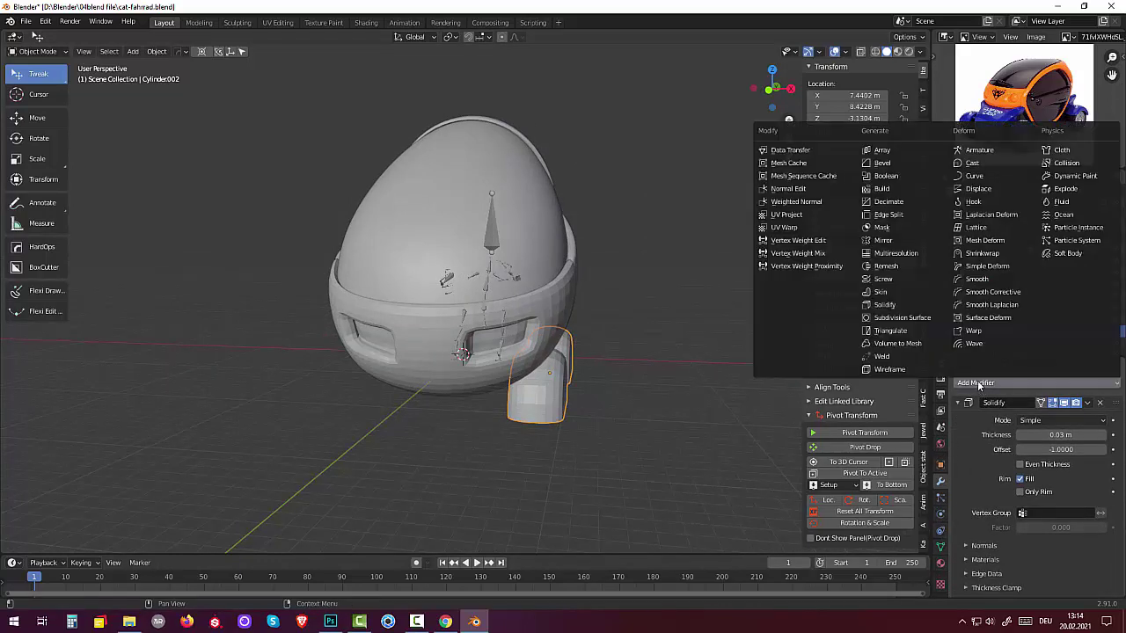
pyautogui.click(880, 239)
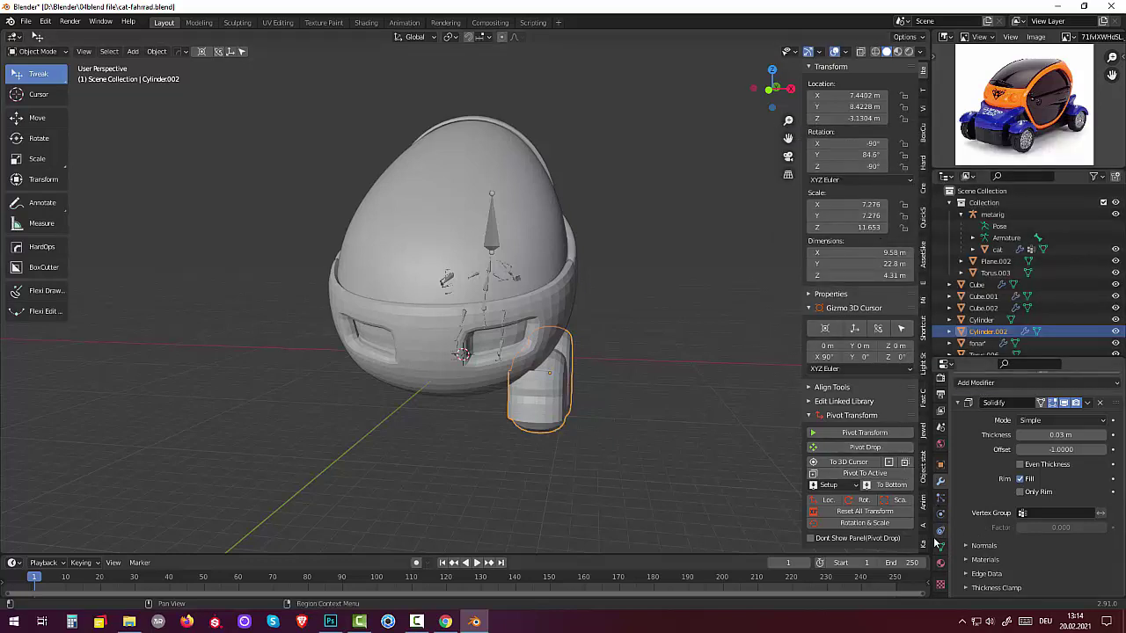
pyautogui.click(854, 512)
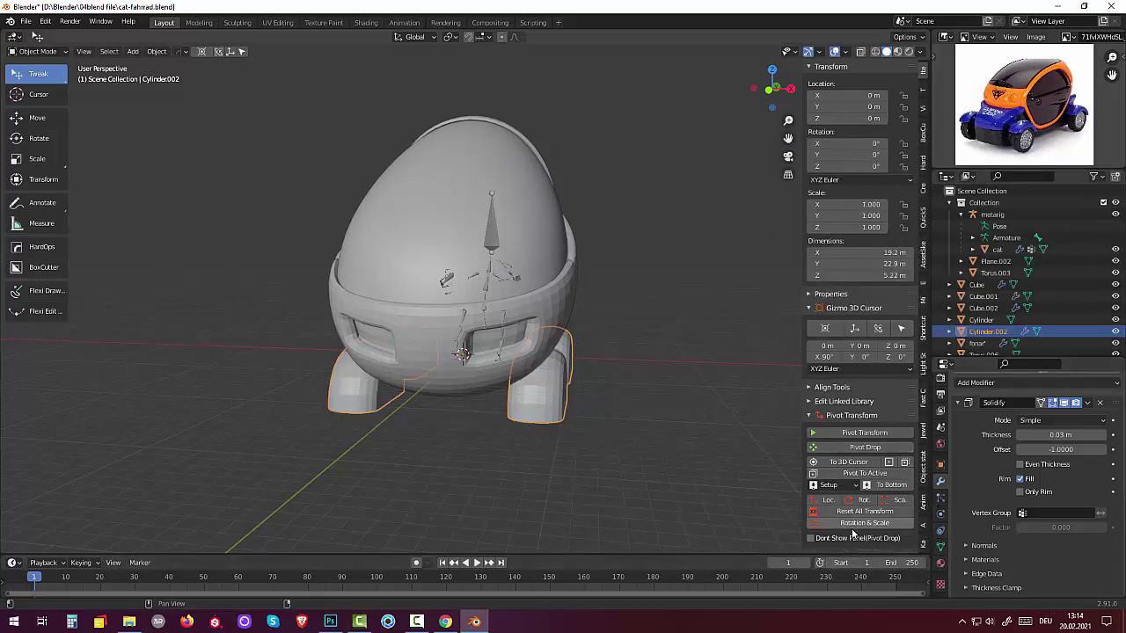
pyautogui.click(580, 496)
pyautogui.moveTo(615, 439)
pyautogui.mouseDown(button='middle')
pyautogui.moveTo(658, 431)
pyautogui.moveTo(479, 454)
pyautogui.moveTo(408, 448)
pyautogui.moveTo(404, 482)
pyautogui.moveTo(515, 465)
pyautogui.moveTo(526, 451)
pyautogui.moveTo(529, 468)
pyautogui.mouseUp(button='middle')
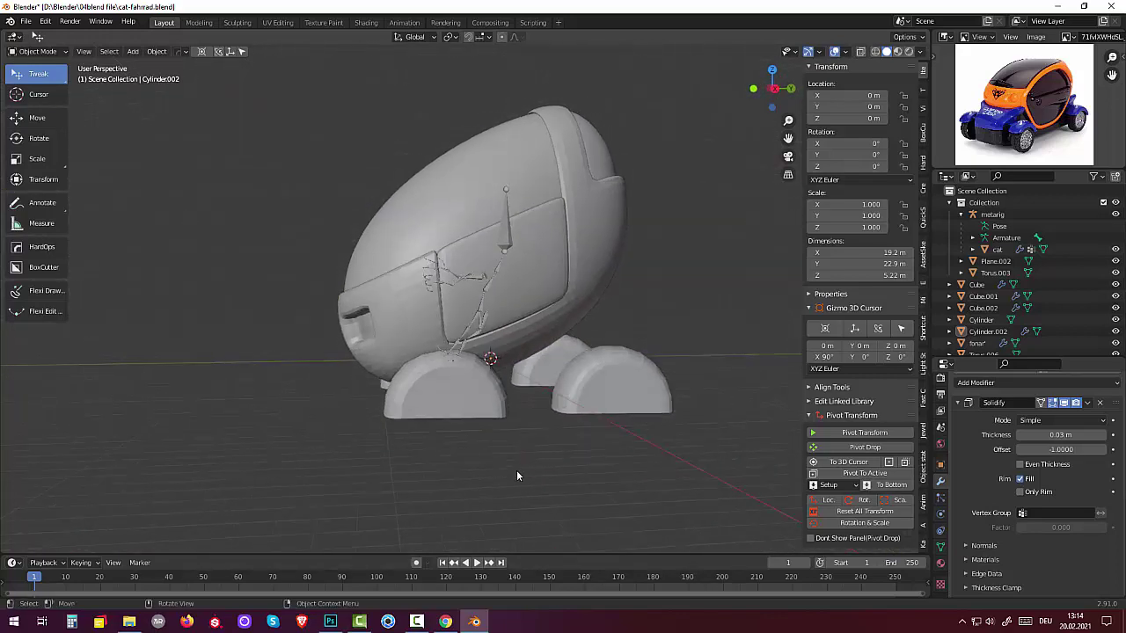
# - Select the metarig armature and hide it
pyautogui.click(505, 250)
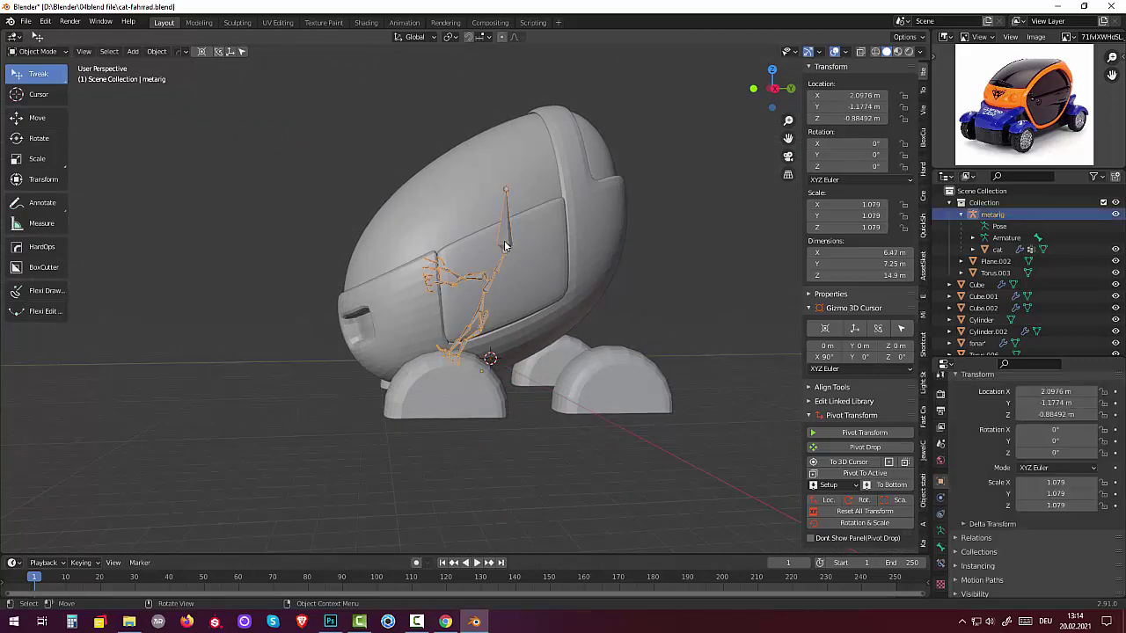
pyautogui.click(1116, 215)
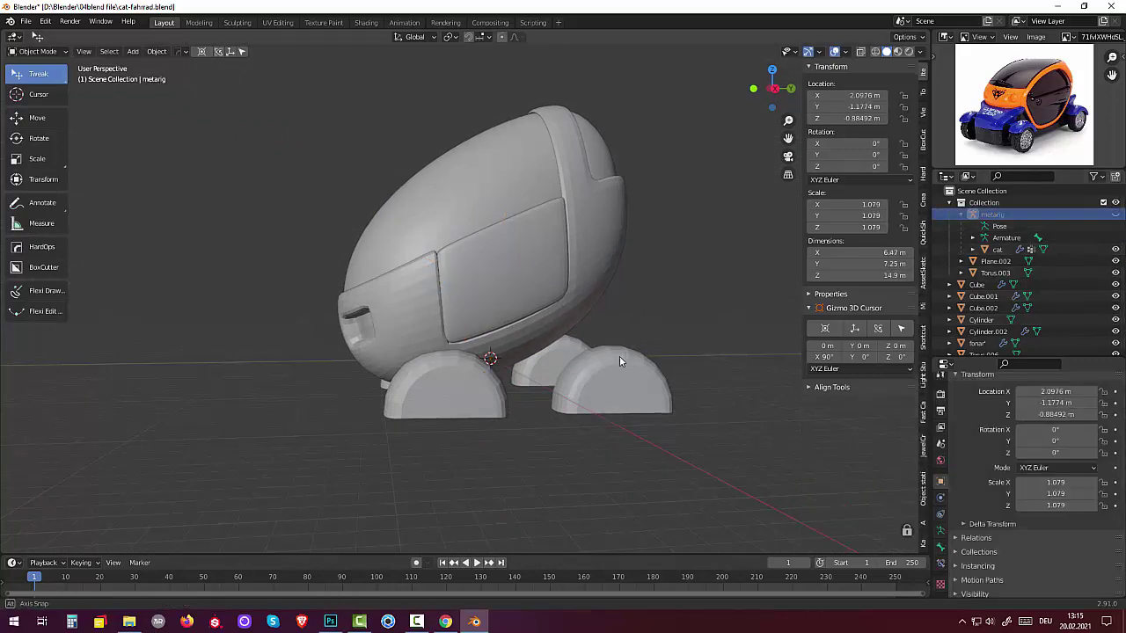
pyautogui.moveTo(620, 356)
pyautogui.mouseDown(button='middle')
pyautogui.moveTo(545, 368)
pyautogui.moveTo(455, 361)
pyautogui.moveTo(647, 338)
pyautogui.moveTo(608, 356)
pyautogui.moveTo(502, 369)
pyautogui.mouseUp(button='middle')
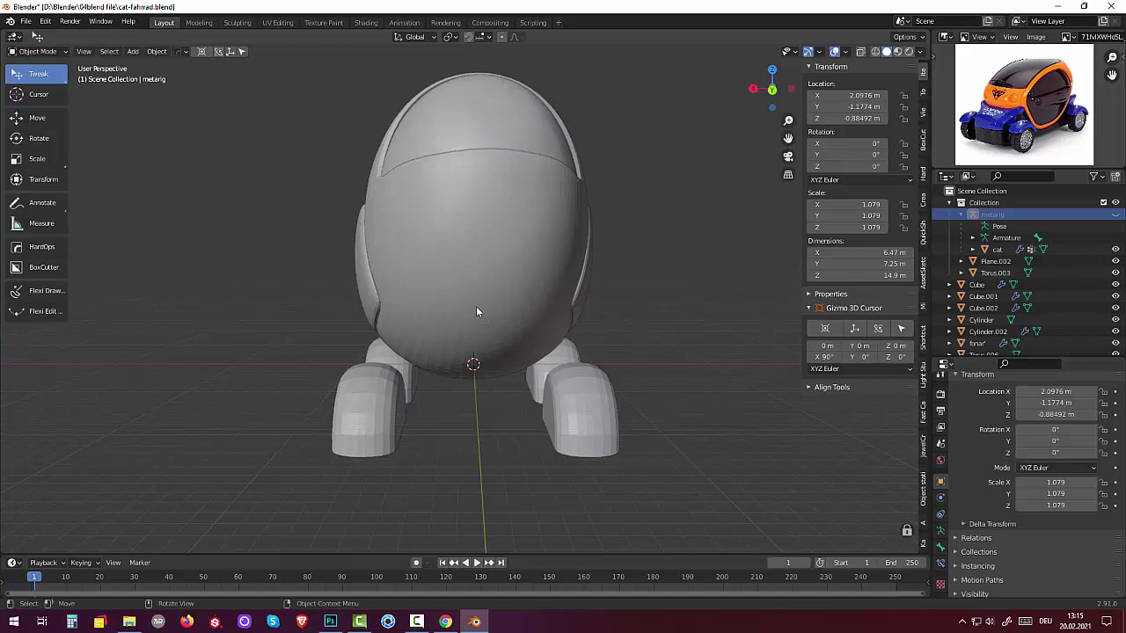
# - Select the egg-shaped Cube body, enter Edit Mode and switch to face select
pyautogui.click(471, 296)
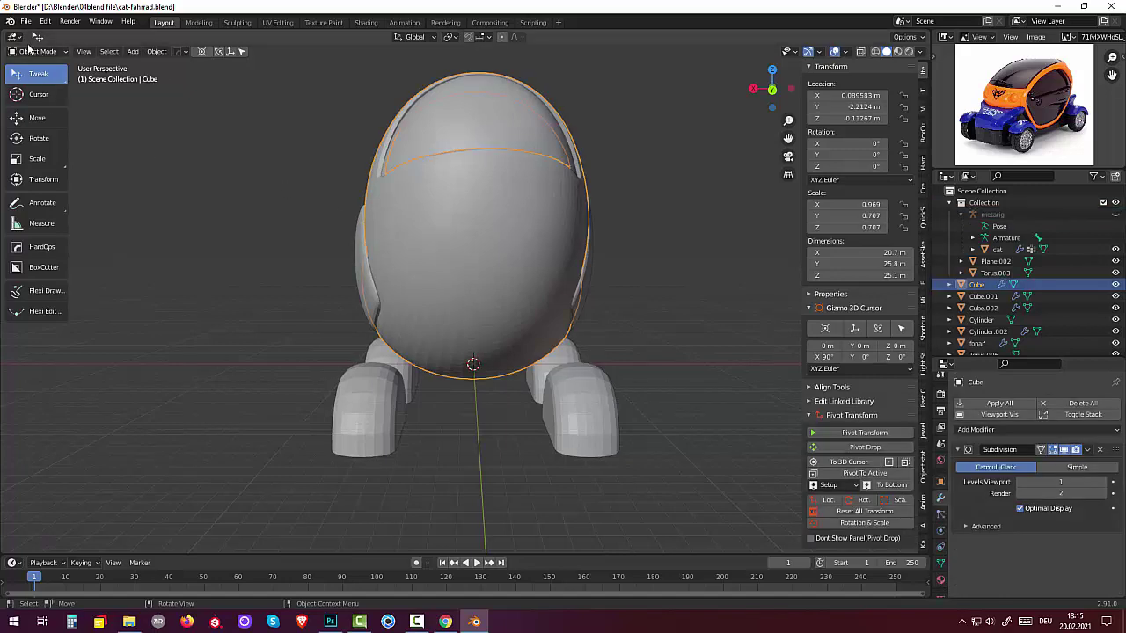
pyautogui.hotkey('alt', 'a')
pyautogui.click(436, 255)
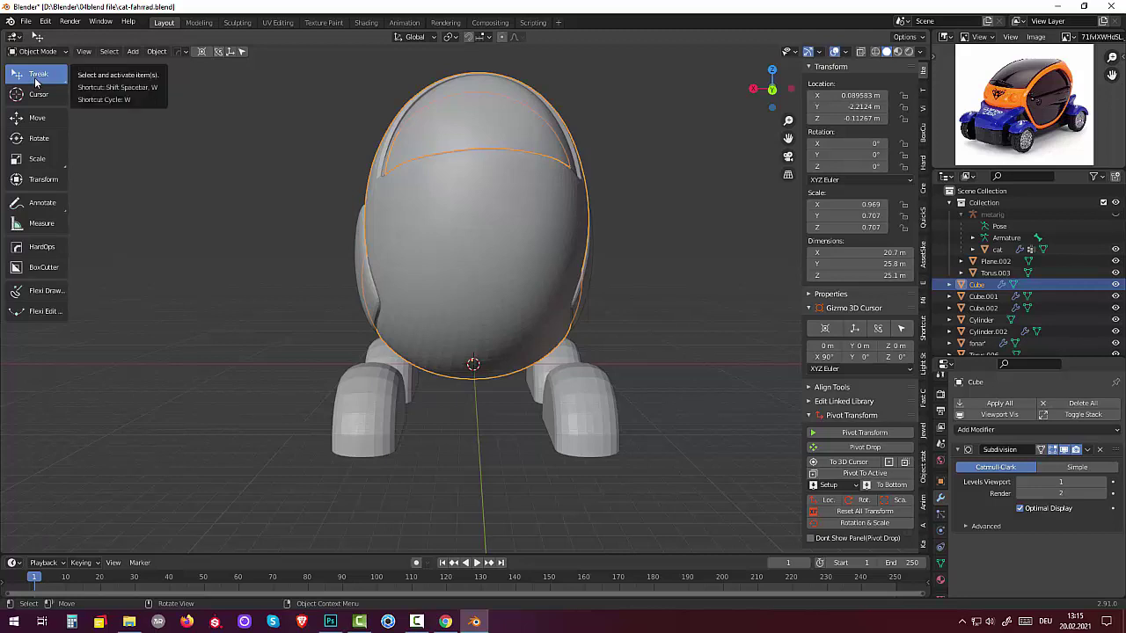
pyautogui.click(35, 51)
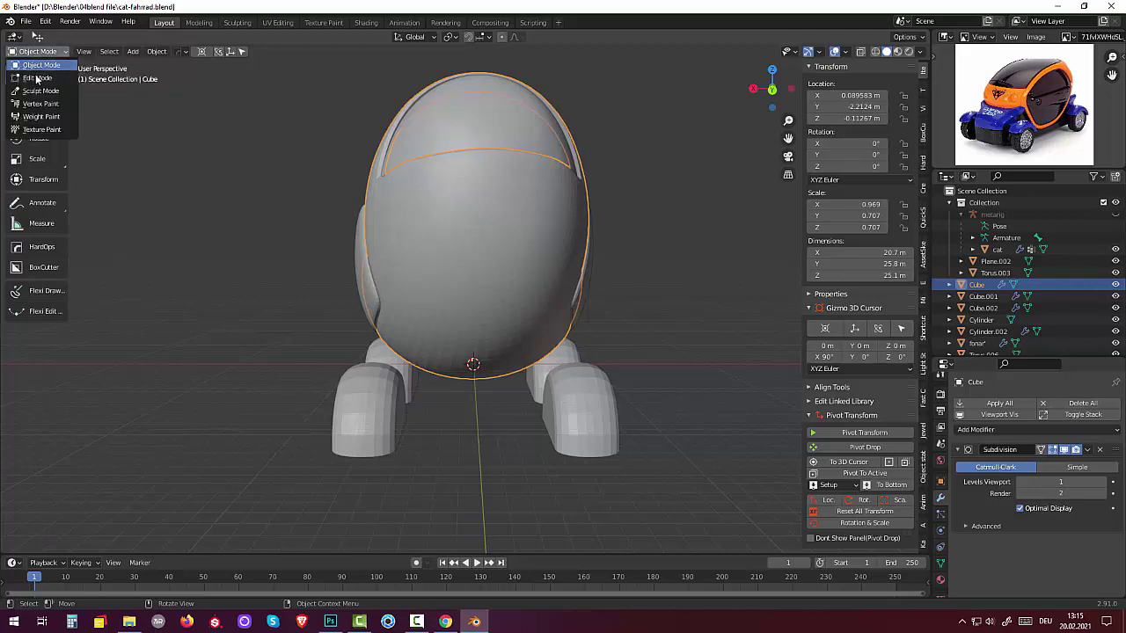
pyautogui.click(39, 79)
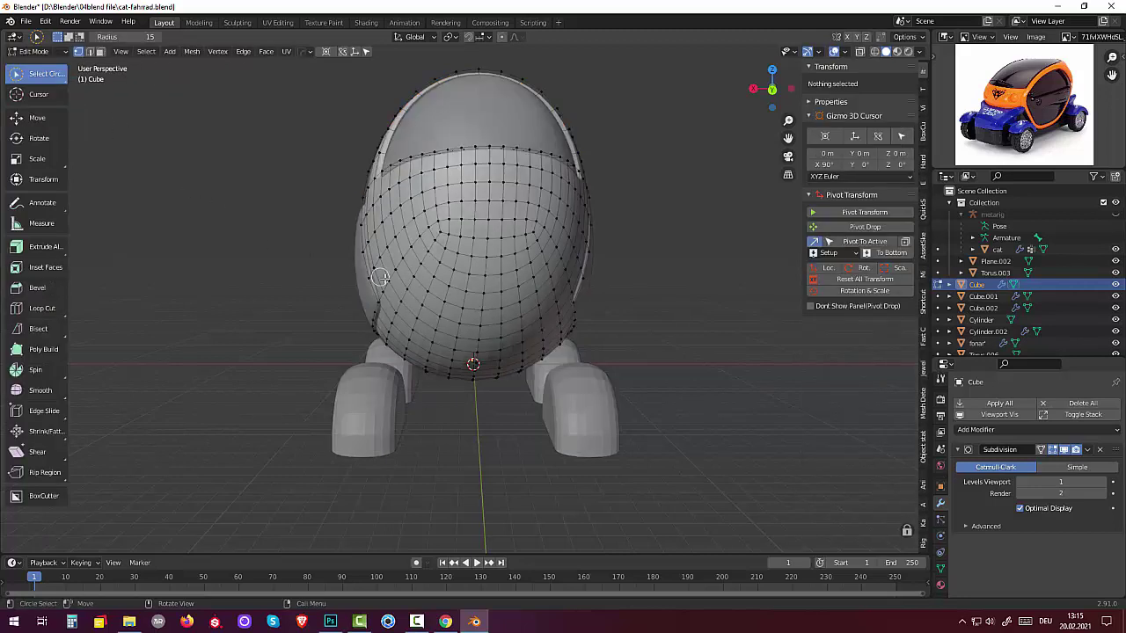
pyautogui.click(442, 231)
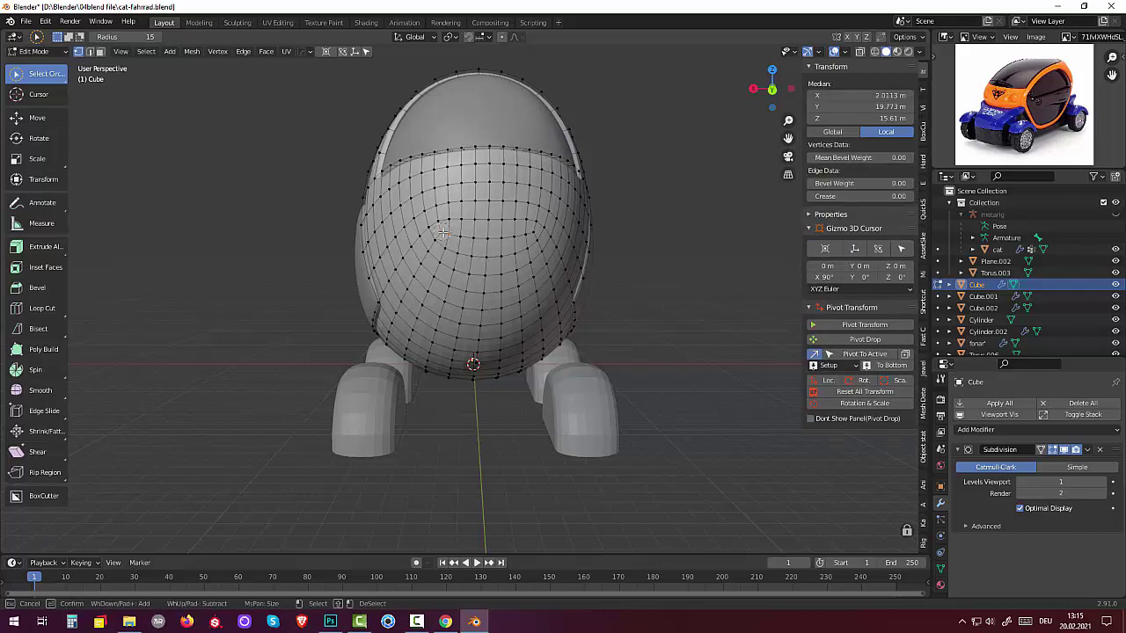
pyautogui.click(40, 77)
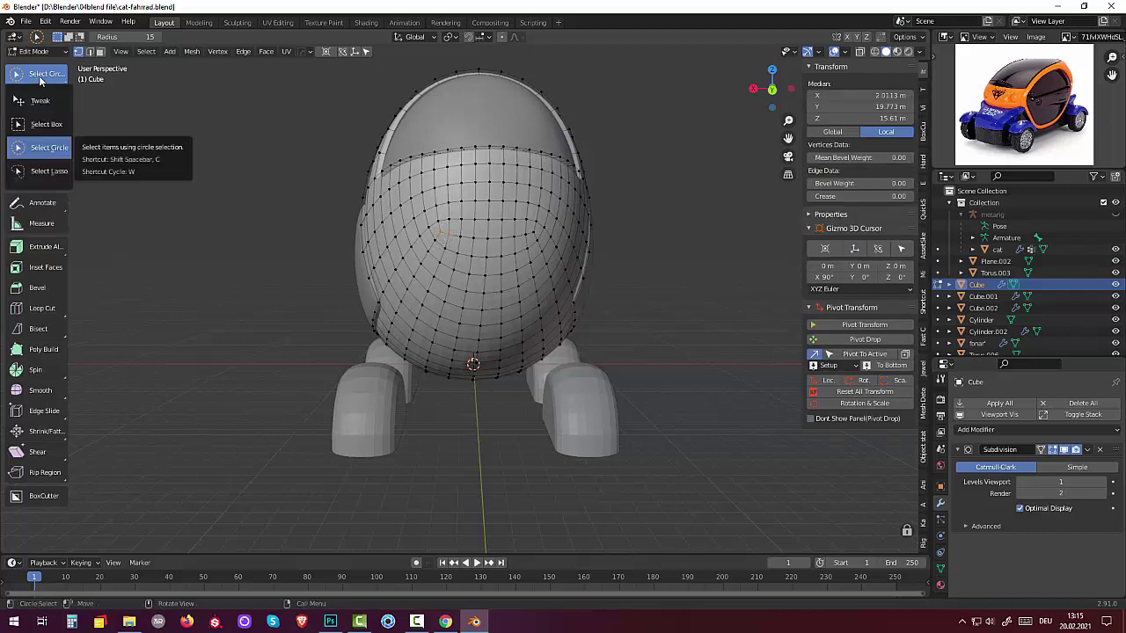
pyautogui.click(35, 51)
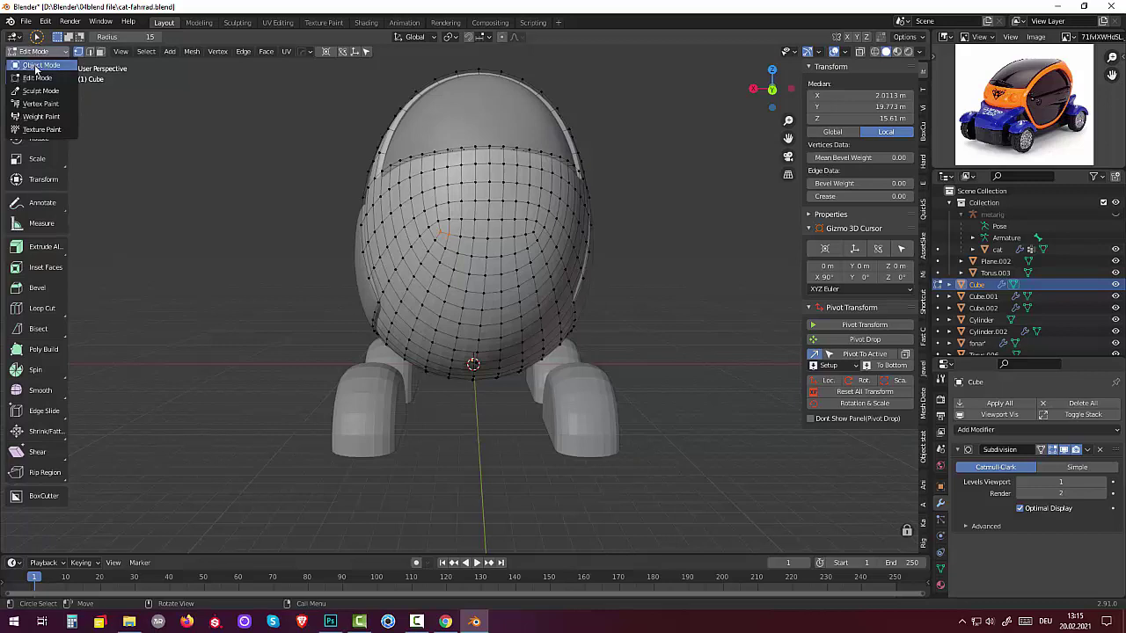
pyautogui.click(39, 53)
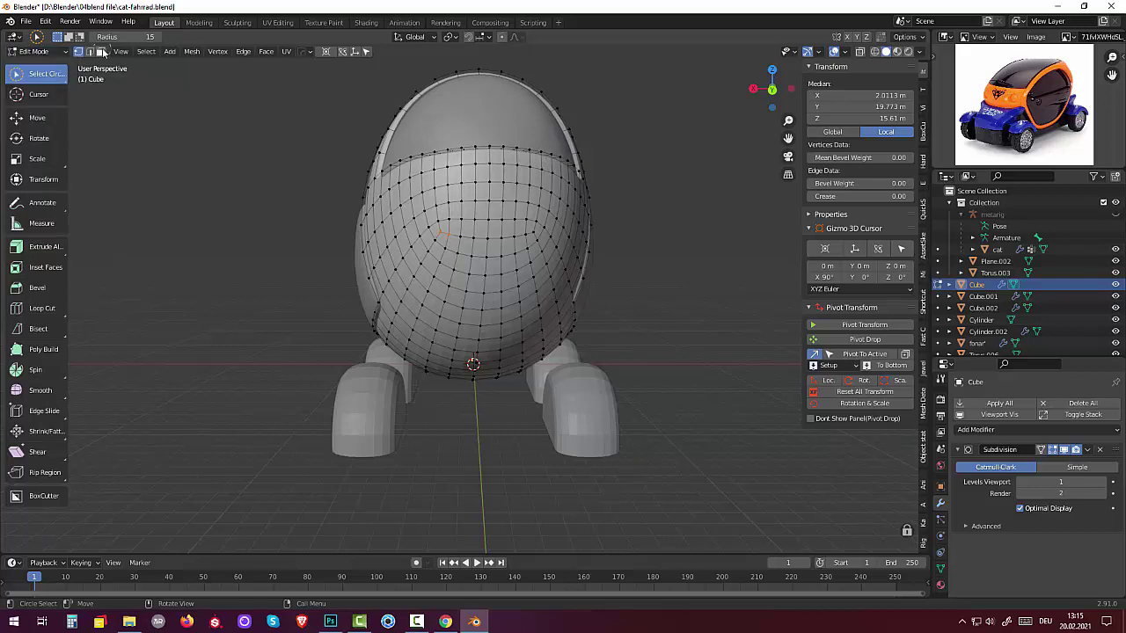
pyautogui.click(102, 53)
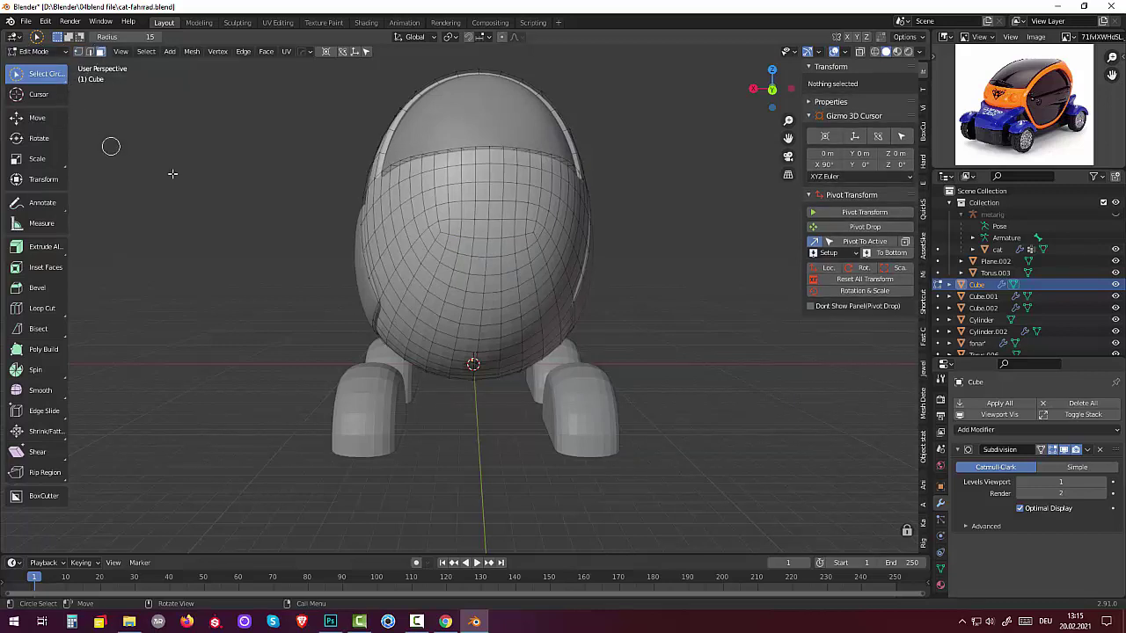
# - Circle-select a strip of faces along the egg body's lower sides
pyautogui.moveTo(414, 304)
pyautogui.mouseDown(button='middle')
pyautogui.moveTo(464, 291)
pyautogui.moveTo(449, 294)
pyautogui.mouseUp(button='middle')
pyautogui.moveTo(480, 273)
pyautogui.mouseDown()
pyautogui.moveTo(573, 249)
pyautogui.moveTo(528, 313)
pyautogui.moveTo(521, 267)
pyautogui.moveTo(401, 365)
pyautogui.mouseUp()
pyautogui.moveTo(490, 339)
pyautogui.mouseDown(button='middle')
pyautogui.moveTo(545, 311)
pyautogui.moveTo(651, 297)
pyautogui.moveTo(724, 305)
pyautogui.moveTo(727, 243)
pyautogui.mouseUp(button='middle')
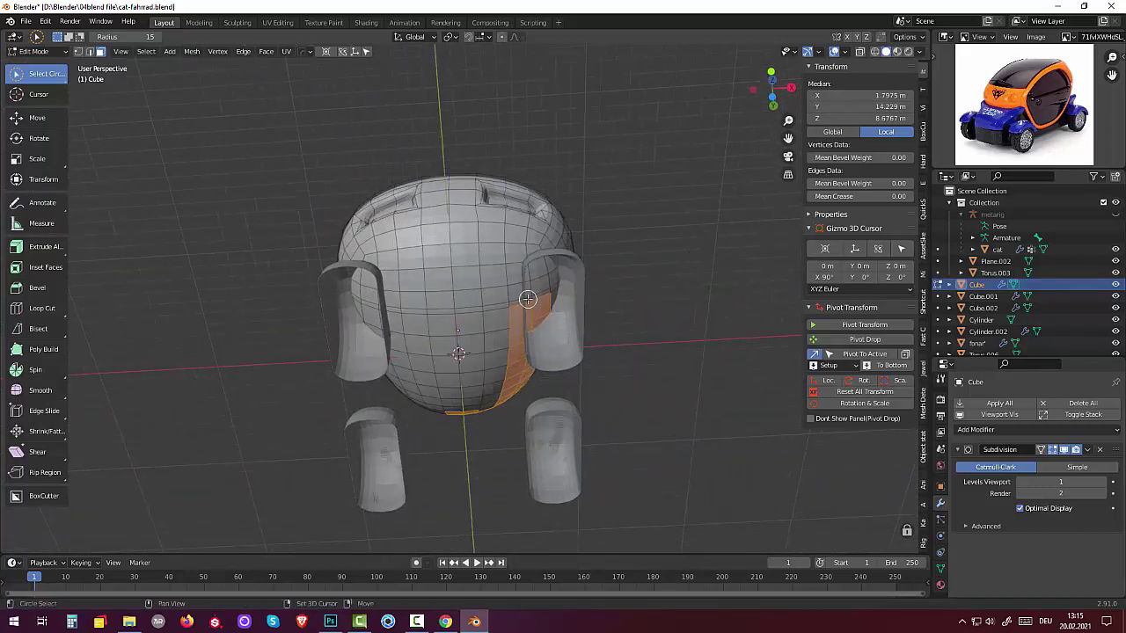
pyautogui.moveTo(528, 299)
pyautogui.mouseDown()
pyautogui.moveTo(522, 280)
pyautogui.moveTo(707, 307)
pyautogui.mouseUp()
pyautogui.moveTo(706, 307)
pyautogui.mouseDown(button='middle')
pyautogui.moveTo(519, 388)
pyautogui.moveTo(434, 405)
pyautogui.mouseUp(button='middle')
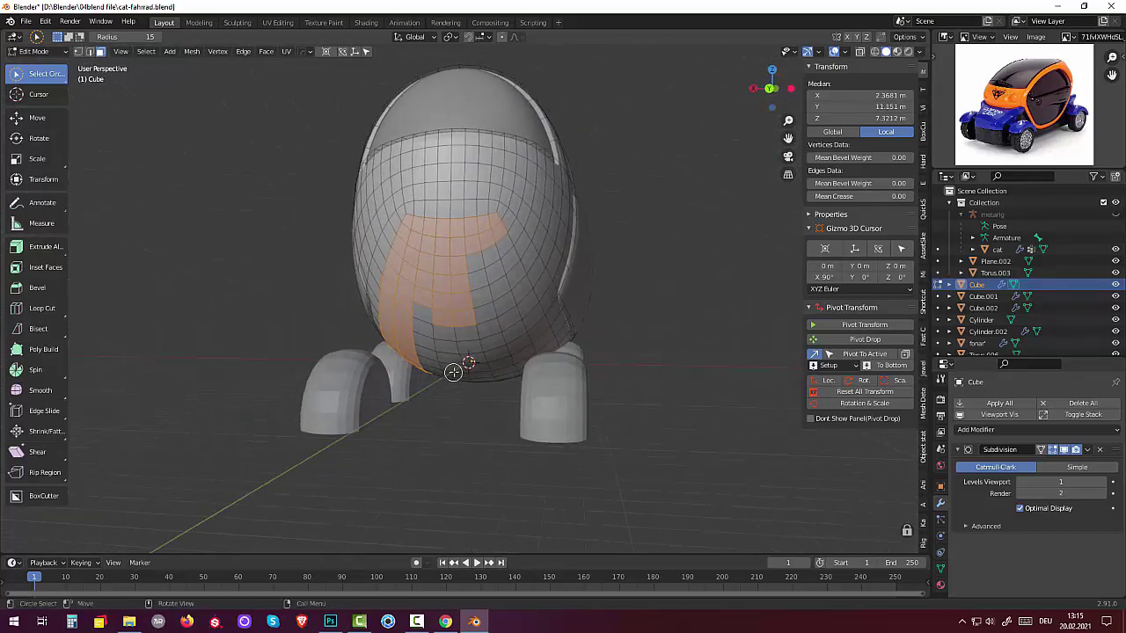
pyautogui.moveTo(453, 371)
pyautogui.mouseDown()
pyautogui.moveTo(449, 280)
pyautogui.moveTo(498, 261)
pyautogui.moveTo(525, 369)
pyautogui.mouseUp()
pyautogui.moveTo(668, 436)
pyautogui.mouseDown(button='middle')
pyautogui.moveTo(682, 377)
pyautogui.moveTo(560, 343)
pyautogui.mouseUp(button='middle')
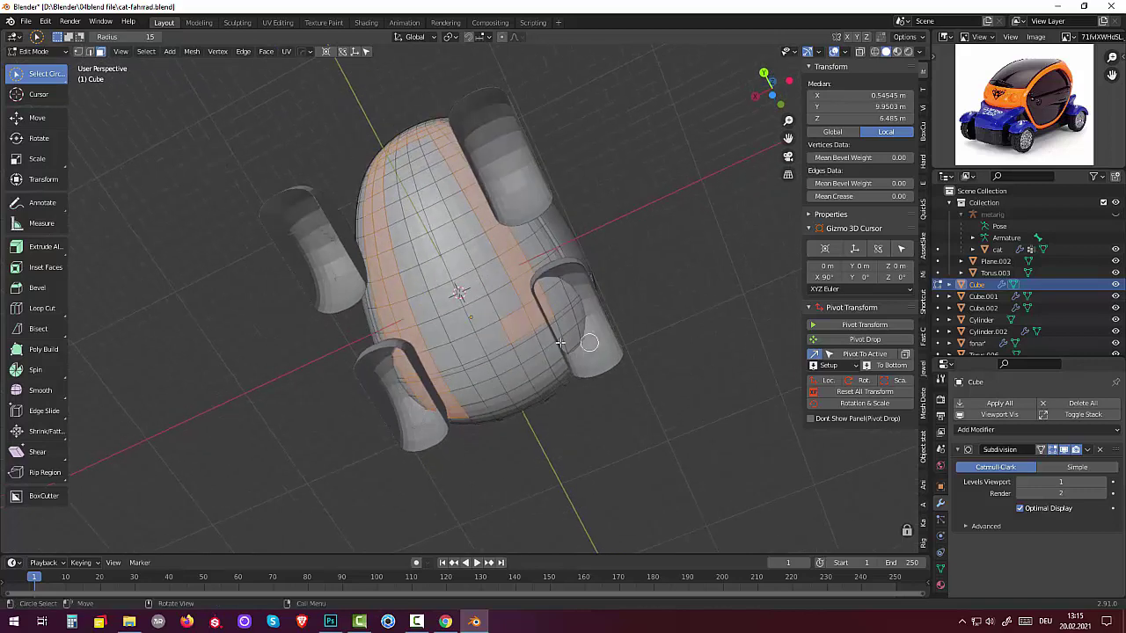
pyautogui.moveTo(537, 333)
pyautogui.mouseDown()
pyautogui.moveTo(528, 253)
pyautogui.moveTo(564, 347)
pyautogui.mouseUp()
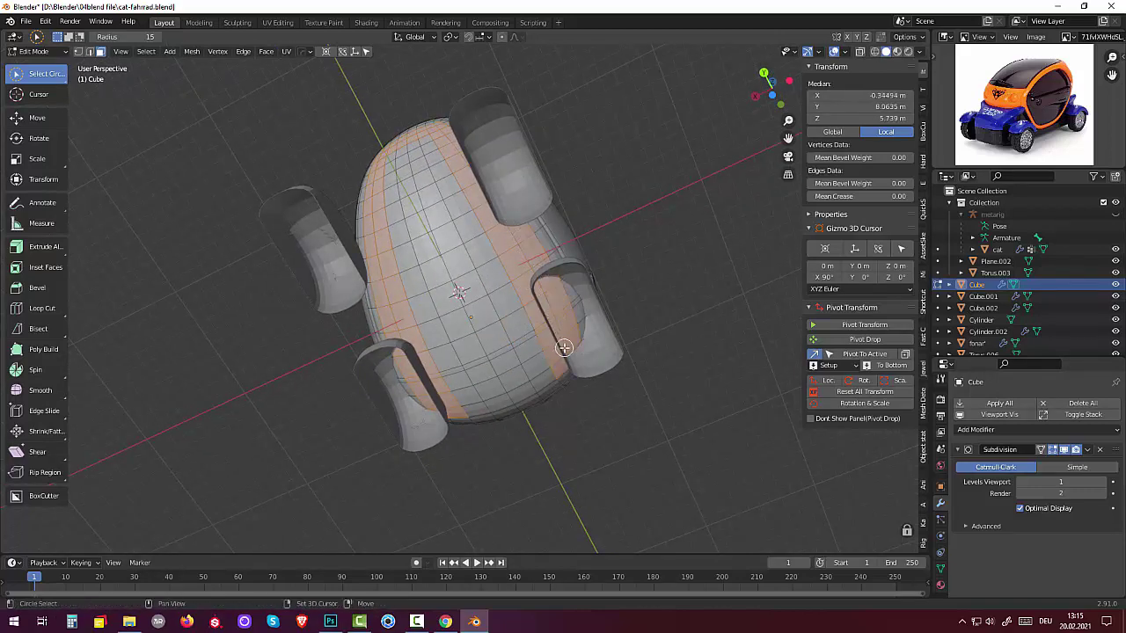
# - Refine the lower-side face selection, removing unwanted faces on the right and lower left
pyautogui.moveTo(564, 348)
pyautogui.mouseDown(button='middle')
pyautogui.moveTo(659, 365)
pyautogui.moveTo(623, 312)
pyautogui.moveTo(432, 443)
pyautogui.moveTo(413, 479)
pyautogui.moveTo(420, 466)
pyautogui.mouseUp(button='middle')
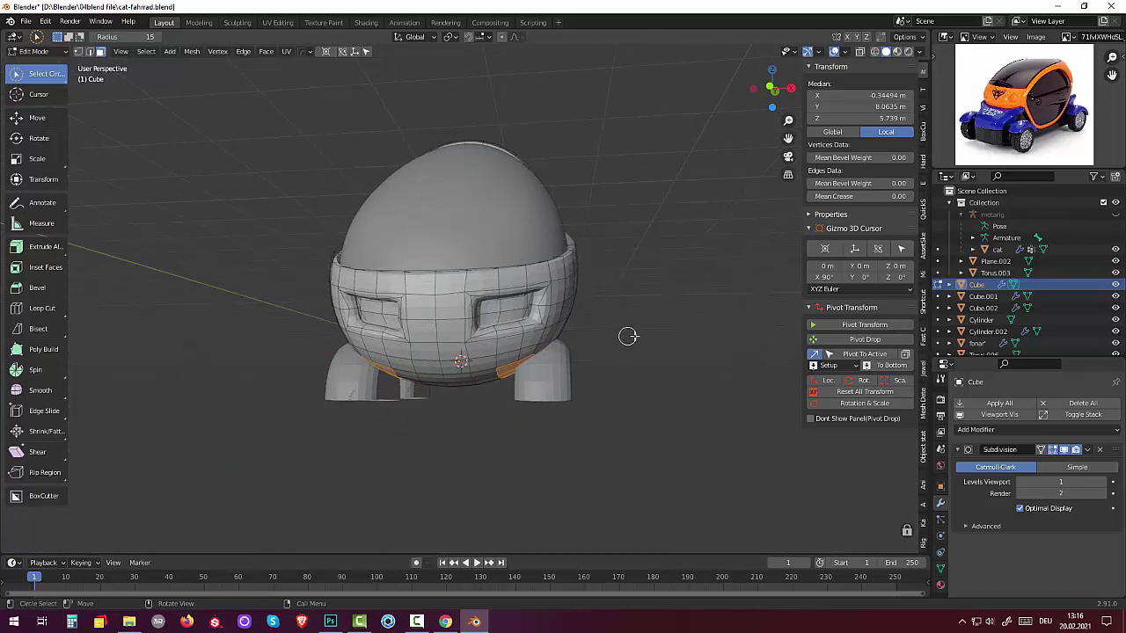
pyautogui.moveTo(627, 336)
pyautogui.mouseDown(button='middle')
pyautogui.moveTo(645, 335)
pyautogui.moveTo(632, 331)
pyautogui.moveTo(628, 256)
pyautogui.moveTo(646, 334)
pyautogui.moveTo(641, 316)
pyautogui.mouseUp(button='middle')
pyautogui.moveTo(531, 335); pyautogui.dragTo(536, 333)
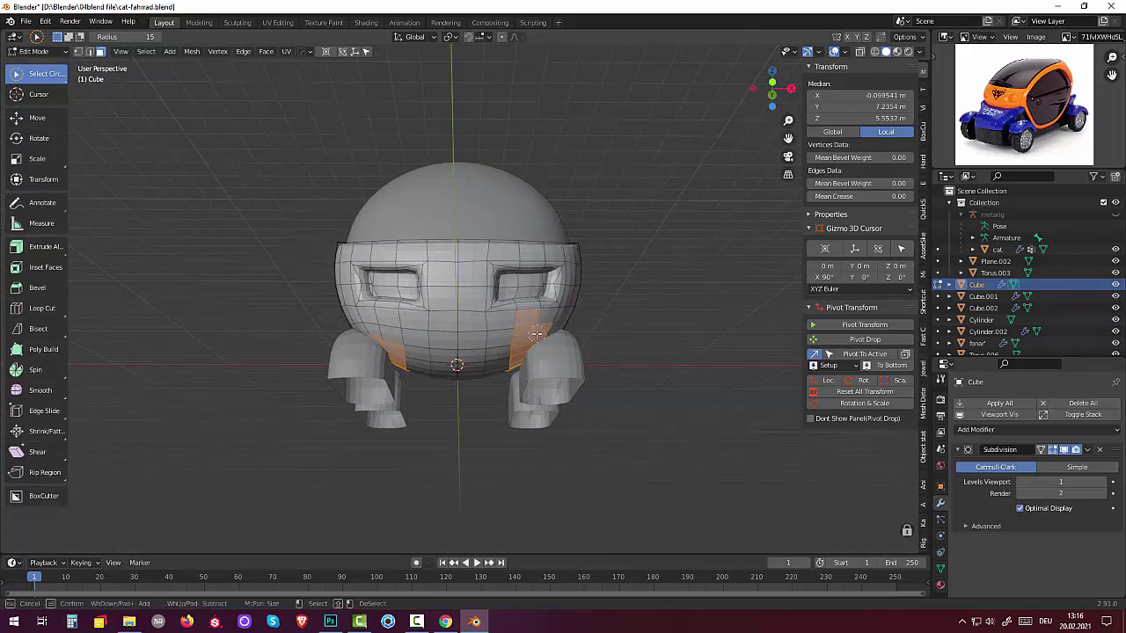
pyautogui.moveTo(536, 332); pyautogui.dragTo(519, 337, button='middle')
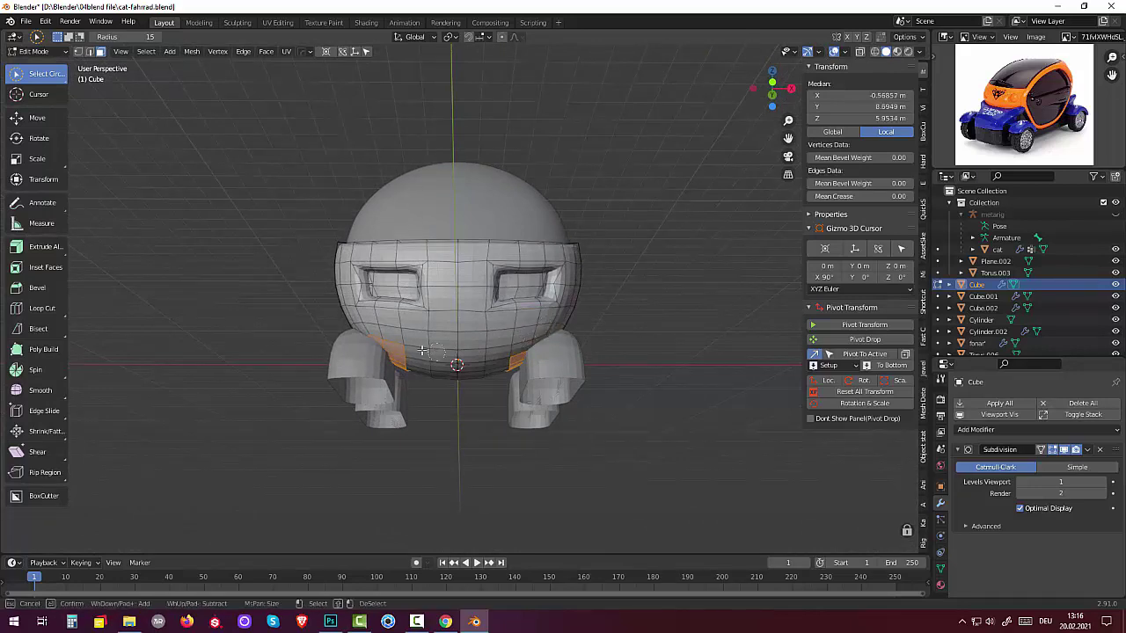
pyautogui.moveTo(424, 350)
pyautogui.mouseDown(button='middle')
pyautogui.moveTo(393, 341)
pyautogui.moveTo(422, 281)
pyautogui.moveTo(474, 240)
pyautogui.mouseUp(button='middle')
pyautogui.moveTo(483, 287)
pyautogui.keyDown('ctrl'); pyautogui.mouseDown()
pyautogui.moveTo(515, 259)
pyautogui.moveTo(443, 285)
pyautogui.mouseUp(); pyautogui.keyUp('ctrl')
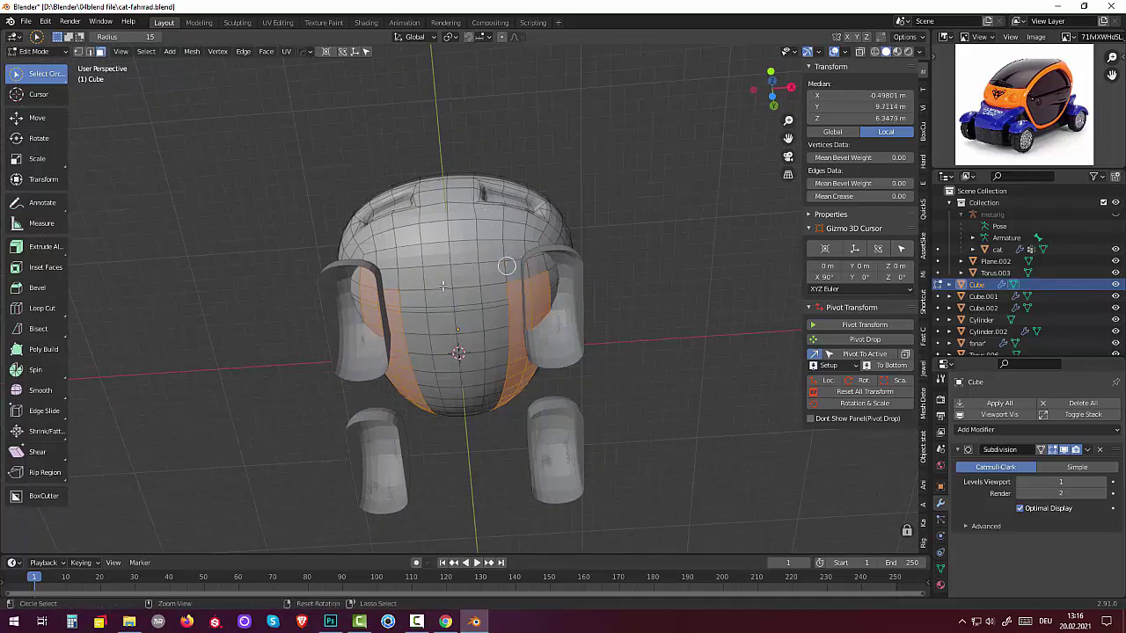
pyautogui.moveTo(364, 276)
pyautogui.mouseDown(button='middle')
pyautogui.moveTo(636, 285)
pyautogui.moveTo(762, 229)
pyautogui.moveTo(790, 394)
pyautogui.moveTo(783, 378)
pyautogui.moveTo(773, 385)
pyautogui.mouseUp(button='middle')
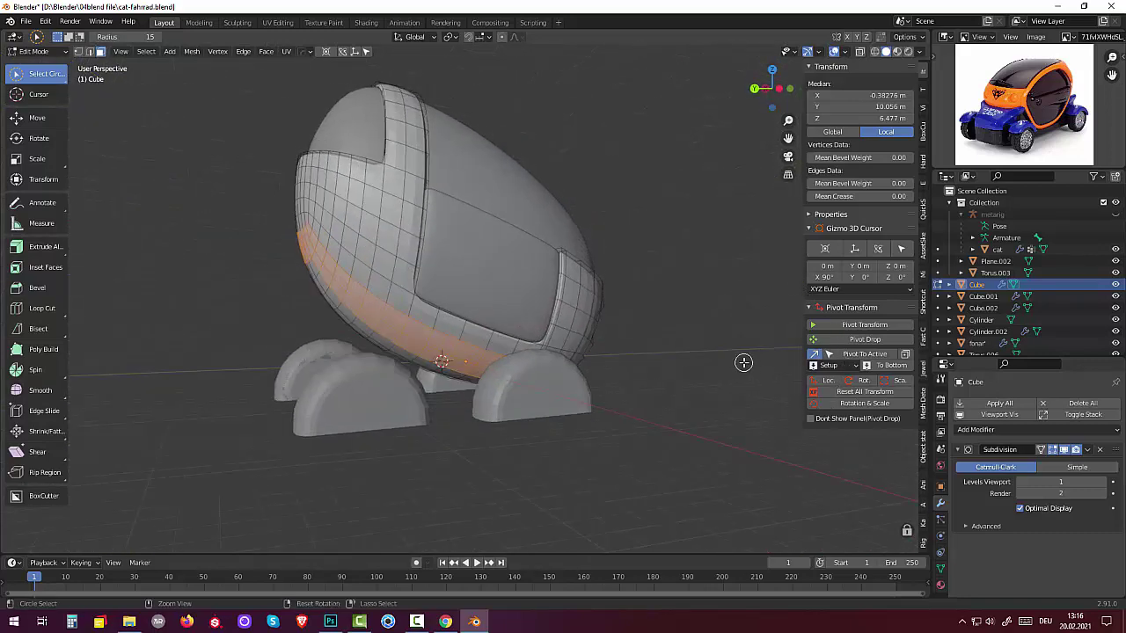
# - Cancel the move on the selected faces and delete the body's Subdivision modifier
pyautogui.press('g')
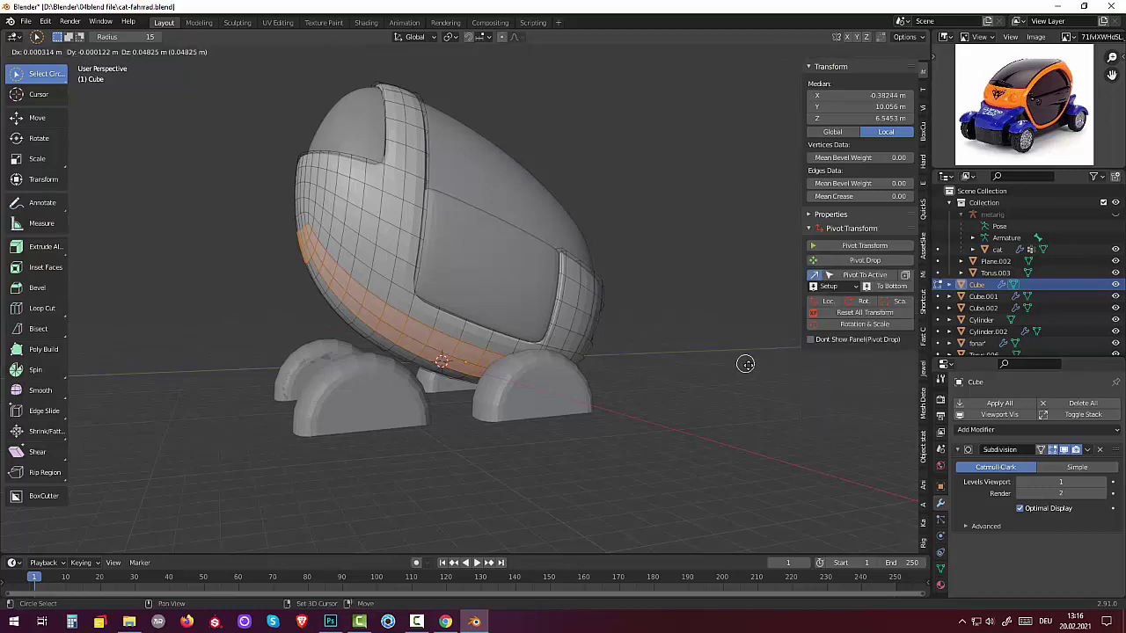
pyautogui.rightClick(754, 366)
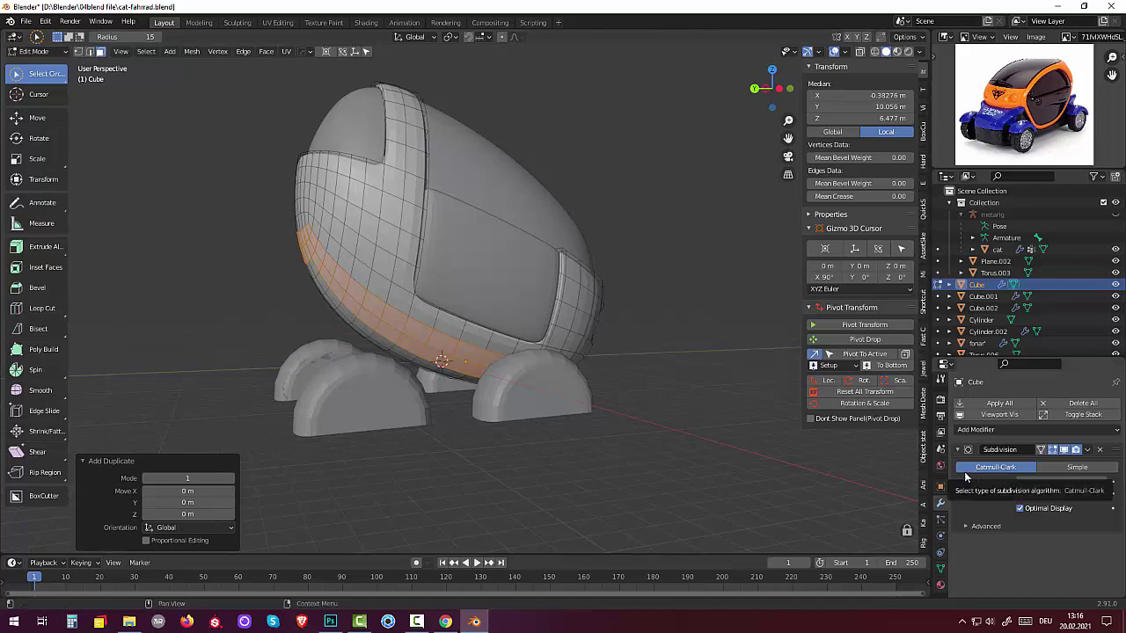
pyautogui.click(1099, 451)
pyautogui.moveTo(782, 455)
pyautogui.mouseDown(button='middle')
pyautogui.moveTo(574, 430)
pyautogui.moveTo(473, 353)
pyautogui.mouseUp(button='middle')
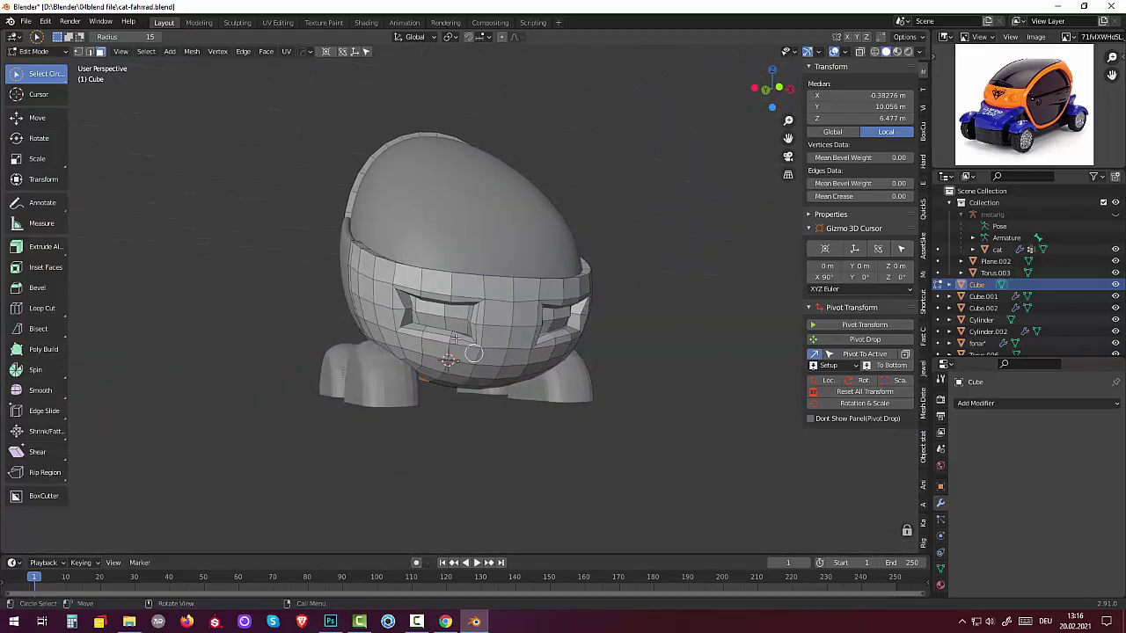
# - Delete the faces inside the left window recess
pyautogui.moveTo(438, 322)
pyautogui.mouseDown()
pyautogui.moveTo(413, 313)
pyautogui.moveTo(450, 307)
pyautogui.mouseUp()
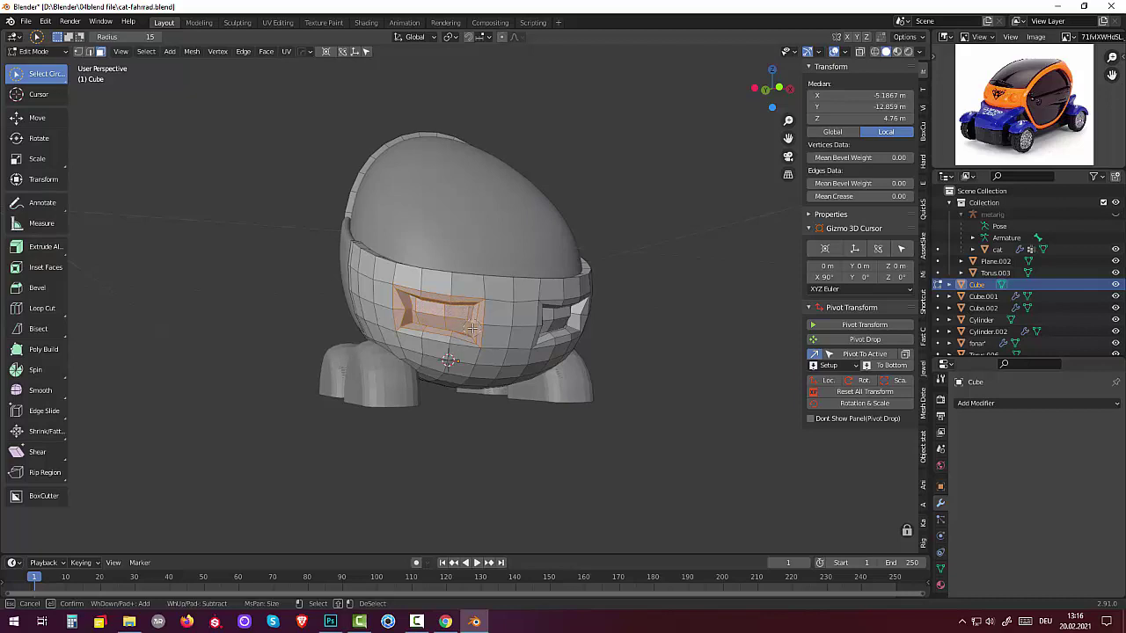
pyautogui.moveTo(462, 325); pyautogui.dragTo(454, 322)
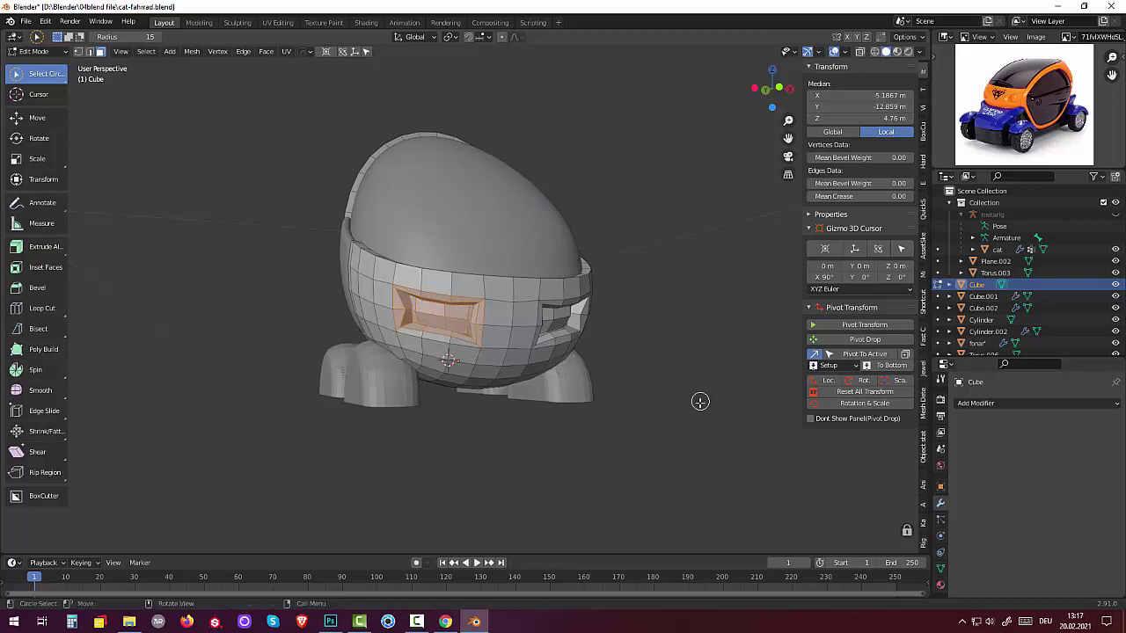
pyautogui.press('x')
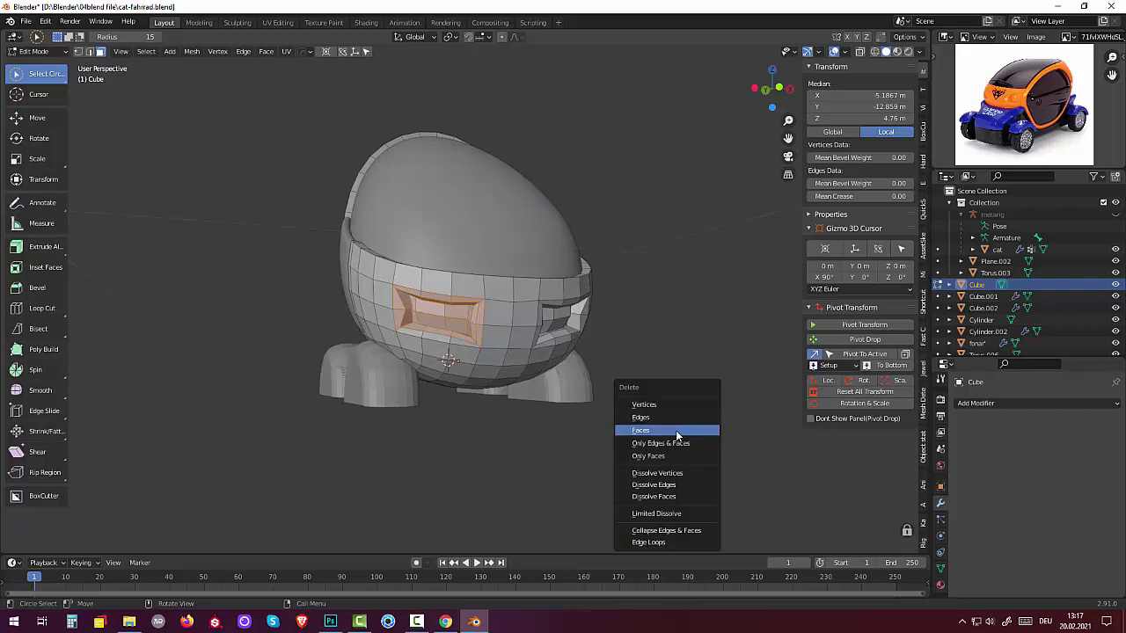
pyautogui.click(676, 432)
pyautogui.moveTo(674, 431)
pyautogui.mouseDown(button='middle')
pyautogui.moveTo(706, 423)
pyautogui.moveTo(633, 405)
pyautogui.mouseUp(button='middle')
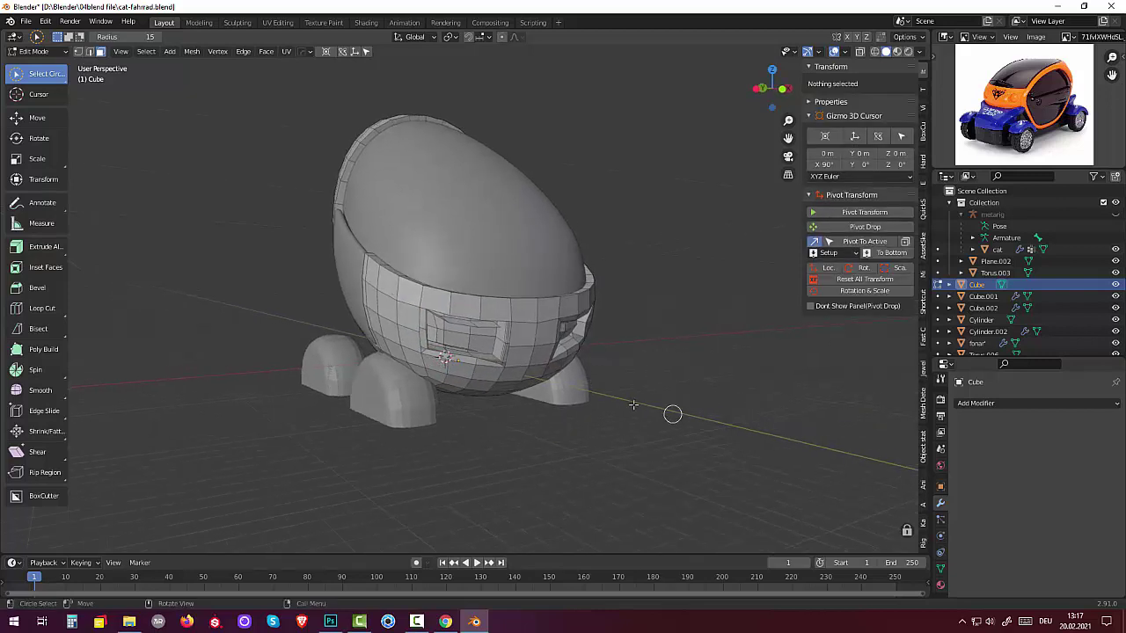
# - Delete the faces around the window opening, leaving a hole in the body
pyautogui.moveTo(487, 335)
pyautogui.mouseDown()
pyautogui.moveTo(443, 332)
pyautogui.moveTo(456, 337)
pyautogui.mouseUp()
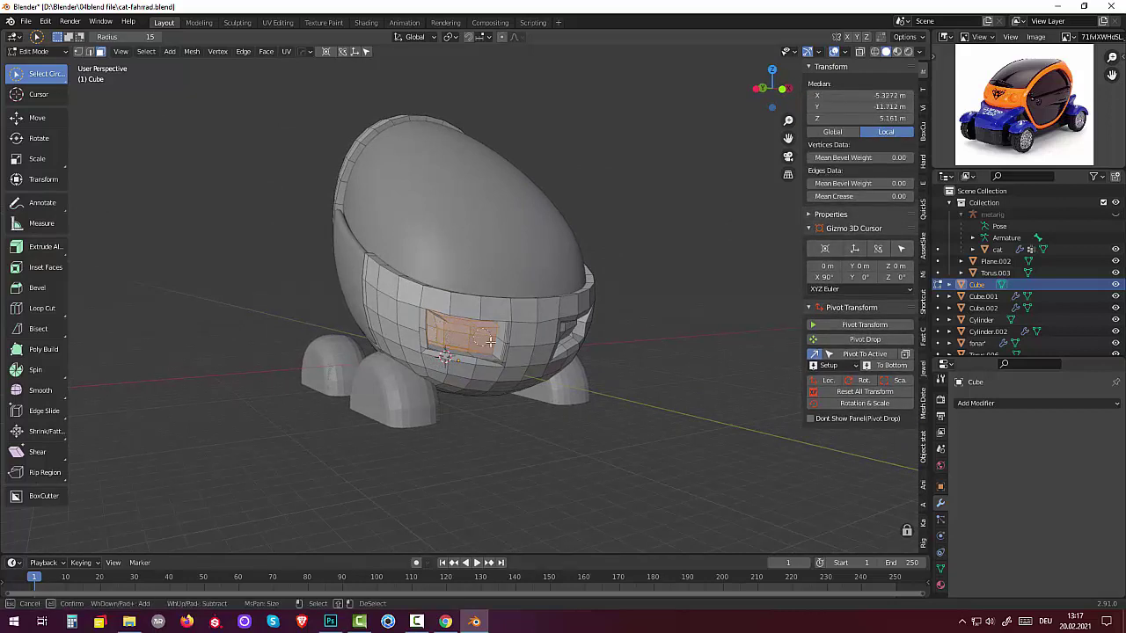
pyautogui.press('x')
pyautogui.click(687, 420)
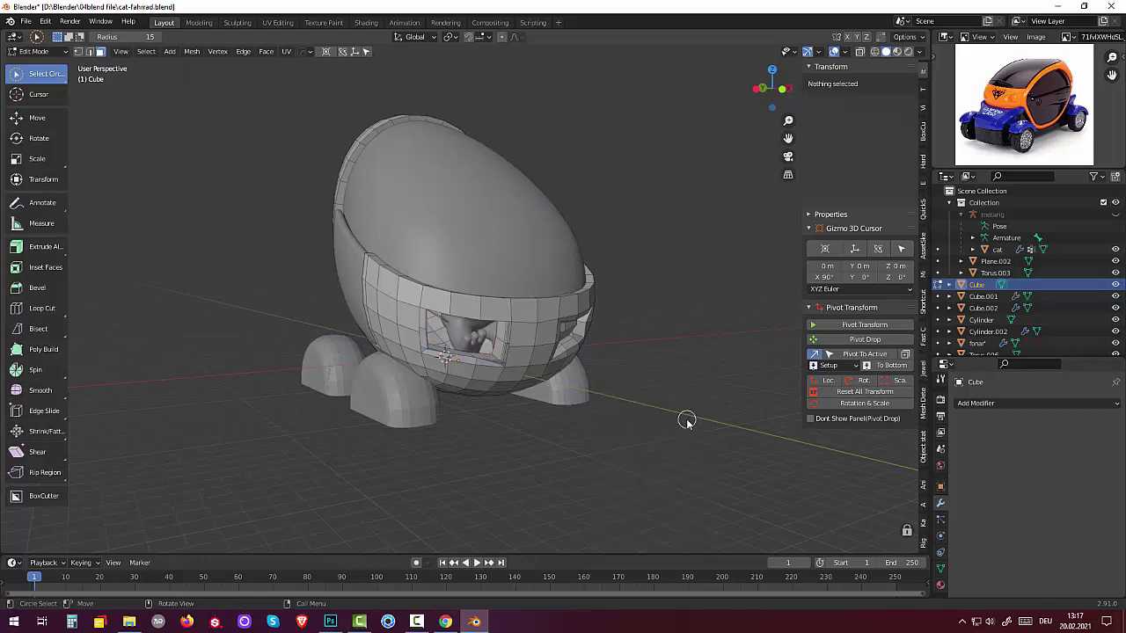
pyautogui.moveTo(686, 420)
pyautogui.mouseDown(button='middle')
pyautogui.moveTo(741, 427)
pyautogui.moveTo(659, 400)
pyautogui.moveTo(736, 419)
pyautogui.mouseUp(button='middle')
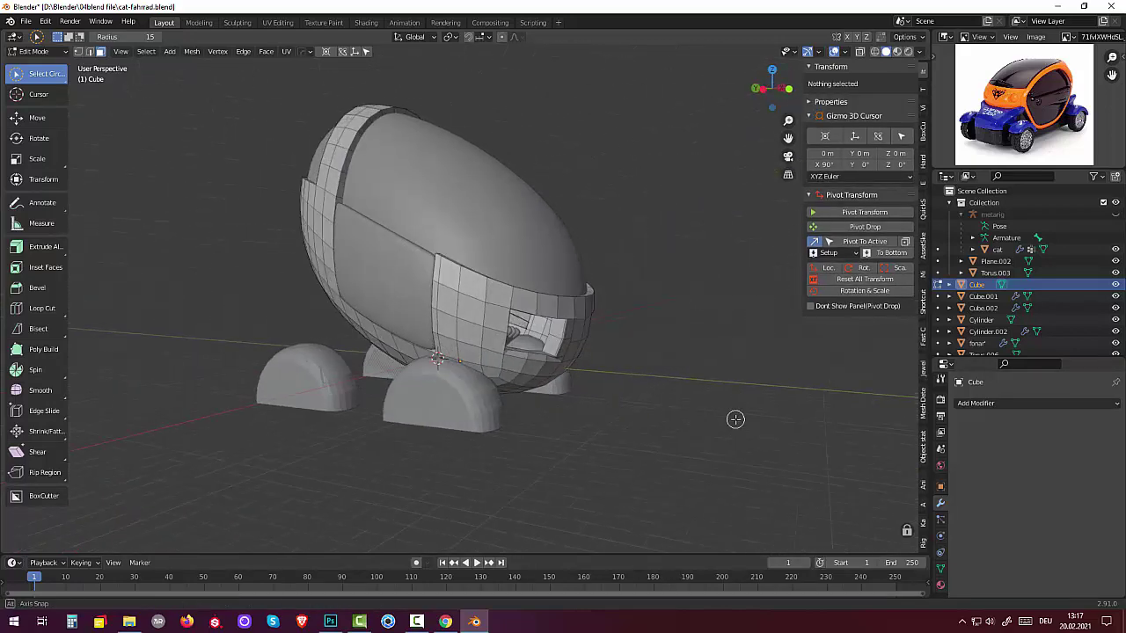
# - Select the border loop of the window hole
pyautogui.click(550, 332)
pyautogui.moveTo(574, 356)
pyautogui.mouseDown(button='middle')
pyautogui.moveTo(391, 326)
pyautogui.moveTo(339, 334)
pyautogui.moveTo(351, 324)
pyautogui.moveTo(310, 305)
pyautogui.mouseUp(button='middle')
pyautogui.scroll(2, 519, 341)
pyautogui.scroll(3, 491, 355)
pyautogui.click(281, 295)
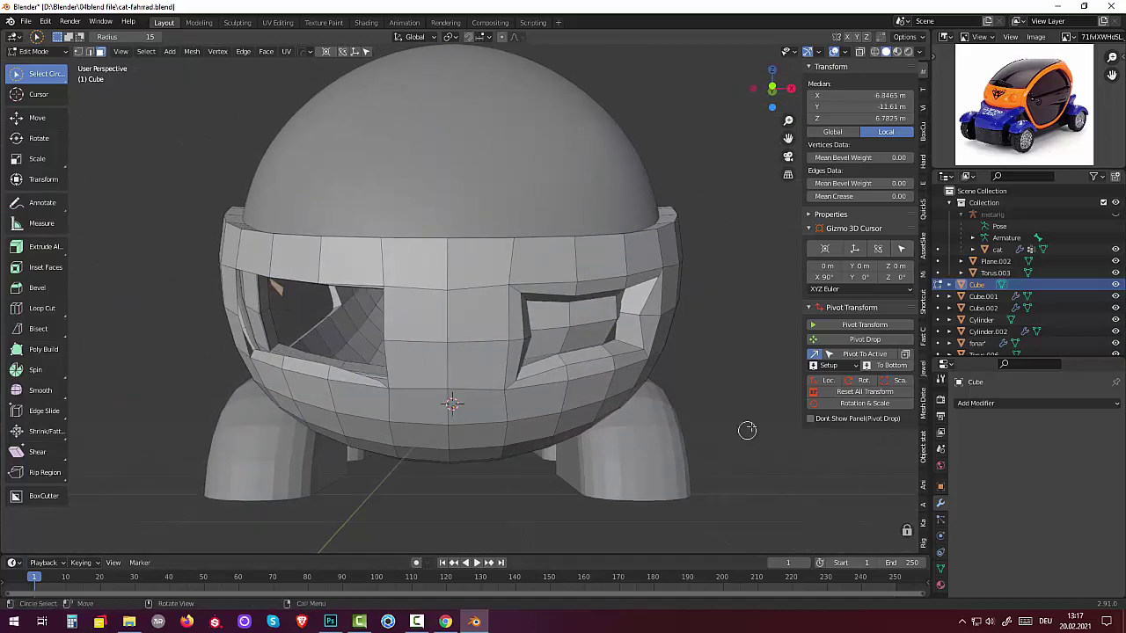
pyautogui.click(747, 430)
pyautogui.moveTo(746, 430); pyautogui.dragTo(778, 432, button='middle')
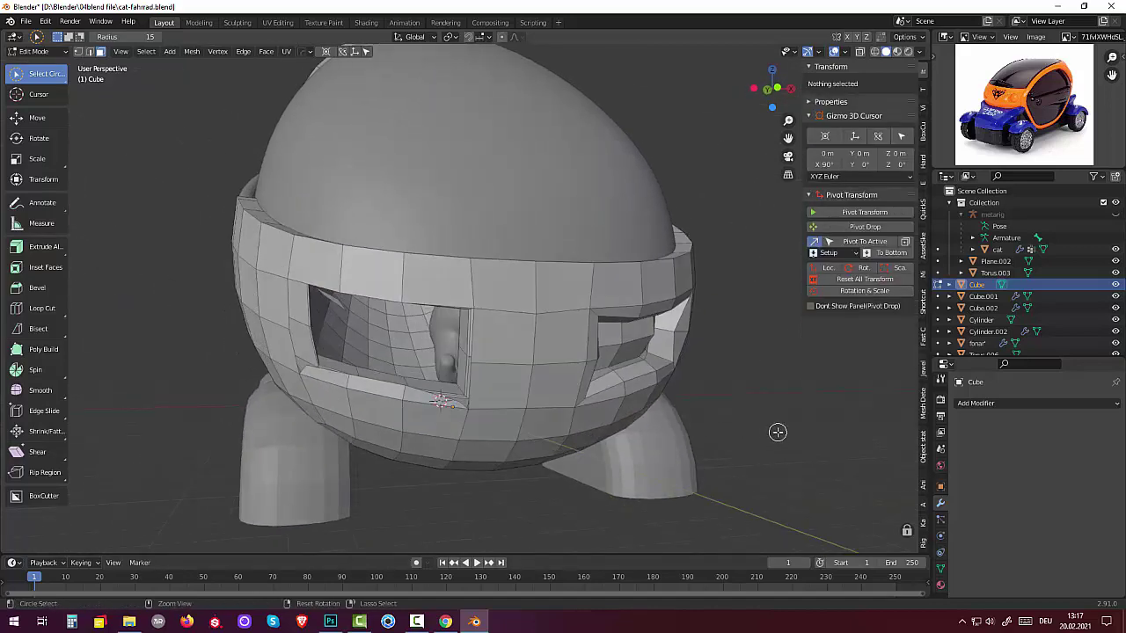
# - Redo the fill, inset and inward recess of the window opening, making it solid again
pyautogui.hotkey('ctrl', 'shift', 'z')
pyautogui.hotkey('ctrl', 'shift', 'z')
pyautogui.hotkey('ctrl', 'shift', 'z')
pyautogui.hotkey('ctrl', 'shift', 'z')
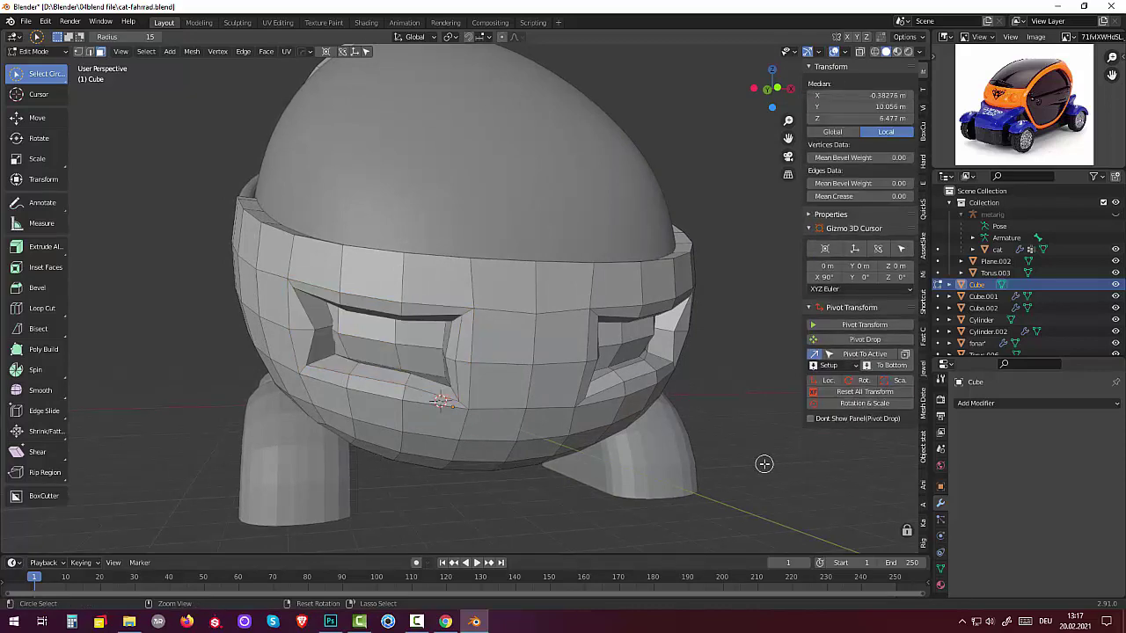
pyautogui.click(763, 467)
pyautogui.moveTo(779, 460)
pyautogui.mouseDown(button='middle')
pyautogui.moveTo(792, 455)
pyautogui.moveTo(732, 458)
pyautogui.moveTo(746, 483)
pyautogui.moveTo(744, 469)
pyautogui.mouseUp(button='middle')
pyautogui.scroll(-2, 703, 415)
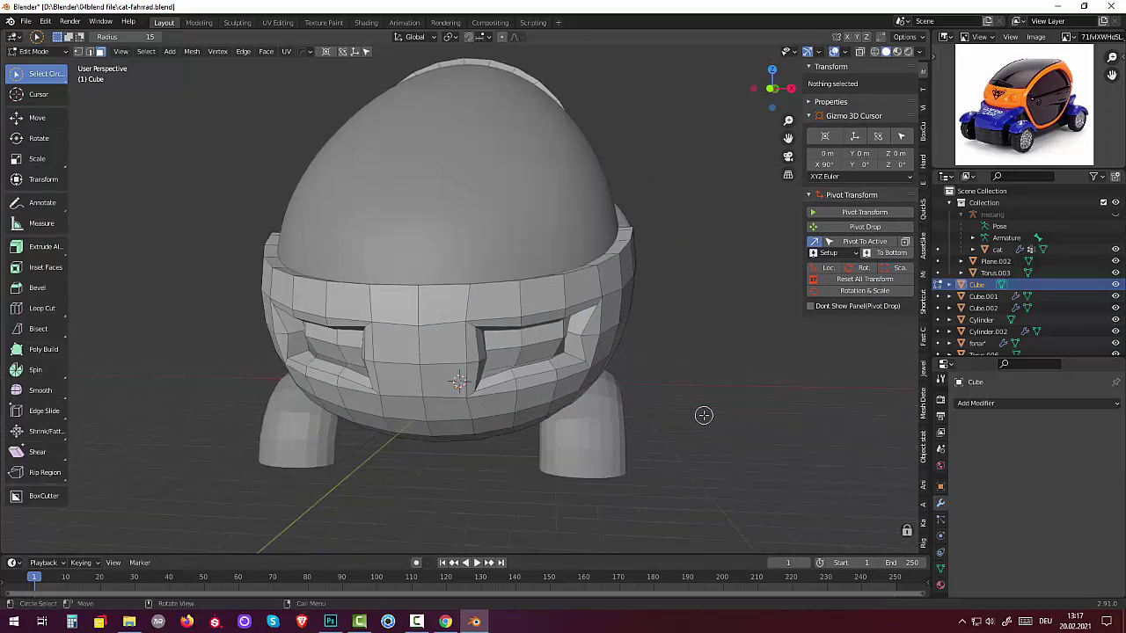
pyautogui.scroll(-2, 717, 392)
pyautogui.moveTo(721, 395)
pyautogui.mouseDown(button='middle')
pyautogui.moveTo(915, 390)
pyautogui.moveTo(9, 391)
pyautogui.moveTo(27, 392)
pyautogui.mouseUp(button='middle')
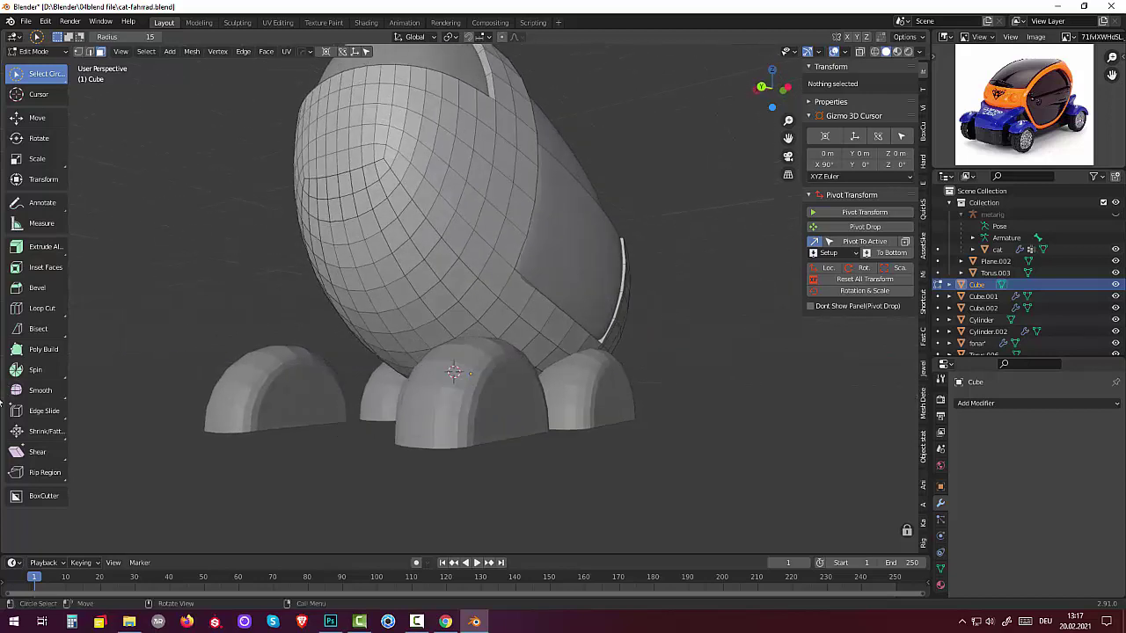
# - Switch to Object Mode, select the cat figure and look down on the body and legs
pyautogui.click(33, 51)
pyautogui.click(35, 67)
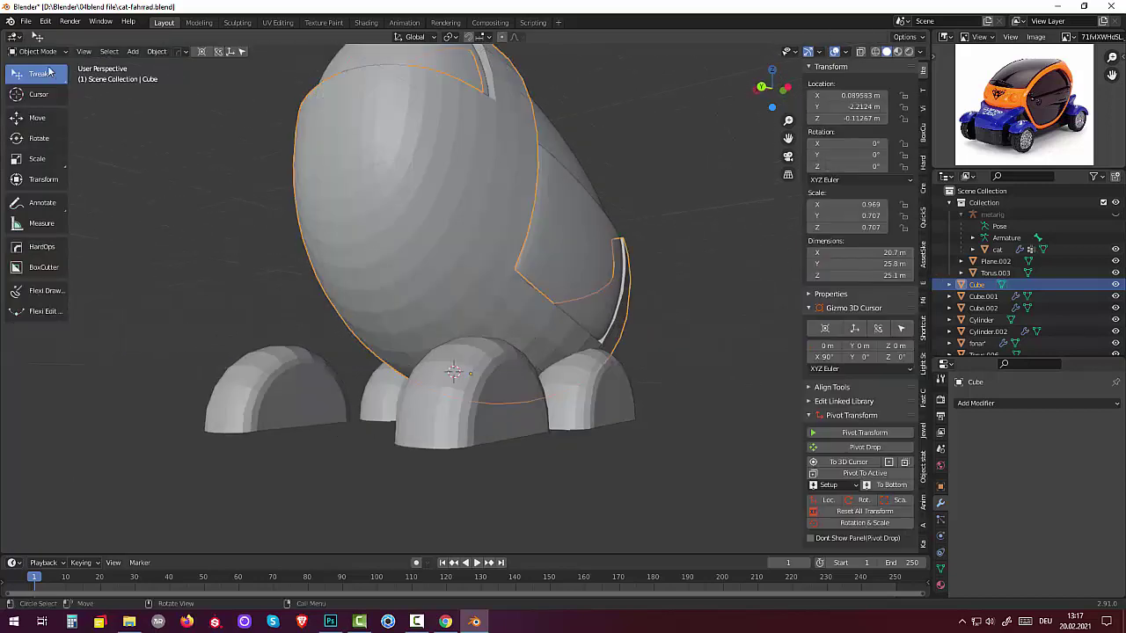
pyautogui.click(435, 226)
pyautogui.moveTo(631, 316); pyautogui.dragTo(703, 311, button='middle')
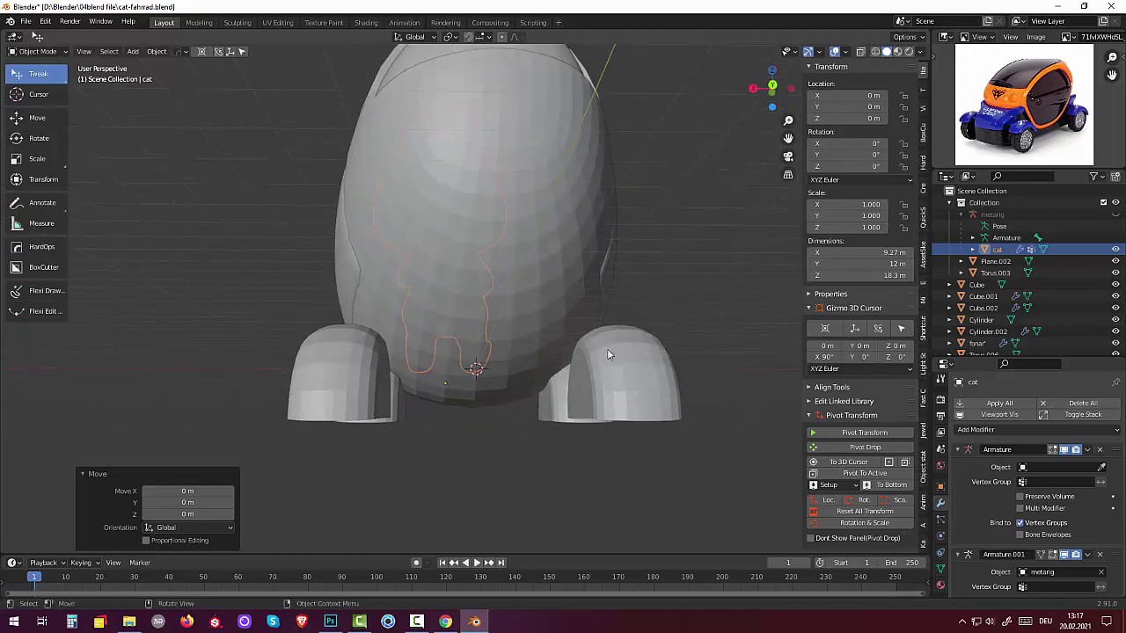
pyautogui.moveTo(724, 350); pyautogui.dragTo(717, 380, button='middle')
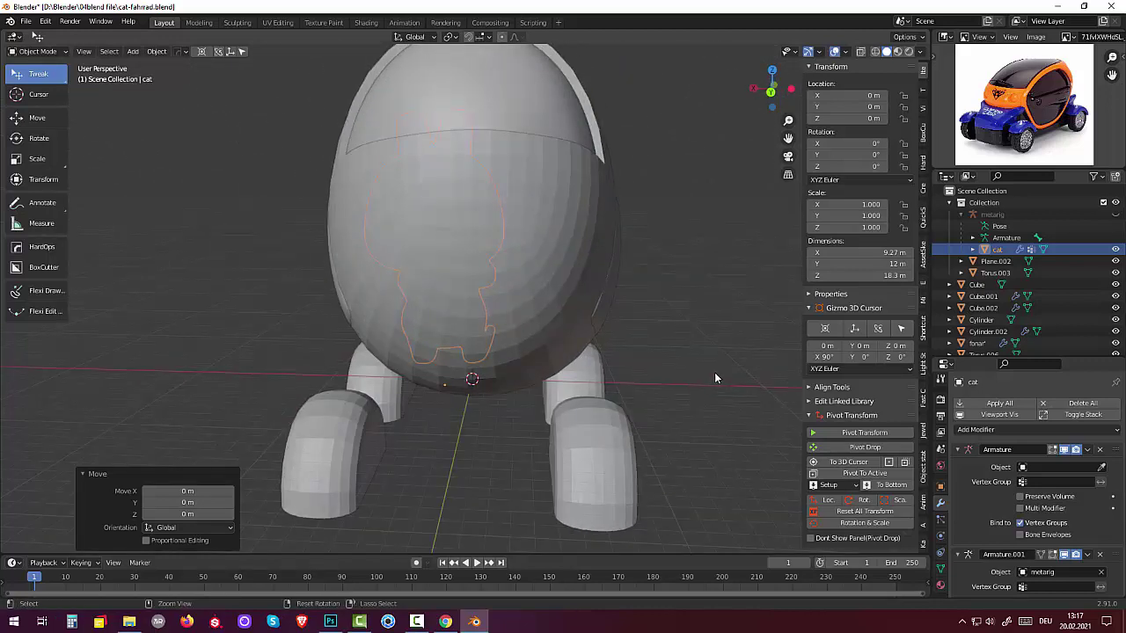
# - Return to the egg body in Edit Mode and duplicate its lower front faces in place
pyautogui.hotkey('ctrl', 'z')
pyautogui.press('Tab')
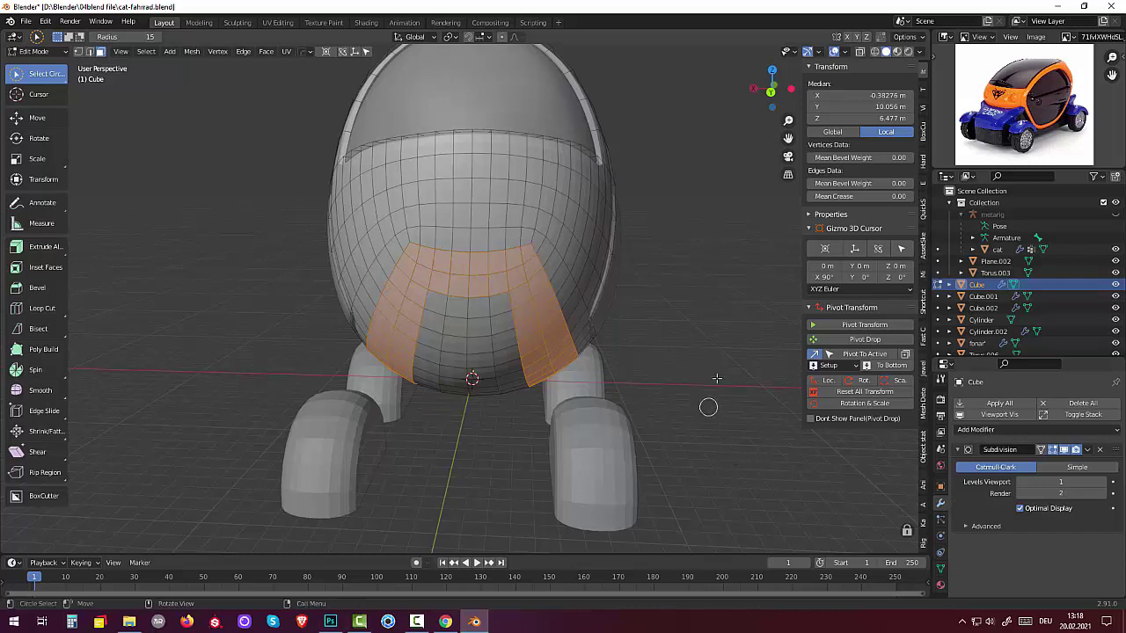
pyautogui.hotkey('shift', 'd')
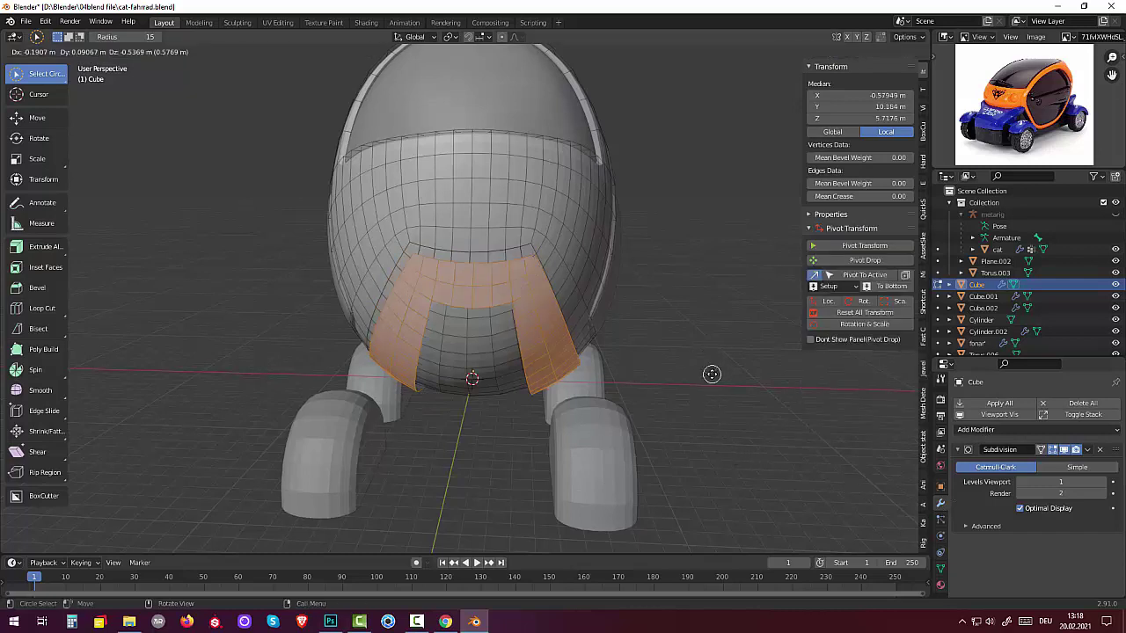
pyautogui.rightClick(712, 374)
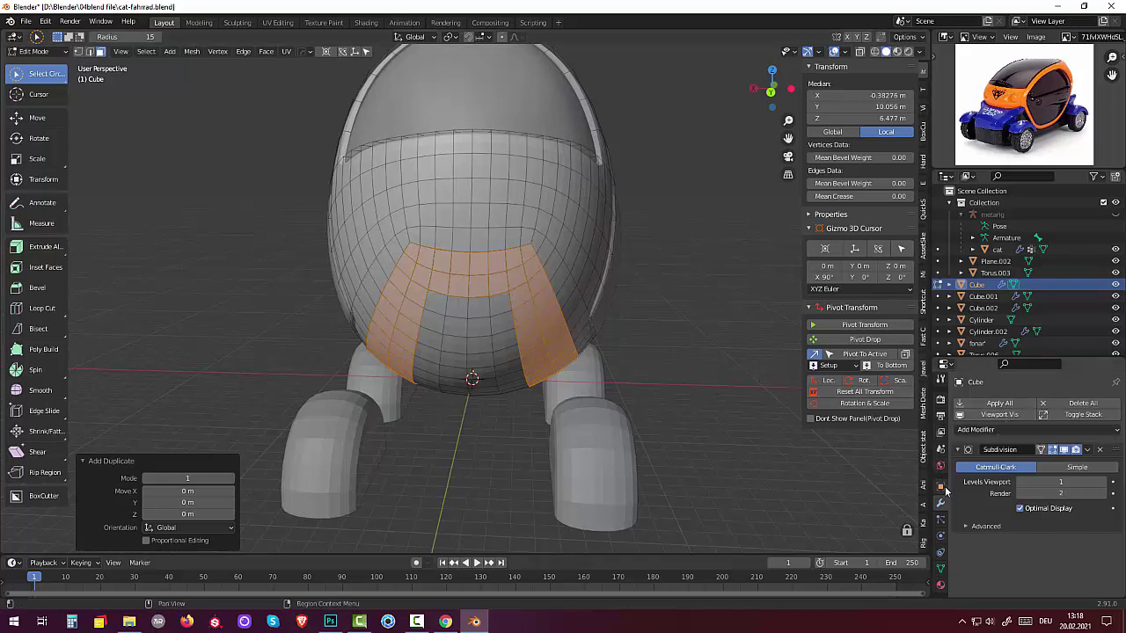
pyautogui.click(975, 430)
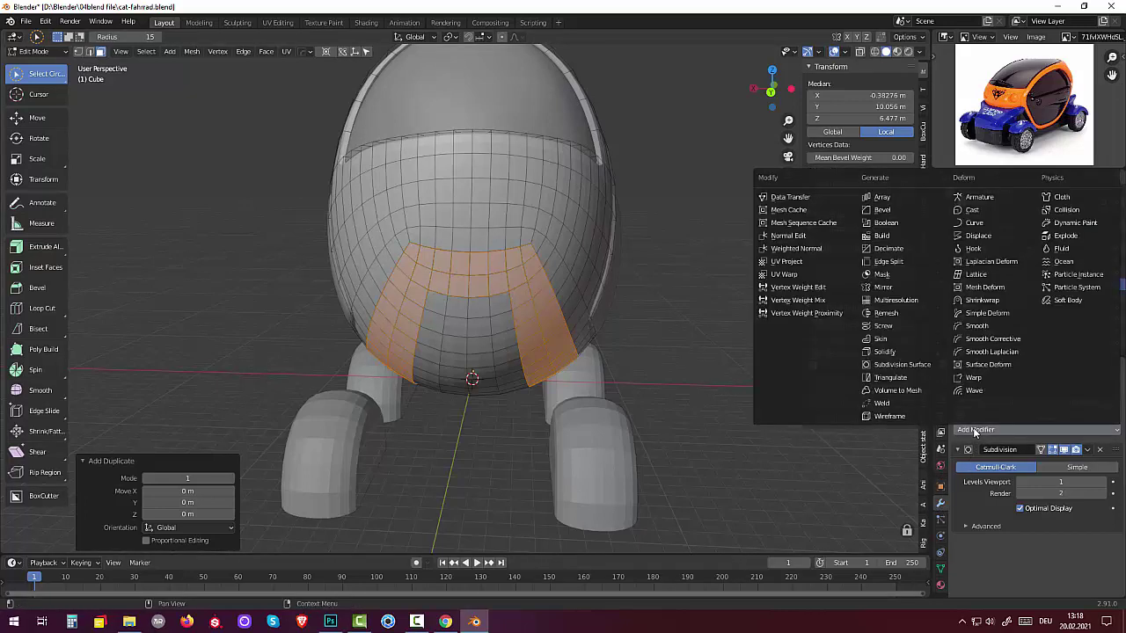
# - Add a Solidify modifier to the egg body with 0.5 m thickness
pyautogui.click(885, 351)
pyautogui.moveTo(730, 364); pyautogui.dragTo(747, 359, button='middle')
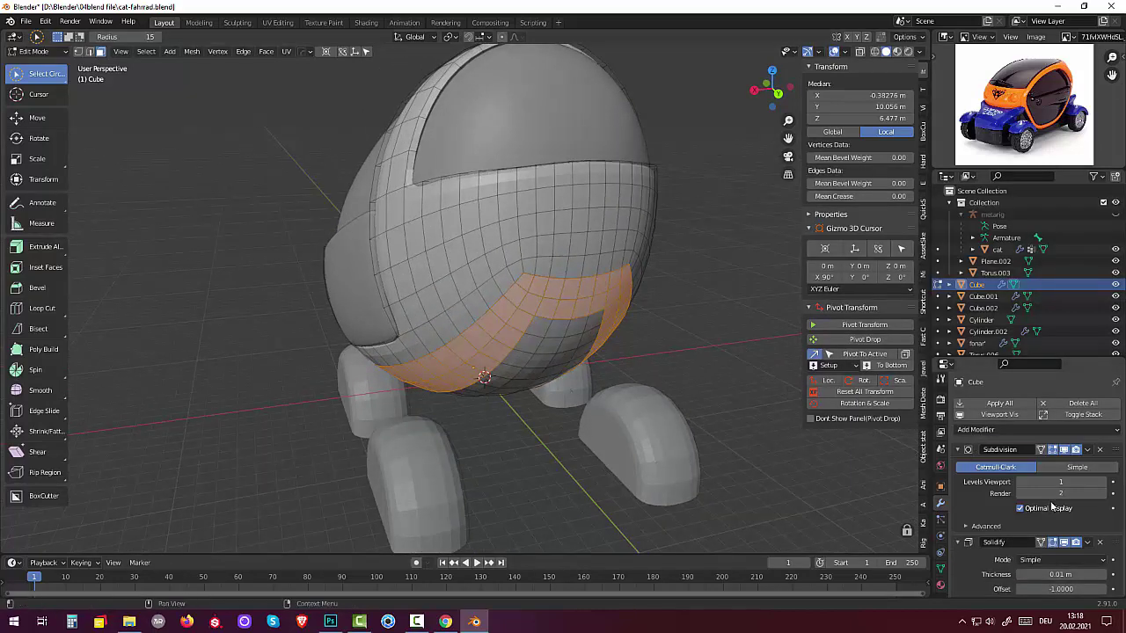
pyautogui.moveTo(1066, 574)
pyautogui.mouseDown()
pyautogui.moveTo(1082, 575)
pyautogui.moveTo(1038, 574)
pyautogui.moveTo(1058, 561)
pyautogui.mouseUp()
# - Select Cube.001, then reselect the egg body in Object Mode and re-enter Edit Mode
pyautogui.click(984, 296)
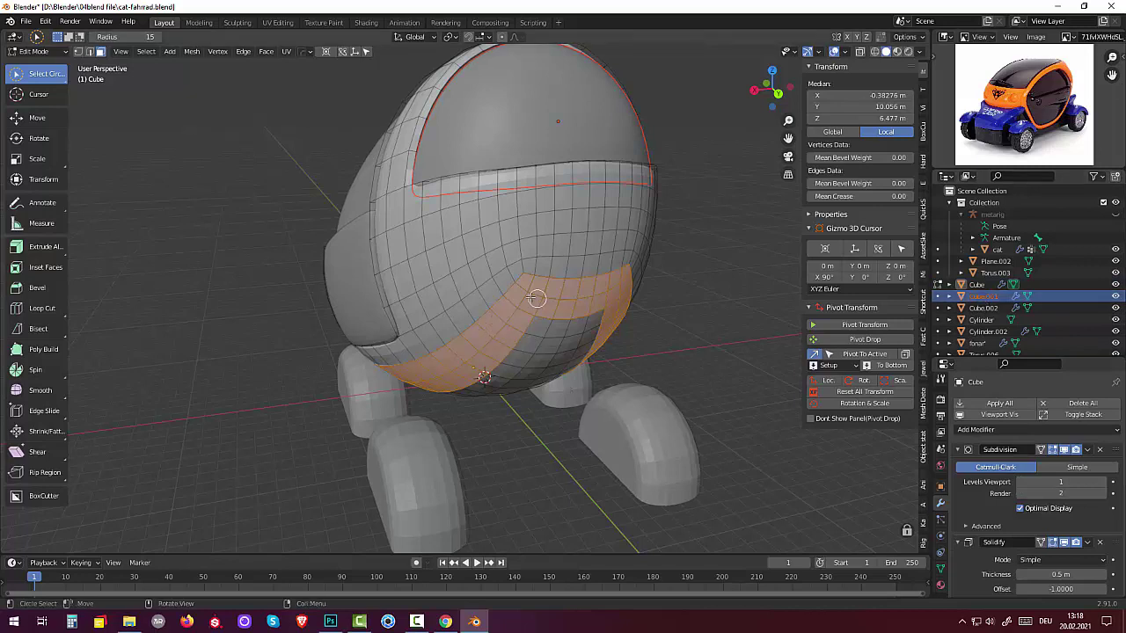
pyautogui.click(39, 51)
pyautogui.click(41, 66)
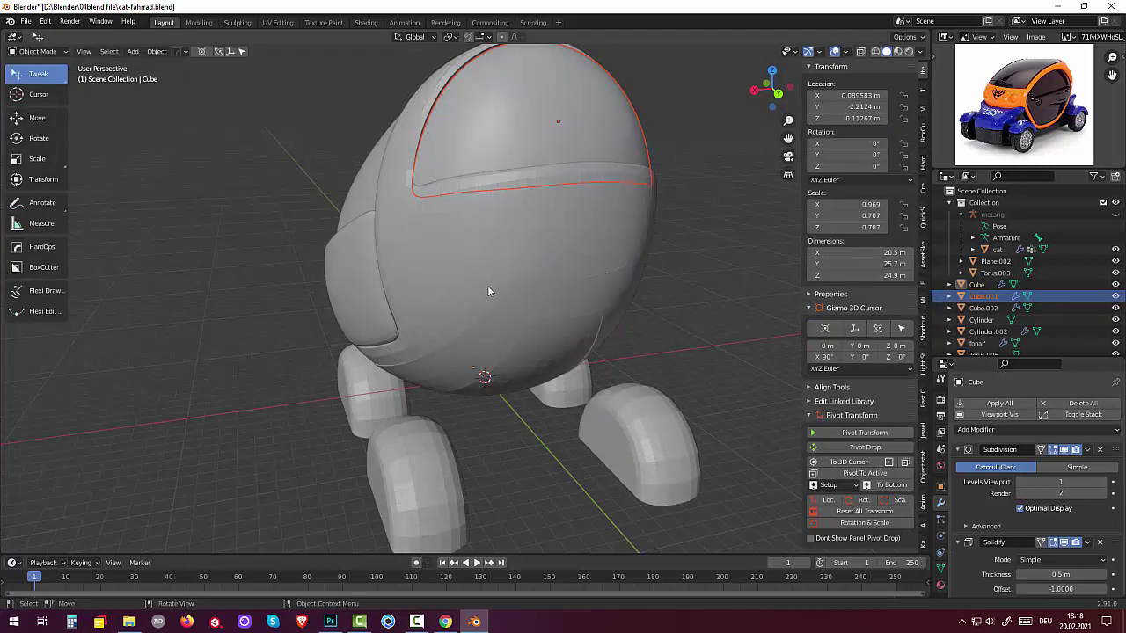
pyautogui.click(549, 308)
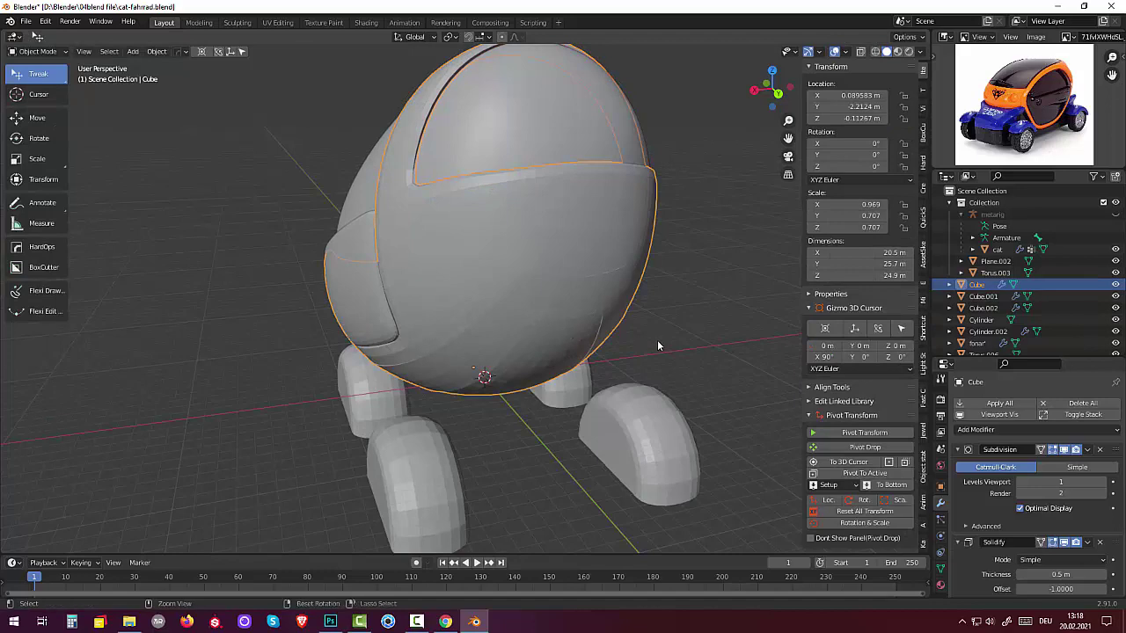
pyautogui.press('Tab')
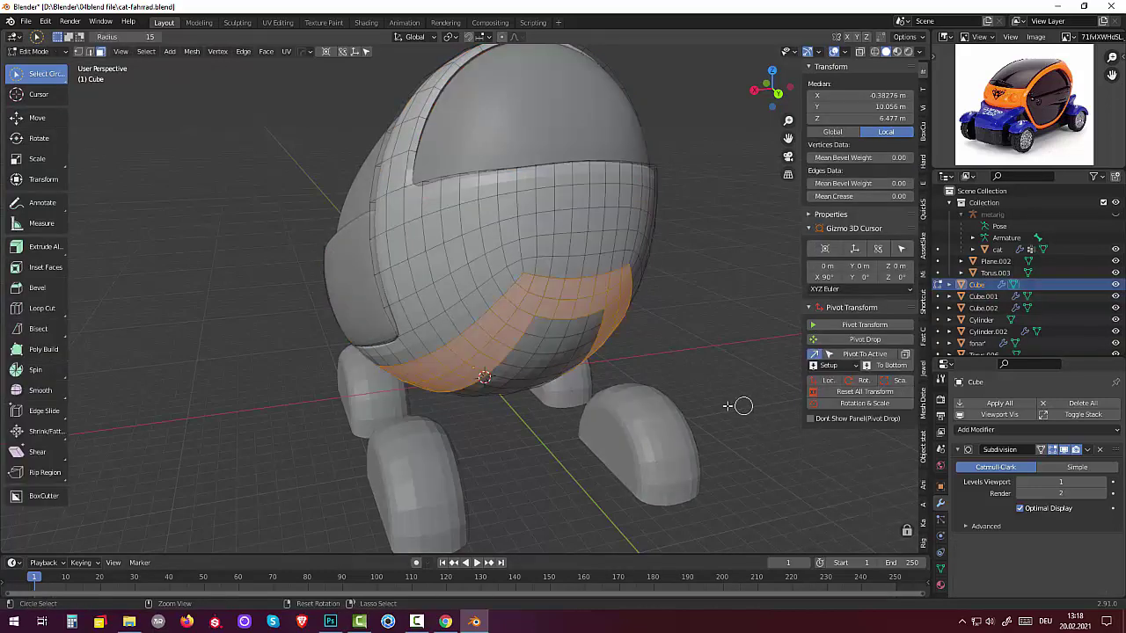
pyautogui.moveTo(712, 377); pyautogui.dragTo(759, 370, button='middle')
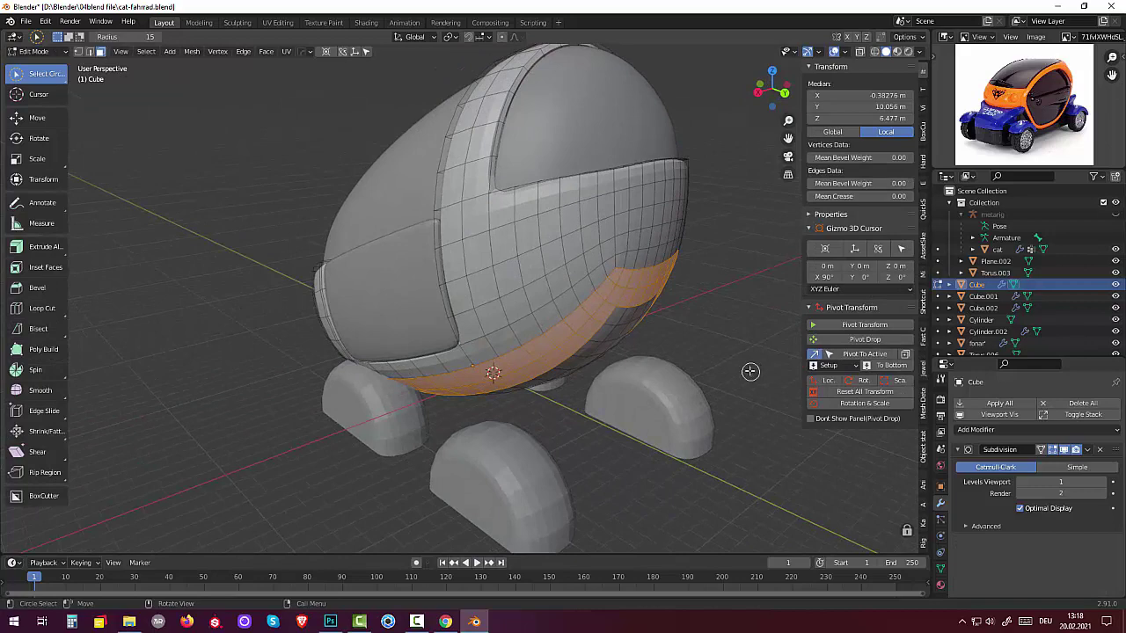
pyautogui.press('g')
pyautogui.rightClick(753, 381)
pyautogui.click(32, 51)
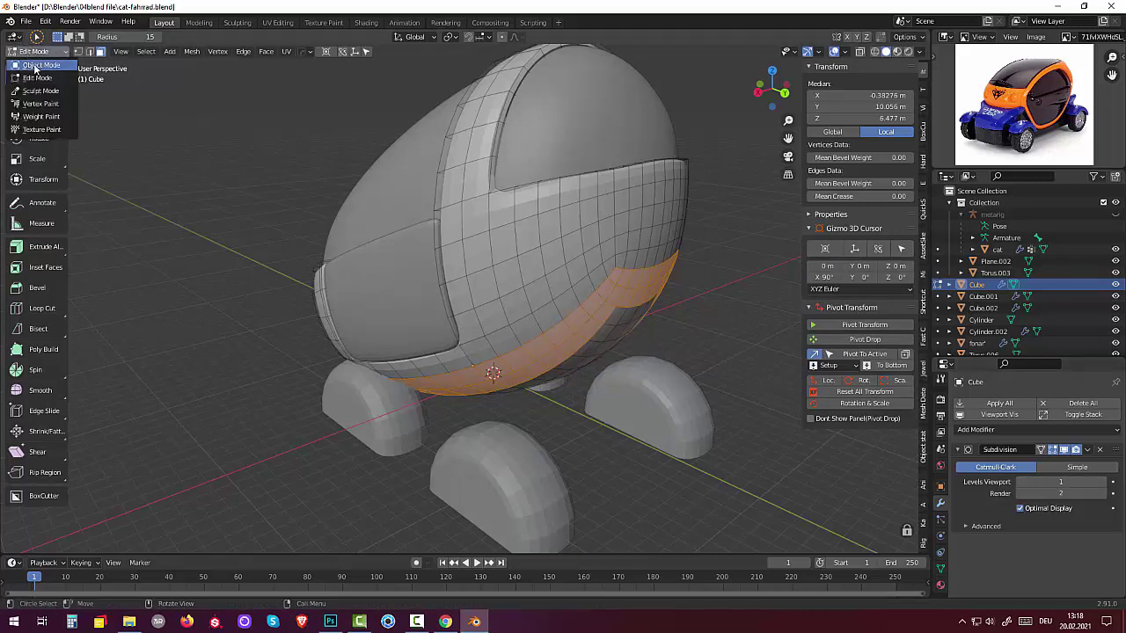
pyautogui.click(40, 73)
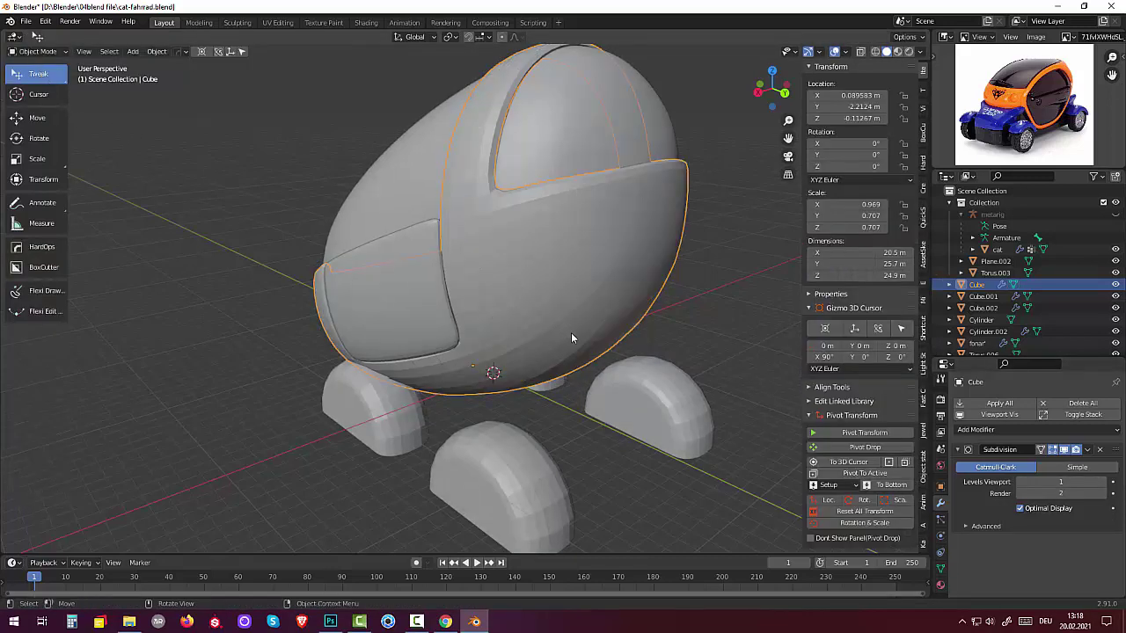
pyautogui.click(33, 51)
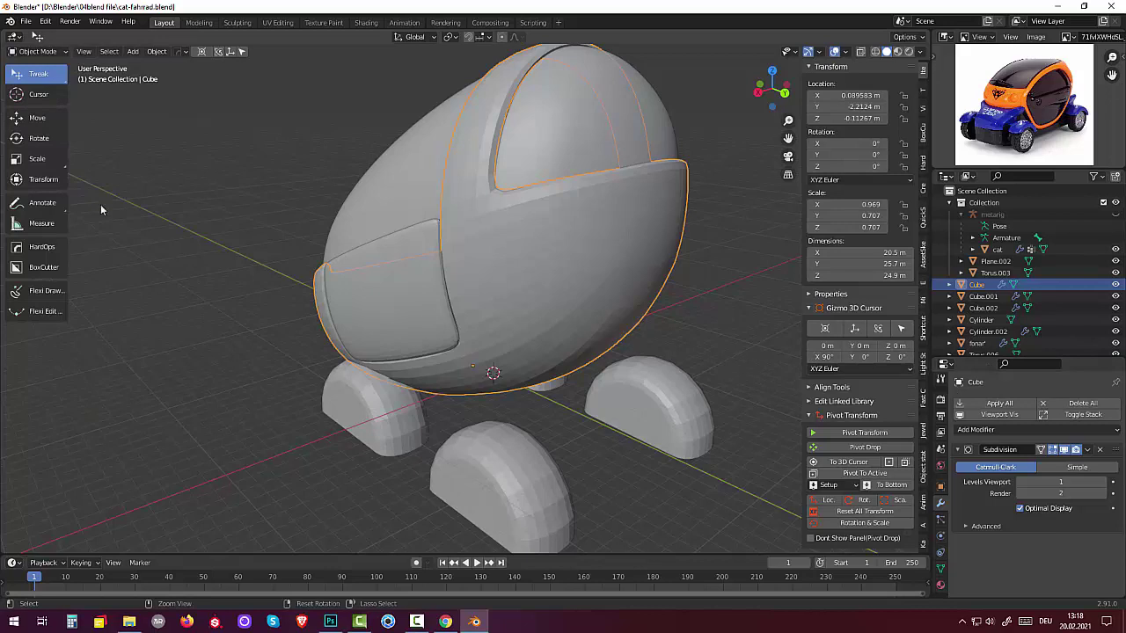
pyautogui.click(32, 51)
pyautogui.click(37, 79)
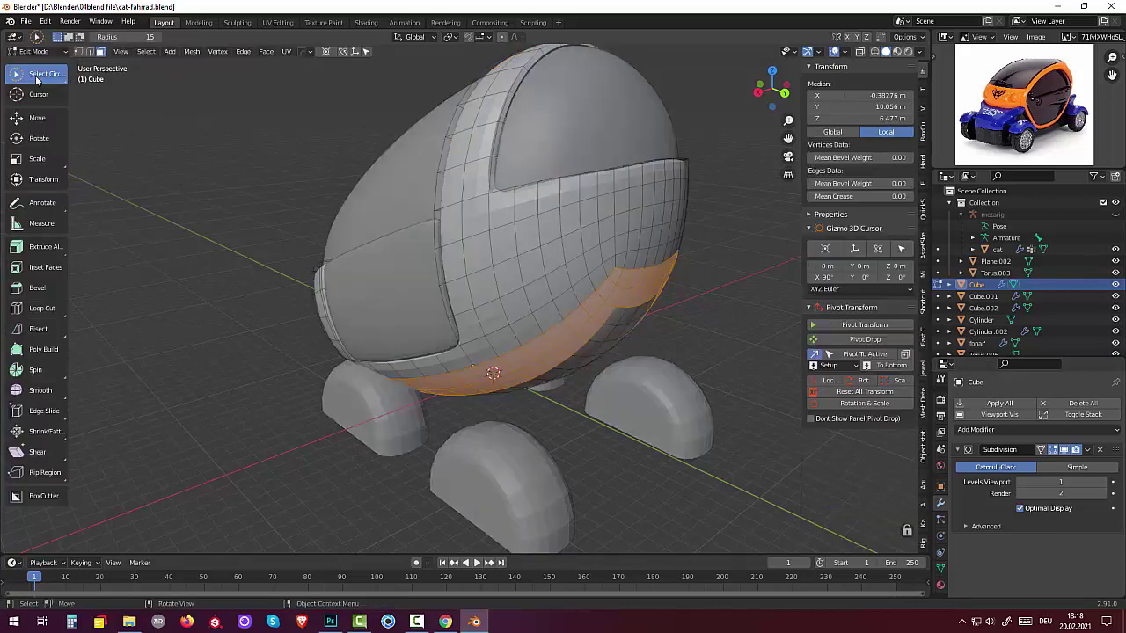
# - Separate the selected lower band into its own object
pyautogui.press('p')
pyautogui.click(770, 357)
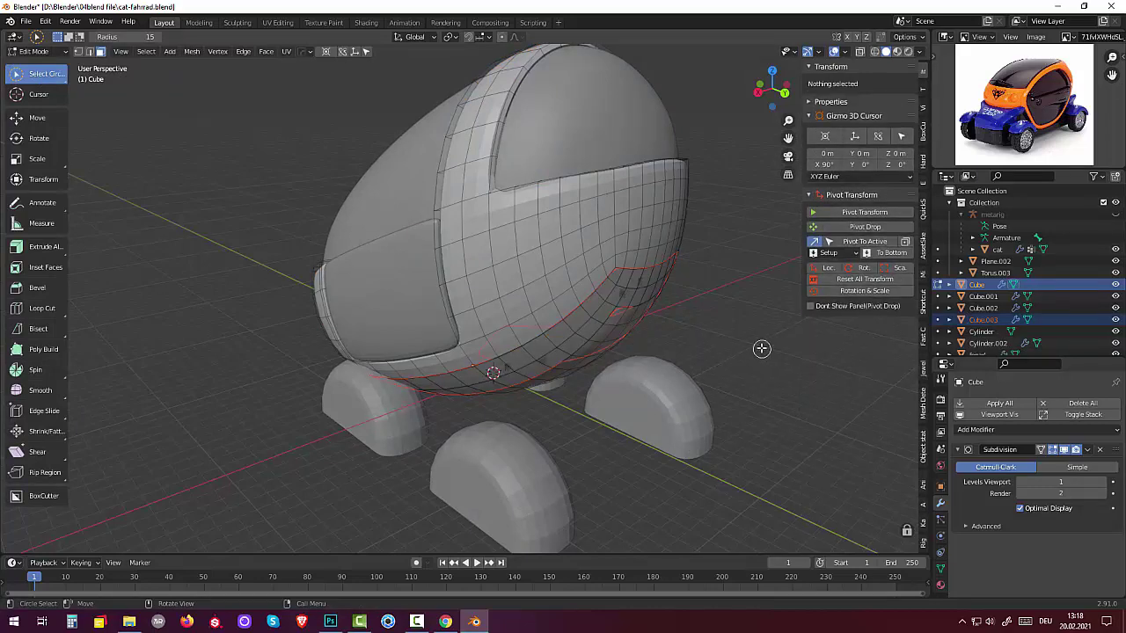
pyautogui.moveTo(748, 306)
pyautogui.mouseDown(button='middle')
pyautogui.moveTo(710, 266)
pyautogui.moveTo(745, 284)
pyautogui.mouseUp(button='middle')
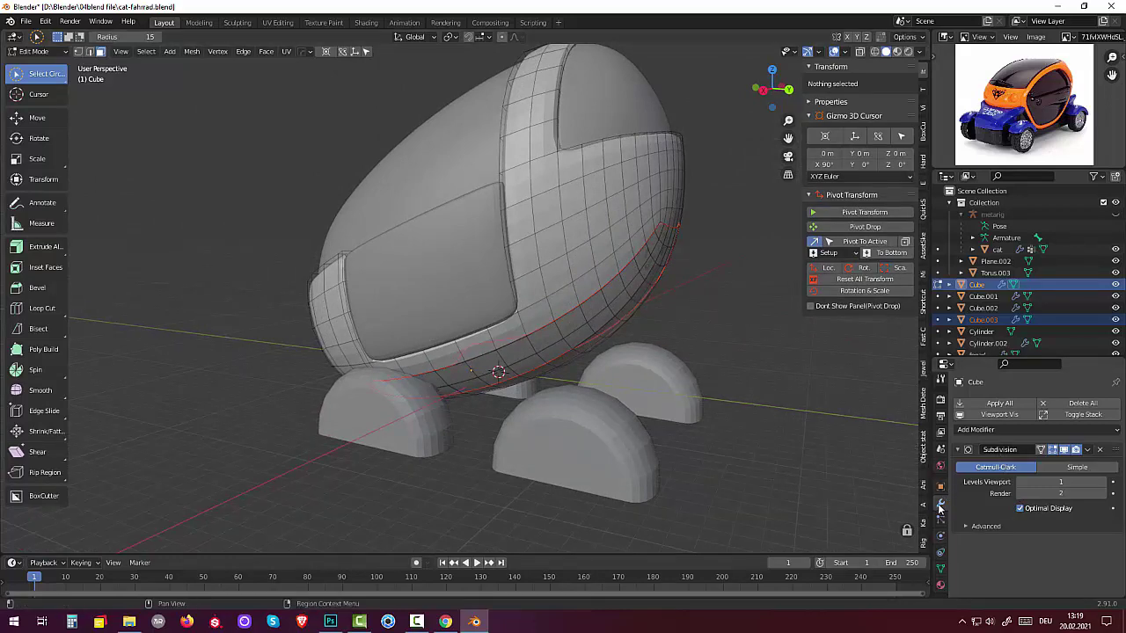
# - Give the body a Solidify modifier with 0.4 m thickness and return to Object Mode
pyautogui.click(964, 430)
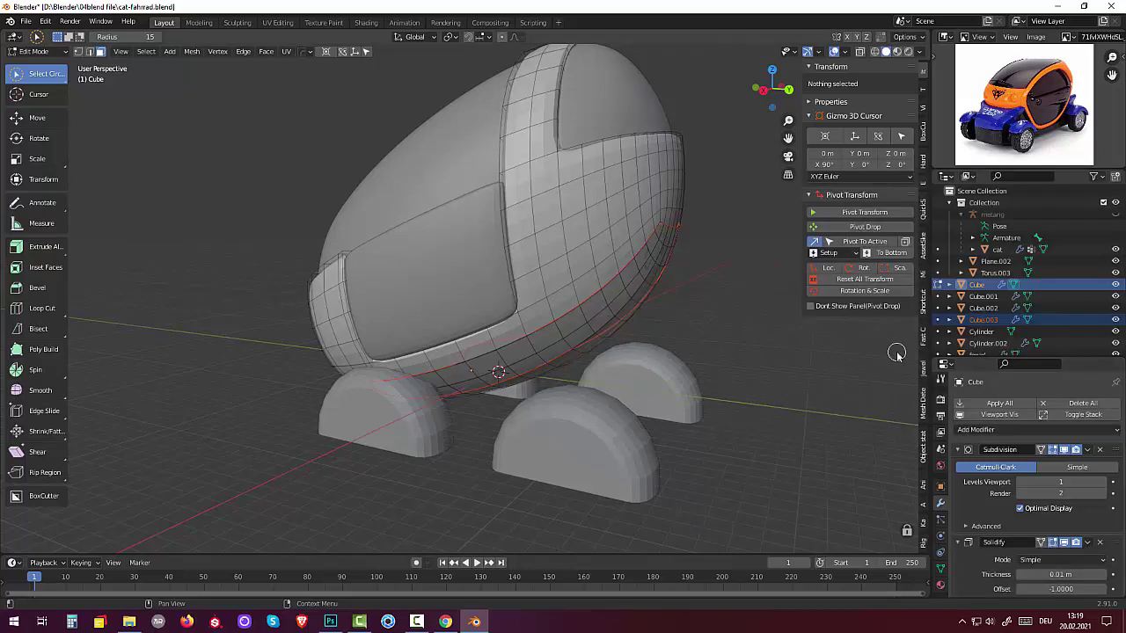
pyautogui.click(898, 352)
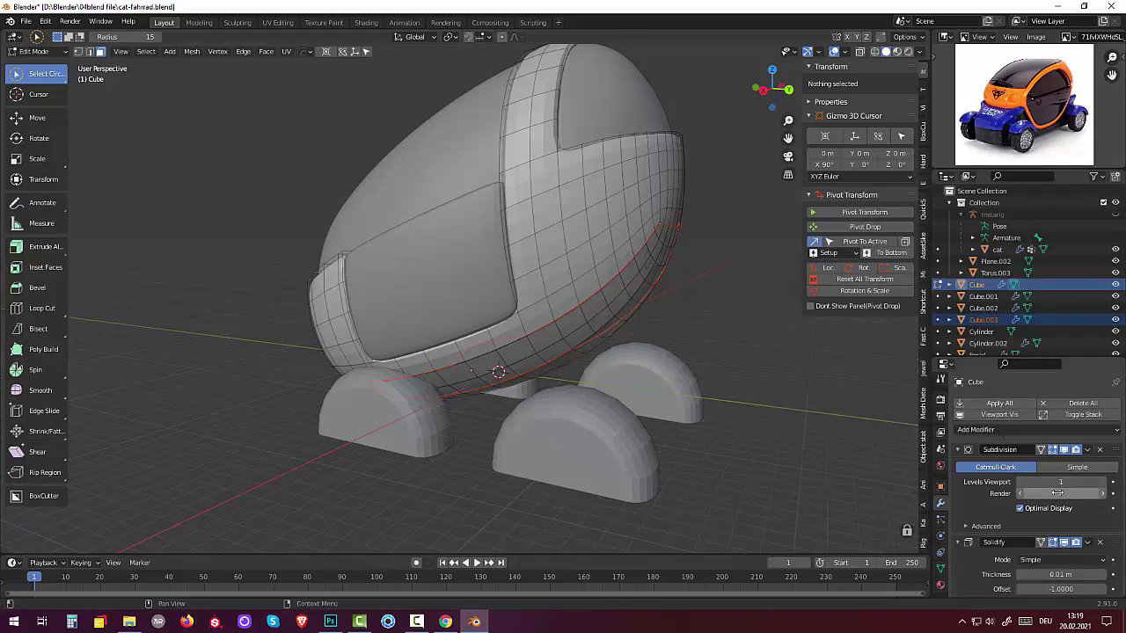
pyautogui.moveTo(1061, 574)
pyautogui.moveTo(1060, 574); pyautogui.dragTo(1060, 574)
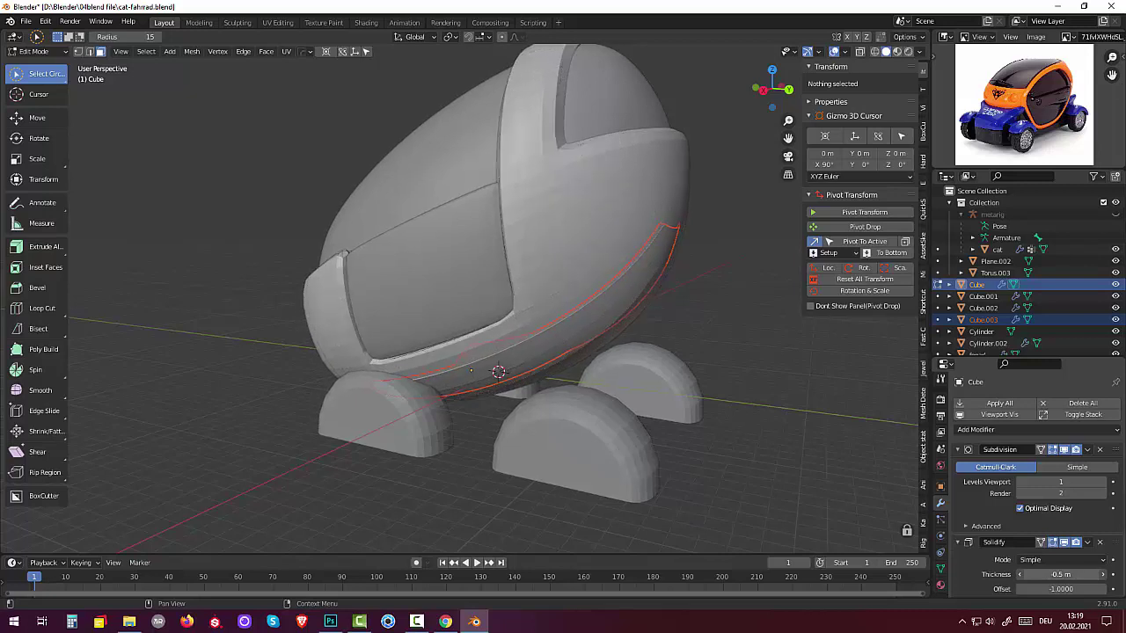
pyautogui.moveTo(1060, 575)
pyautogui.mouseDown()
pyautogui.moveTo(1034, 574)
pyautogui.moveTo(1069, 575)
pyautogui.mouseUp()
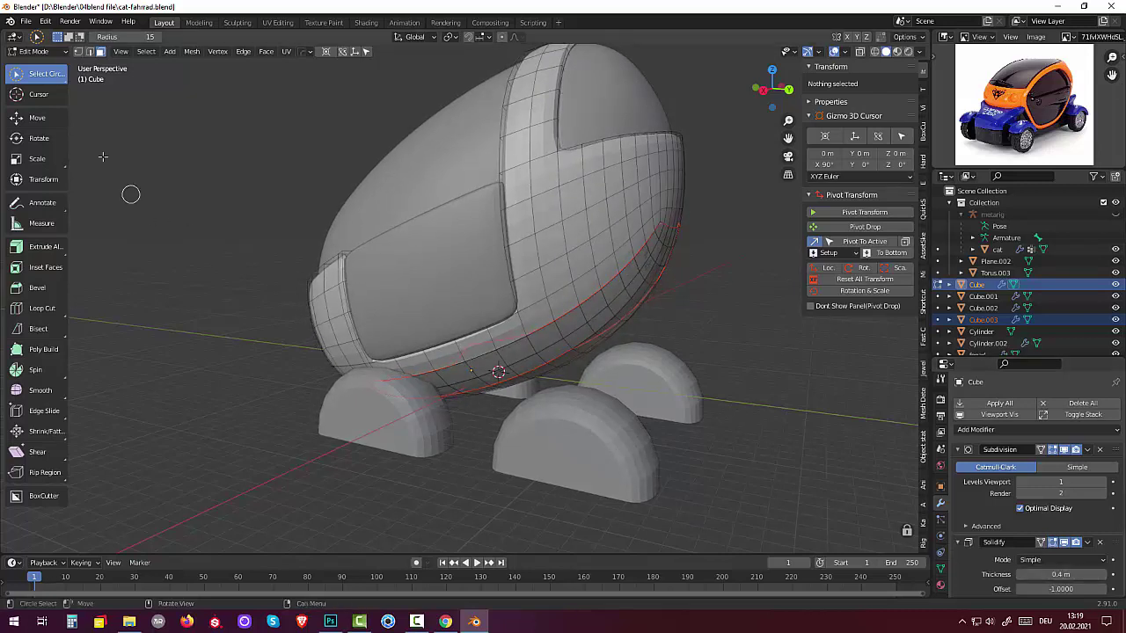
pyautogui.click(36, 52)
pyautogui.click(38, 66)
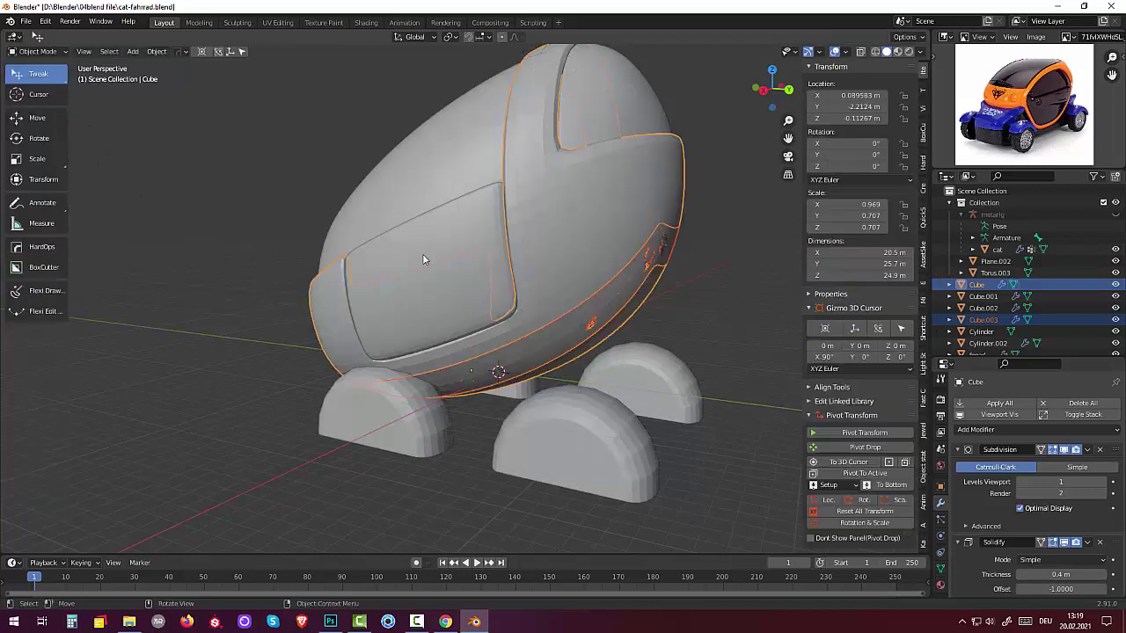
# - Add a Solidify modifier to the band Cube.003 with thickness -0.73 m, then view the rear
pyautogui.click(604, 314)
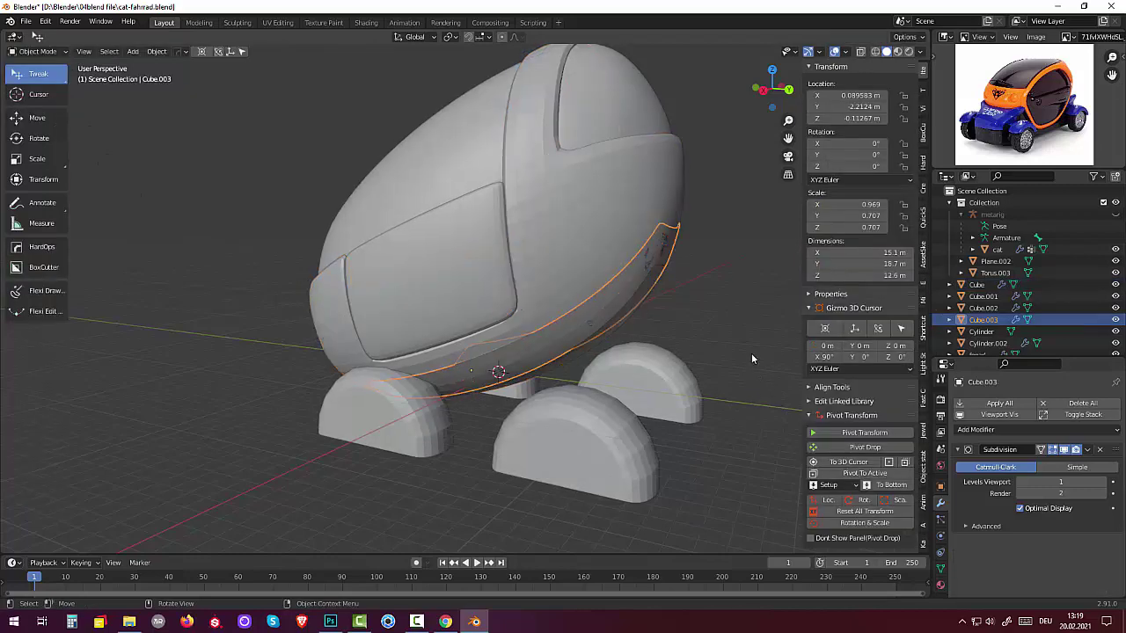
pyautogui.moveTo(752, 353)
pyautogui.mouseDown(button='middle')
pyautogui.moveTo(764, 340)
pyautogui.moveTo(775, 362)
pyautogui.mouseUp(button='middle')
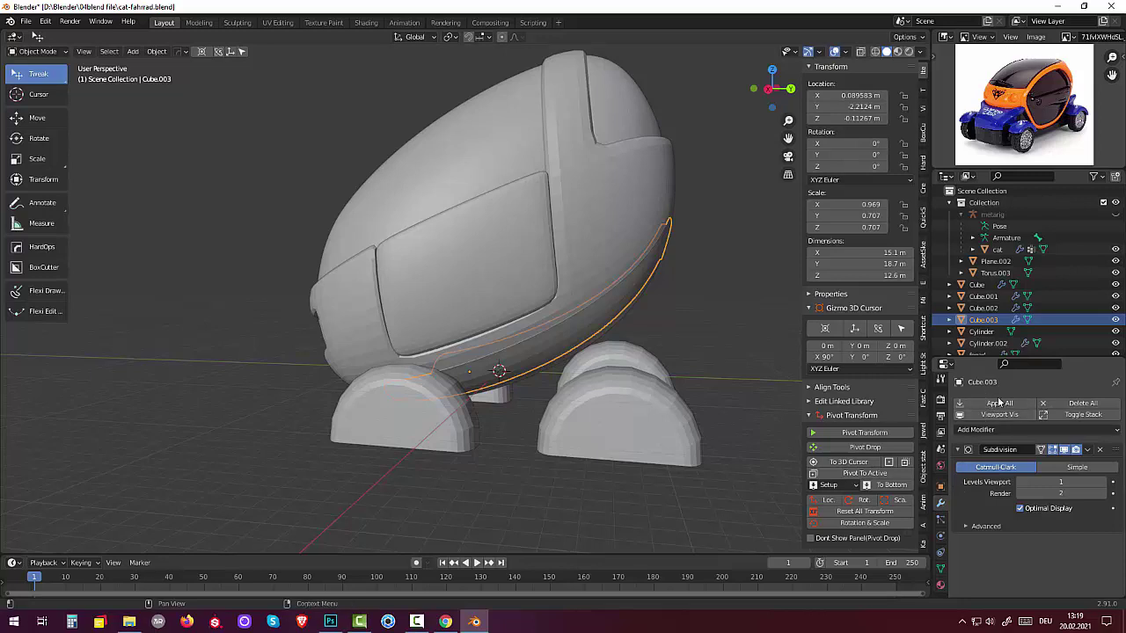
pyautogui.click(986, 431)
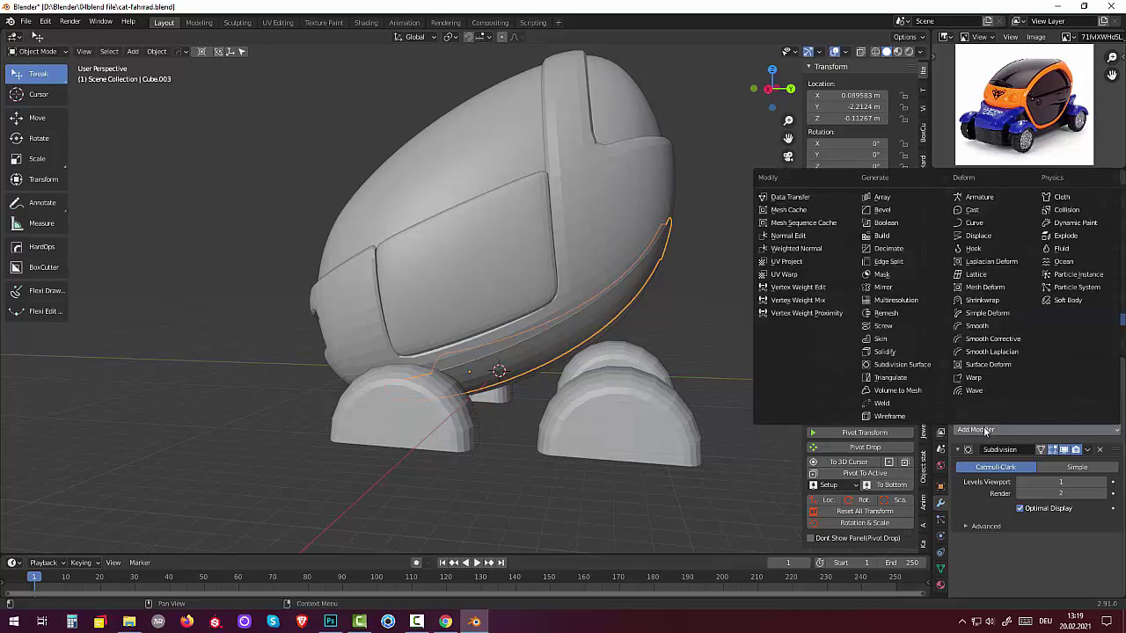
pyautogui.click(885, 352)
pyautogui.moveTo(1053, 574)
pyautogui.mouseDown()
pyautogui.moveTo(1065, 574)
pyautogui.moveTo(986, 574)
pyautogui.mouseUp()
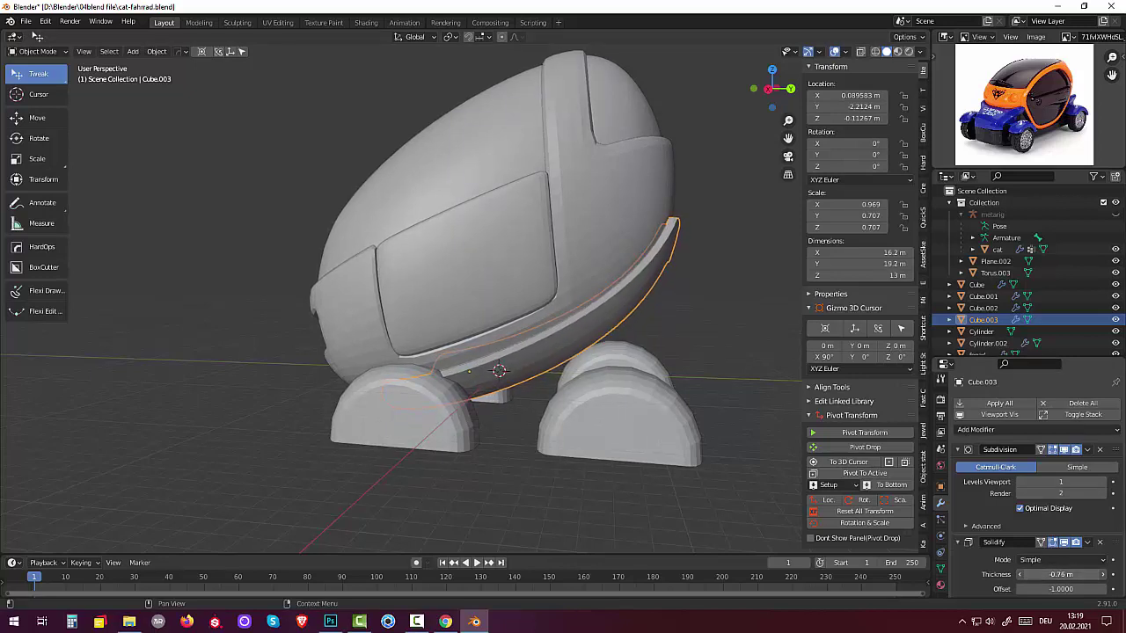
pyautogui.click(1056, 575)
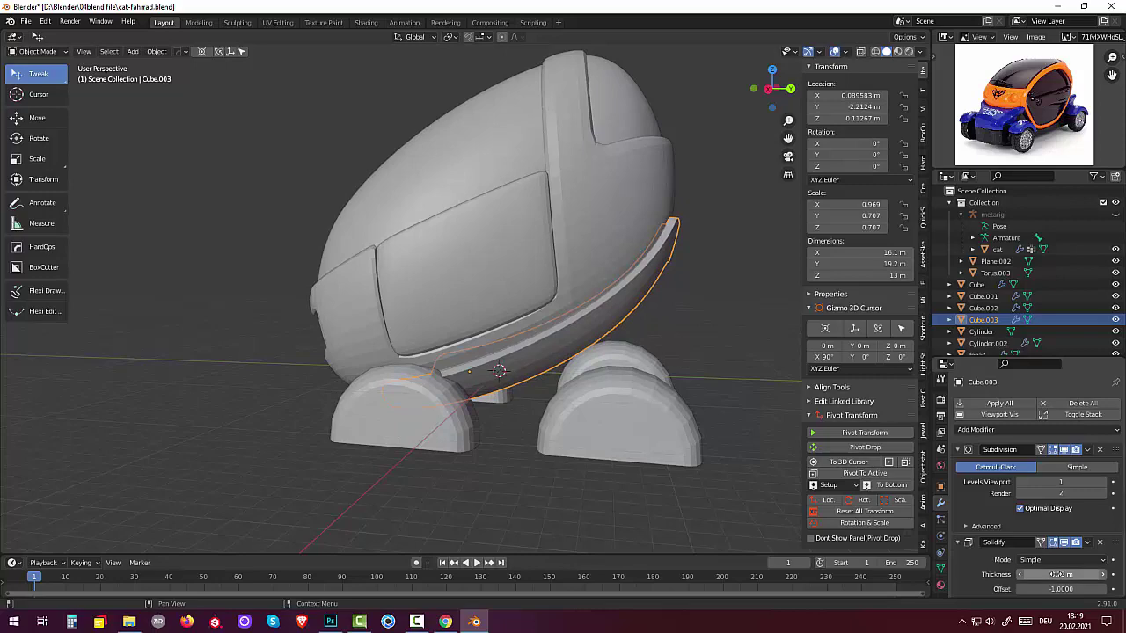
pyautogui.moveTo(788, 458)
pyautogui.mouseDown(button='middle')
pyautogui.moveTo(575, 481)
pyautogui.moveTo(483, 431)
pyautogui.moveTo(433, 439)
pyautogui.moveTo(394, 478)
pyautogui.moveTo(469, 448)
pyautogui.mouseUp(button='middle')
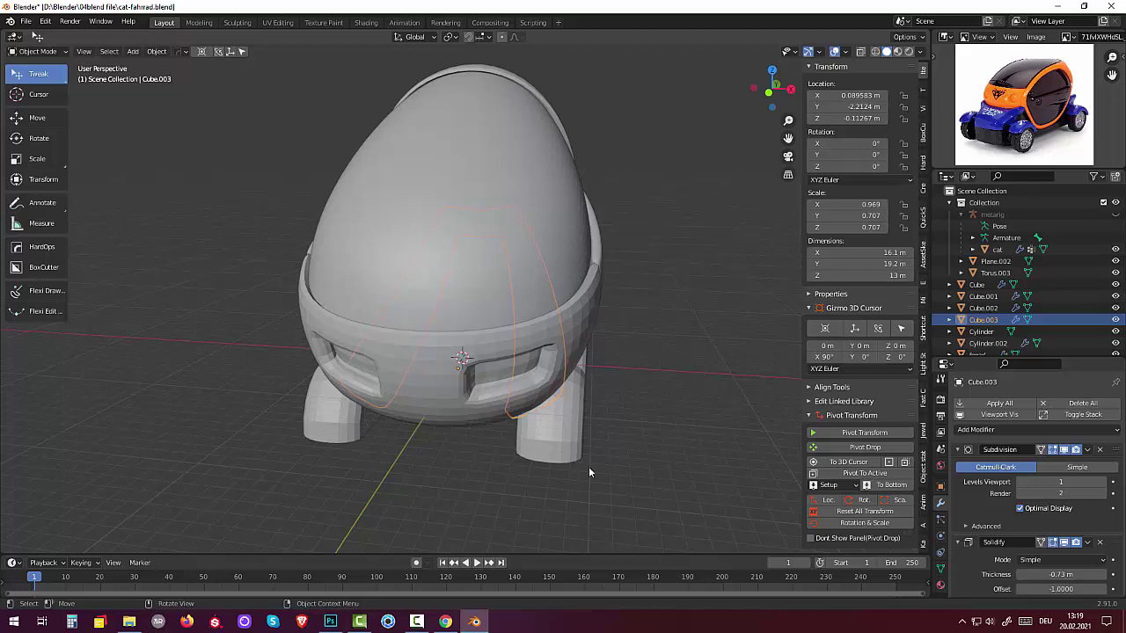
pyautogui.moveTo(727, 416)
pyautogui.mouseDown(button='middle')
pyautogui.moveTo(589, 392)
pyautogui.moveTo(510, 430)
pyautogui.moveTo(473, 392)
pyautogui.moveTo(443, 406)
pyautogui.moveTo(603, 404)
pyautogui.moveTo(476, 390)
pyautogui.moveTo(431, 422)
pyautogui.mouseUp(button='middle')
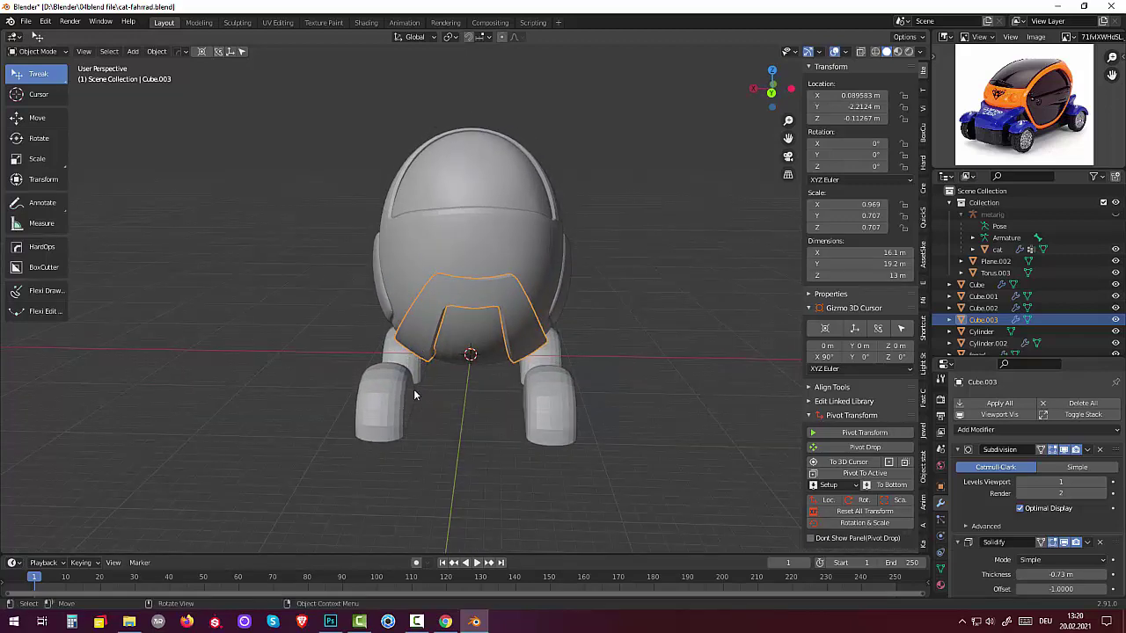
pyautogui.moveTo(412, 391)
pyautogui.mouseDown(button='middle')
pyautogui.moveTo(457, 358)
pyautogui.moveTo(566, 368)
pyautogui.moveTo(611, 320)
pyautogui.moveTo(521, 345)
pyautogui.moveTo(452, 350)
pyautogui.moveTo(493, 343)
pyautogui.moveTo(481, 343)
pyautogui.mouseUp(button='middle')
pyautogui.scroll(-2, 493, 344)
pyautogui.click(480, 313)
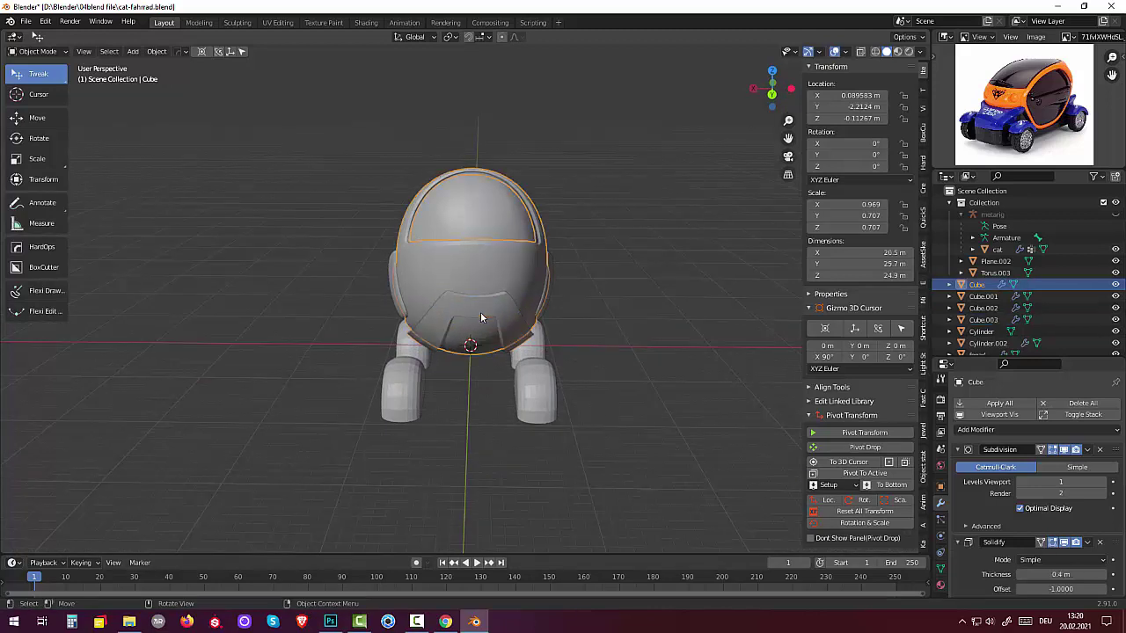
pyautogui.click(481, 314)
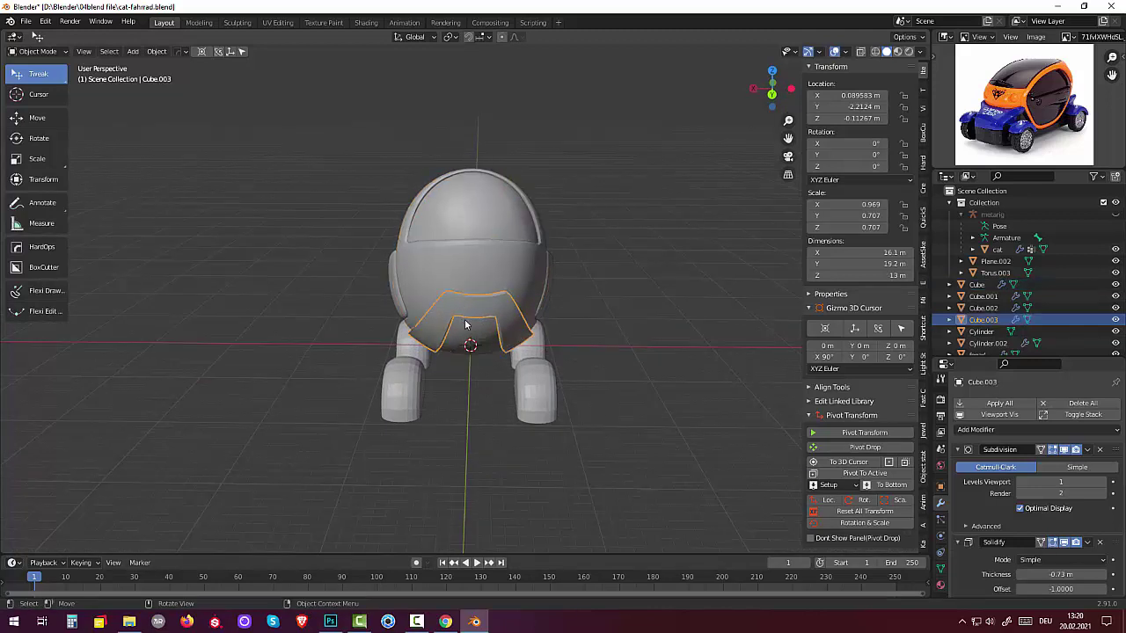
pyautogui.moveTo(466, 316)
pyautogui.mouseDown(button='middle')
pyautogui.moveTo(622, 304)
pyautogui.moveTo(625, 291)
pyautogui.moveTo(624, 301)
pyautogui.mouseUp(button='middle')
pyautogui.click(618, 419)
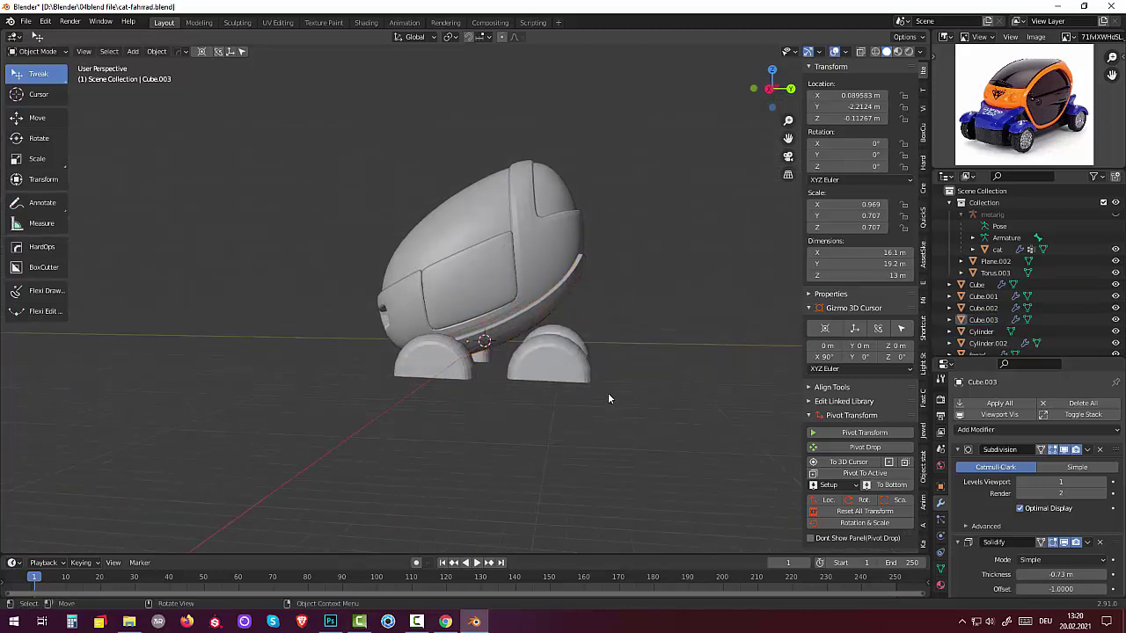
pyautogui.moveTo(673, 384)
pyautogui.mouseDown(button='middle')
pyautogui.moveTo(736, 392)
pyautogui.moveTo(776, 377)
pyautogui.mouseUp(button='middle')
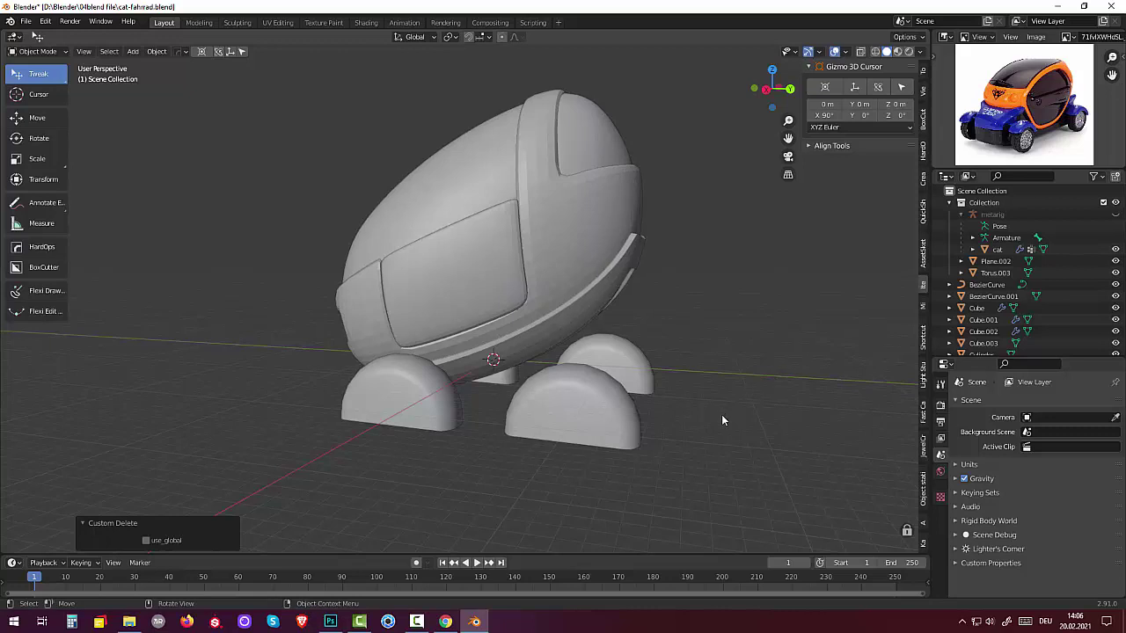
# - Add a new cube and move it 8.46 m back along Y
pyautogui.hotkey('shift', 'a')
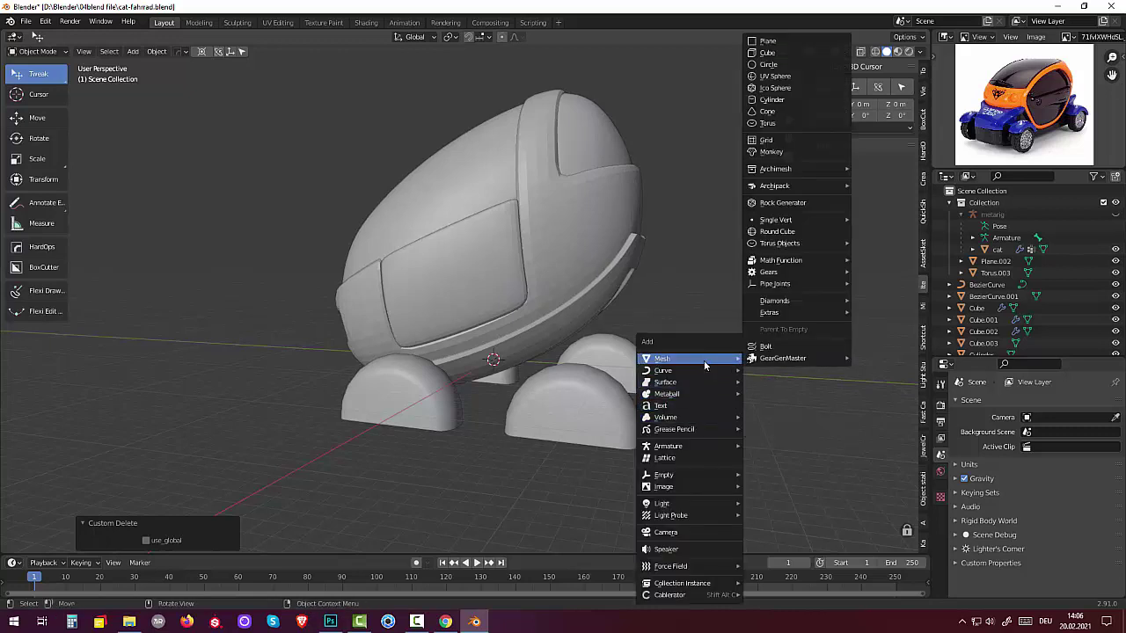
pyautogui.click(772, 55)
pyautogui.moveTo(755, 197)
pyautogui.mouseDown(button='middle')
pyautogui.moveTo(788, 177)
pyautogui.moveTo(642, 366)
pyautogui.mouseUp(button='middle')
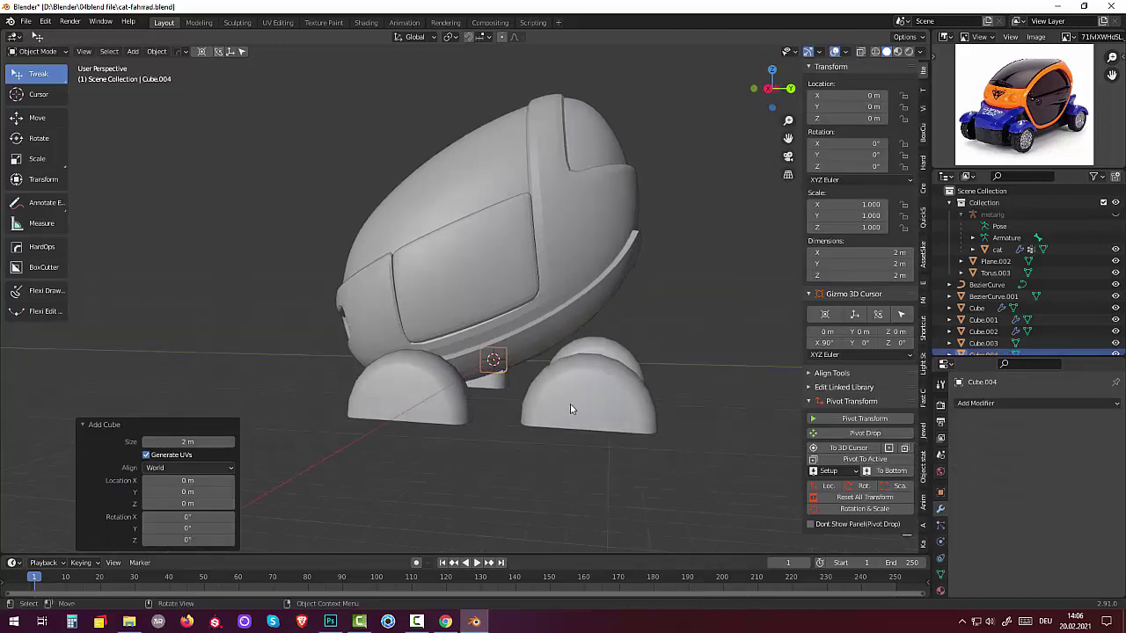
pyautogui.press('g')
pyautogui.press('y')
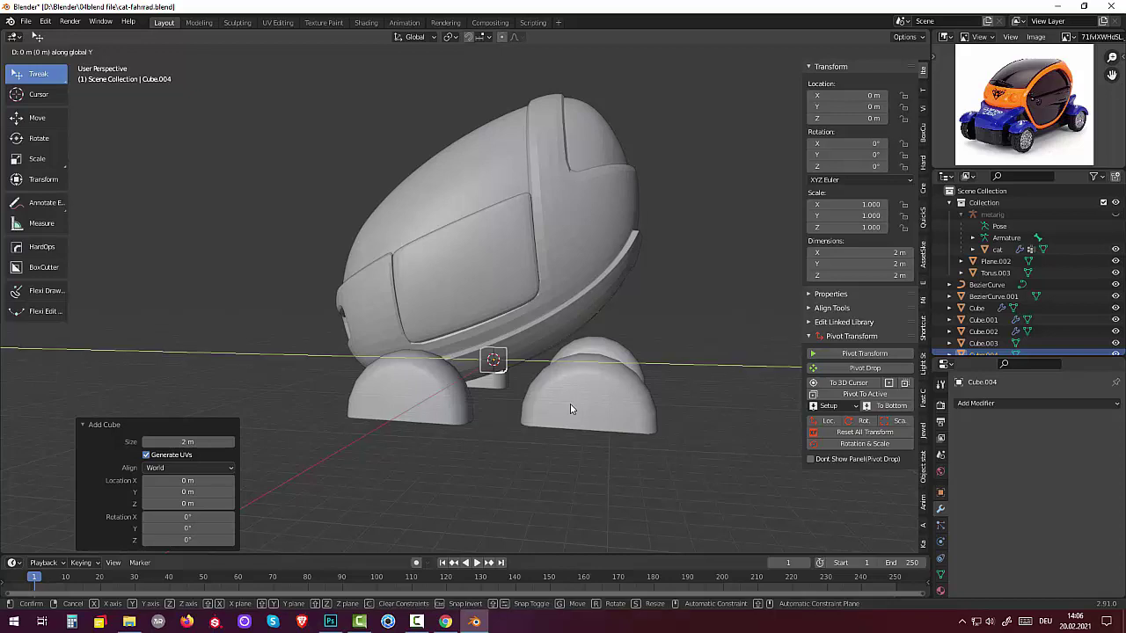
pyautogui.click(667, 395)
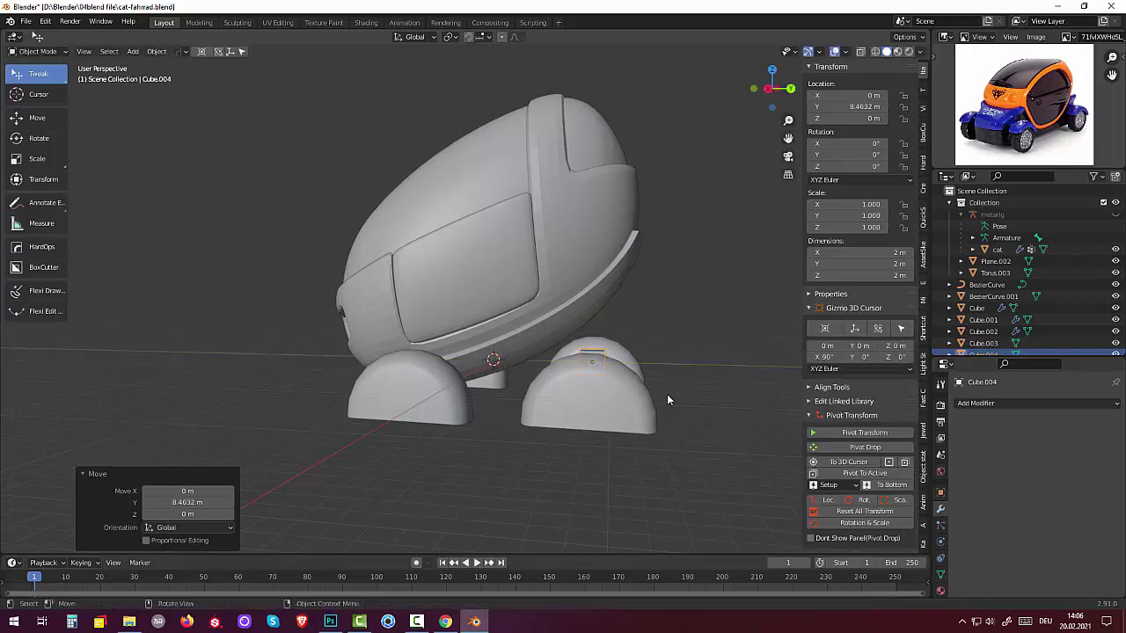
# - Scale the cube up about threefold and stretch it twice as wide along X, to 12.5 × 5.98 × 5.98 m
pyautogui.press('s')
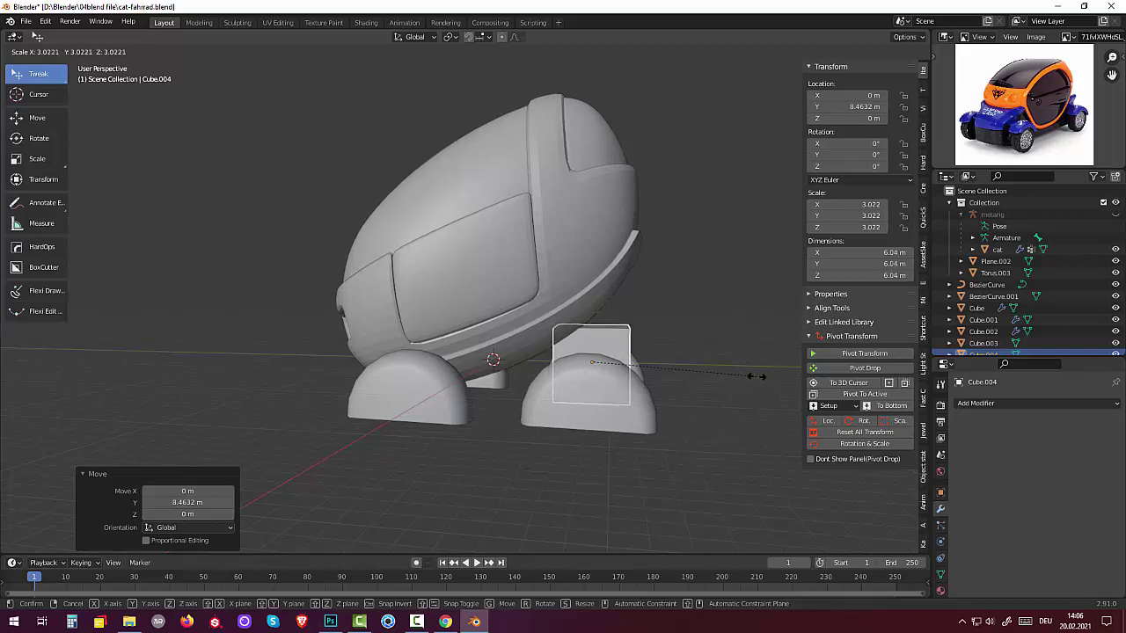
pyautogui.click(755, 375)
pyautogui.moveTo(694, 334); pyautogui.dragTo(589, 336, button='middle')
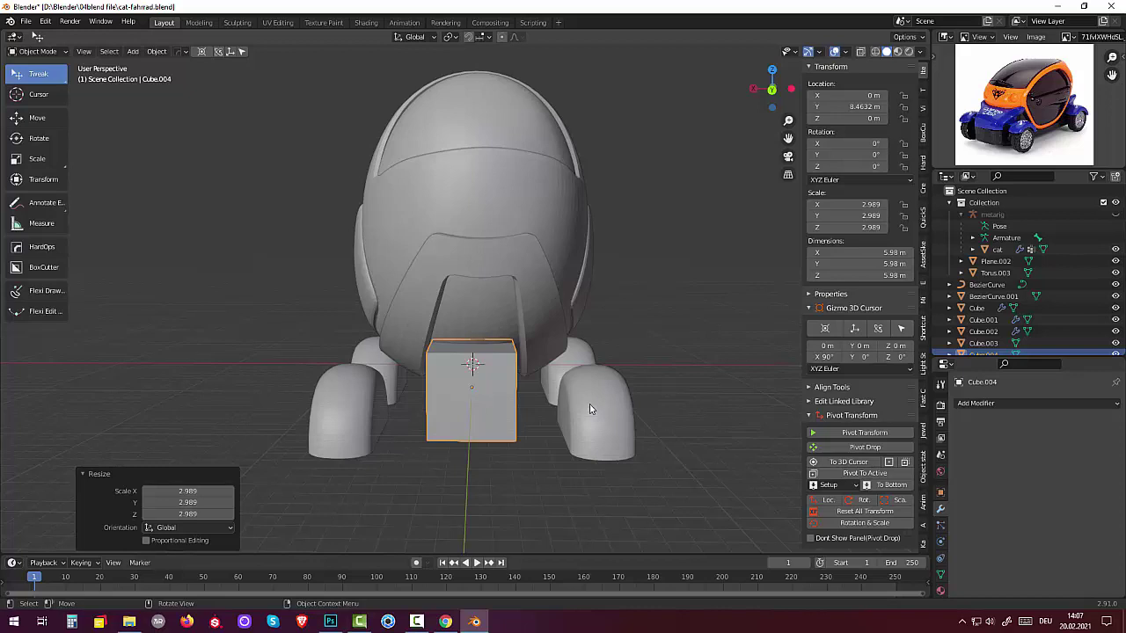
pyautogui.press('s')
pyautogui.press('x')
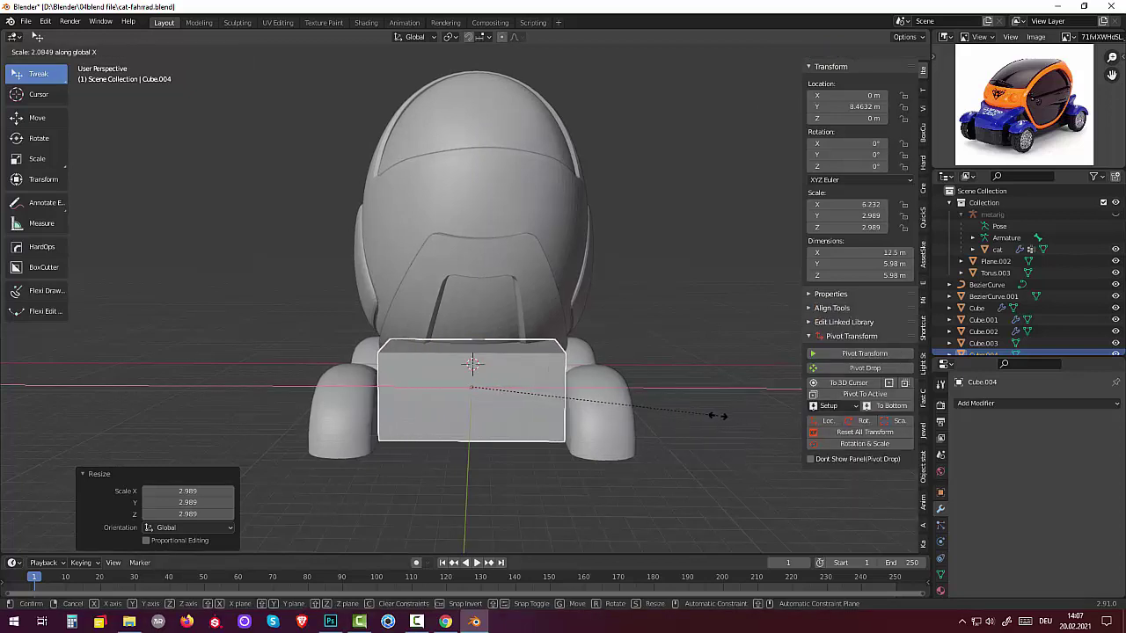
pyautogui.click(713, 412)
pyautogui.moveTo(698, 409)
pyautogui.mouseDown(button='middle')
pyautogui.moveTo(827, 390)
pyautogui.moveTo(718, 436)
pyautogui.moveTo(694, 410)
pyautogui.mouseUp(button='middle')
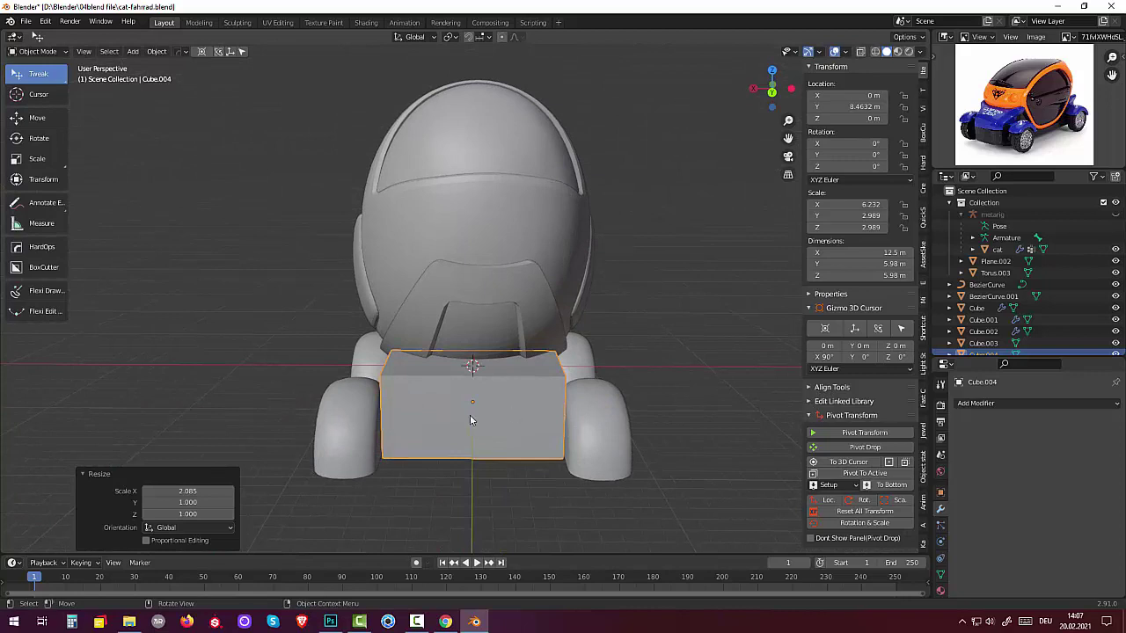
pyautogui.hotkey('ctrl', '1')
pyautogui.hotkey('ctrl', 'z')
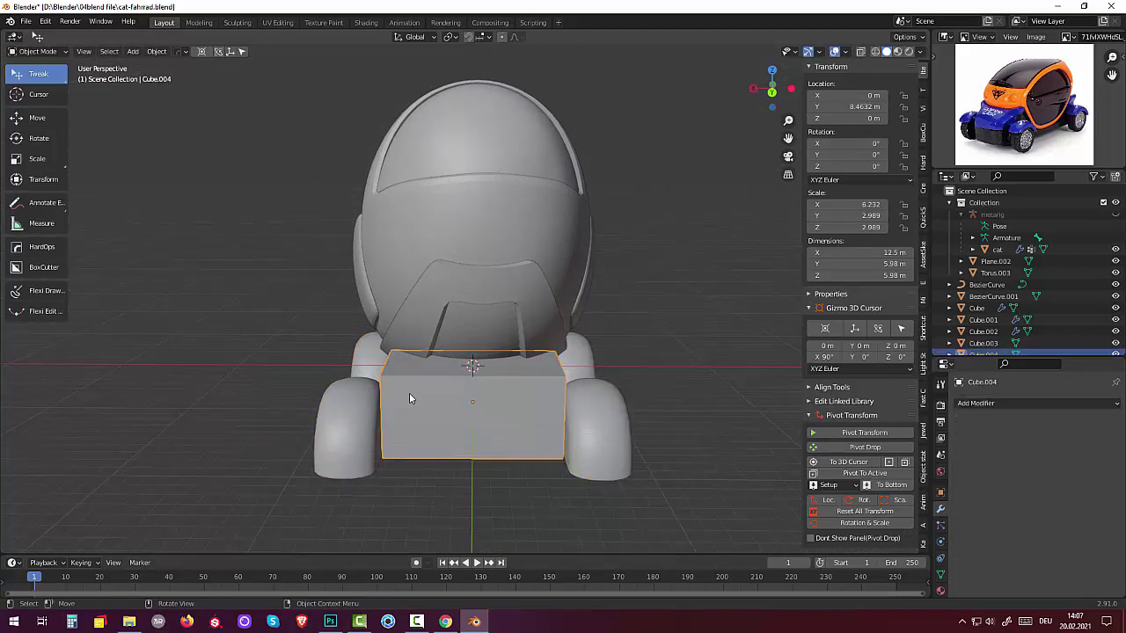
pyautogui.click(35, 51)
# - In Edit Mode, add two loop cuts to the box, slid near its left and right ends
pyautogui.click(37, 77)
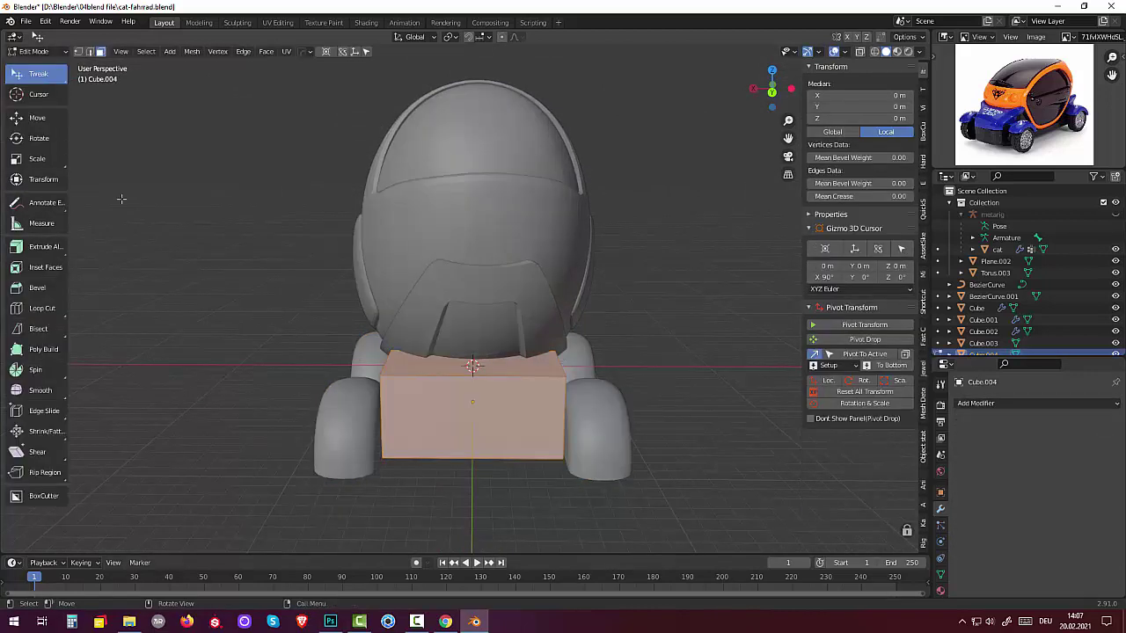
pyautogui.click(444, 407)
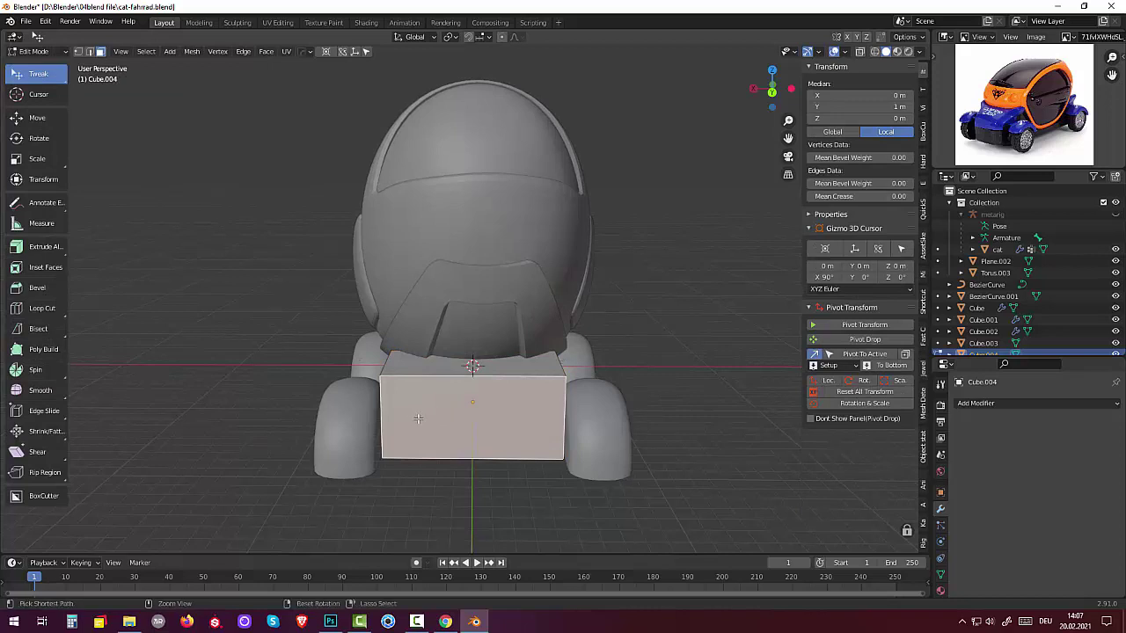
pyautogui.hotkey('ctrl', 'r')
pyautogui.click(421, 412)
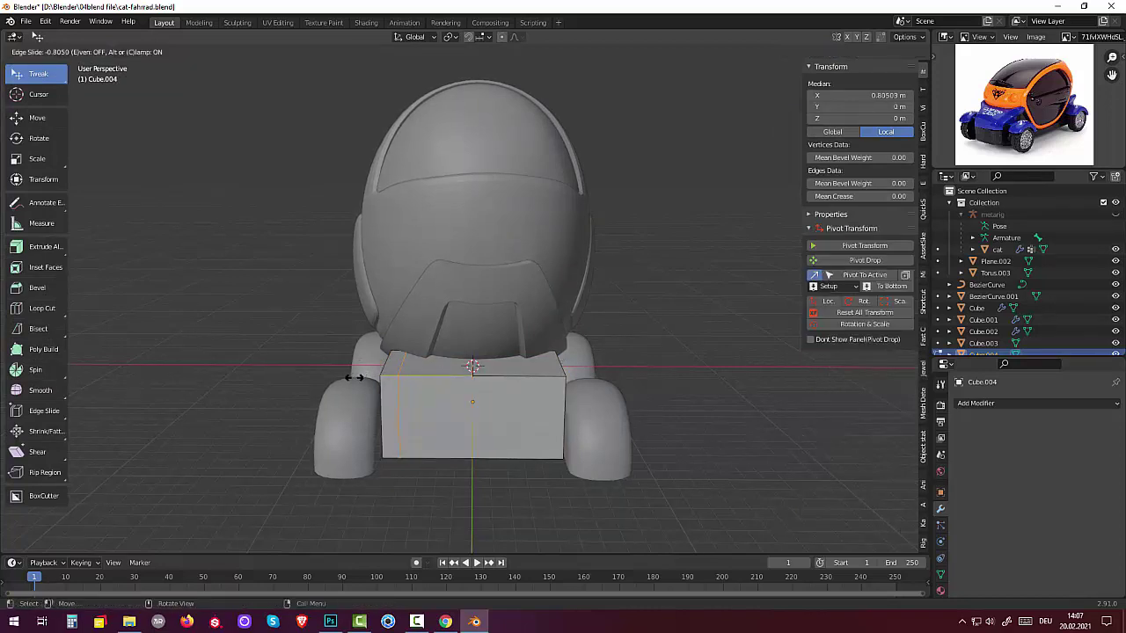
pyautogui.click(352, 377)
pyautogui.click(543, 376)
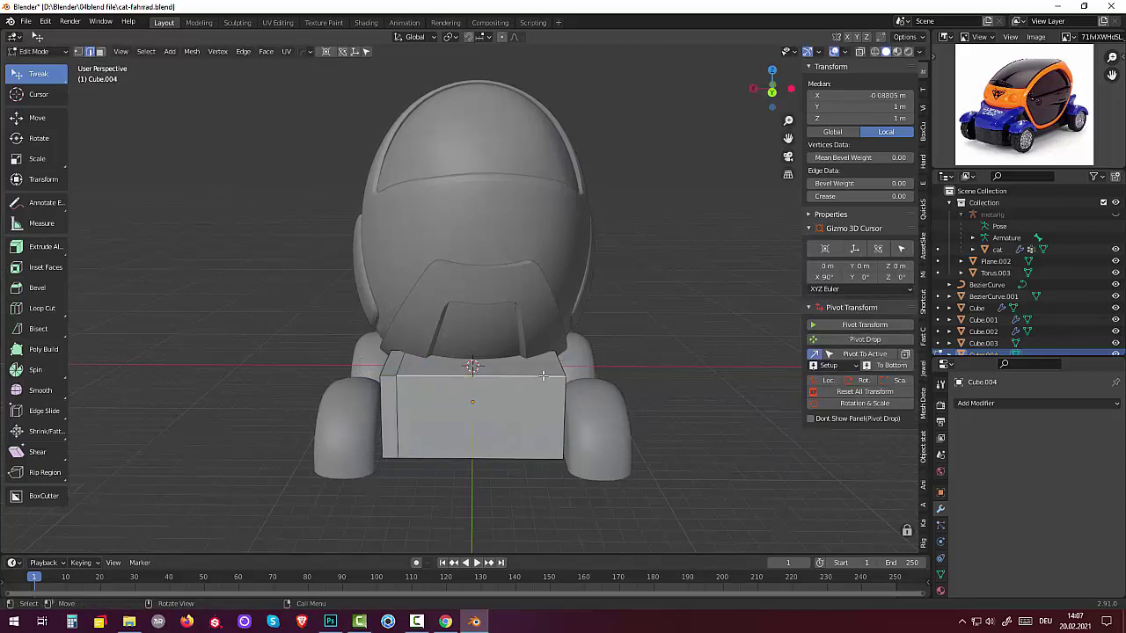
pyautogui.press('g')
pyautogui.press('g')
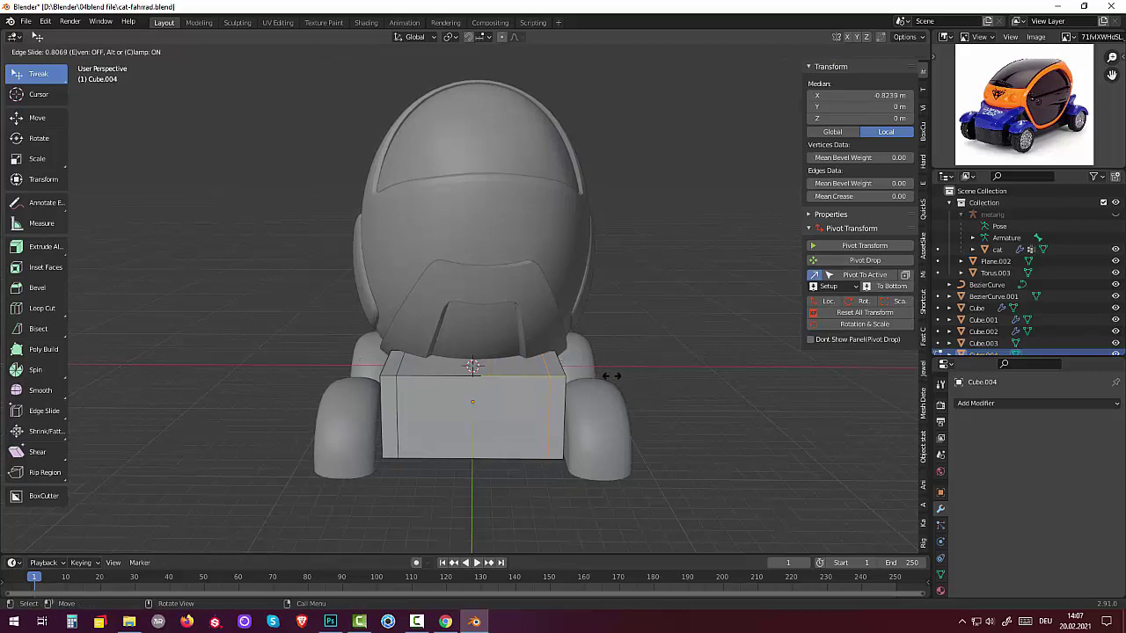
pyautogui.click(610, 377)
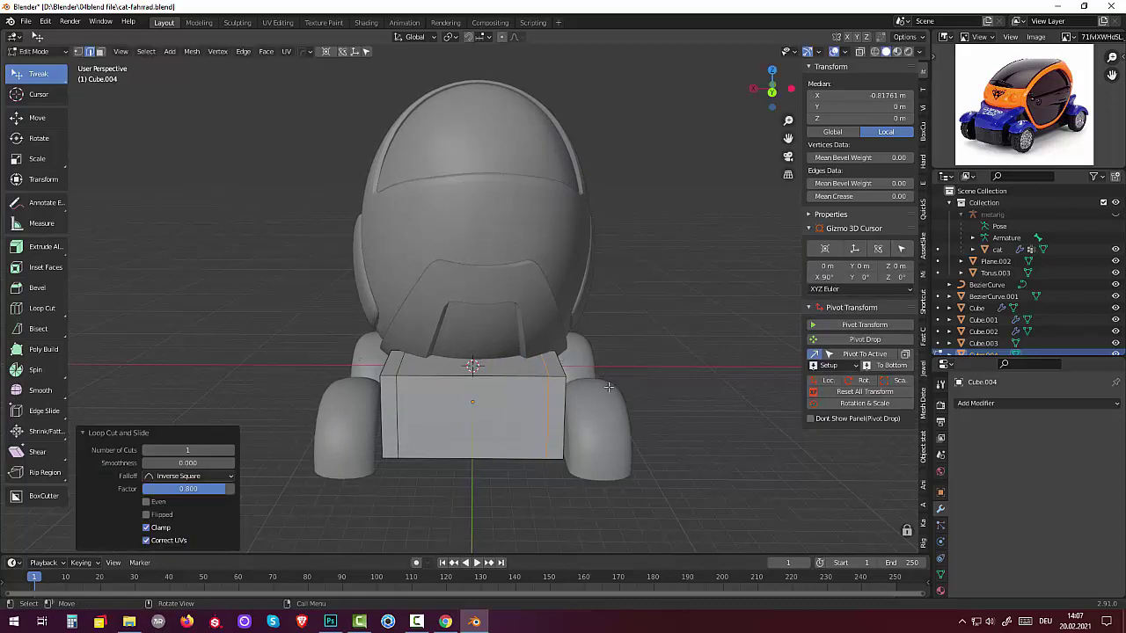
pyautogui.moveTo(652, 378)
pyautogui.mouseDown(button='middle')
pyautogui.moveTo(698, 388)
pyautogui.moveTo(455, 419)
pyautogui.mouseUp(button='middle')
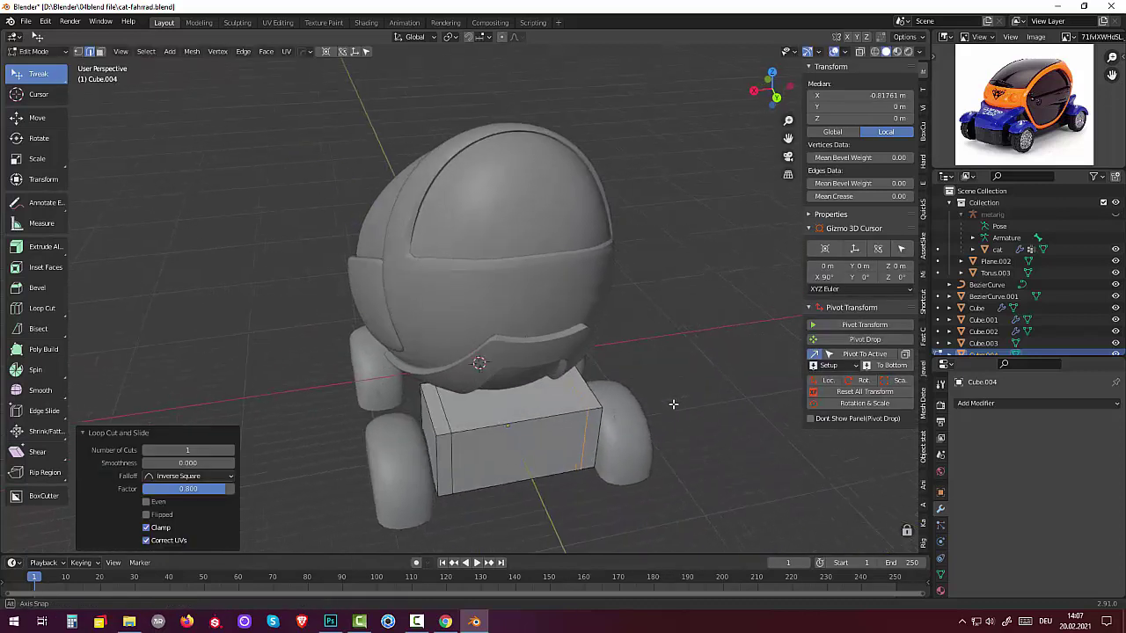
pyautogui.click(434, 412)
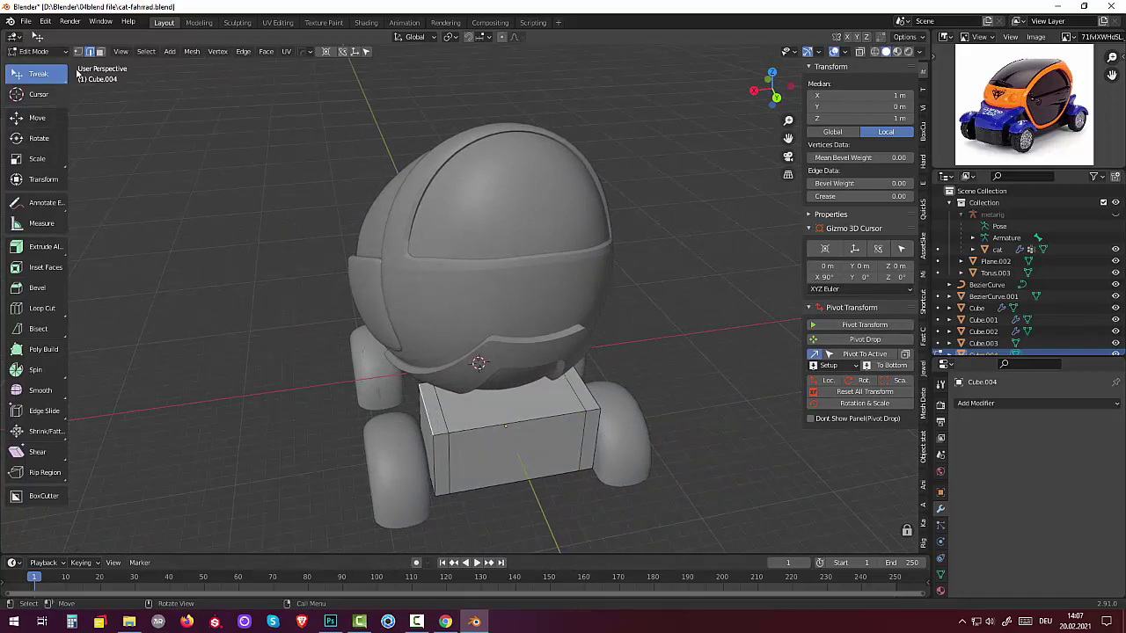
# - Select the narrow top strips at both ends of the box as faces
pyautogui.click(99, 53)
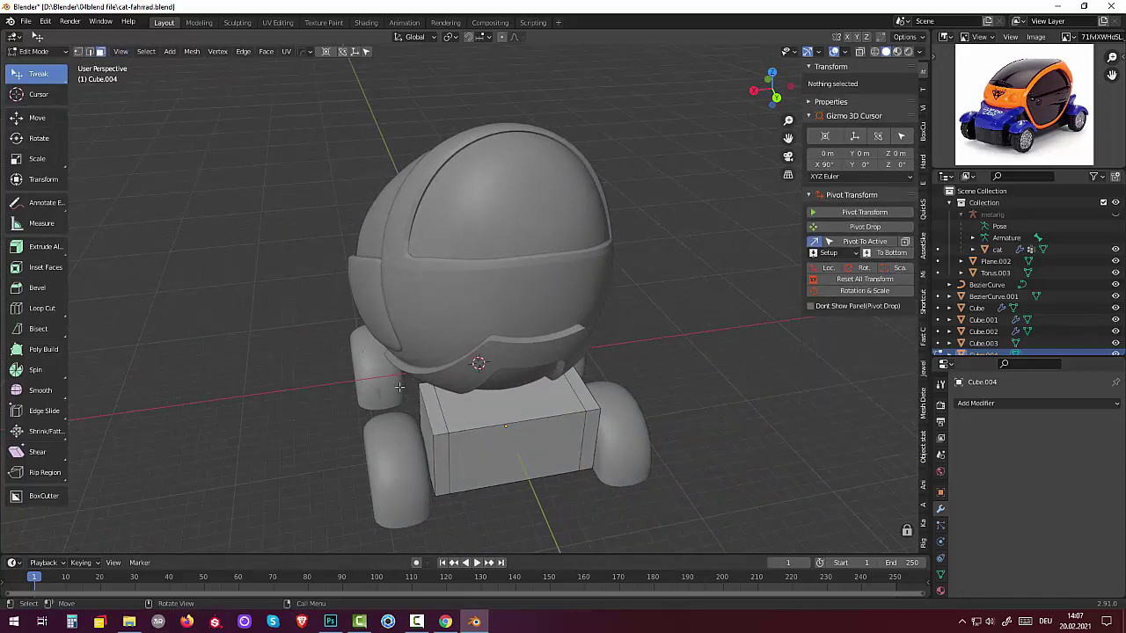
pyautogui.click(424, 405)
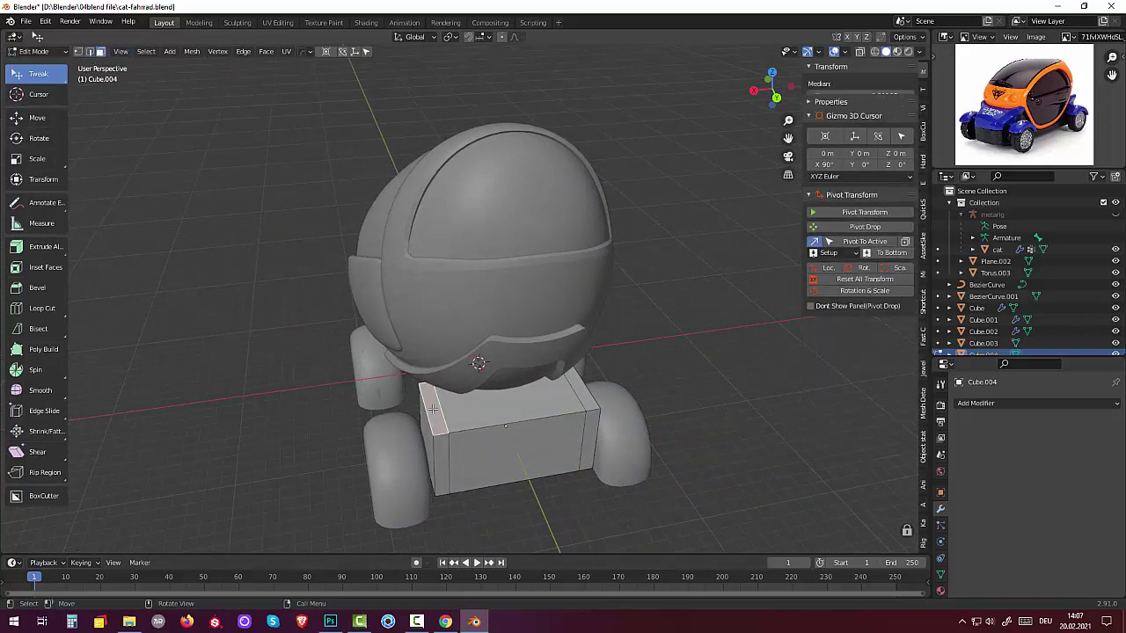
pyautogui.click(583, 392)
pyautogui.moveTo(633, 373)
pyautogui.mouseDown(button='middle')
pyautogui.moveTo(651, 338)
pyautogui.moveTo(628, 340)
pyautogui.moveTo(739, 316)
pyautogui.mouseUp(button='middle')
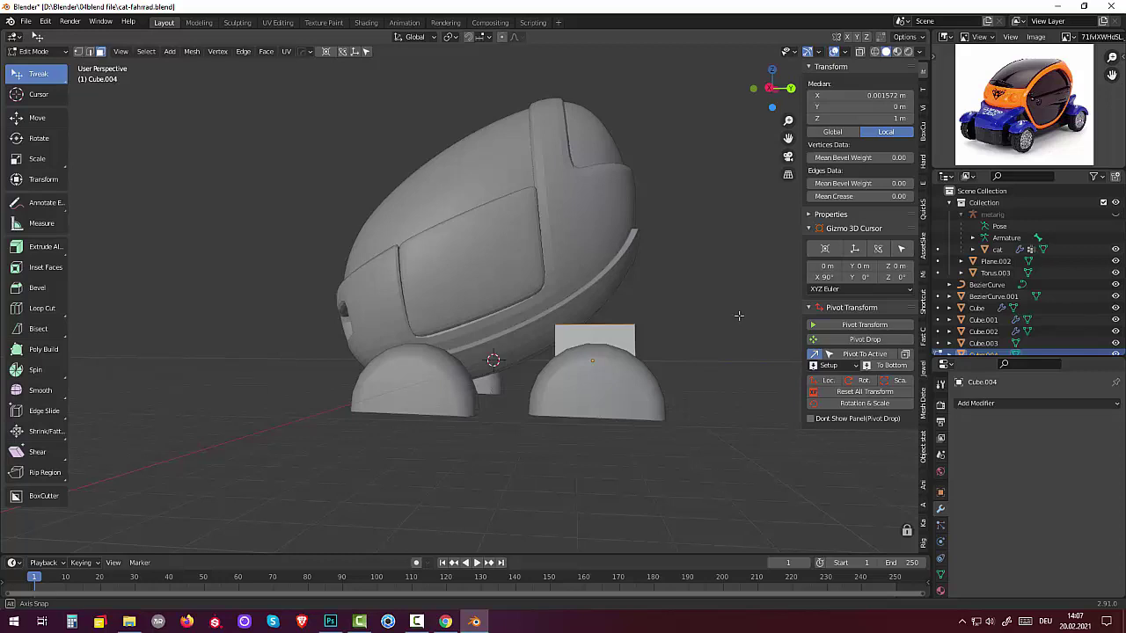
pyautogui.moveTo(739, 315); pyautogui.dragTo(617, 349, button='middle')
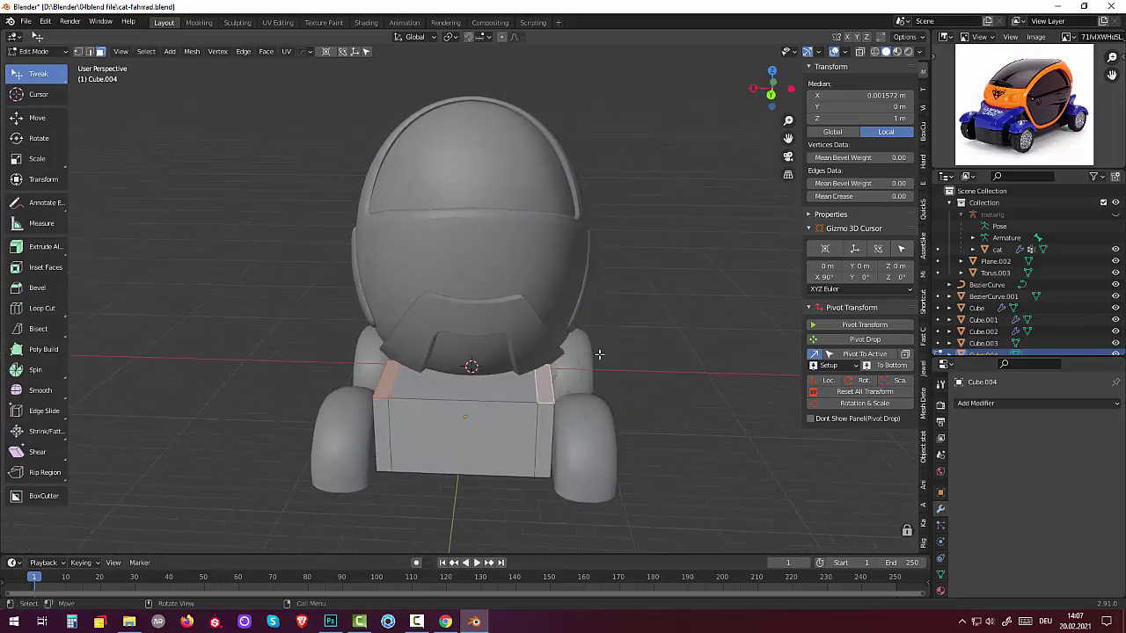
# - Extrude the two end strips up about 3.88 m and flare them outward with X scale 1.358
pyautogui.press('e')
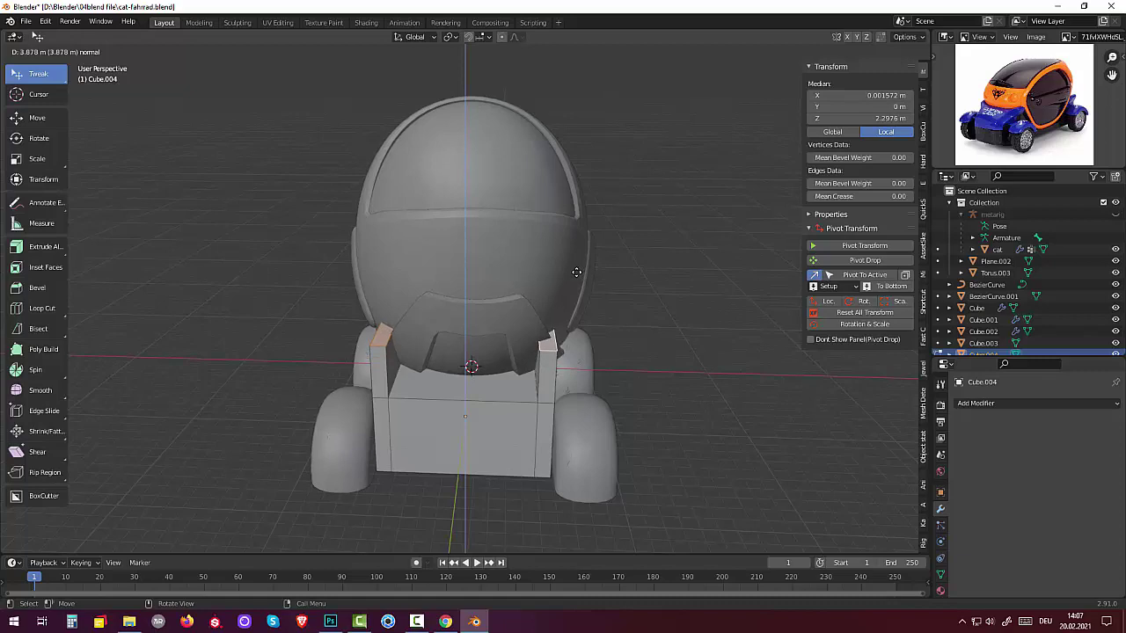
pyautogui.click(577, 272)
pyautogui.moveTo(576, 272)
pyautogui.mouseDown(button='middle')
pyautogui.moveTo(715, 230)
pyautogui.moveTo(593, 258)
pyautogui.mouseUp(button='middle')
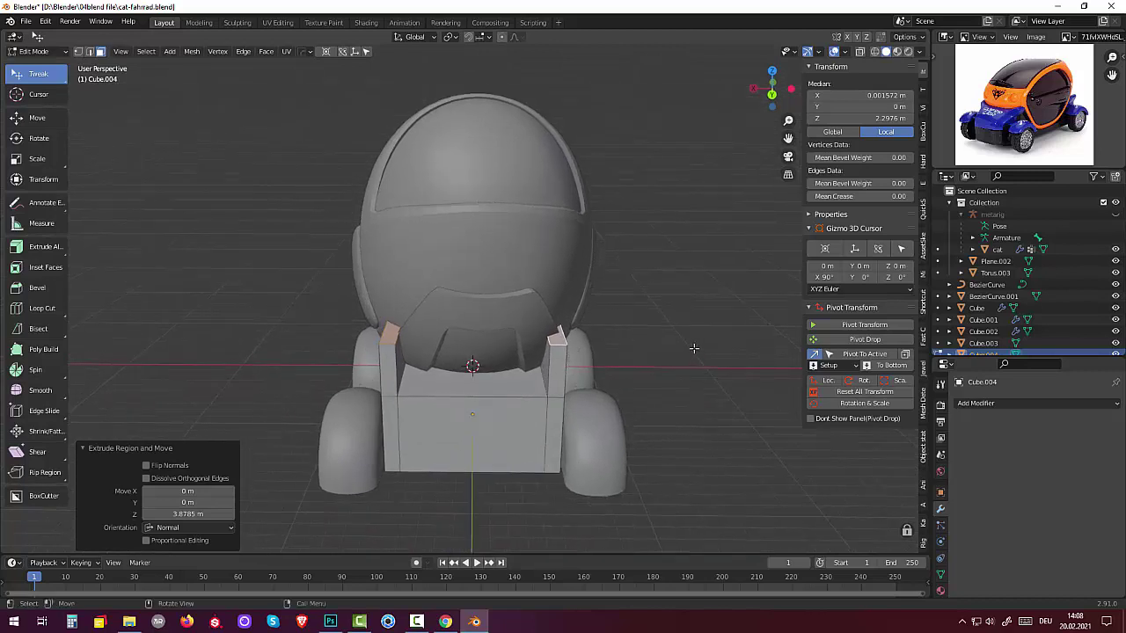
pyautogui.press('s')
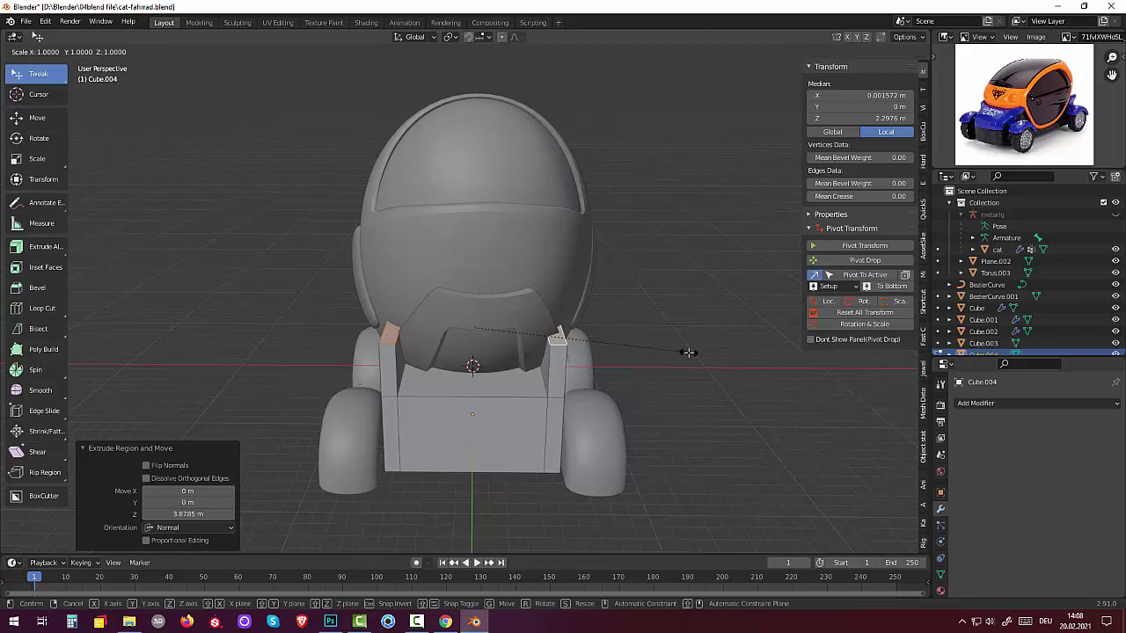
pyautogui.press('x')
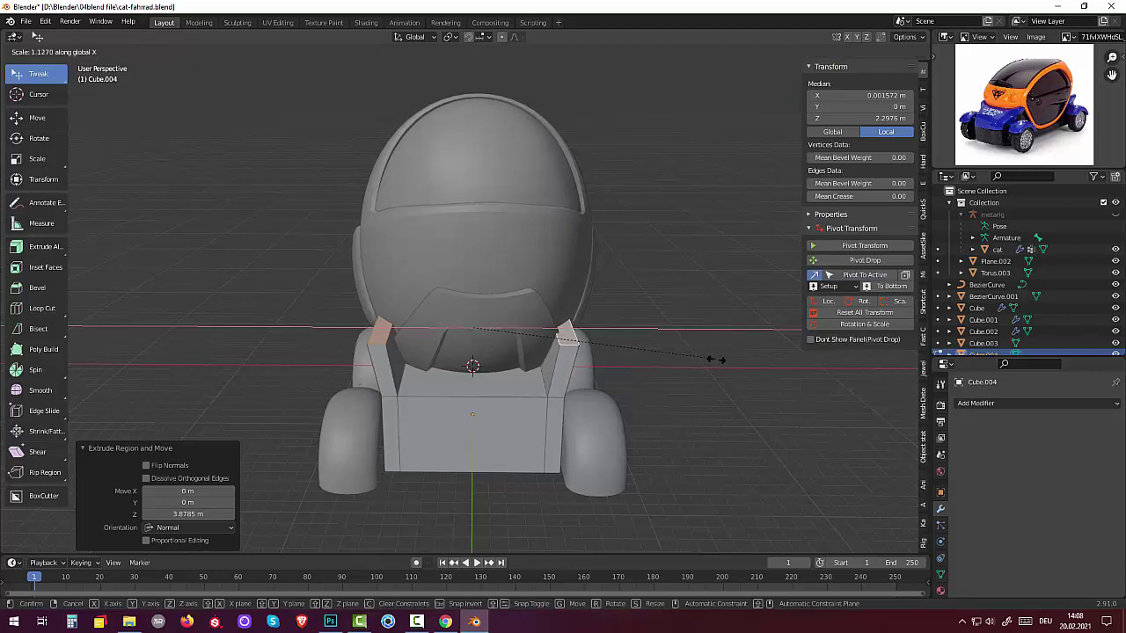
pyautogui.click(764, 376)
pyautogui.moveTo(764, 376)
pyautogui.mouseDown(button='middle')
pyautogui.moveTo(905, 328)
pyautogui.moveTo(864, 294)
pyautogui.moveTo(736, 363)
pyautogui.moveTo(791, 364)
pyautogui.moveTo(585, 302)
pyautogui.mouseUp(button='middle')
# - Select the flap's top edges in edge select mode, viewing the block from the side
pyautogui.click(569, 299)
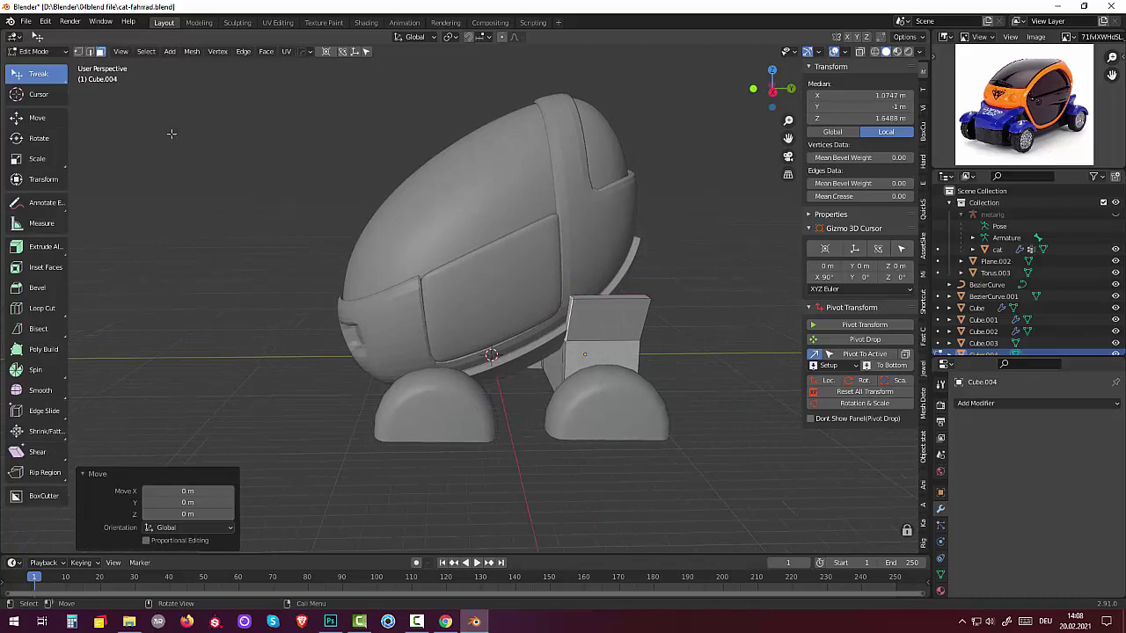
pyautogui.click(90, 54)
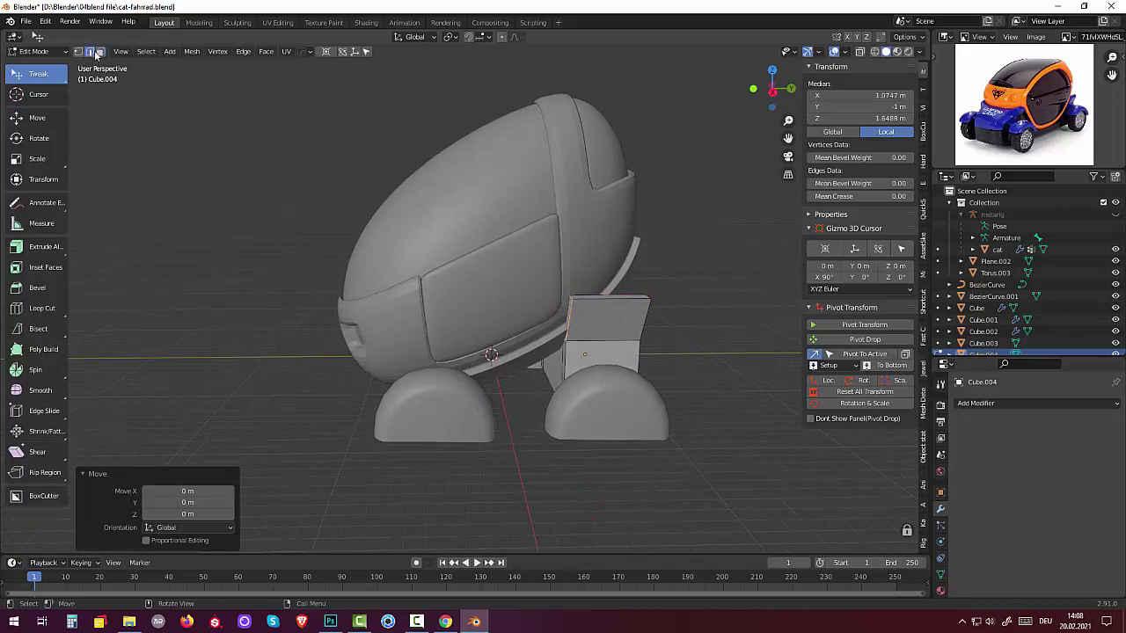
pyautogui.click(572, 301)
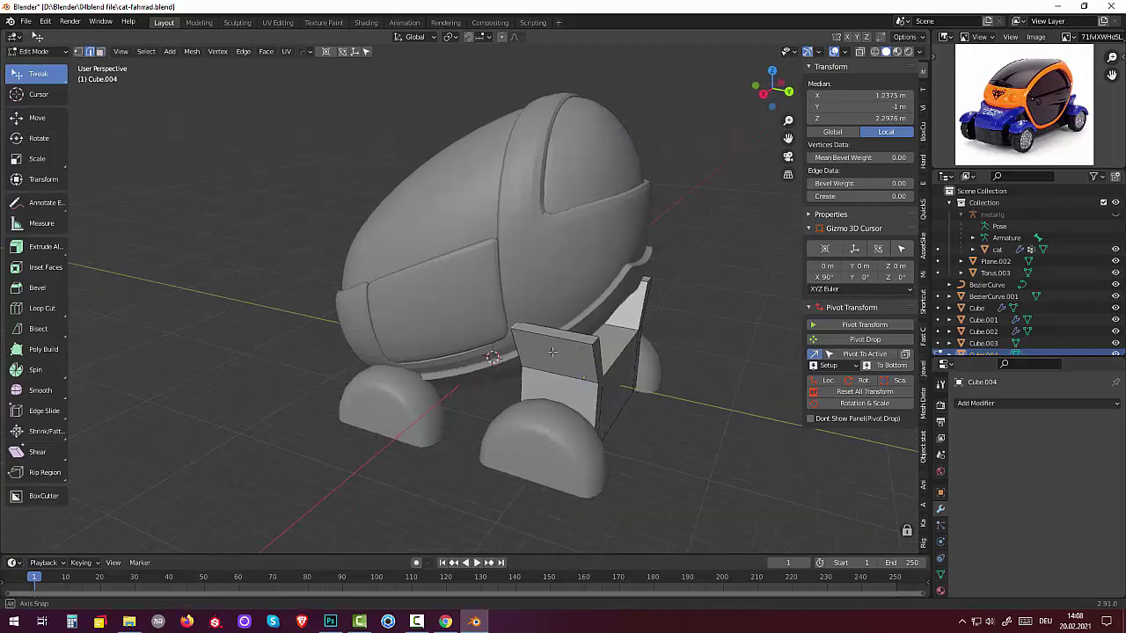
pyautogui.moveTo(630, 334)
pyautogui.mouseDown(button='middle')
pyautogui.moveTo(289, 319)
pyautogui.moveTo(275, 268)
pyautogui.mouseUp(button='middle')
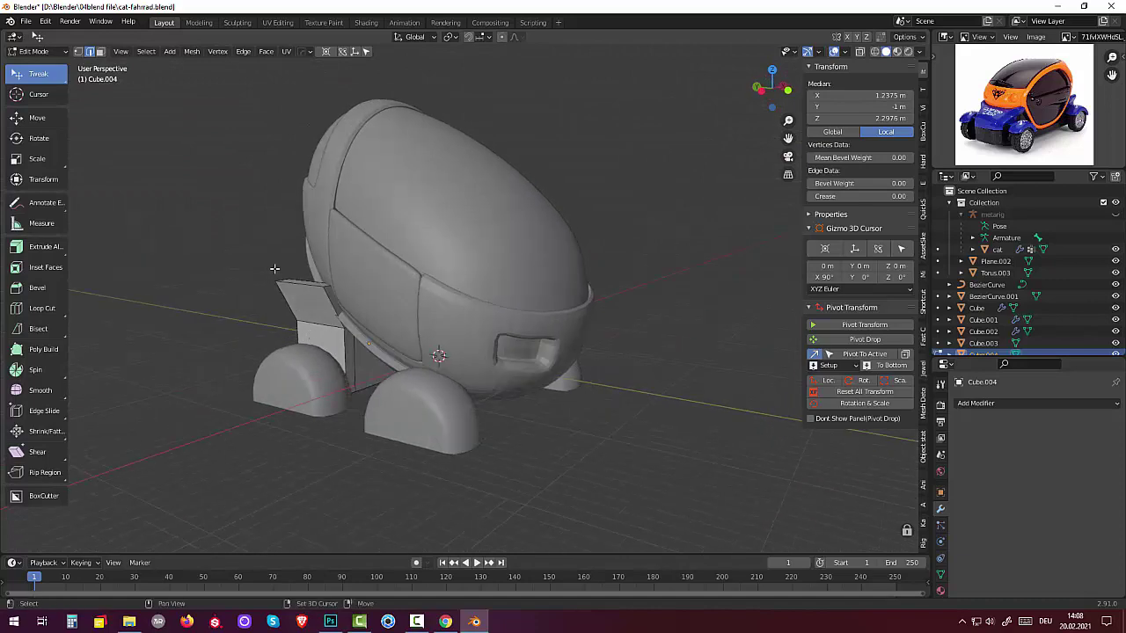
pyautogui.keyDown('shift'); pyautogui.click(326, 287); pyautogui.keyUp('shift')
pyautogui.moveTo(333, 304); pyautogui.dragTo(755, 295, button='middle')
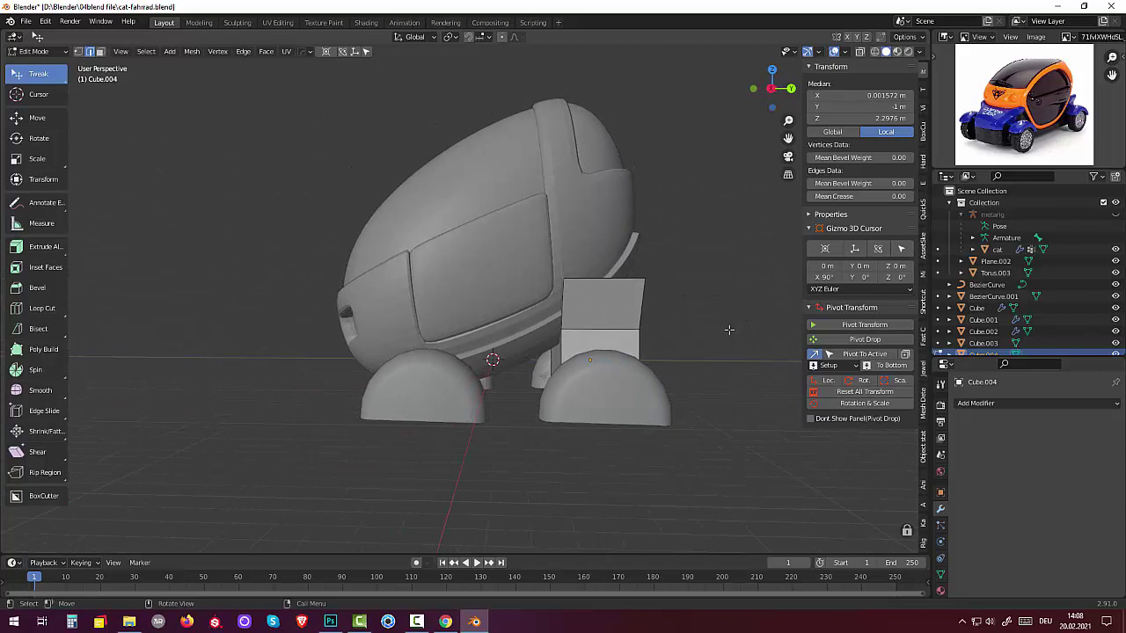
# - Lower the selected top along Z and pull the flap's top corner outward
pyautogui.press('g')
pyautogui.press('z')
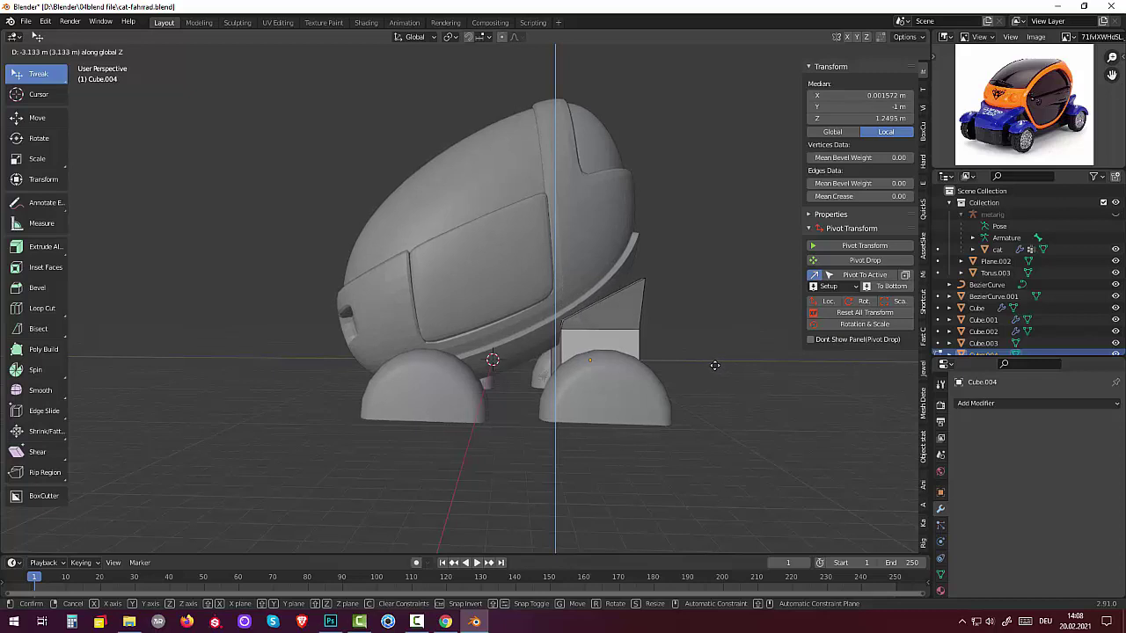
pyautogui.click(713, 362)
pyautogui.moveTo(721, 356)
pyautogui.mouseDown(button='middle')
pyautogui.moveTo(666, 370)
pyautogui.moveTo(674, 358)
pyautogui.moveTo(563, 361)
pyautogui.moveTo(615, 388)
pyautogui.moveTo(590, 354)
pyautogui.moveTo(726, 412)
pyautogui.moveTo(601, 364)
pyautogui.moveTo(476, 364)
pyautogui.moveTo(670, 362)
pyautogui.mouseUp(button='middle')
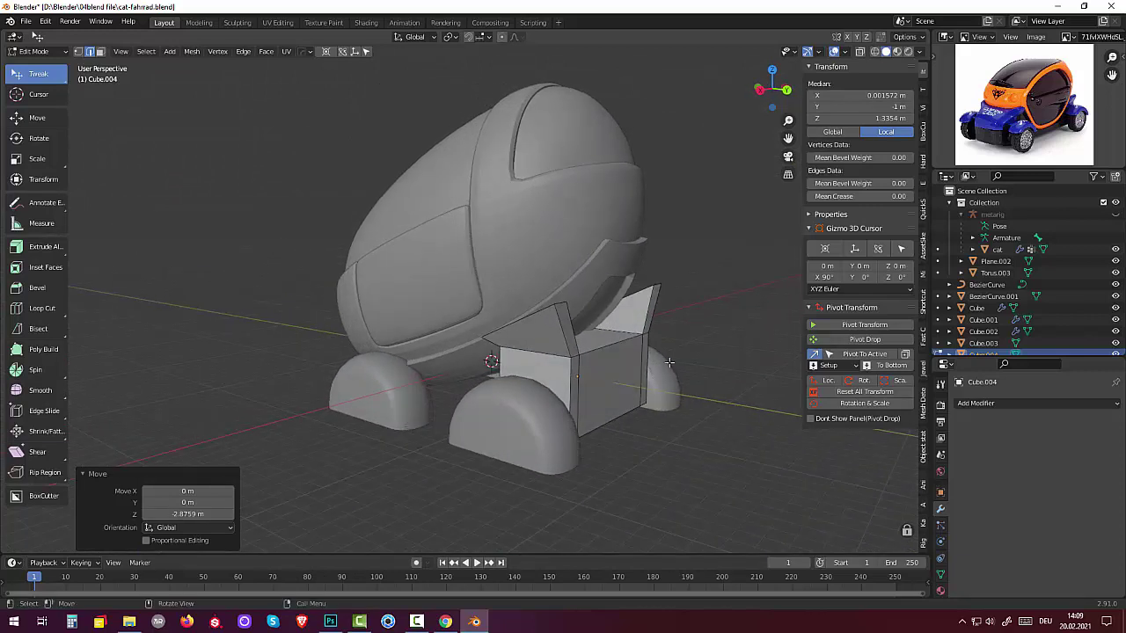
pyautogui.click(564, 303)
pyautogui.moveTo(666, 305); pyautogui.dragTo(657, 282)
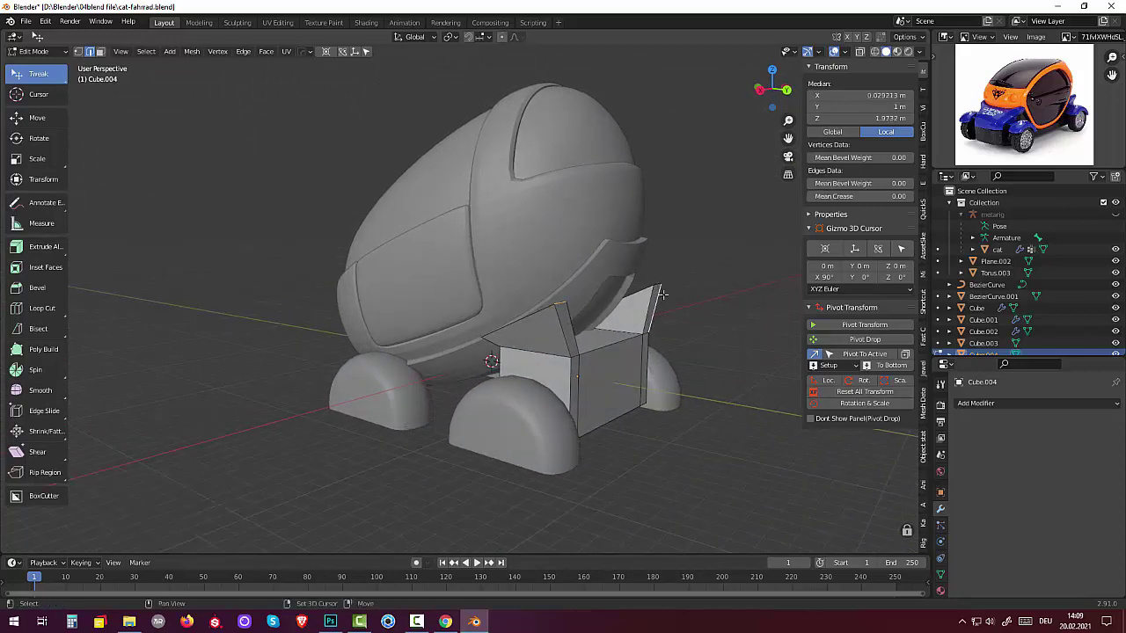
pyautogui.press('a')
pyautogui.moveTo(664, 294)
pyautogui.mouseDown(button='middle')
pyautogui.moveTo(668, 314)
pyautogui.moveTo(654, 297)
pyautogui.mouseUp(button='middle')
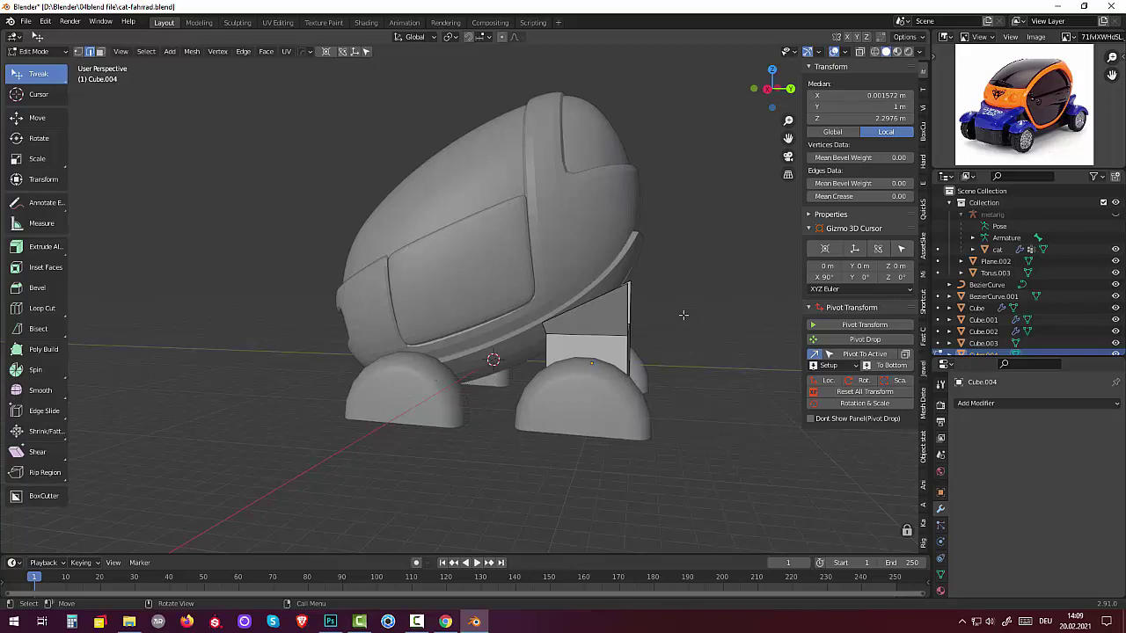
# - Push the flap tops 2.1721 m along Y into slanted wings, then select the unwanted geometry
pyautogui.press('g')
pyautogui.press('y')
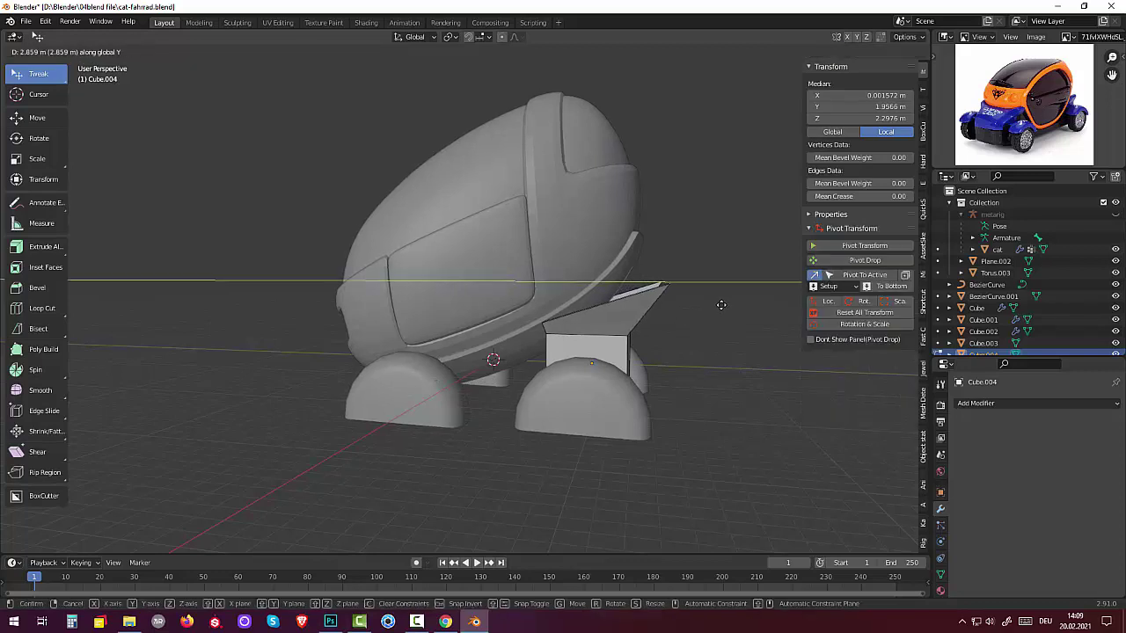
pyautogui.click(693, 331)
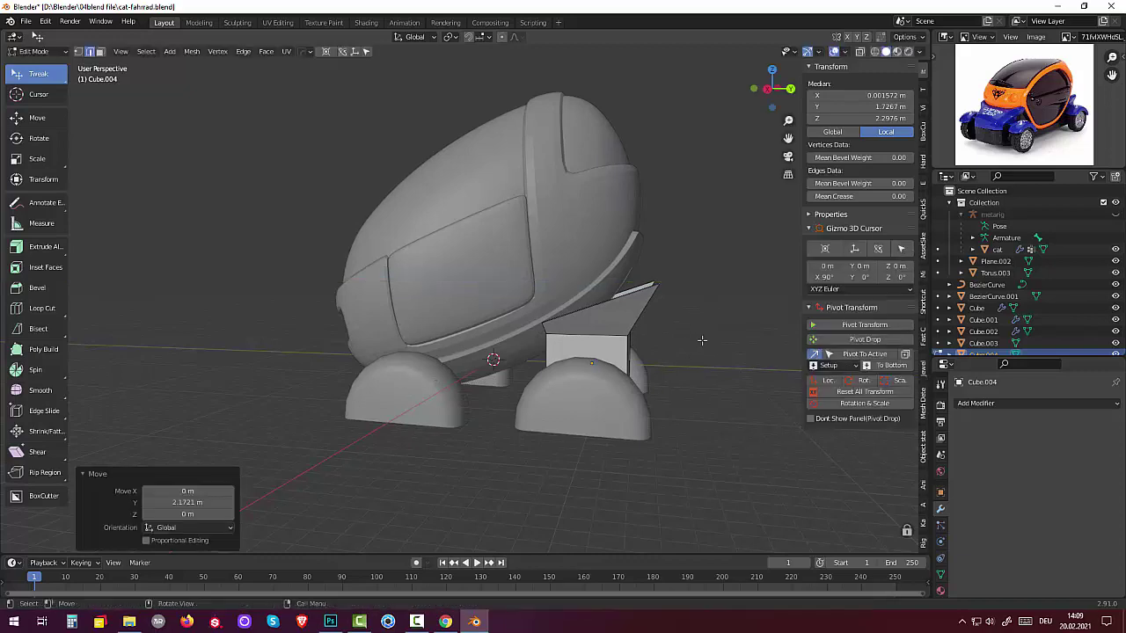
pyautogui.moveTo(702, 340)
pyautogui.mouseDown(button='middle')
pyautogui.moveTo(595, 364)
pyautogui.moveTo(588, 347)
pyautogui.moveTo(581, 383)
pyautogui.mouseUp(button='middle')
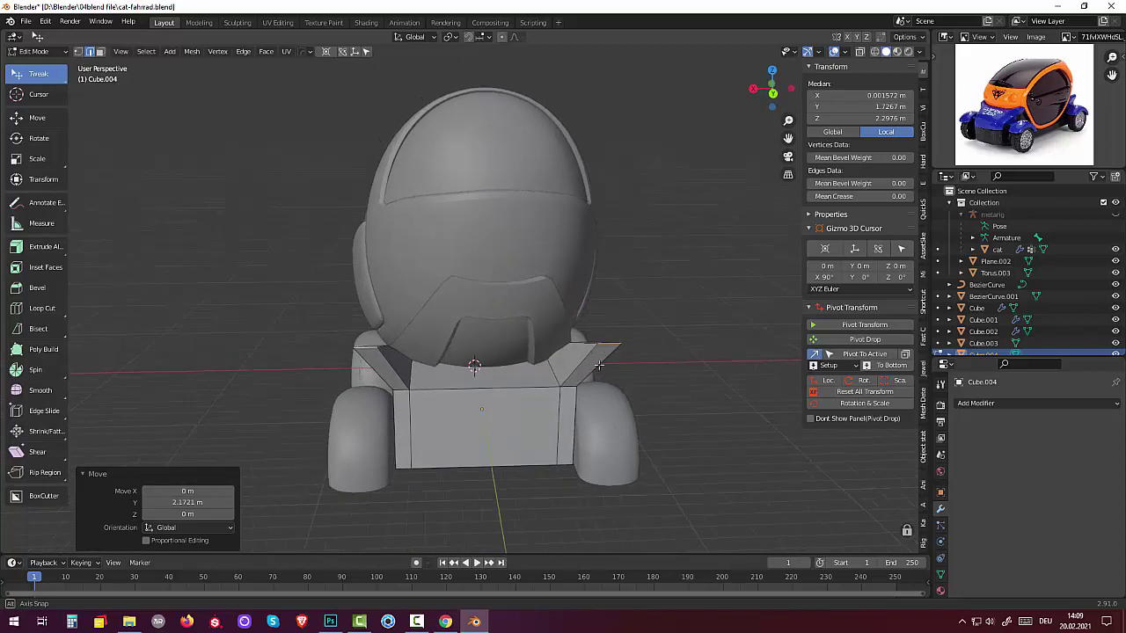
pyautogui.click(556, 413)
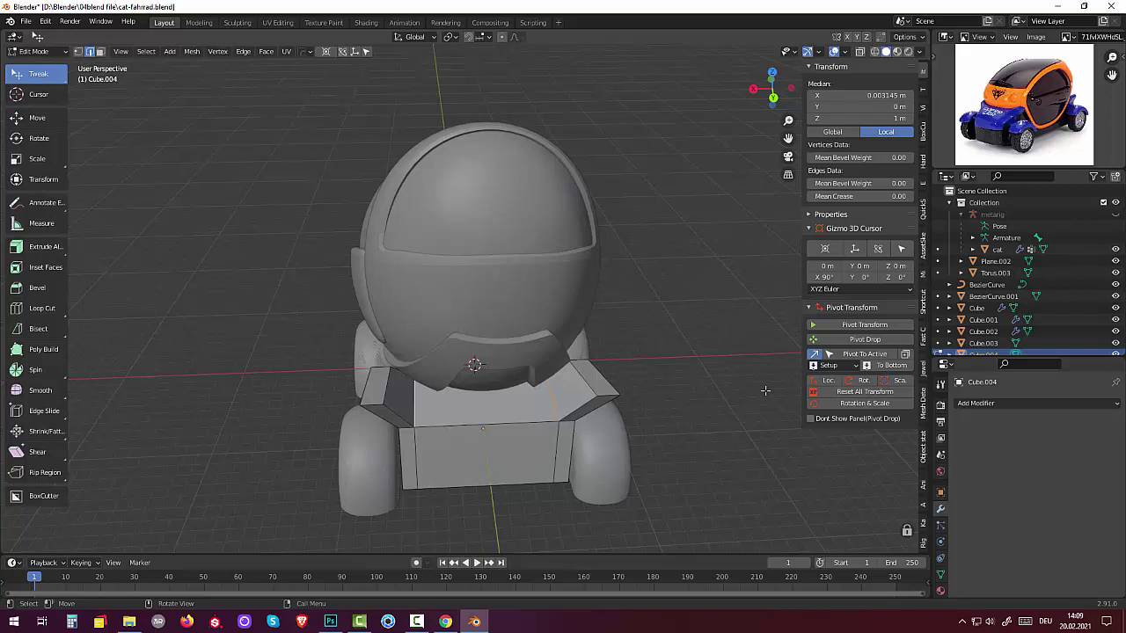
# - Delete the unwanted vertices and narrow the left flap's top face along X
pyautogui.press('x')
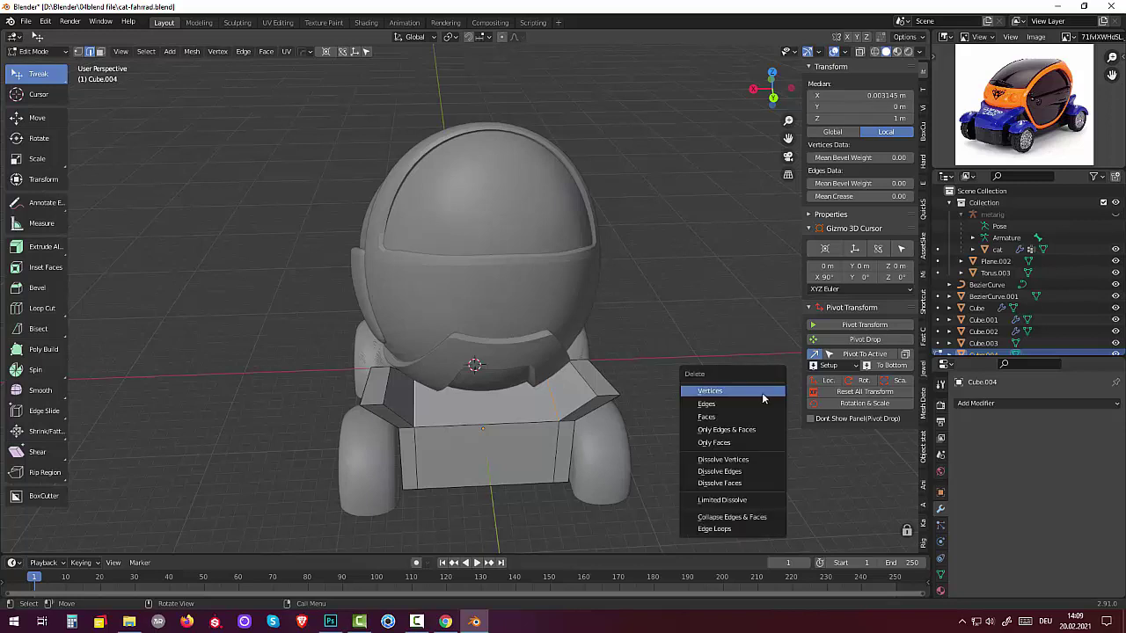
pyautogui.click(743, 403)
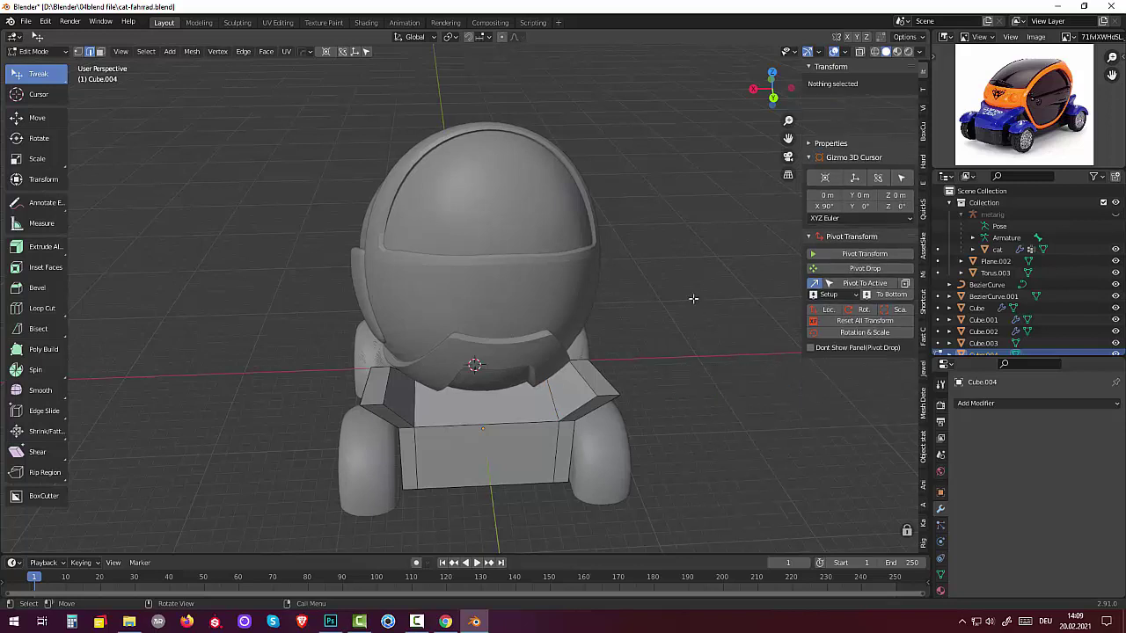
pyautogui.click(603, 384)
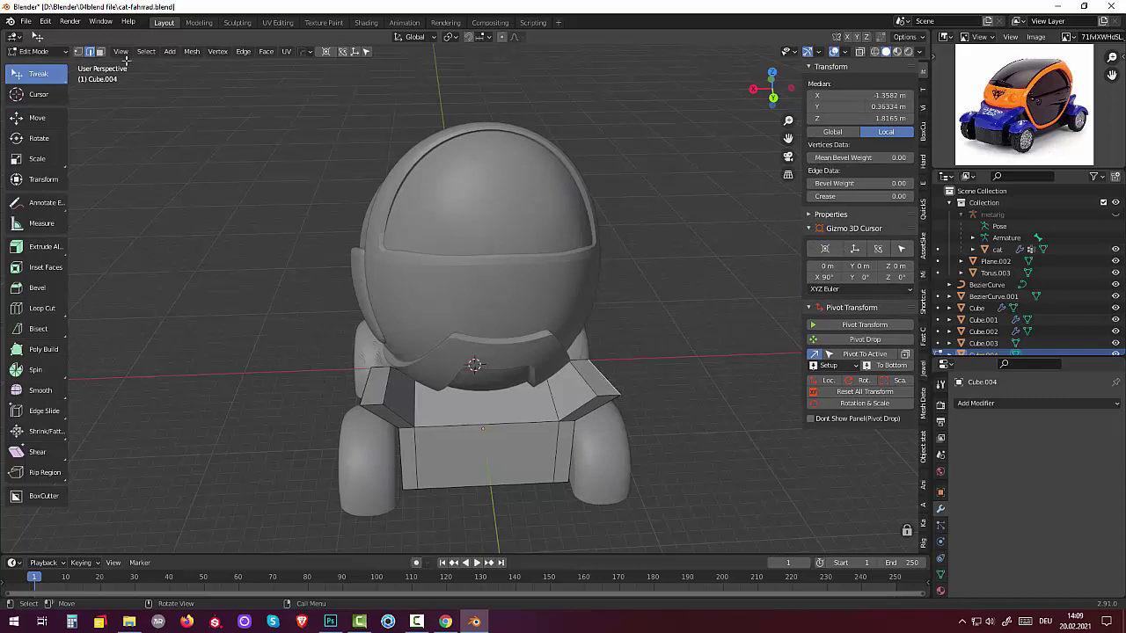
pyautogui.click(101, 51)
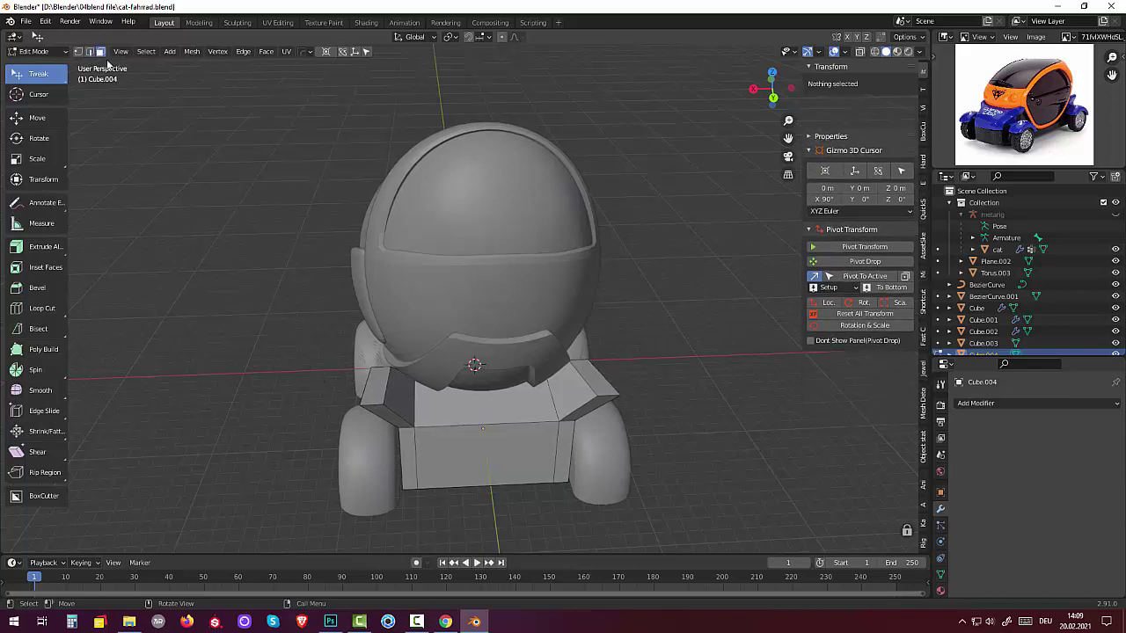
pyautogui.click(370, 392)
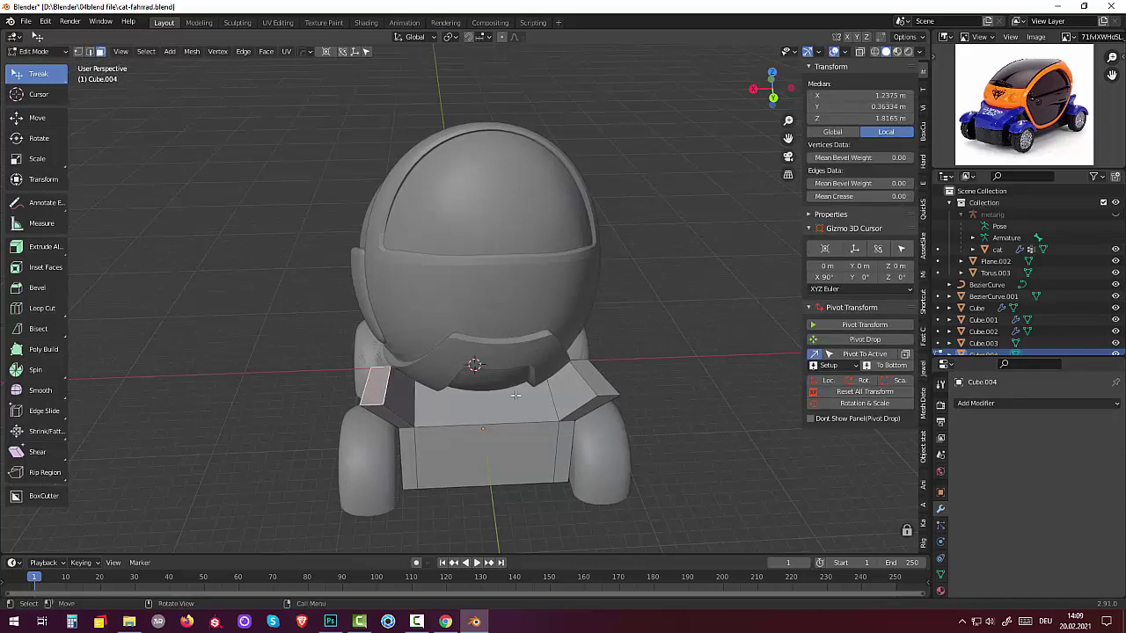
pyautogui.press('s')
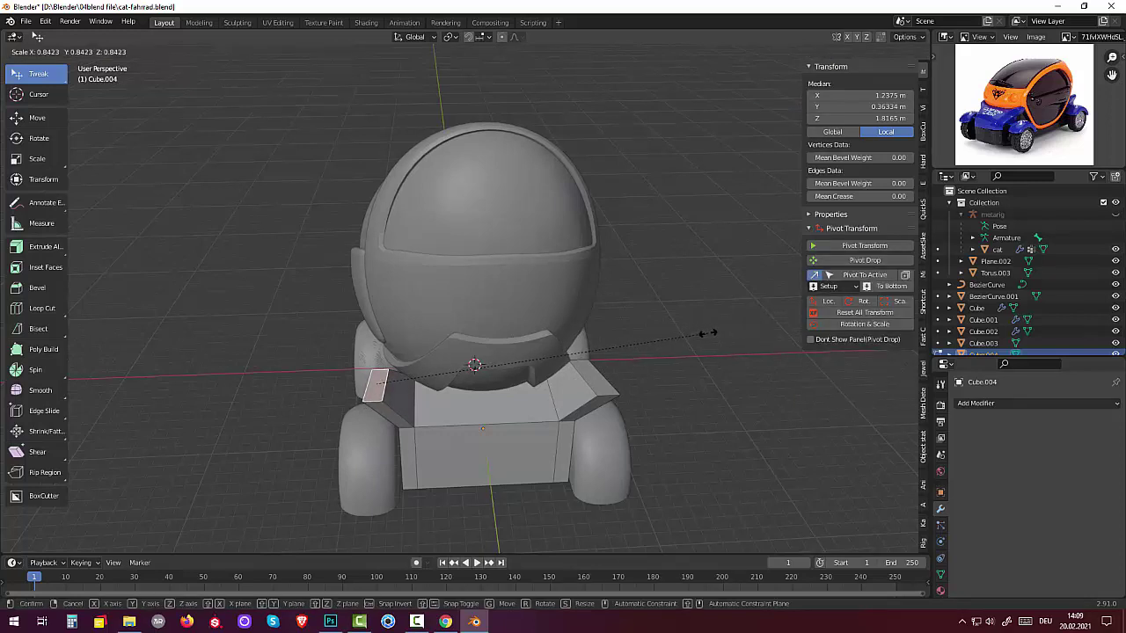
pyautogui.press('x')
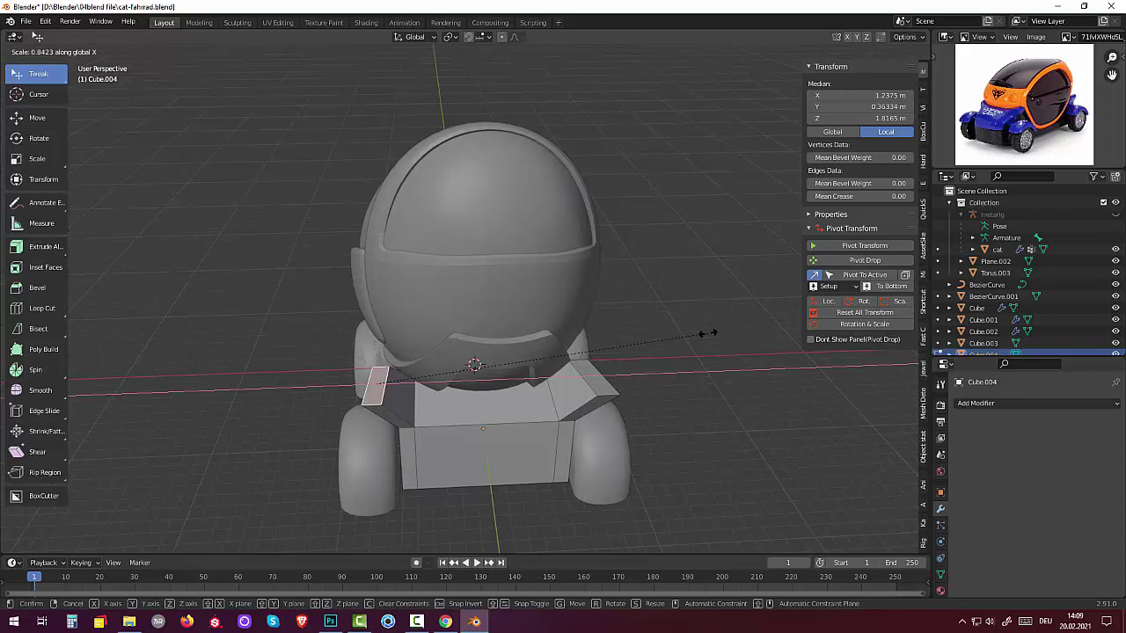
pyautogui.click(564, 351)
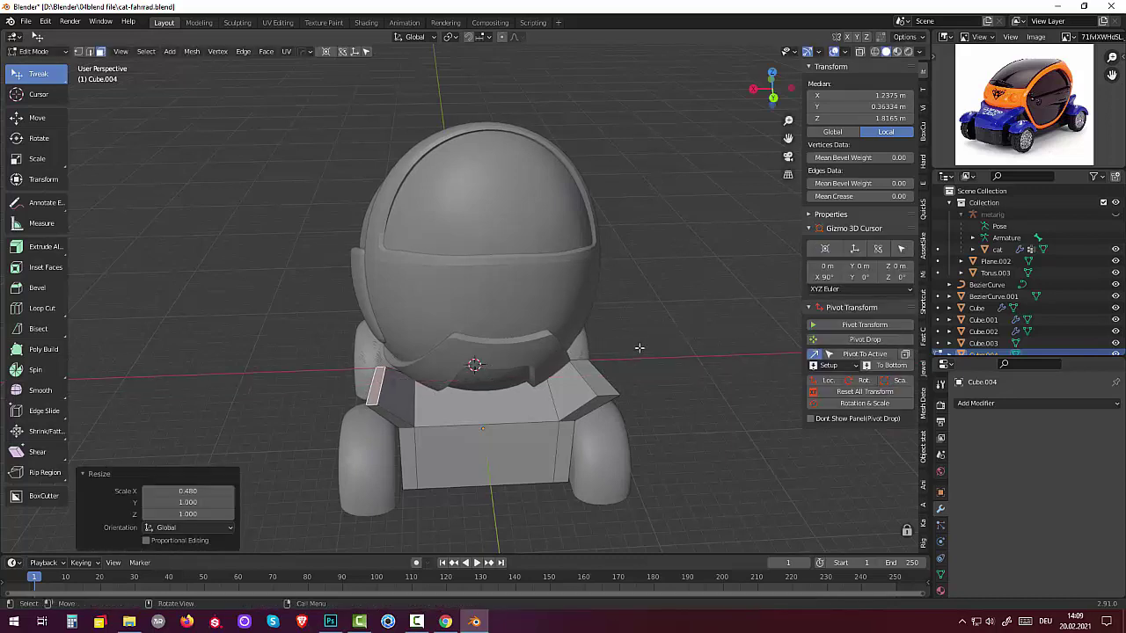
# - Narrow the right flap's top face along X, then clear the selection
pyautogui.click(599, 378)
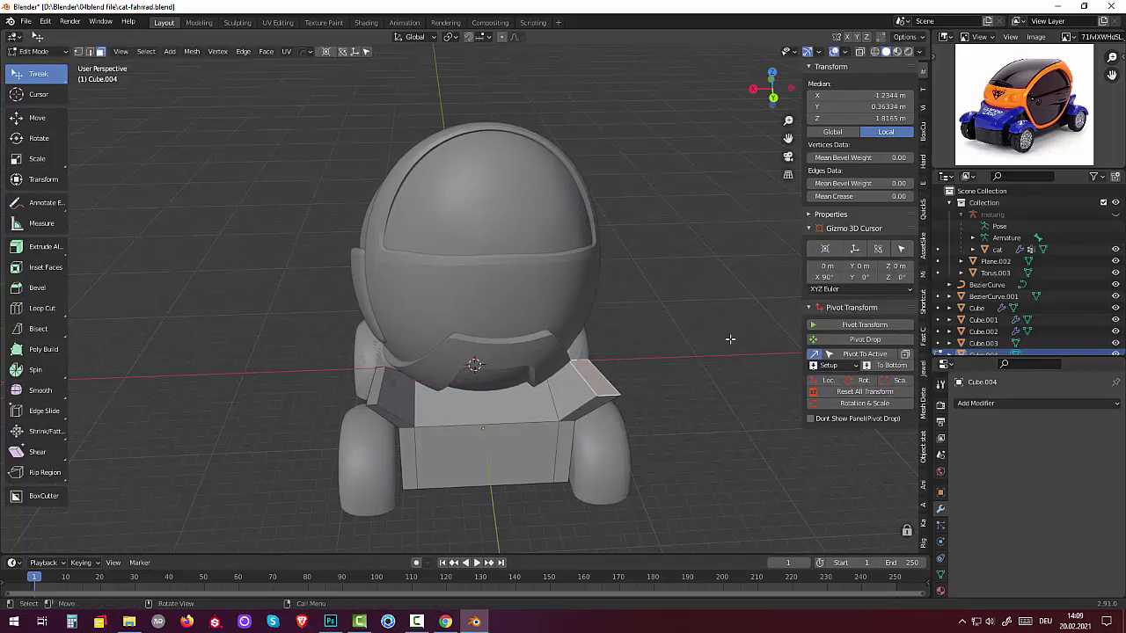
pyautogui.press('s')
pyautogui.press('x')
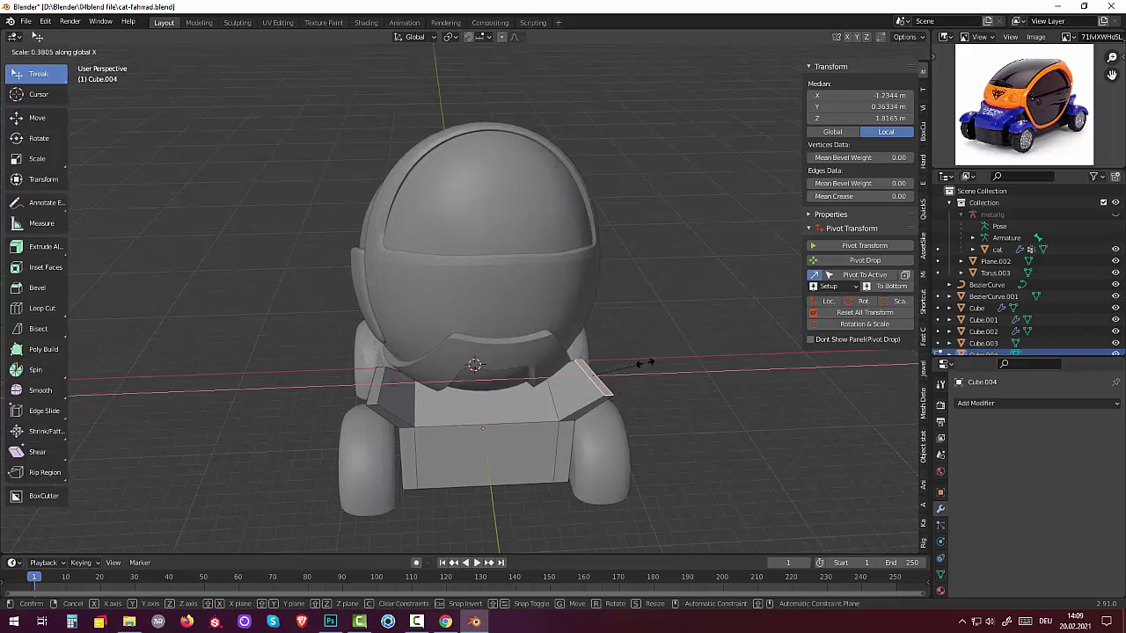
pyautogui.click(652, 361)
pyautogui.click(643, 439)
pyautogui.moveTo(643, 439)
pyautogui.mouseDown(button='middle')
pyautogui.moveTo(843, 353)
pyautogui.moveTo(168, 358)
pyautogui.moveTo(207, 312)
pyautogui.moveTo(467, 364)
pyautogui.moveTo(497, 385)
pyautogui.moveTo(416, 408)
pyautogui.moveTo(498, 401)
pyautogui.moveTo(479, 411)
pyautogui.moveTo(485, 390)
pyautogui.moveTo(605, 382)
pyautogui.moveTo(467, 392)
pyautogui.moveTo(365, 358)
pyautogui.mouseUp(button='middle')
pyautogui.scroll(-3, 472, 414)
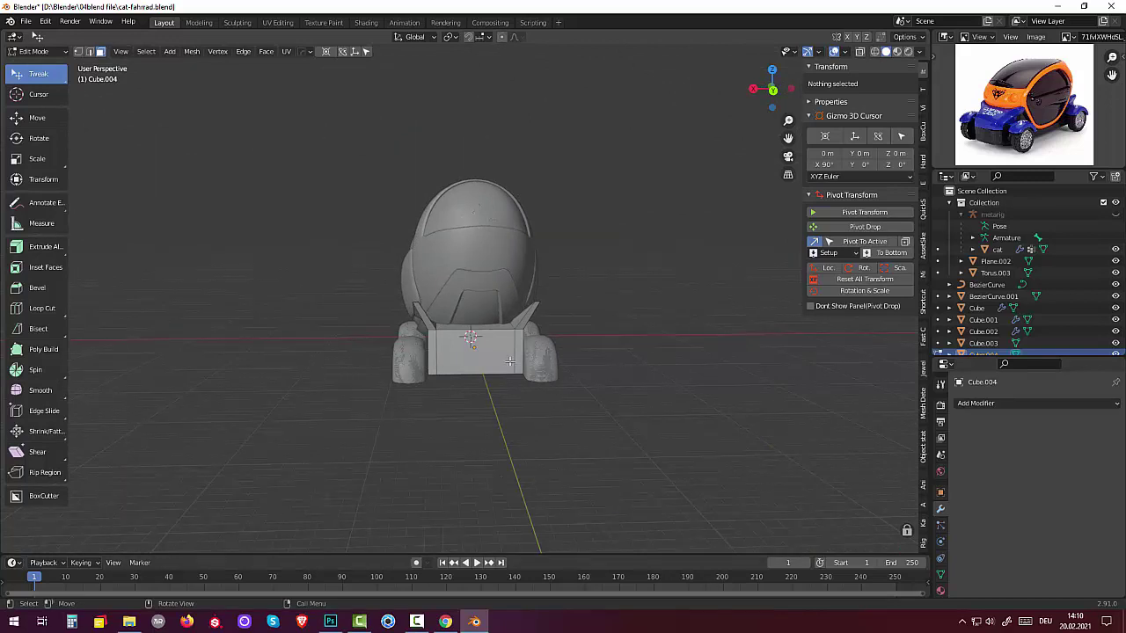
# - Inset the rear block's back face by 0.6536 m
pyautogui.moveTo(509, 361)
pyautogui.mouseDown(button='middle')
pyautogui.moveTo(563, 358)
pyautogui.moveTo(501, 350)
pyautogui.moveTo(516, 357)
pyautogui.moveTo(486, 368)
pyautogui.moveTo(507, 362)
pyautogui.mouseUp(button='middle')
pyautogui.click(507, 344)
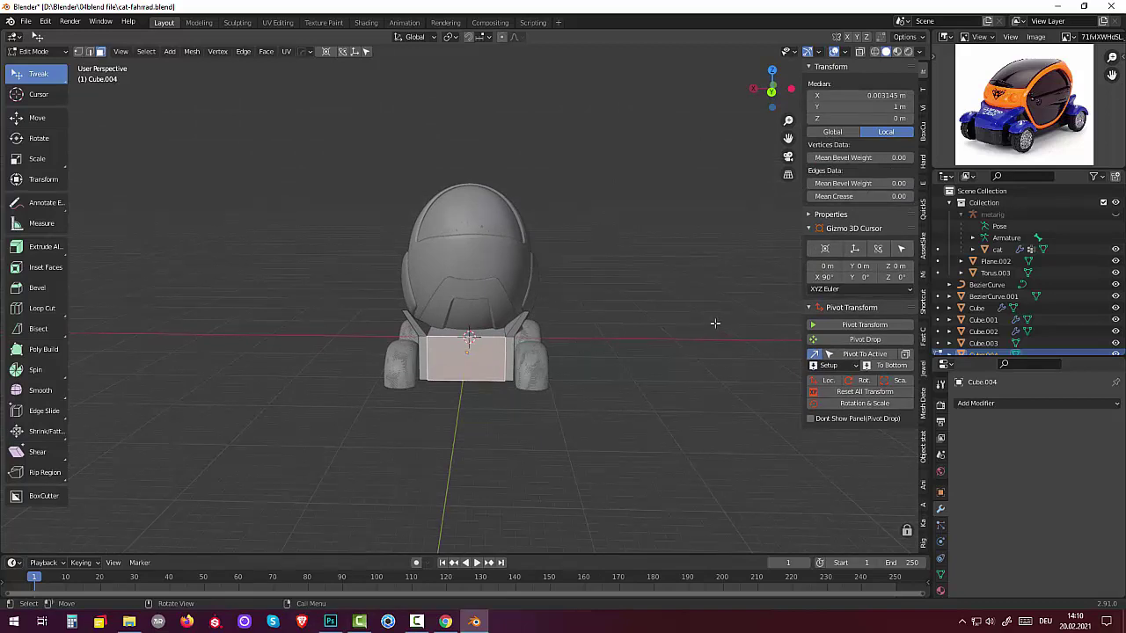
pyautogui.scroll(1, 606, 490)
pyautogui.scroll(2, 618, 467)
pyautogui.press('i')
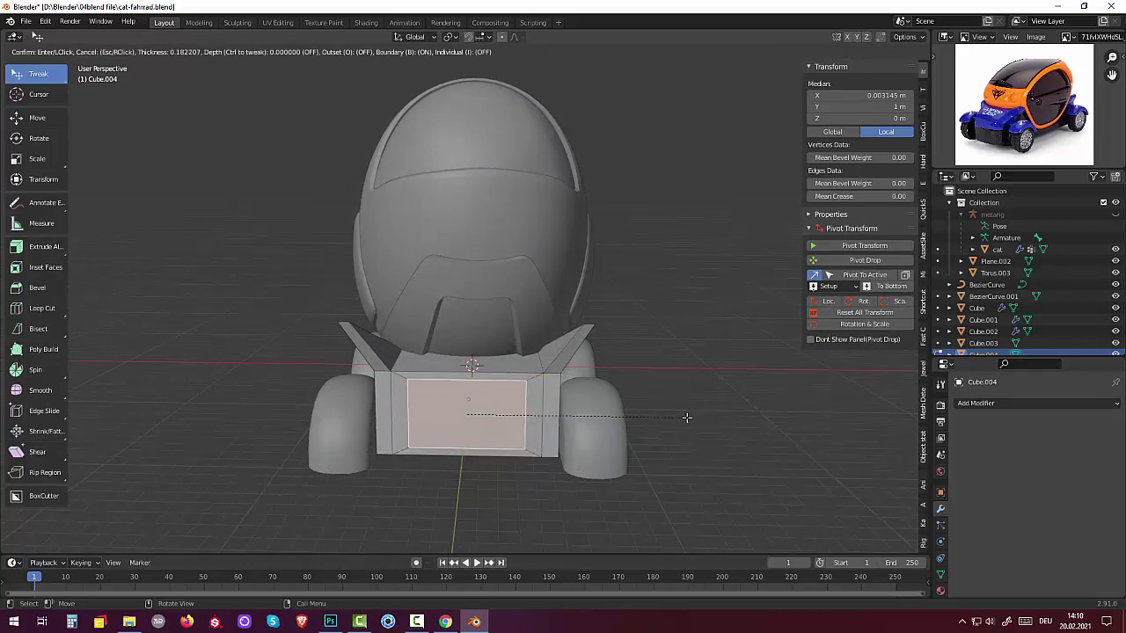
pyautogui.click(687, 417)
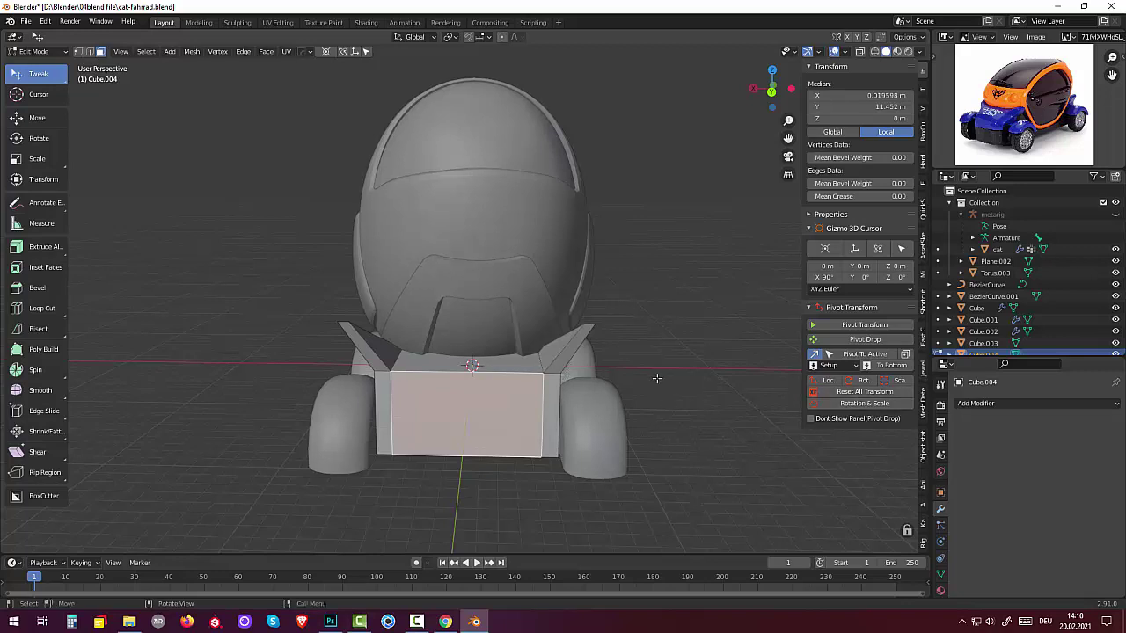
pyautogui.press('i')
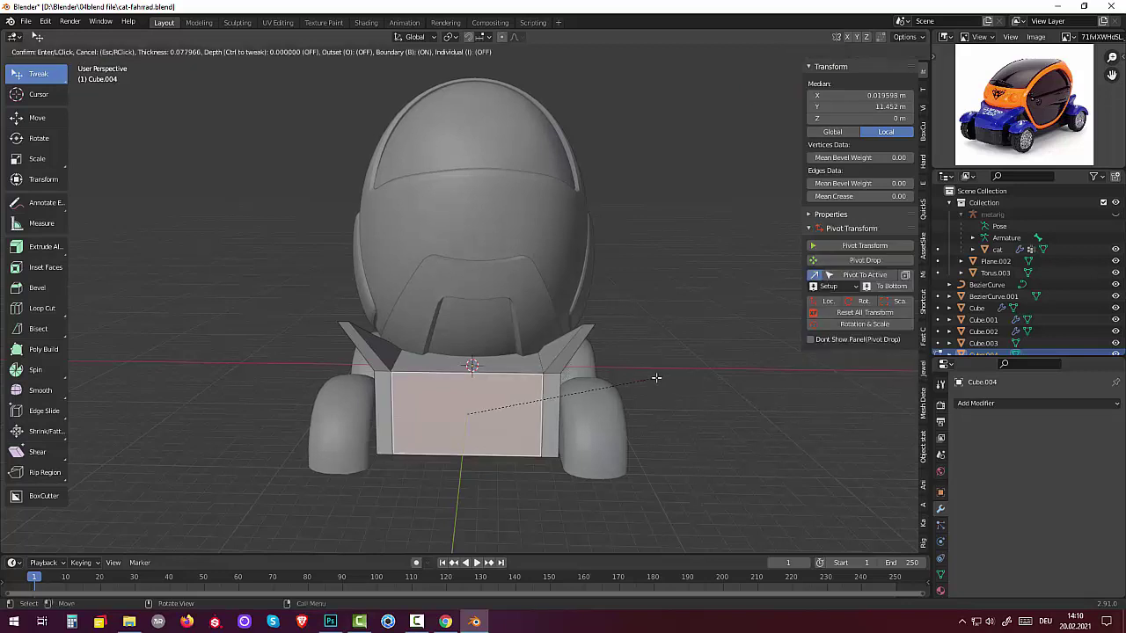
pyautogui.click(650, 379)
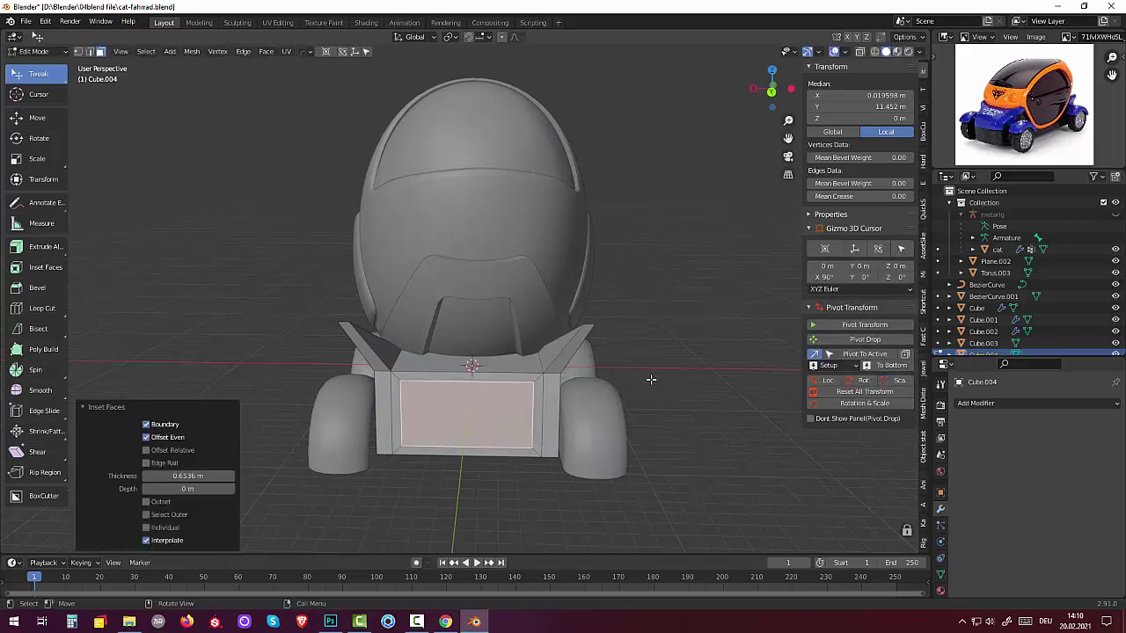
# - Push the inset panel 0.891 m inward and inset the recessed face by 0.1525 m
pyautogui.moveTo(651, 380); pyautogui.dragTo(602, 404, button='middle')
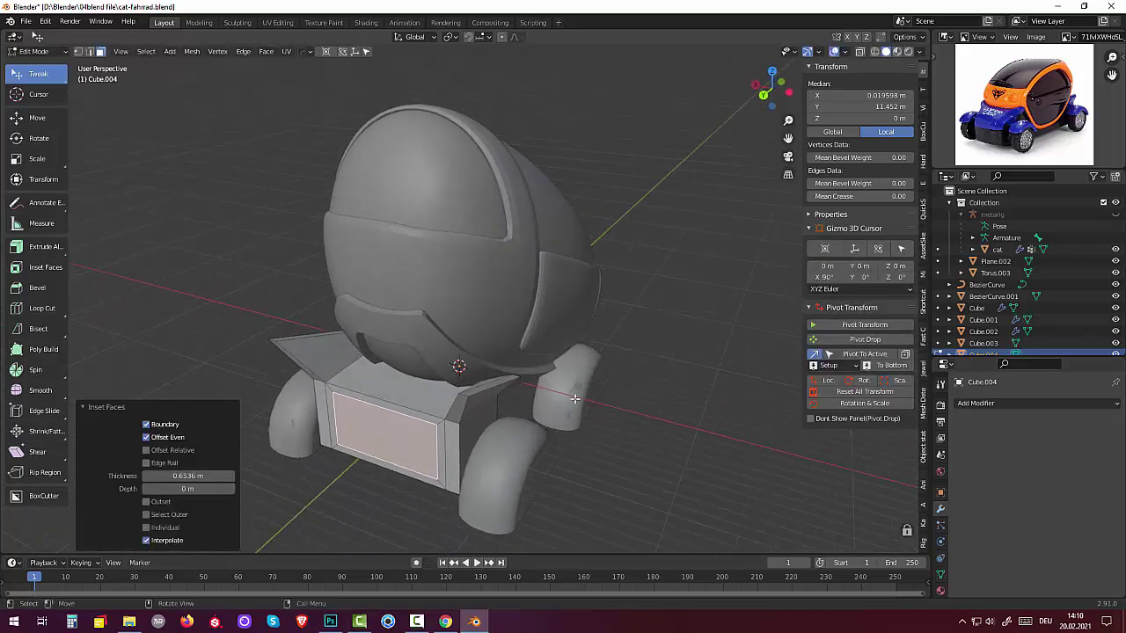
pyautogui.press('e')
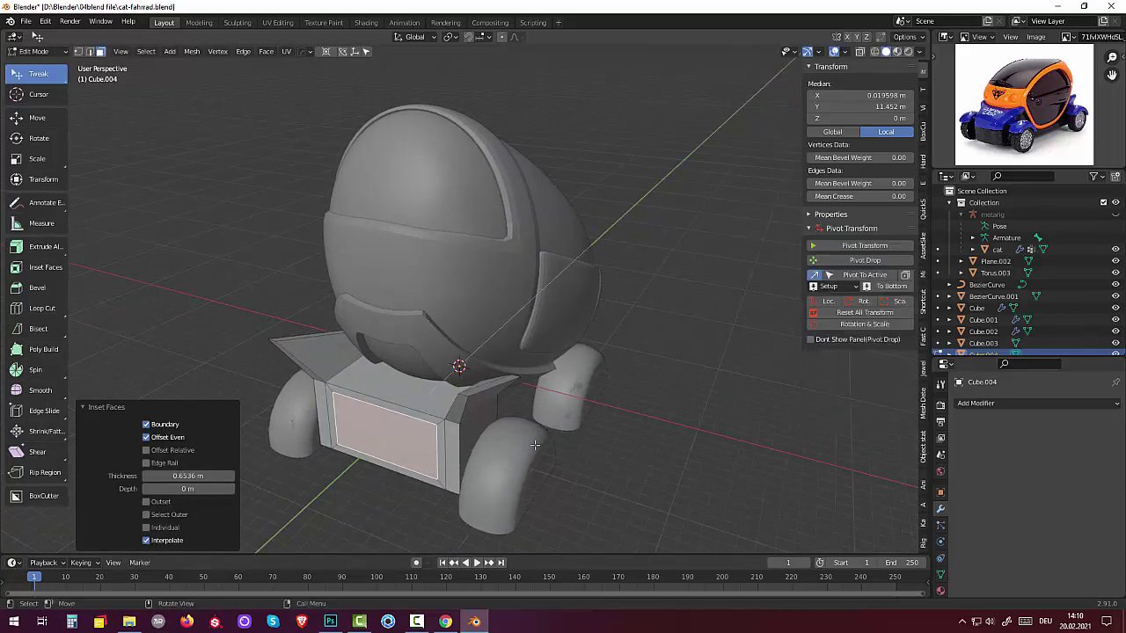
pyautogui.click(545, 442)
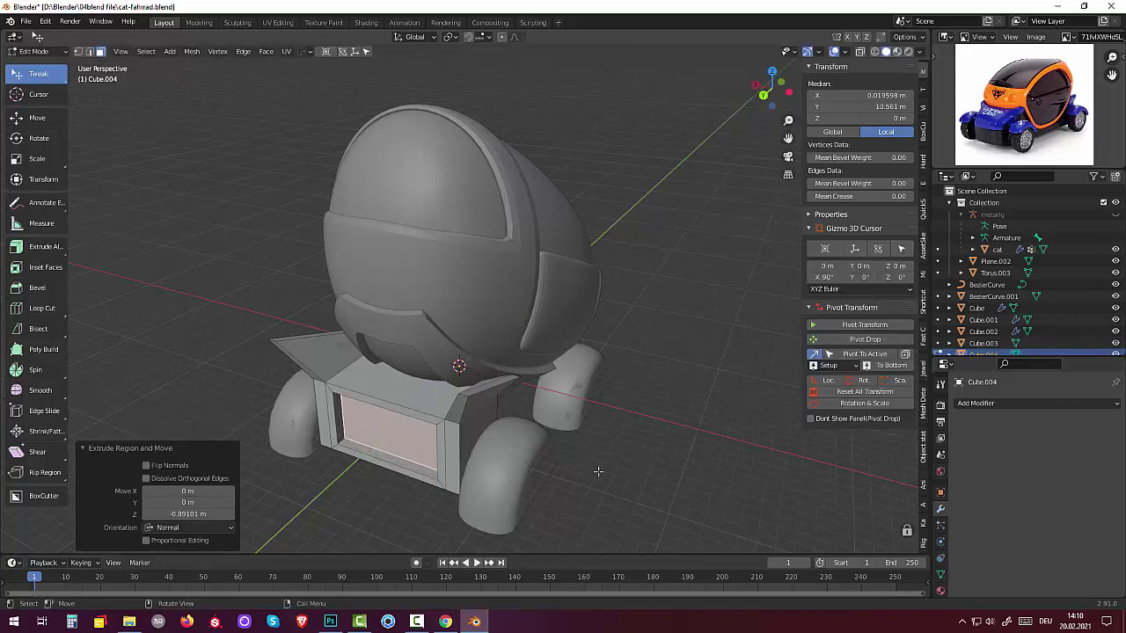
pyautogui.press('i')
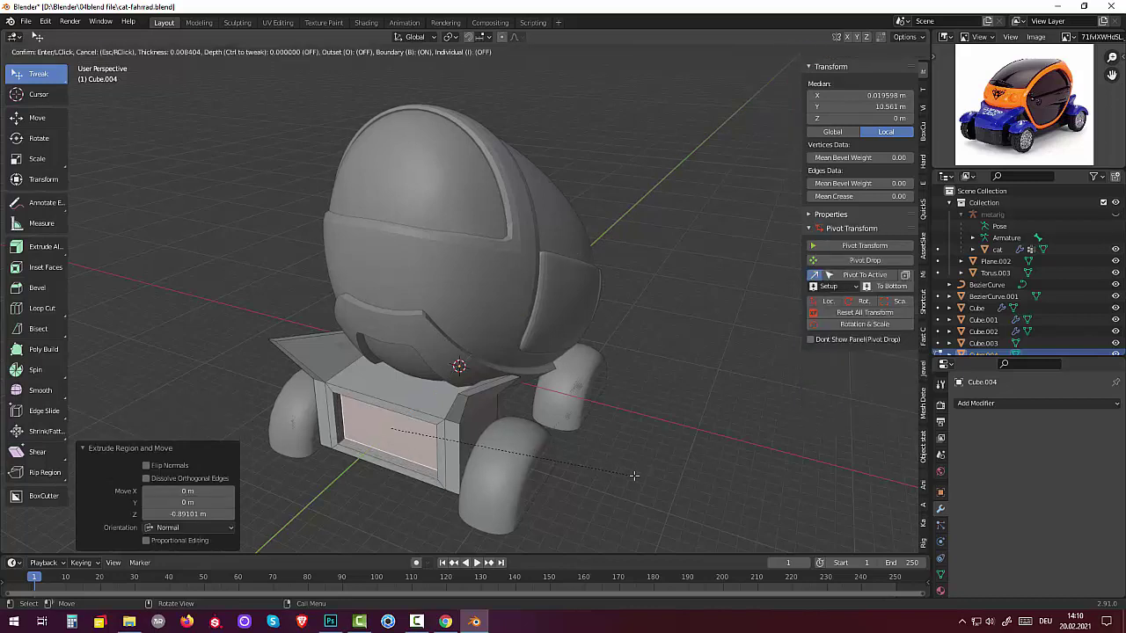
pyautogui.click(633, 476)
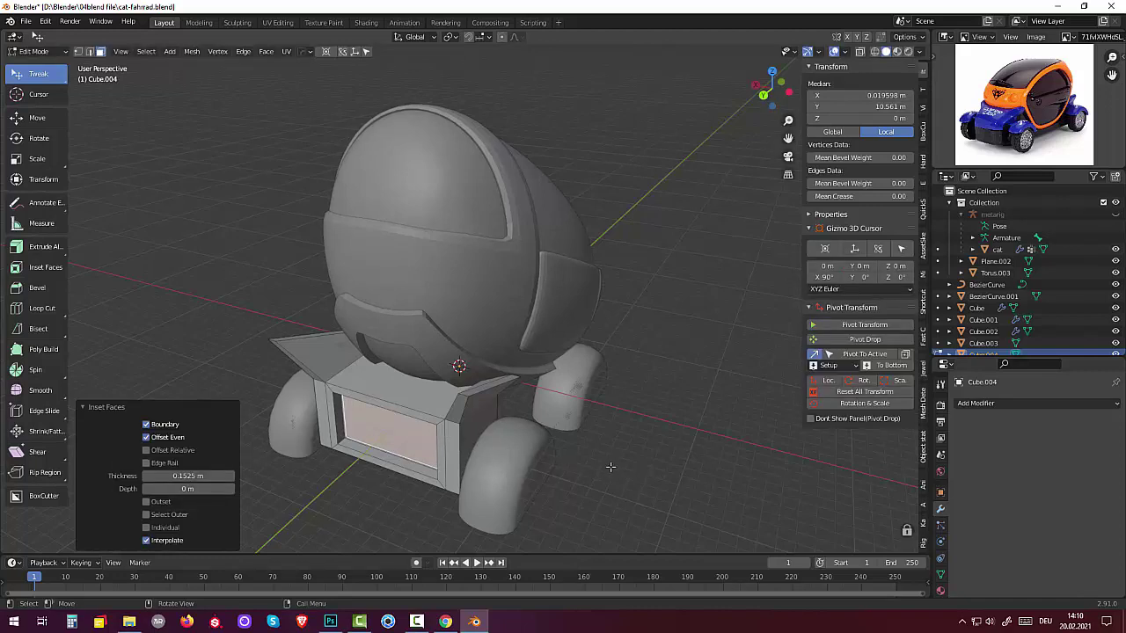
# - Extrude the inset front face of the box in place, then clear the selection
pyautogui.press('e')
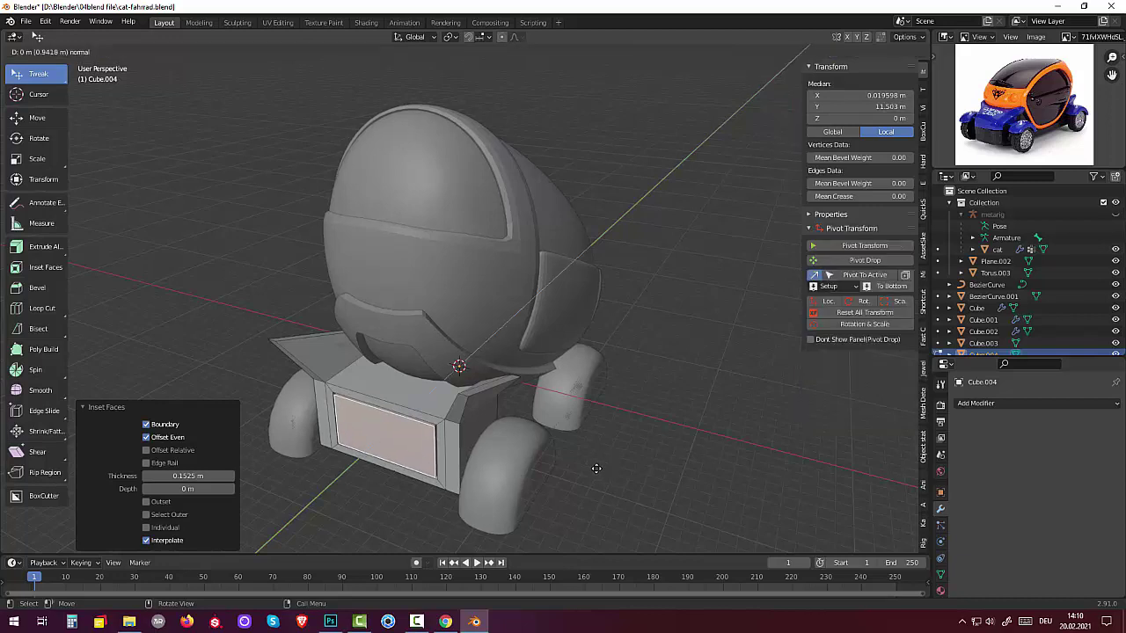
pyautogui.rightClick(596, 469)
pyautogui.hotkey('alt', 'a')
pyautogui.moveTo(596, 469)
pyautogui.mouseDown(button='middle')
pyautogui.moveTo(716, 463)
pyautogui.moveTo(584, 449)
pyautogui.moveTo(522, 417)
pyautogui.moveTo(414, 455)
pyautogui.moveTo(373, 411)
pyautogui.moveTo(623, 395)
pyautogui.moveTo(625, 422)
pyautogui.mouseUp(button='middle')
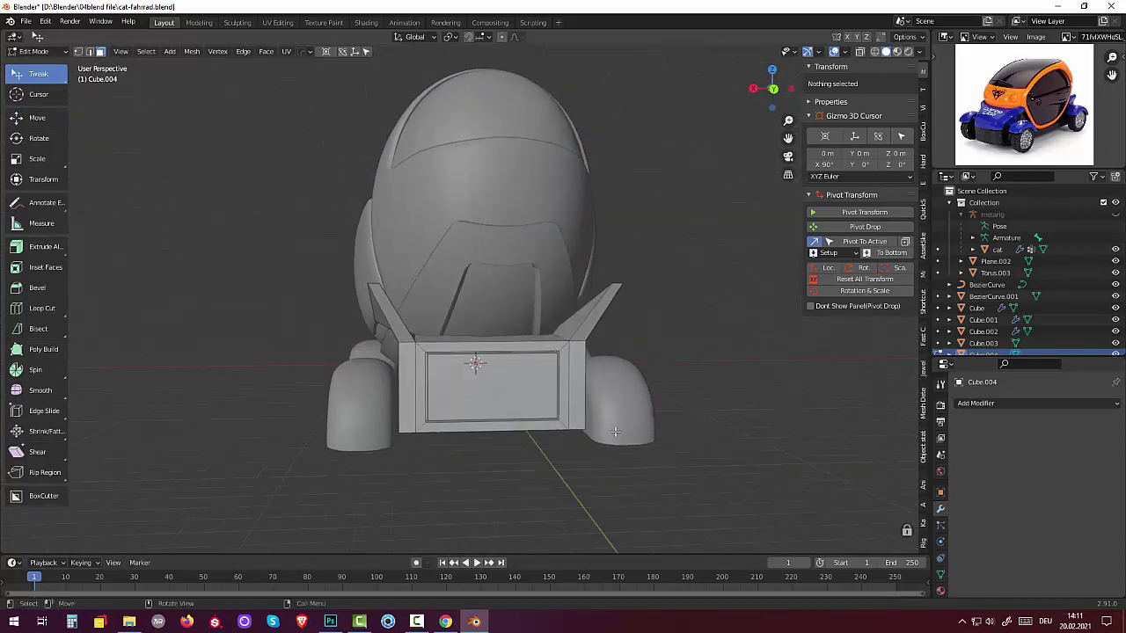
pyautogui.scroll(-2, 615, 432)
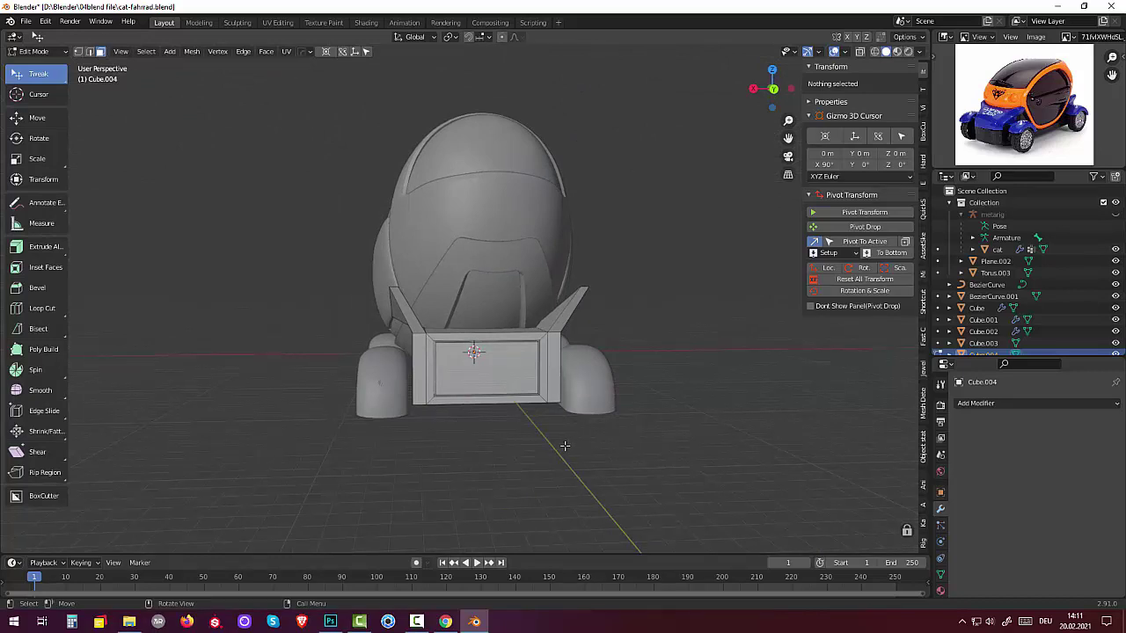
pyautogui.moveTo(565, 446)
pyautogui.mouseDown(button='middle')
pyautogui.moveTo(624, 468)
pyautogui.moveTo(618, 483)
pyautogui.moveTo(666, 467)
pyautogui.moveTo(678, 440)
pyautogui.moveTo(817, 449)
pyautogui.moveTo(840, 427)
pyautogui.moveTo(814, 466)
pyautogui.moveTo(790, 449)
pyautogui.moveTo(651, 487)
pyautogui.moveTo(643, 470)
pyautogui.moveTo(573, 462)
pyautogui.moveTo(537, 424)
pyautogui.moveTo(571, 429)
pyautogui.mouseUp(button='middle')
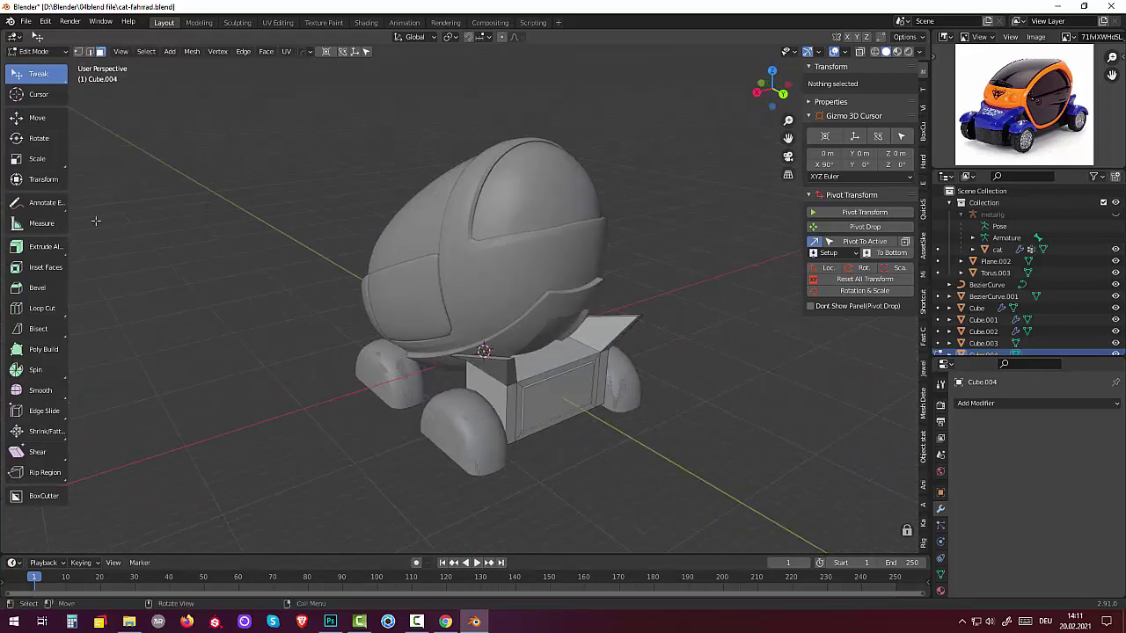
pyautogui.click(50, 50)
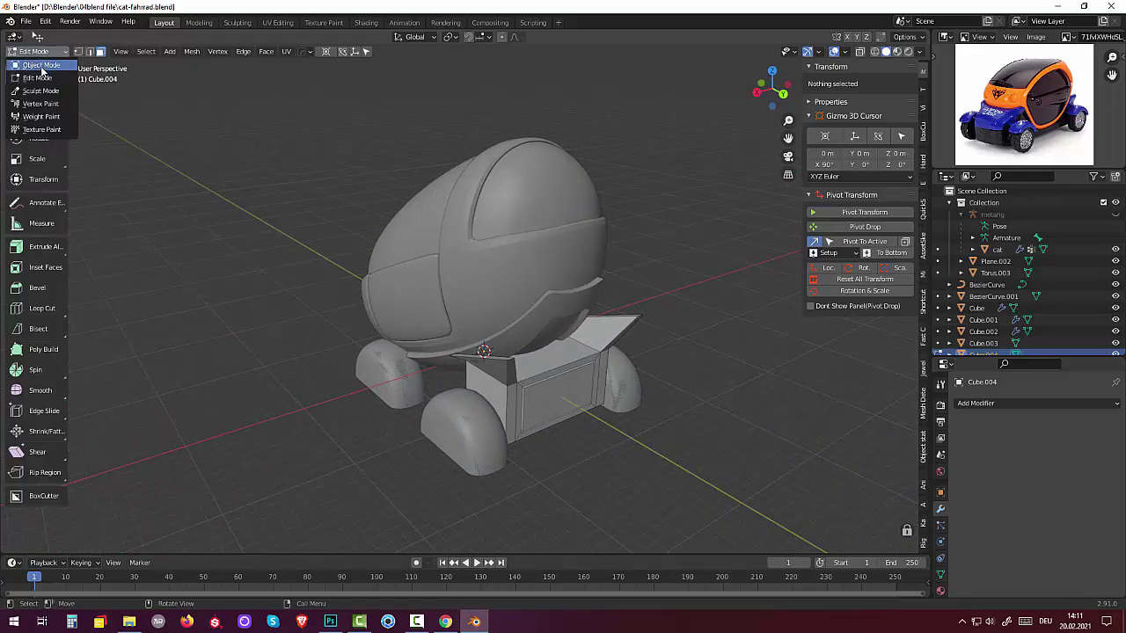
# - In Object Mode, add a trial HardOps bevel to Cube.004, then undo it
pyautogui.click(41, 66)
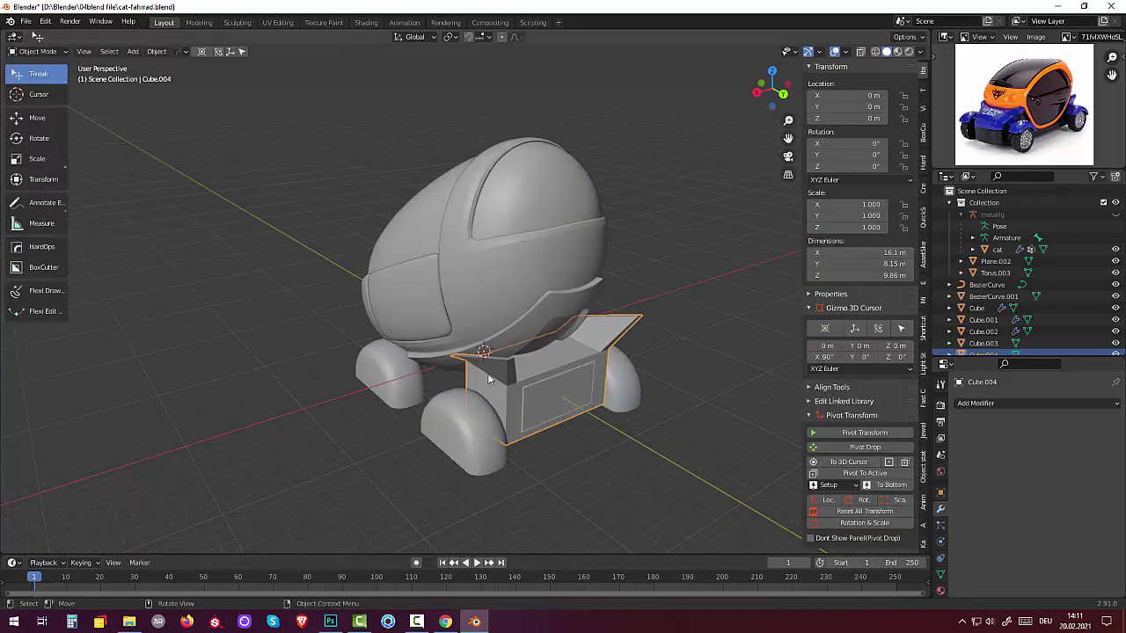
pyautogui.press('q')
pyautogui.click(670, 421)
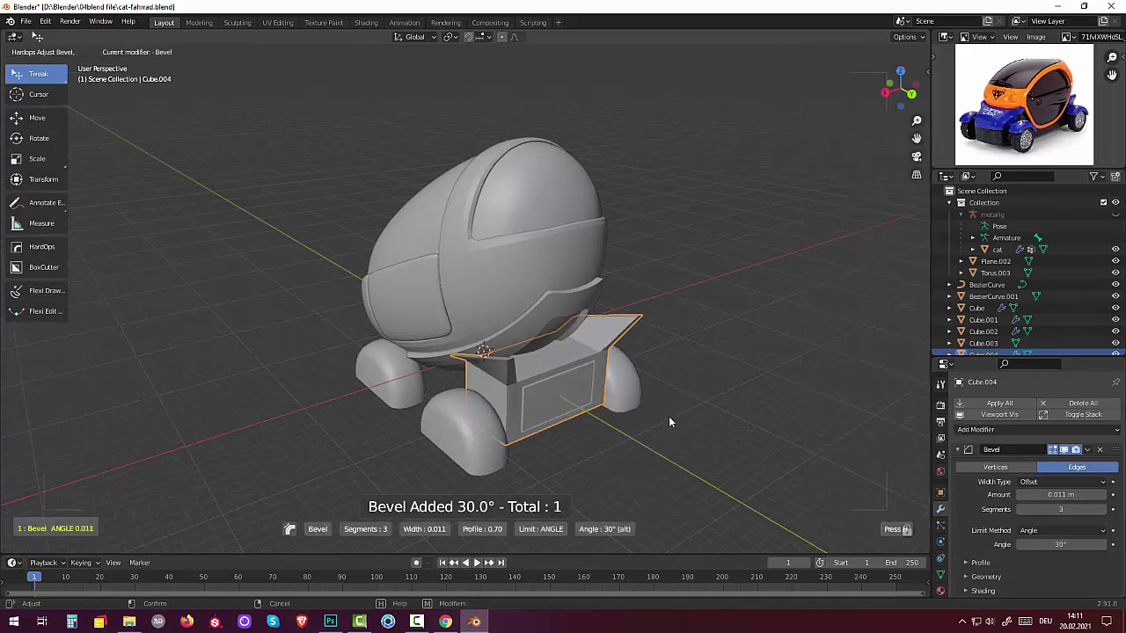
pyautogui.click(610, 436)
pyautogui.press('n')
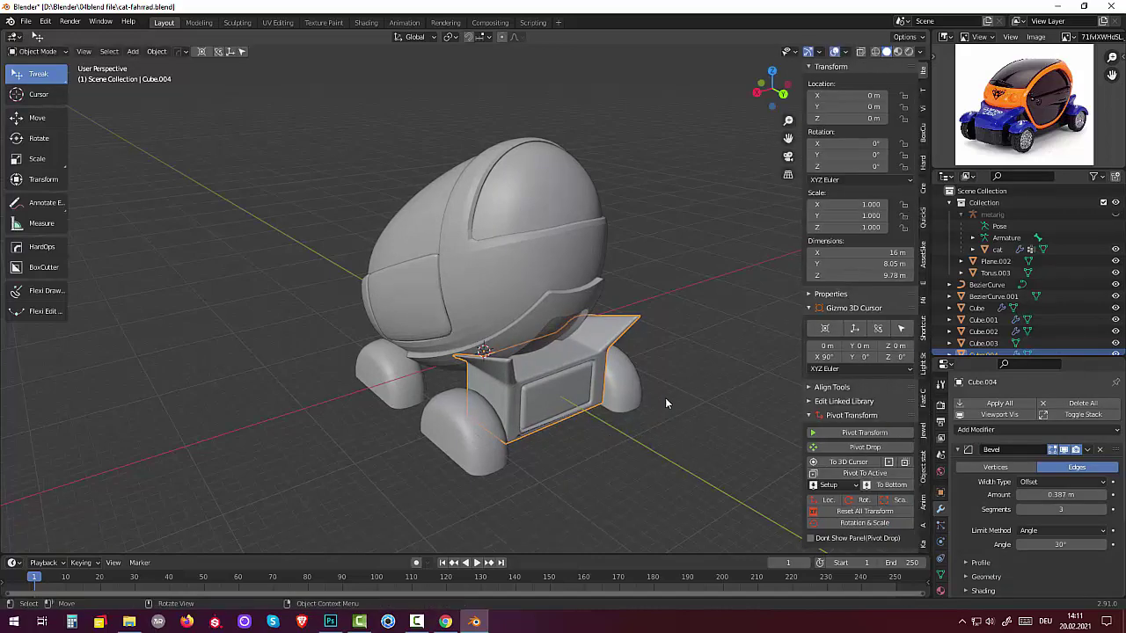
pyautogui.moveTo(665, 397)
pyautogui.mouseDown(button='middle')
pyautogui.moveTo(610, 427)
pyautogui.moveTo(439, 344)
pyautogui.moveTo(401, 438)
pyautogui.moveTo(468, 424)
pyautogui.moveTo(582, 365)
pyautogui.moveTo(635, 366)
pyautogui.moveTo(696, 393)
pyautogui.moveTo(738, 377)
pyautogui.moveTo(742, 396)
pyautogui.moveTo(713, 447)
pyautogui.moveTo(640, 454)
pyautogui.moveTo(602, 422)
pyautogui.mouseUp(button='middle')
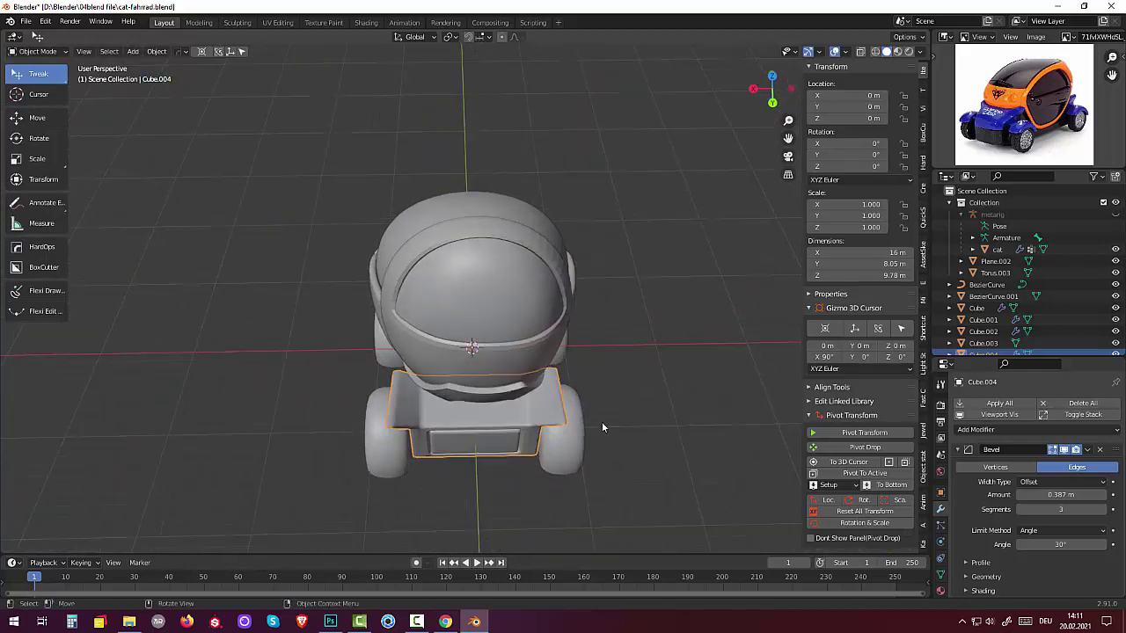
pyautogui.hotkey('ctrl', 'z')
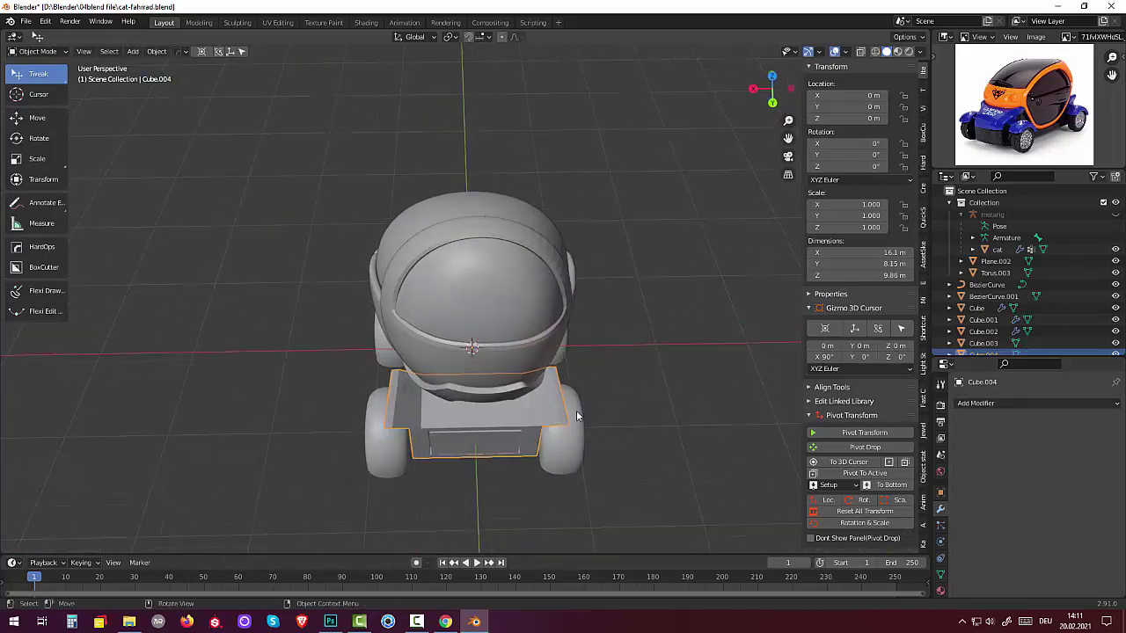
# - In Edit Mode, scale the right wing's outer edge outward along X
pyautogui.click(40, 53)
pyautogui.click(48, 79)
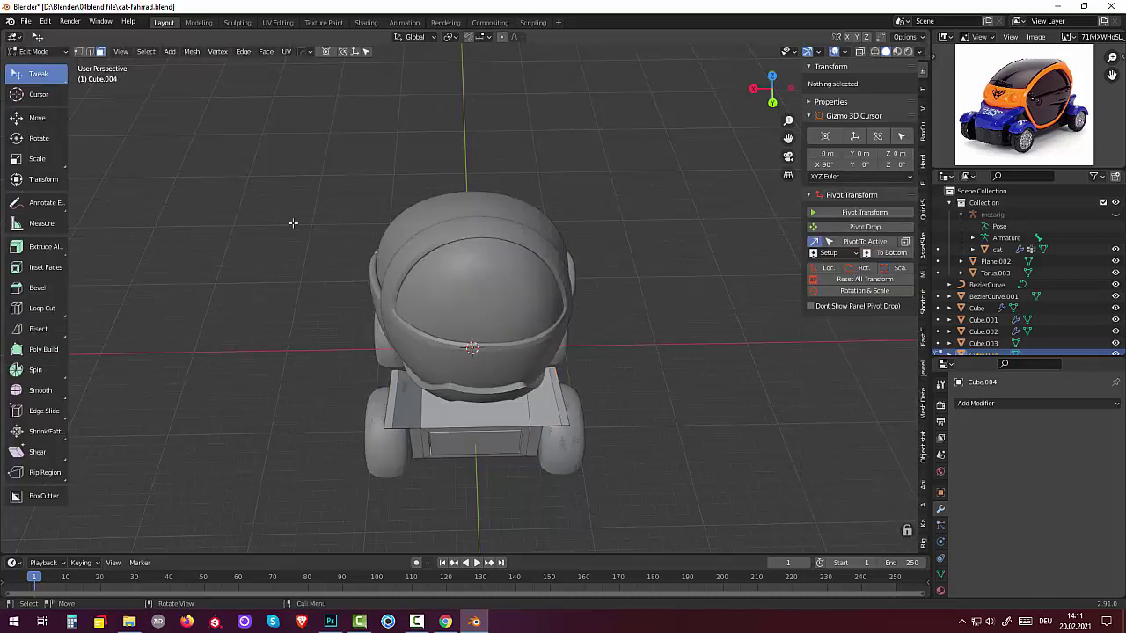
pyautogui.click(561, 402)
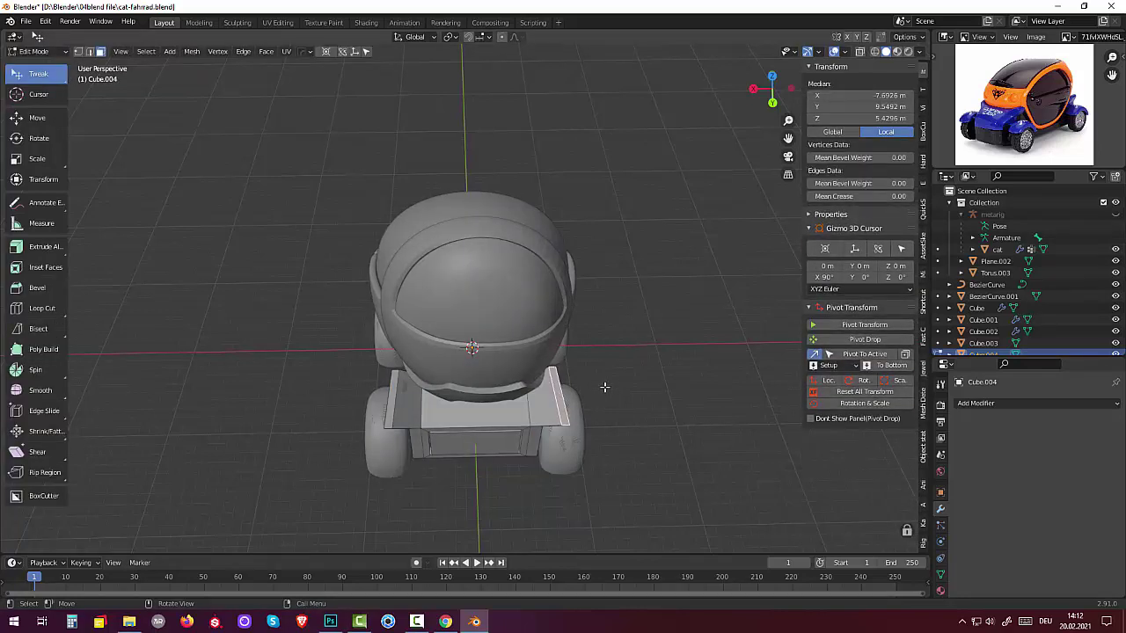
pyautogui.press('s')
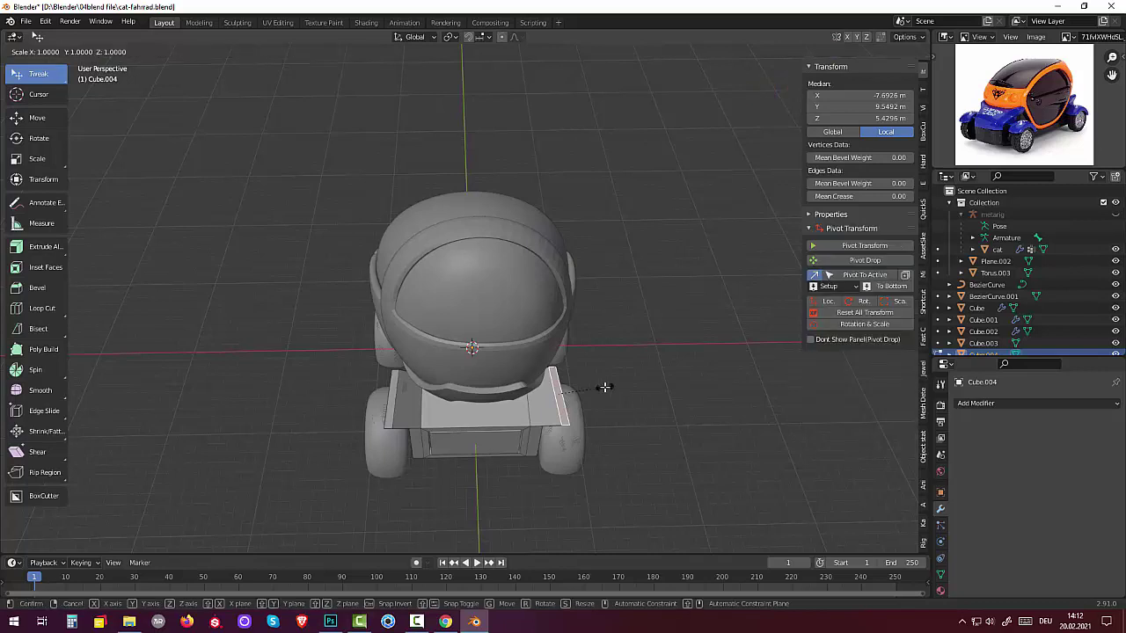
pyautogui.press('x')
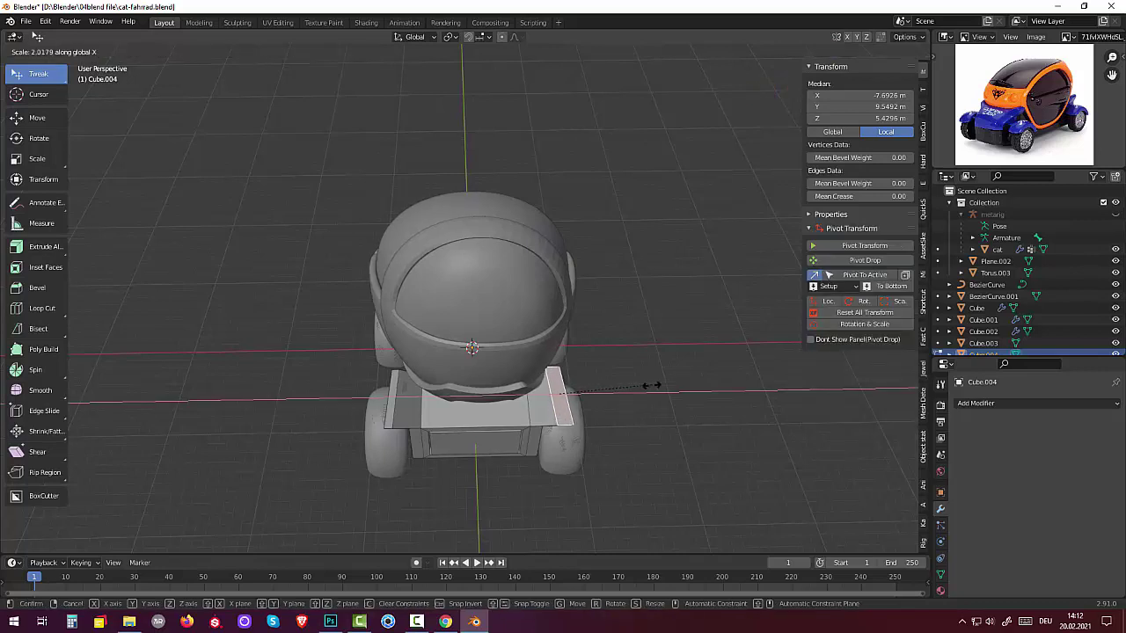
pyautogui.click(619, 387)
# - Scale the left wing's outer edge to 1.968 along X and return to Object Mode
pyautogui.click(394, 398)
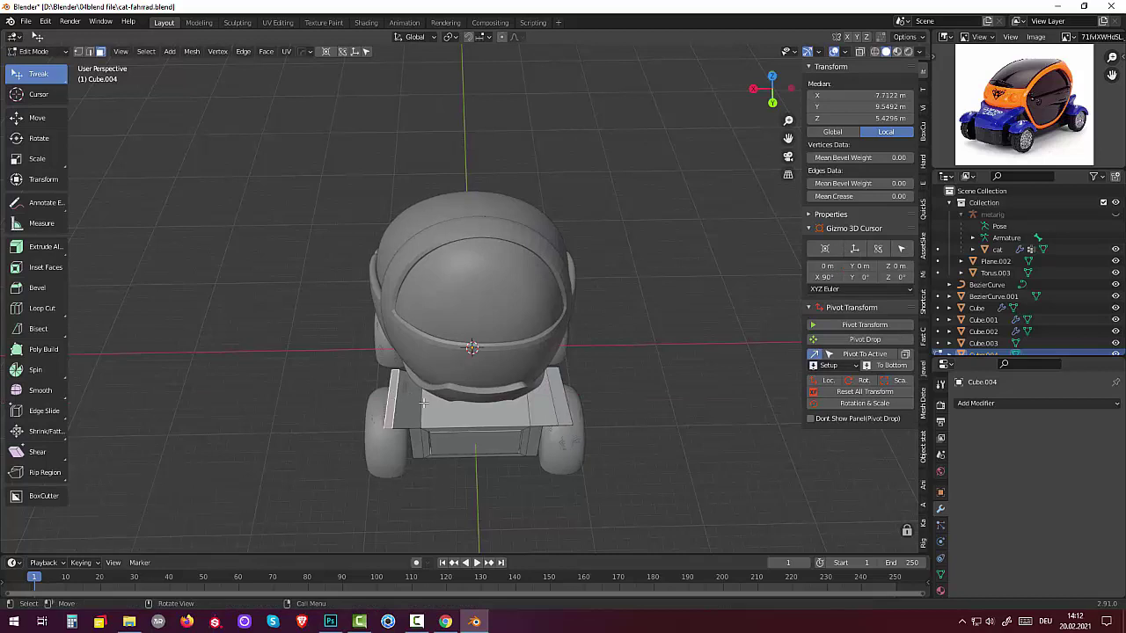
pyautogui.press('s')
pyautogui.press('x')
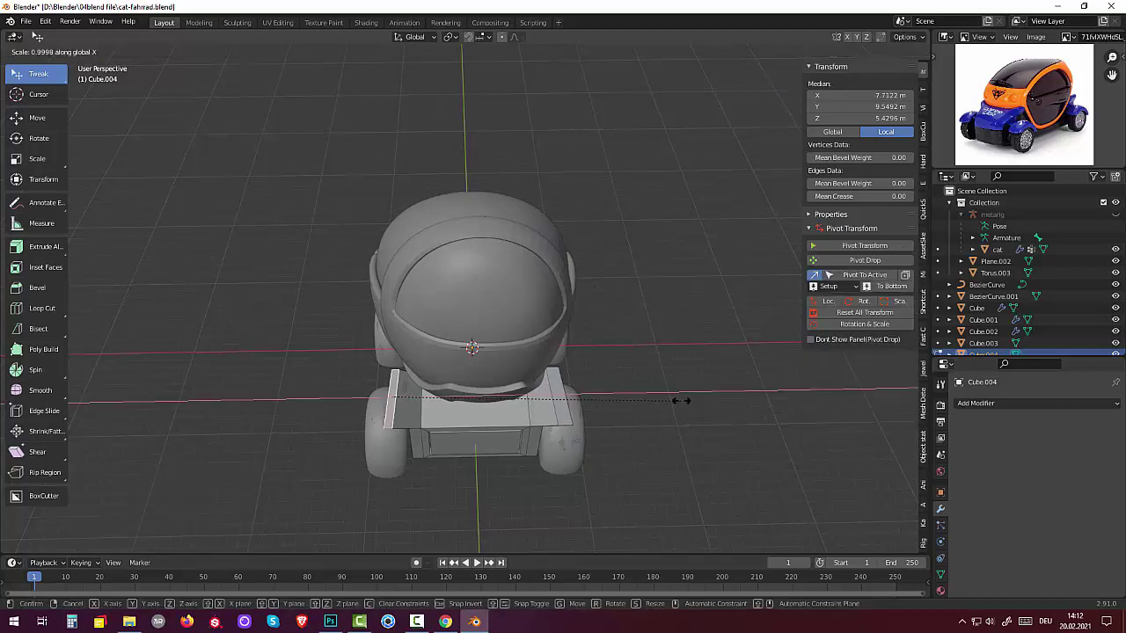
pyautogui.press('Return')
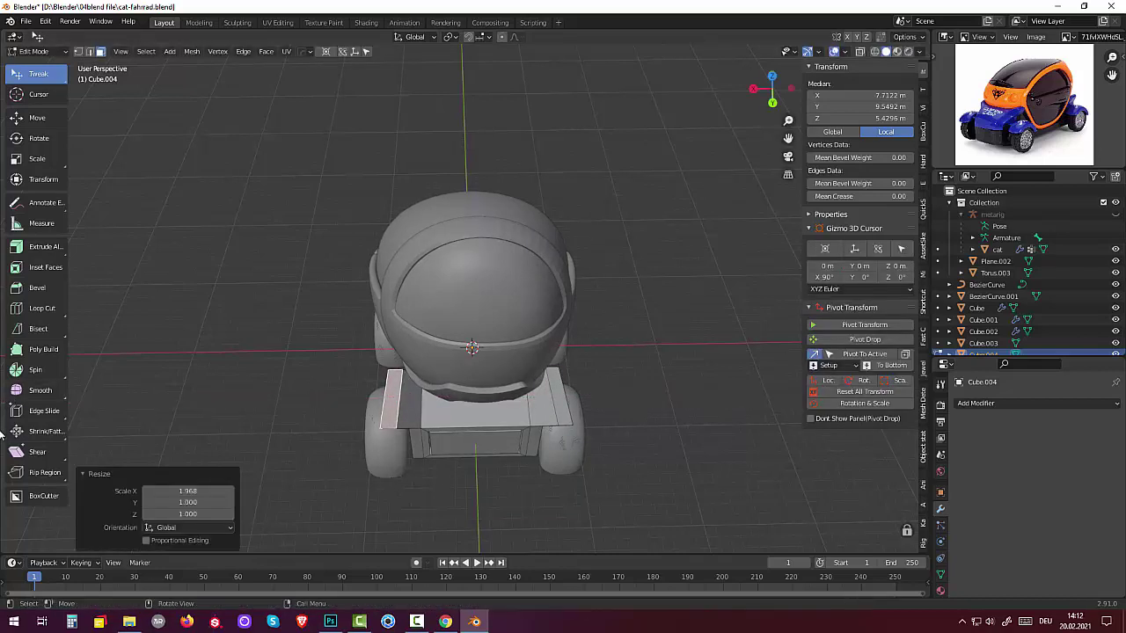
pyautogui.moveTo(717, 385)
pyautogui.mouseDown(button='middle')
pyautogui.moveTo(411, 412)
pyautogui.moveTo(609, 470)
pyautogui.moveTo(442, 472)
pyautogui.moveTo(426, 463)
pyautogui.mouseUp(button='middle')
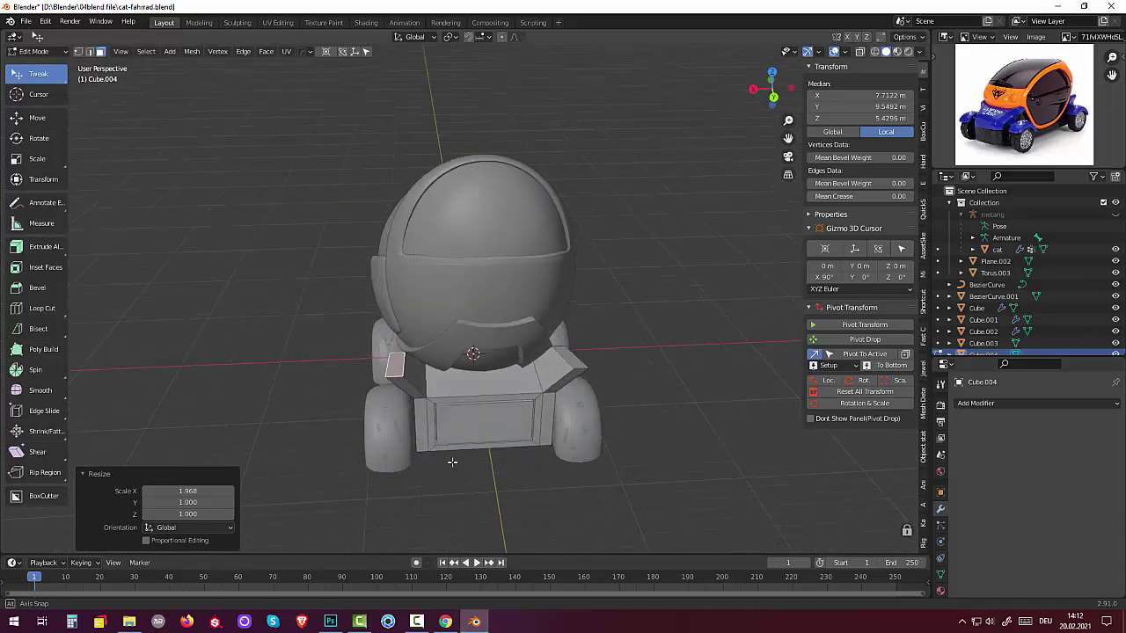
pyautogui.click(27, 51)
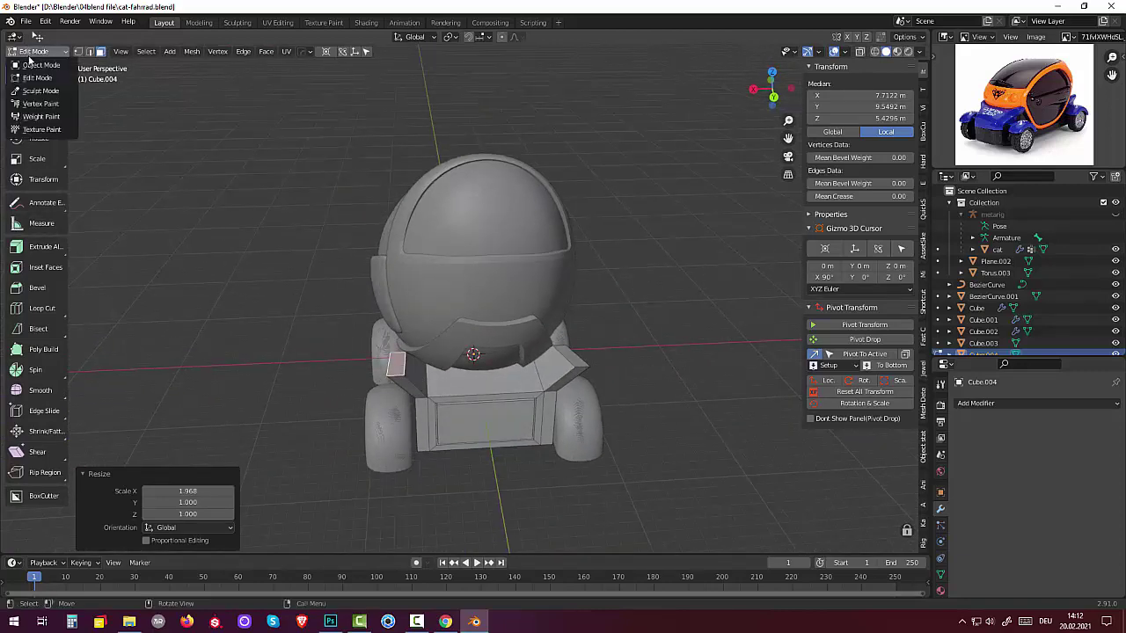
pyautogui.click(34, 70)
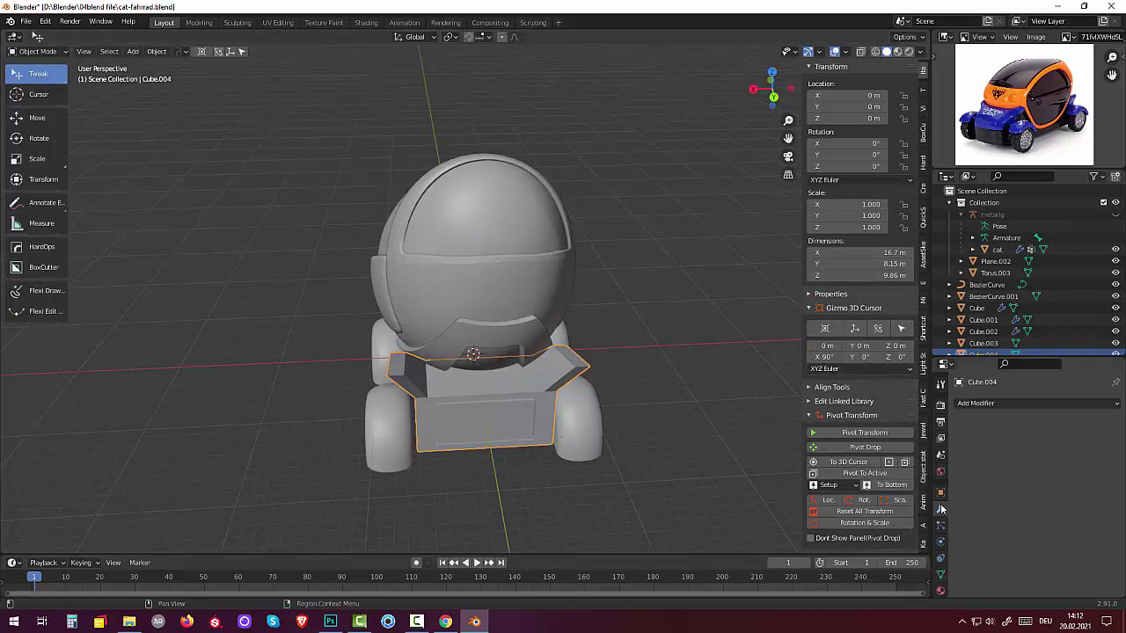
# - Add a Subdivision Surface modifier with Levels Viewport set to 2
pyautogui.click(975, 404)
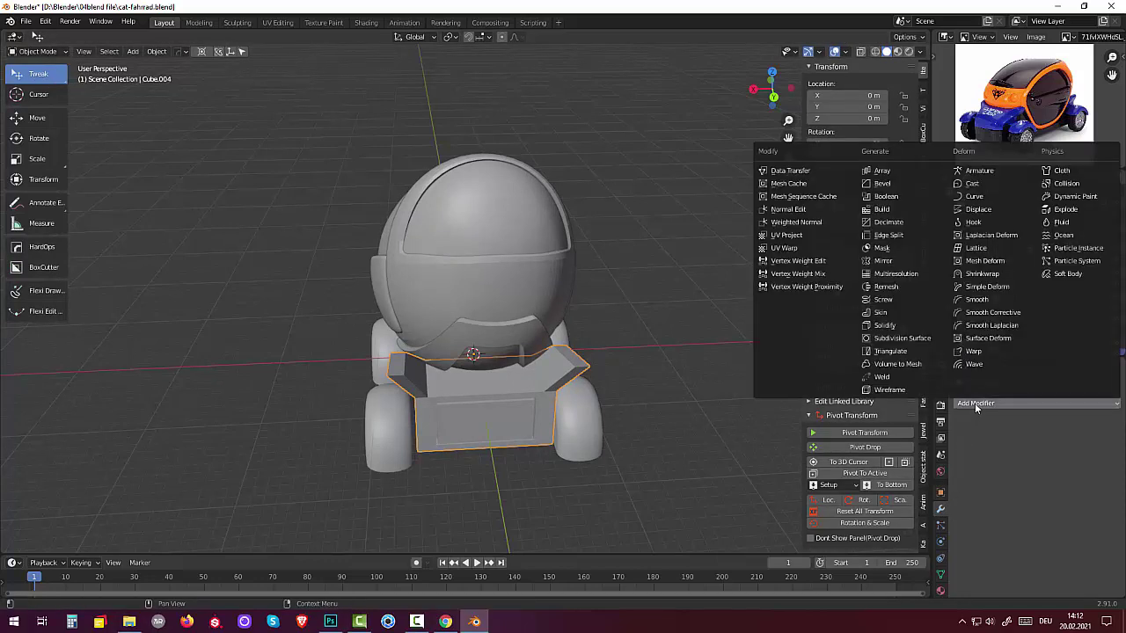
pyautogui.click(902, 338)
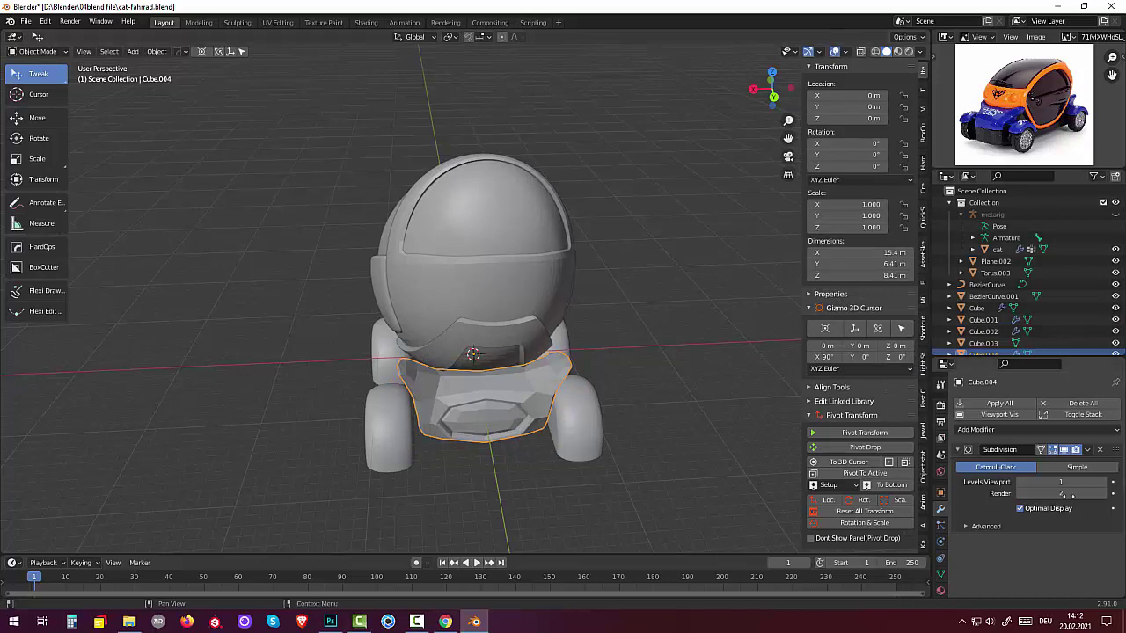
pyautogui.moveTo(1060, 482); pyautogui.dragTo(1078, 483)
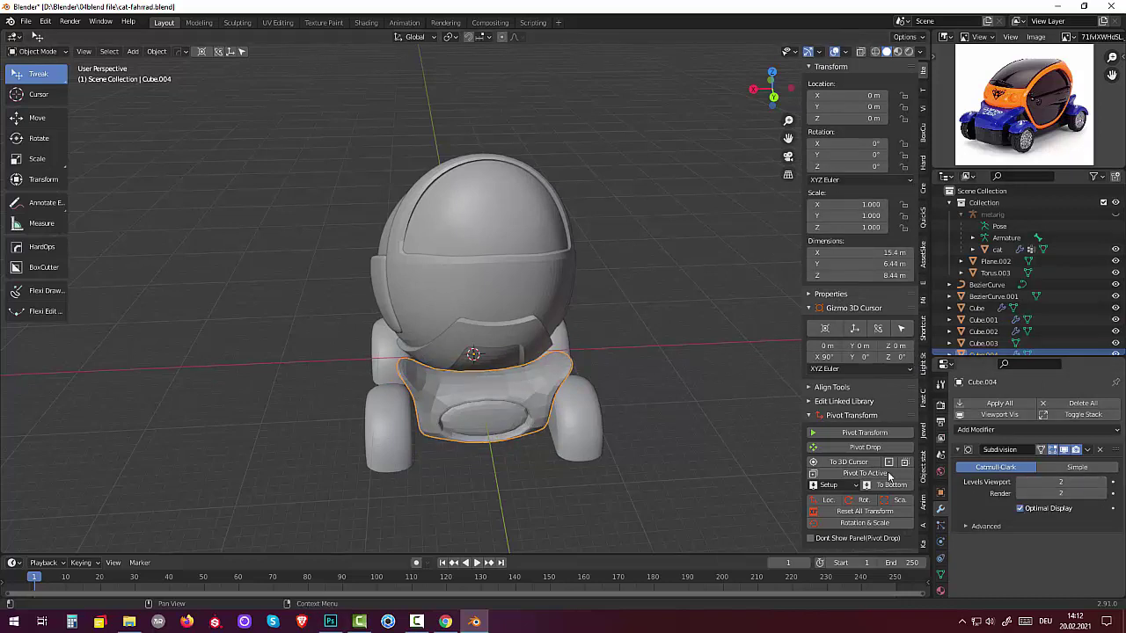
# - In Edit Mode, drag a wing flap vertex to a new position
pyautogui.moveTo(754, 390)
pyautogui.mouseDown(button='middle')
pyautogui.moveTo(763, 339)
pyautogui.moveTo(834, 367)
pyautogui.moveTo(752, 378)
pyautogui.moveTo(735, 376)
pyautogui.moveTo(739, 360)
pyautogui.mouseUp(button='middle')
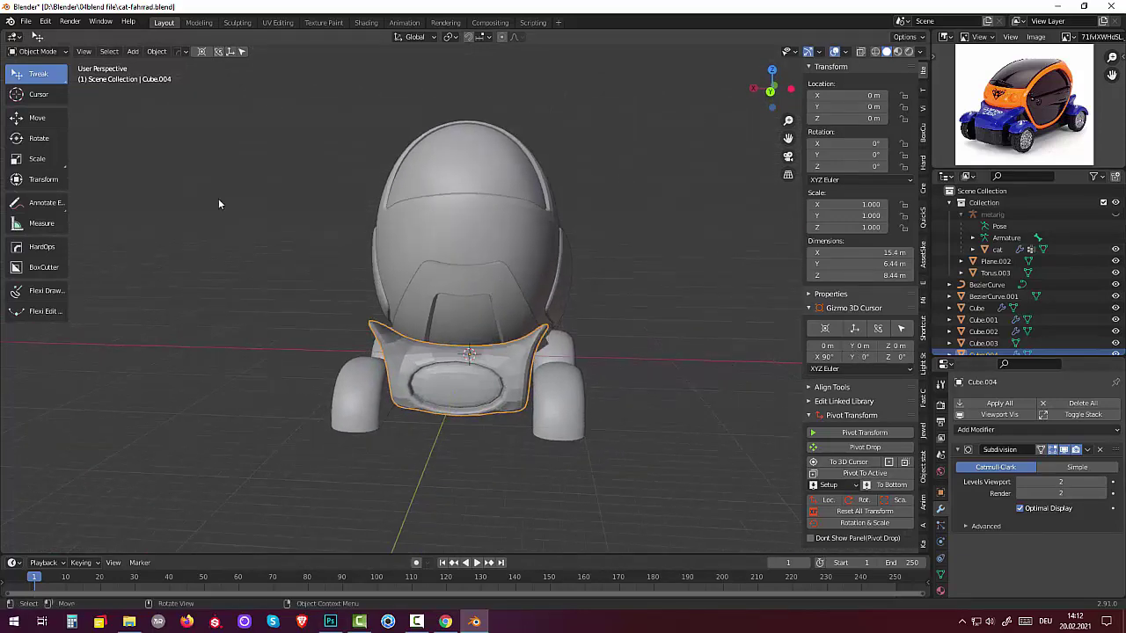
pyautogui.click(27, 51)
pyautogui.click(35, 78)
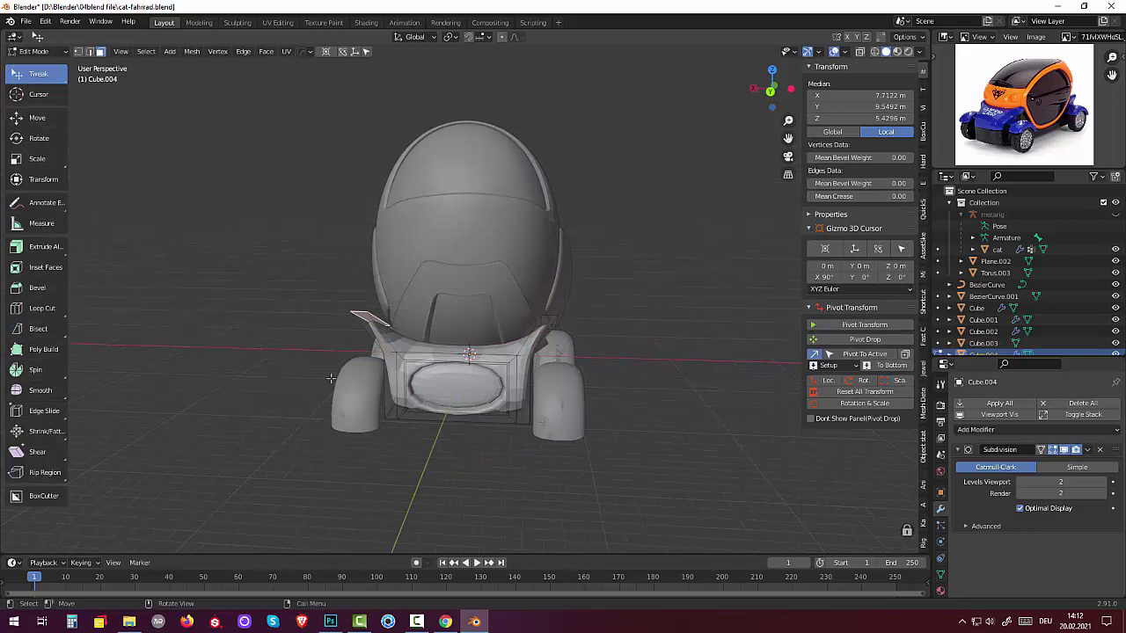
pyautogui.moveTo(457, 356); pyautogui.dragTo(388, 303, button='middle')
pyautogui.moveTo(387, 303); pyautogui.dragTo(371, 299)
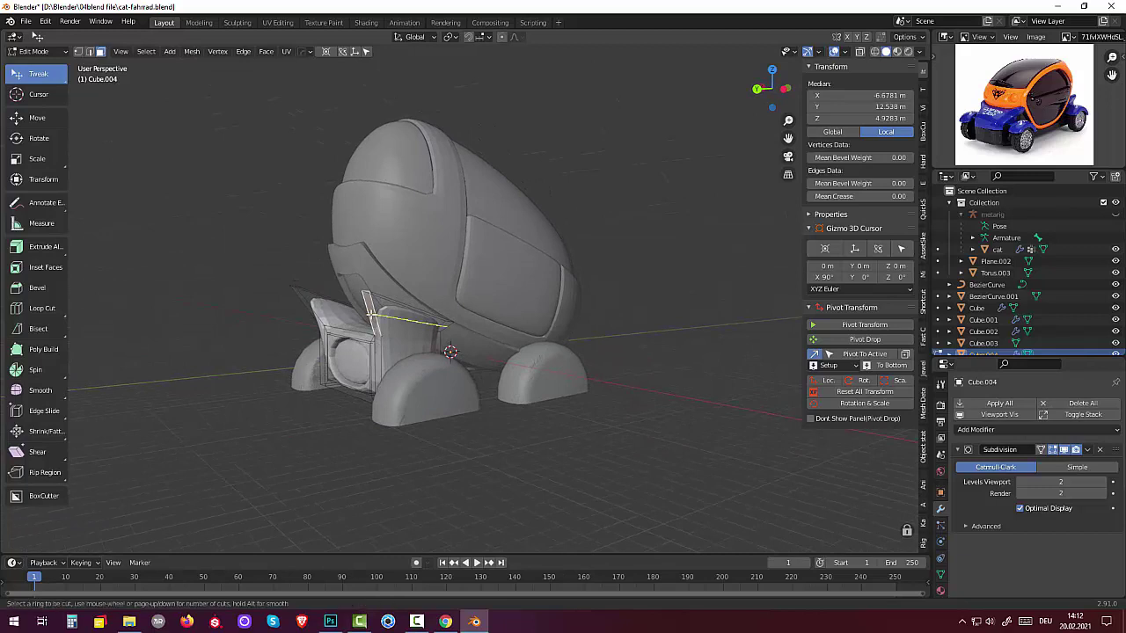
# - Slide a run of wing edges along the wing
pyautogui.press('g')
pyautogui.press('g')
pyautogui.click(366, 299)
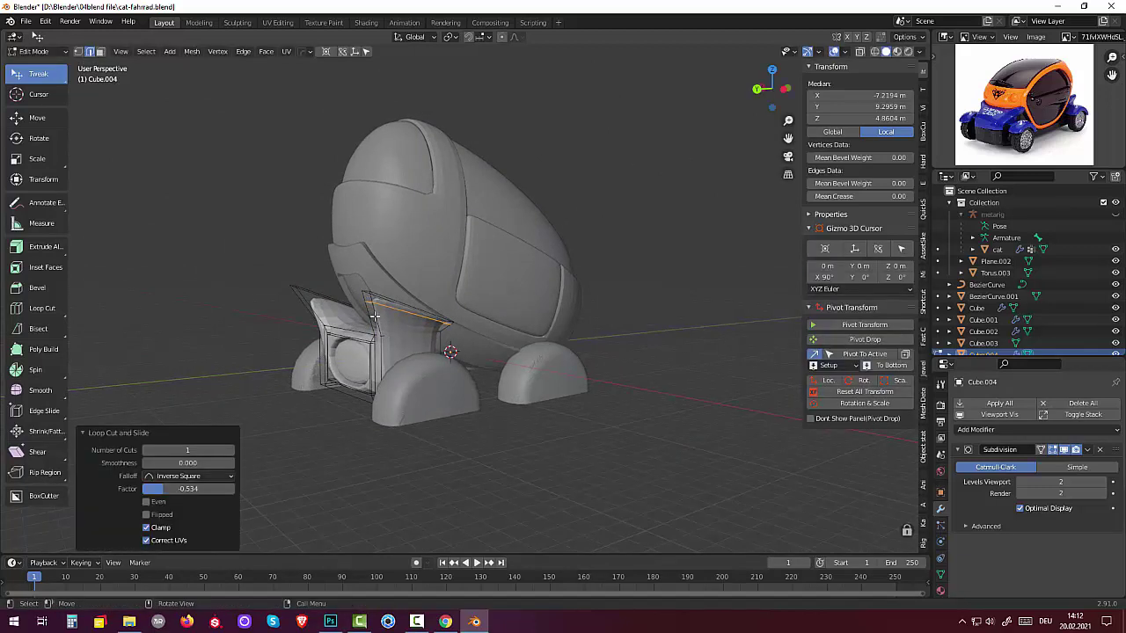
pyautogui.click(381, 305)
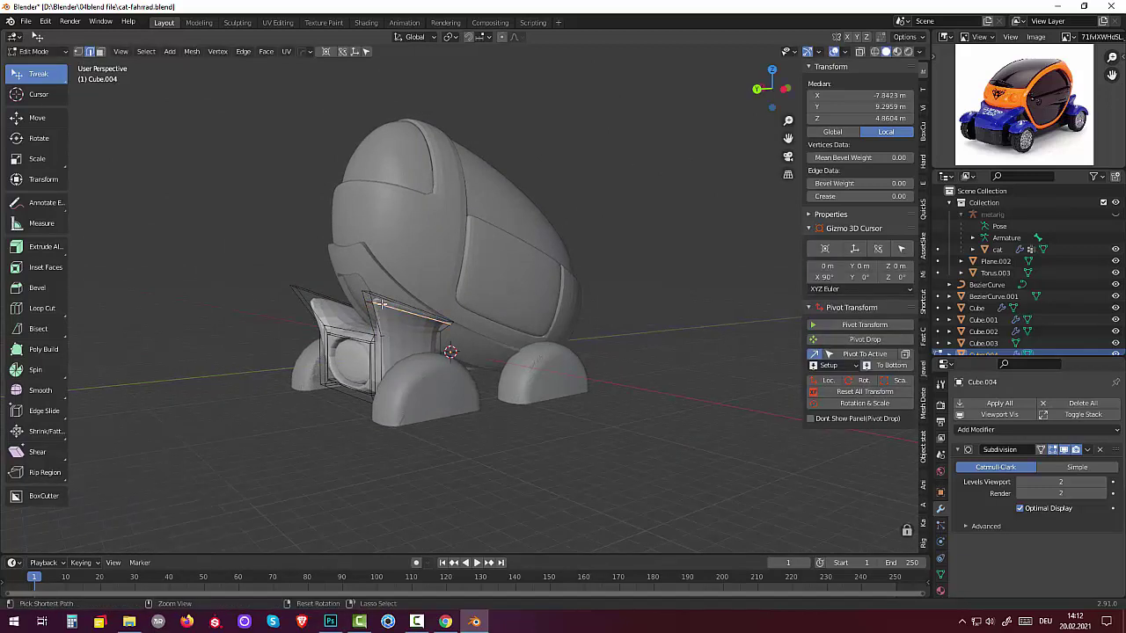
pyautogui.keyDown('alt'); pyautogui.click(379, 303); pyautogui.keyUp('alt')
pyautogui.press('g')
pyautogui.press('g')
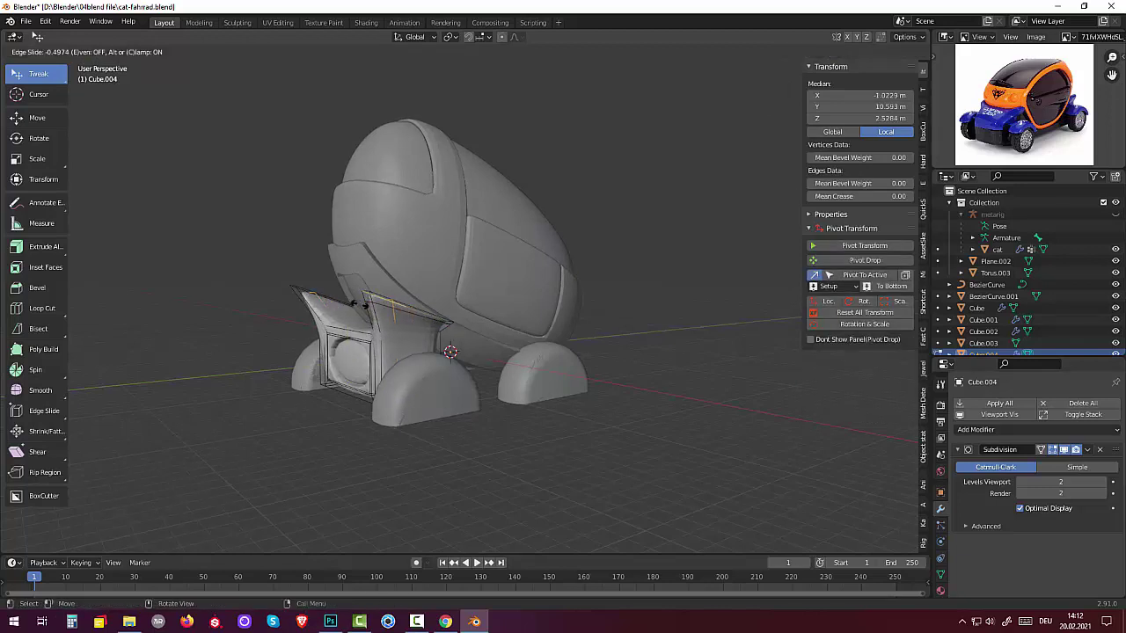
pyautogui.click(343, 305)
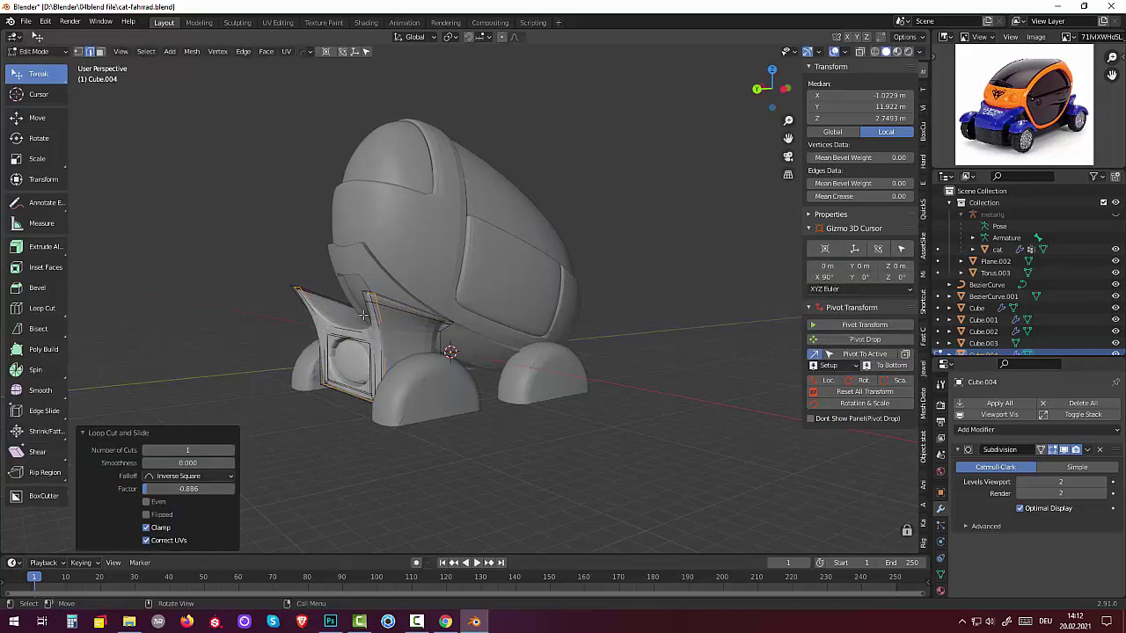
# - Slide the edge run along the panel's border outward
pyautogui.click(424, 317)
pyautogui.press('ctrl')
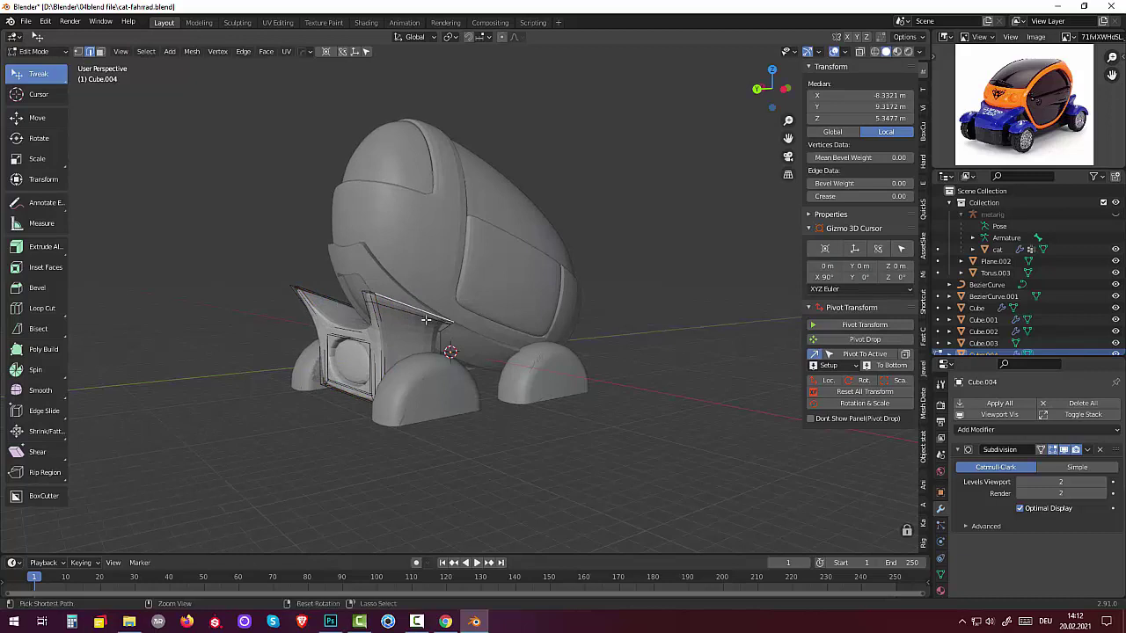
pyautogui.keyDown('ctrl'); pyautogui.click(425, 319); pyautogui.keyUp('ctrl')
pyautogui.press('g')
pyautogui.press('g')
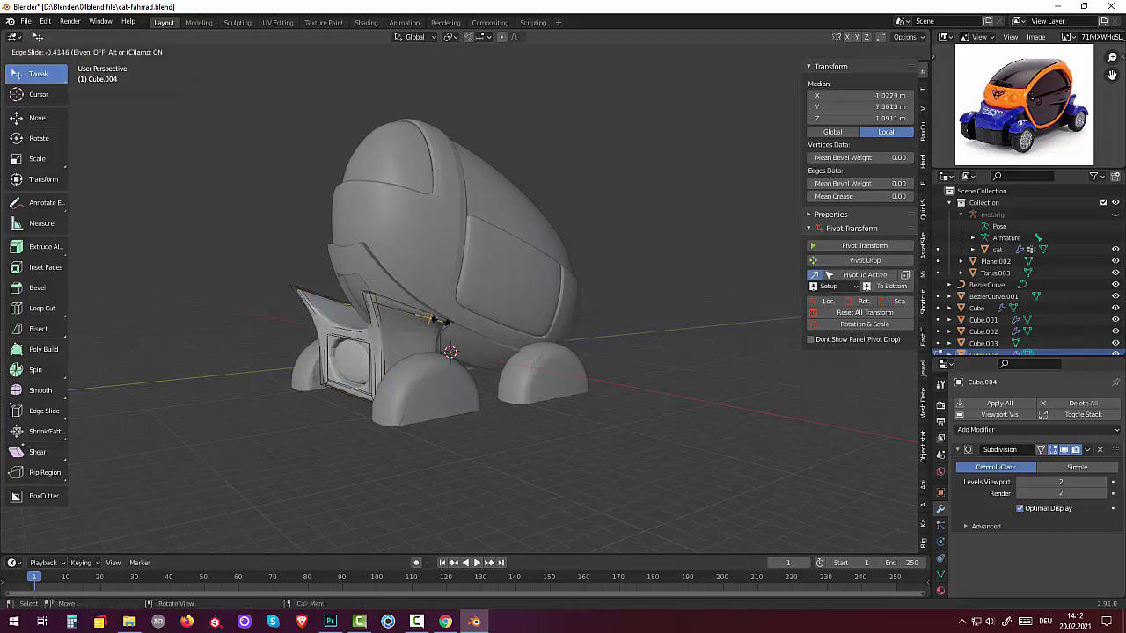
pyautogui.click(433, 320)
# - Slide both vertical frame edge loops out toward the panel border
pyautogui.moveTo(434, 319); pyautogui.dragTo(451, 337, button='middle')
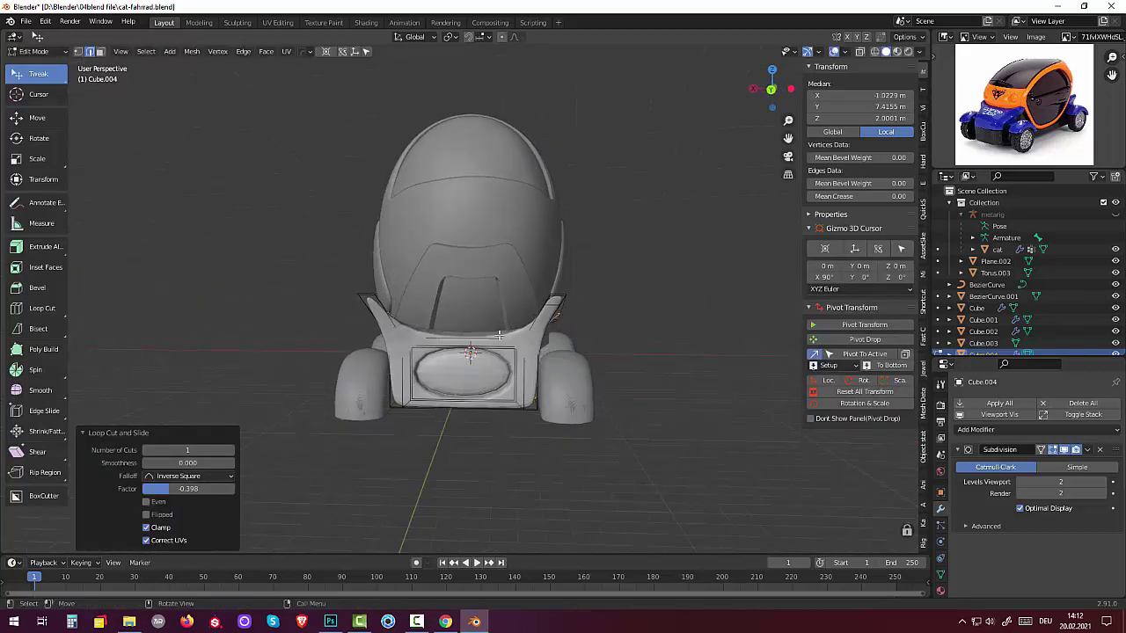
pyautogui.click(450, 337)
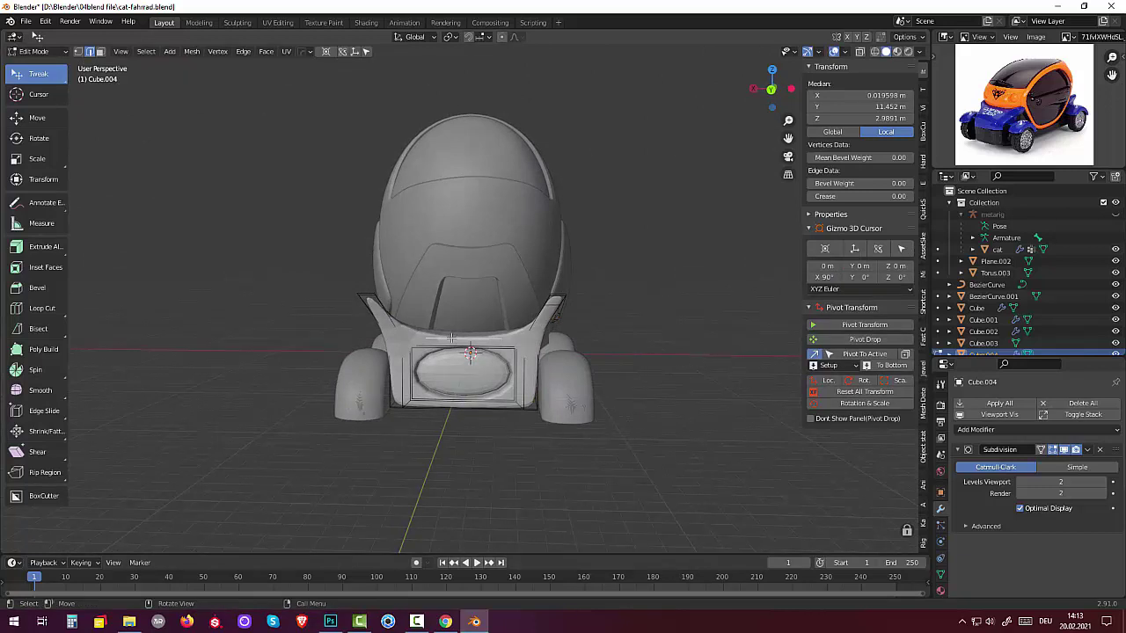
pyautogui.keyDown('alt'); pyautogui.click(450, 337); pyautogui.keyUp('alt')
pyautogui.press('g')
pyautogui.press('g')
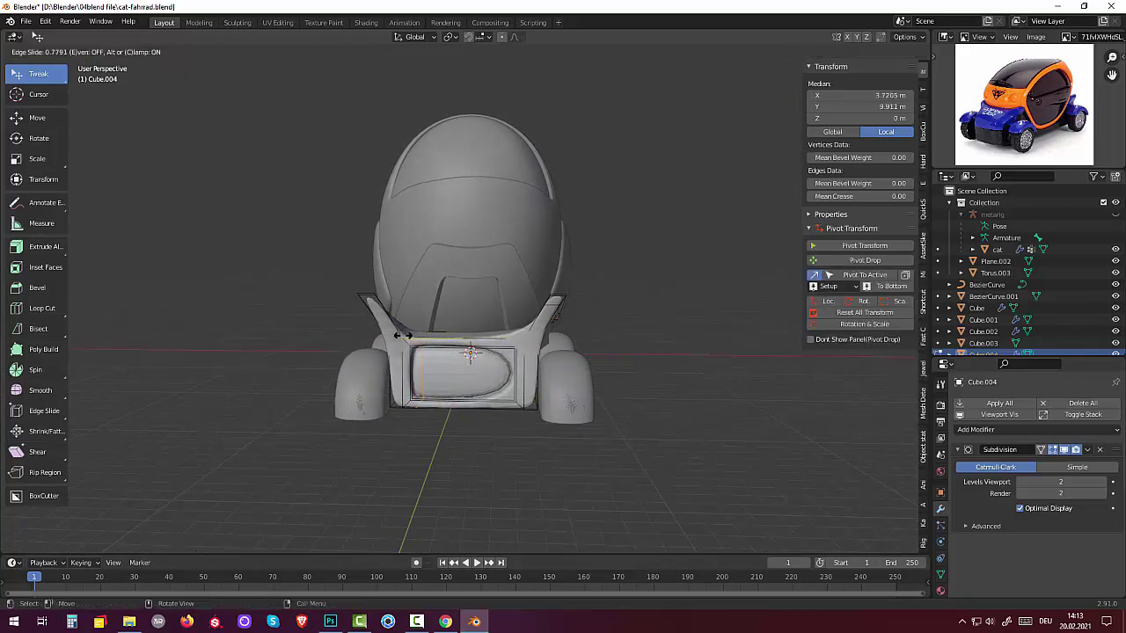
pyautogui.click(392, 335)
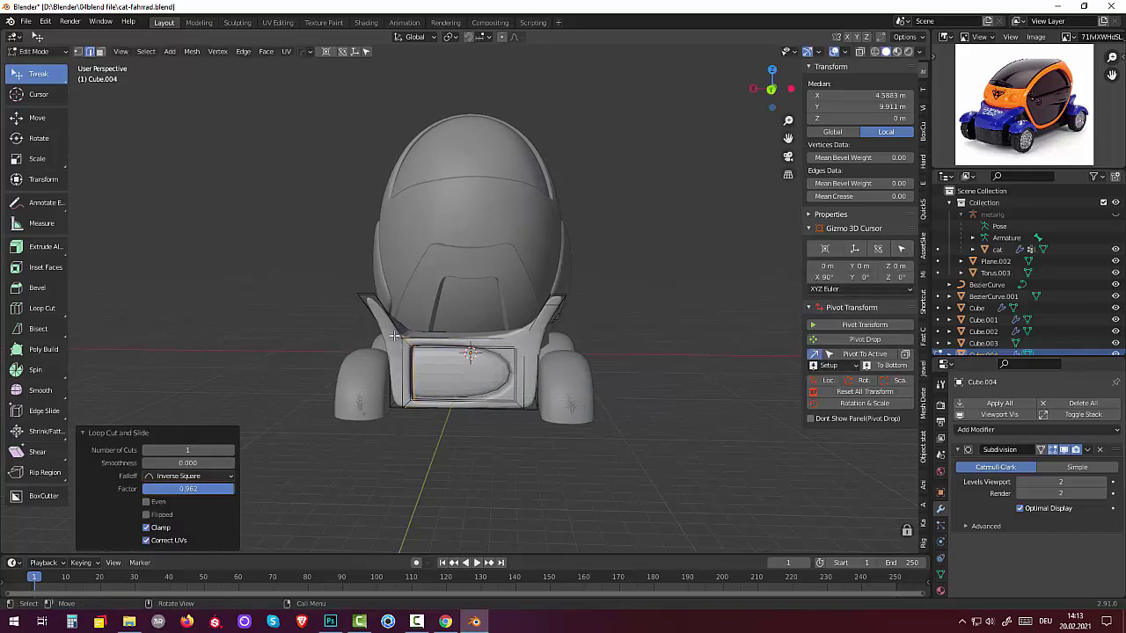
pyautogui.click(487, 337)
pyautogui.keyDown('alt'); pyautogui.click(482, 336); pyautogui.keyUp('alt')
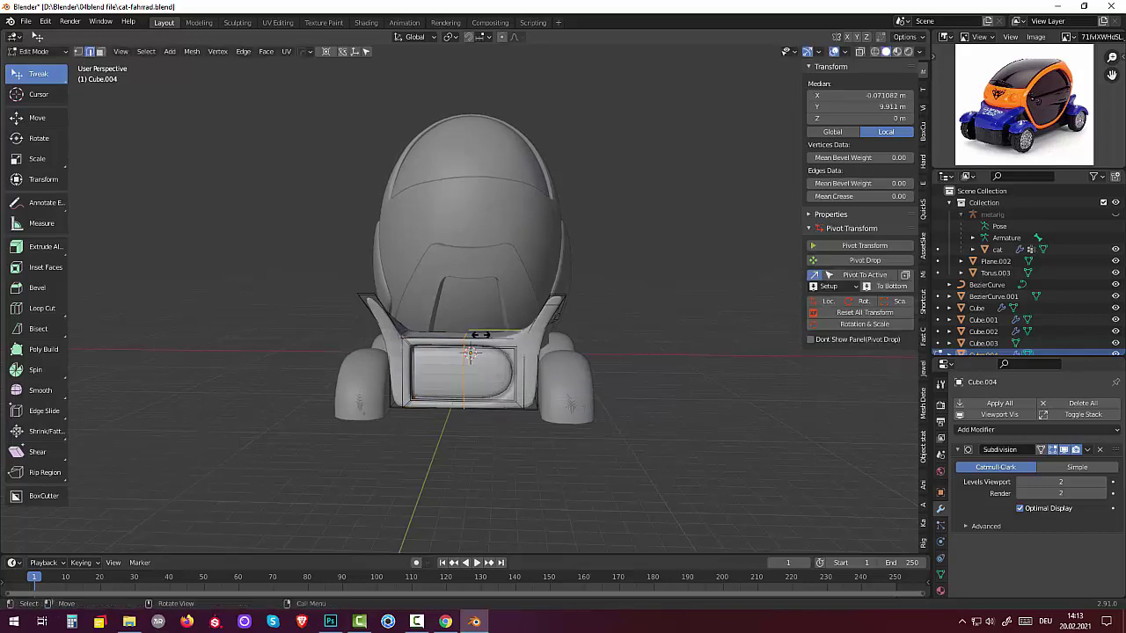
pyautogui.press('g')
pyautogui.press('g')
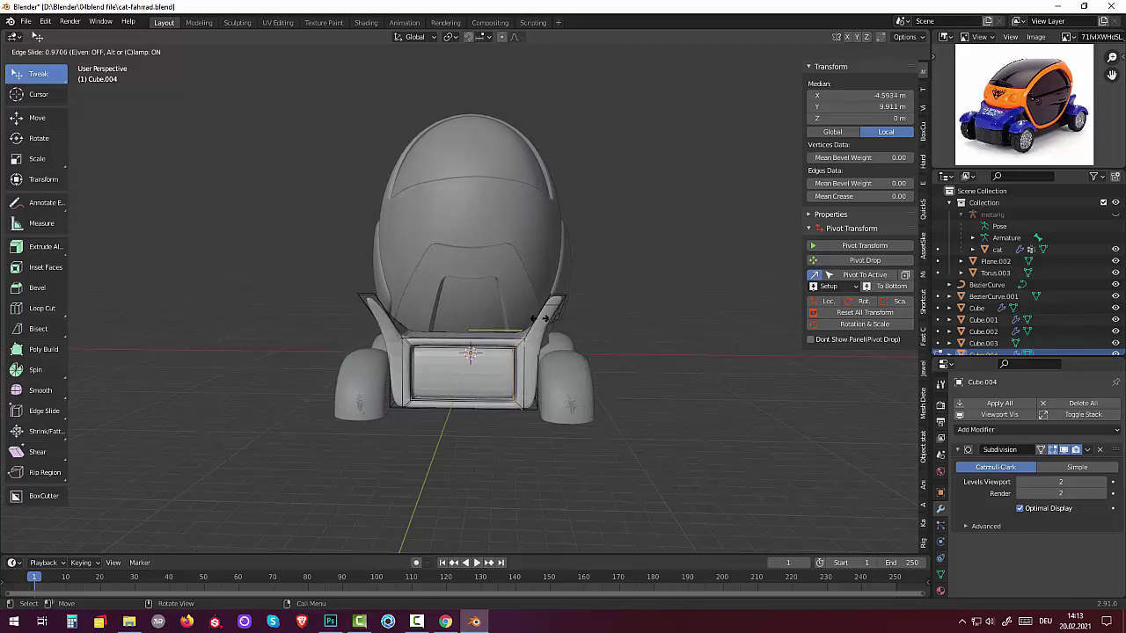
pyautogui.click(541, 319)
# - Slide the lower and left frame edge paths toward the box rim
pyautogui.click(527, 372)
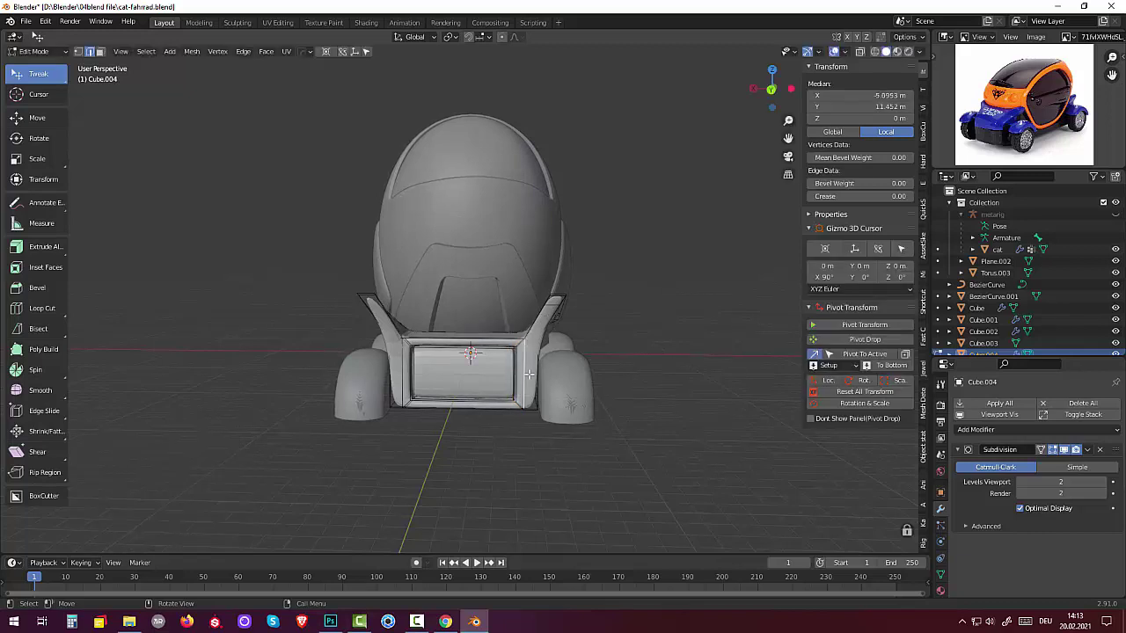
pyautogui.click(529, 407)
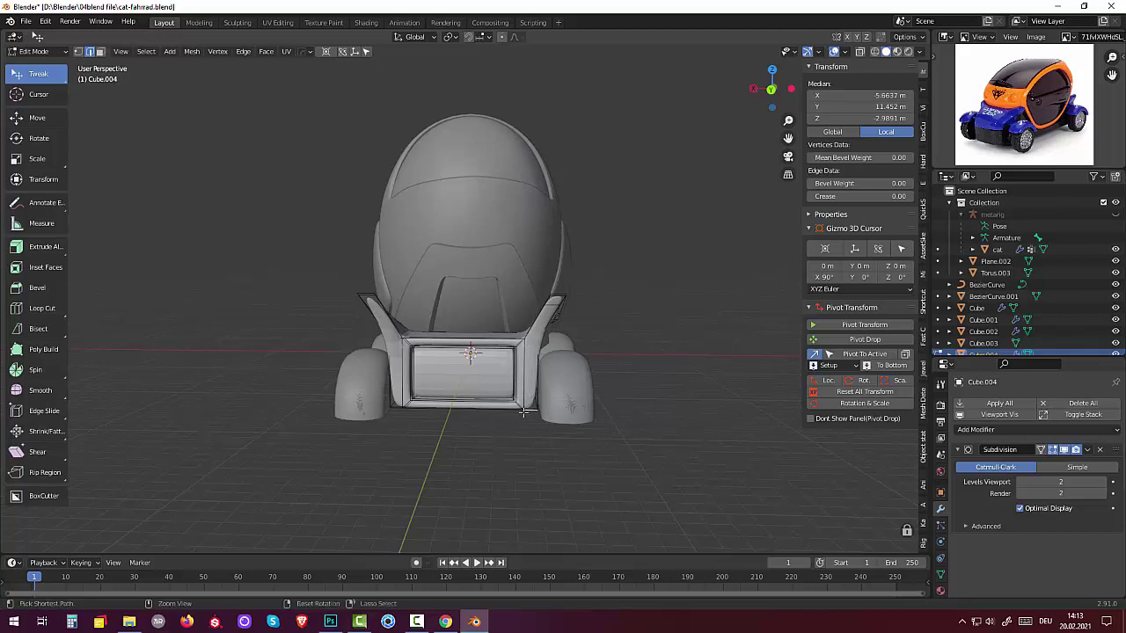
pyautogui.keyDown('ctrl'); pyautogui.click(523, 412); pyautogui.keyUp('ctrl')
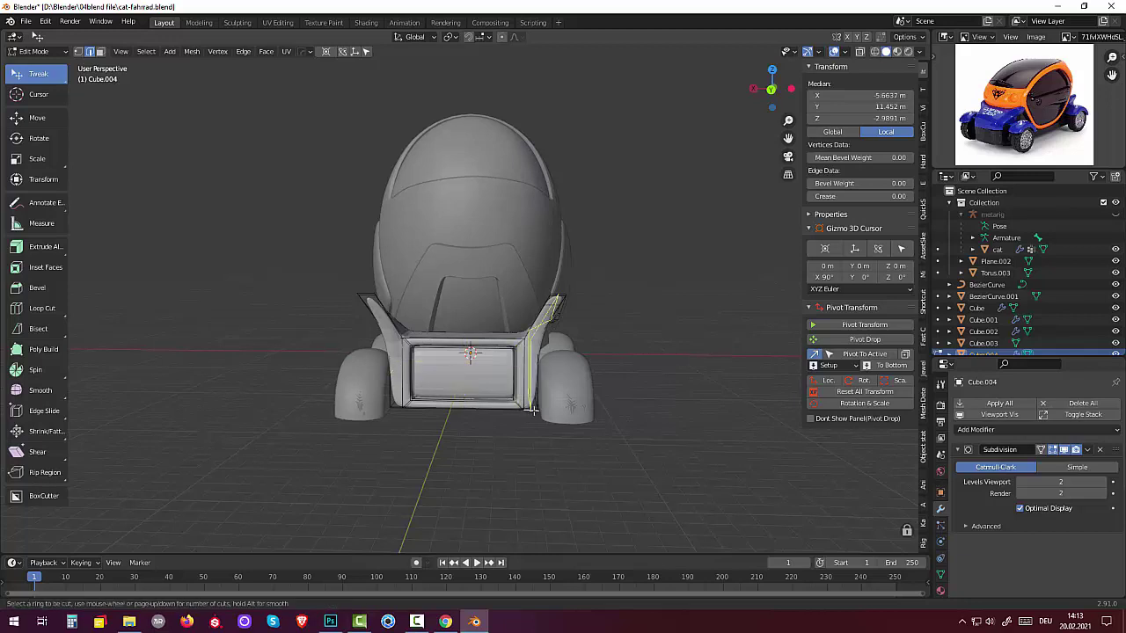
pyautogui.press('g')
pyautogui.press('g')
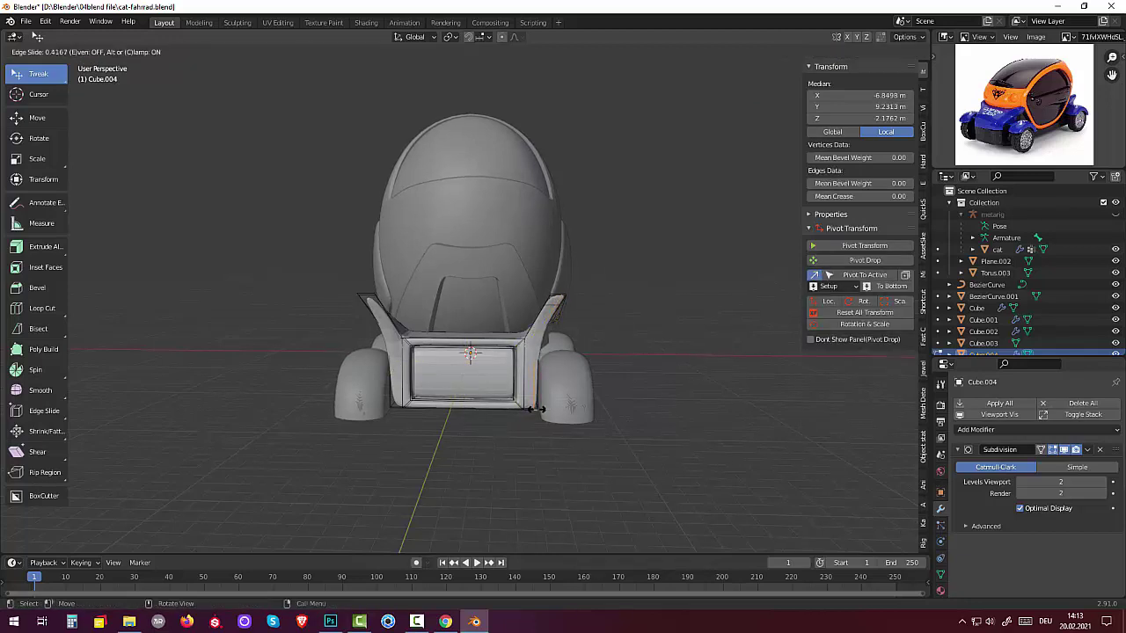
pyautogui.click(535, 408)
pyautogui.click(396, 406)
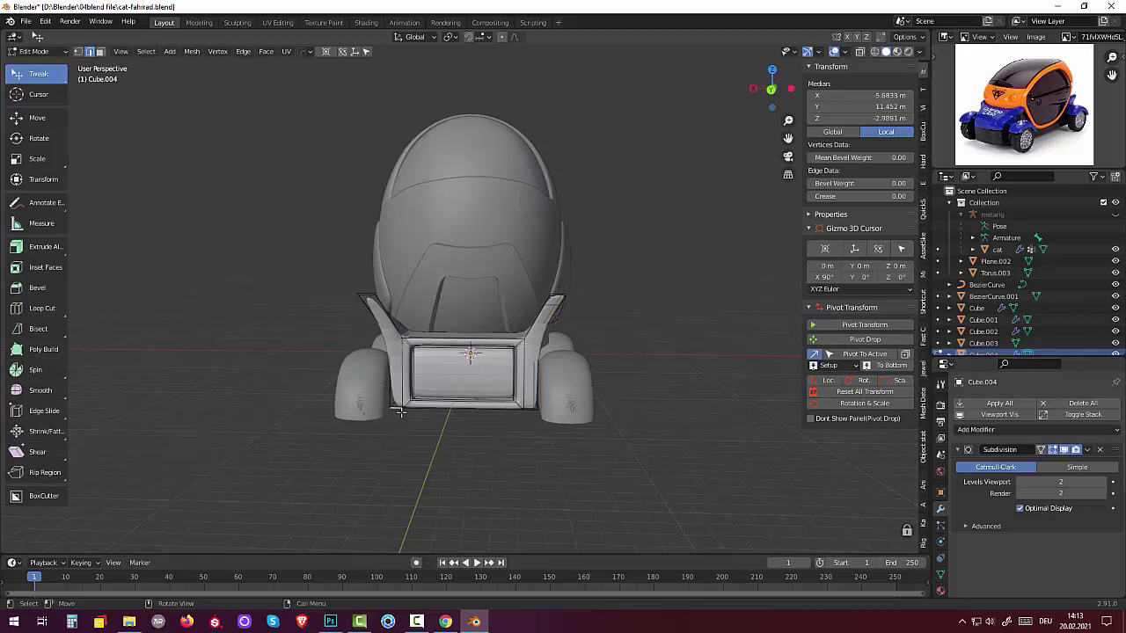
pyautogui.keyDown('ctrl'); pyautogui.click(400, 412); pyautogui.keyUp('ctrl')
pyautogui.press('g')
pyautogui.press('g')
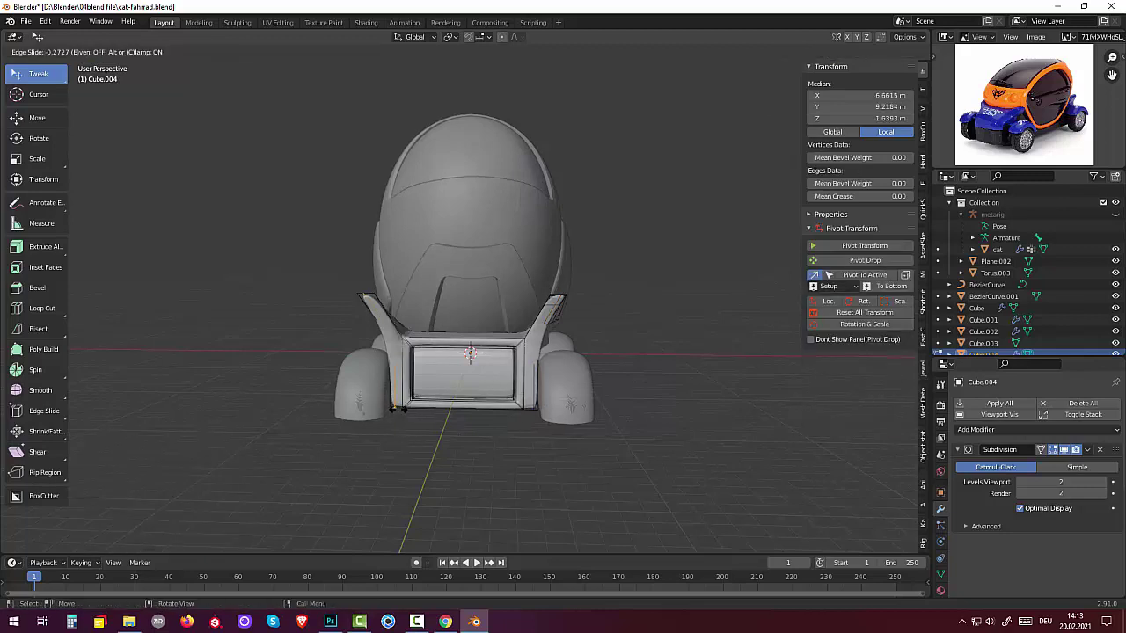
pyautogui.click(400, 409)
# - Add a loop cut across the side wing
pyautogui.moveTo(683, 337); pyautogui.dragTo(776, 338, button='middle')
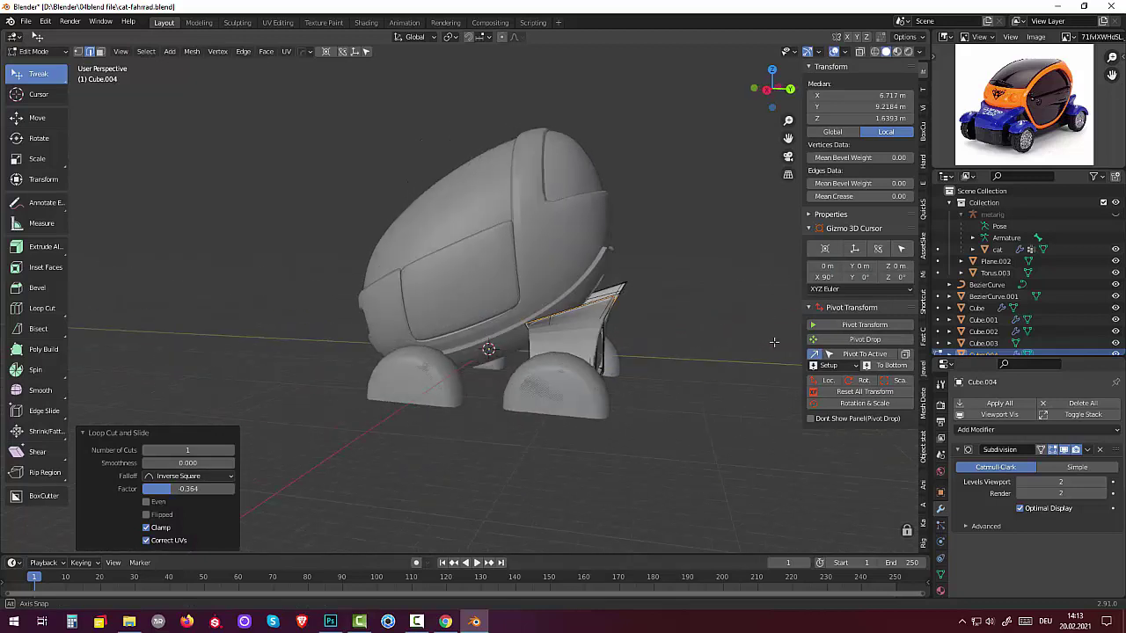
pyautogui.click(548, 313)
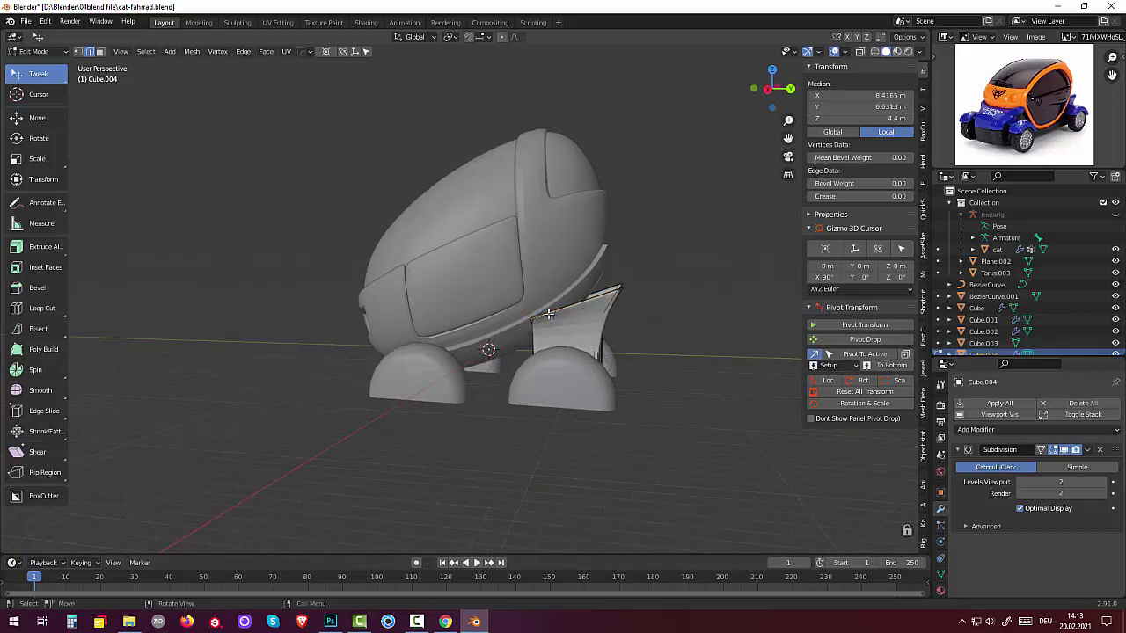
pyautogui.hotkey('ctrl', 'r')
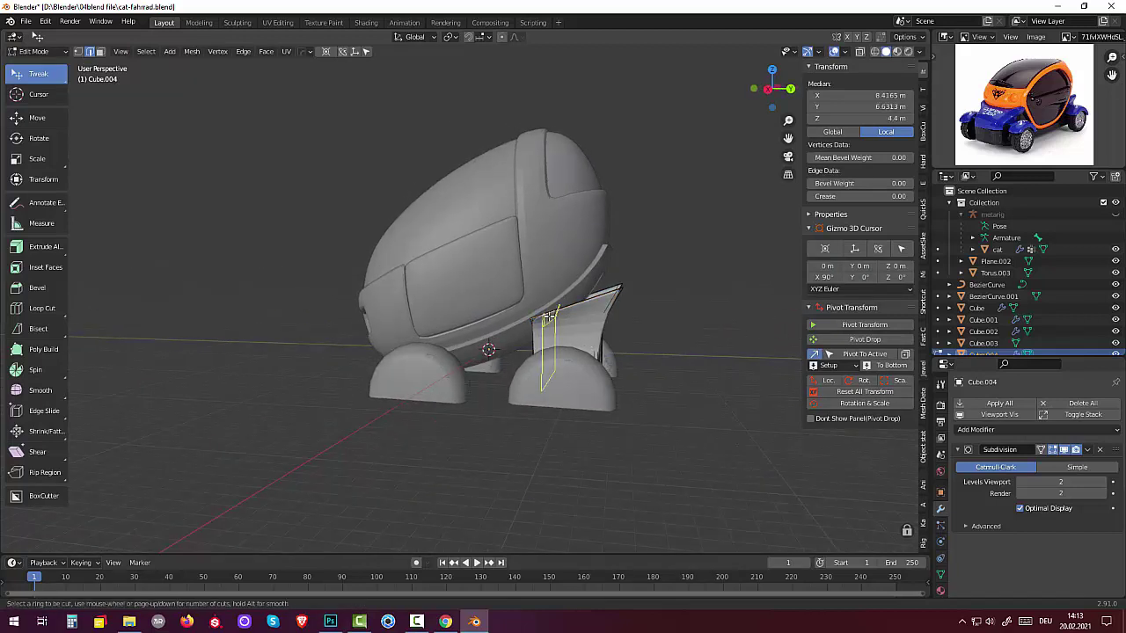
pyautogui.click(548, 313)
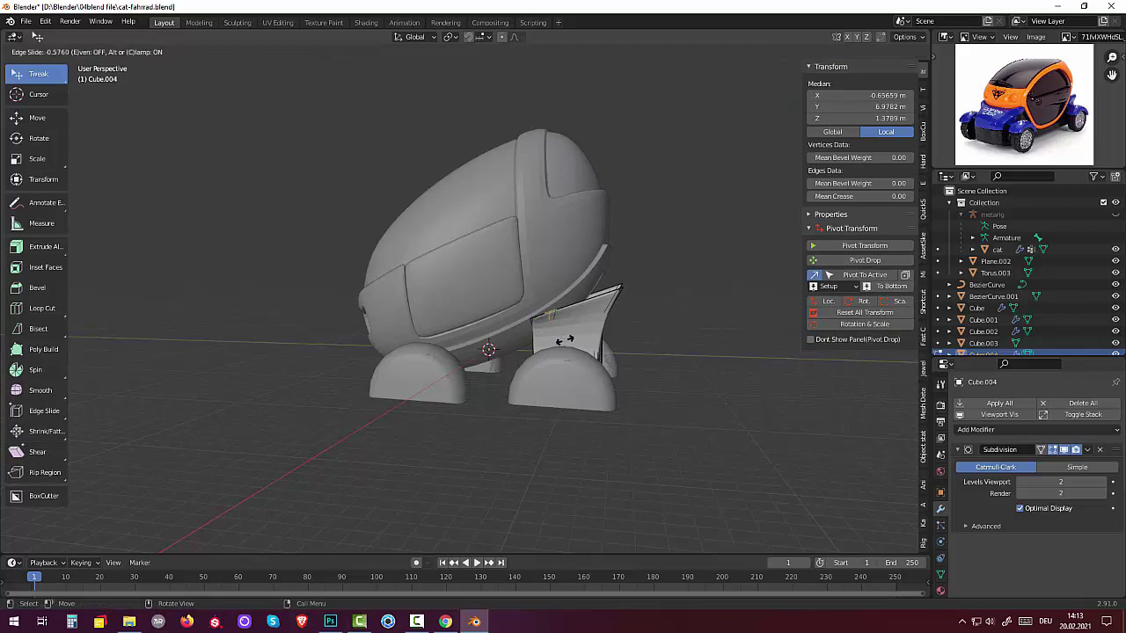
pyautogui.click(551, 337)
pyautogui.click(594, 317)
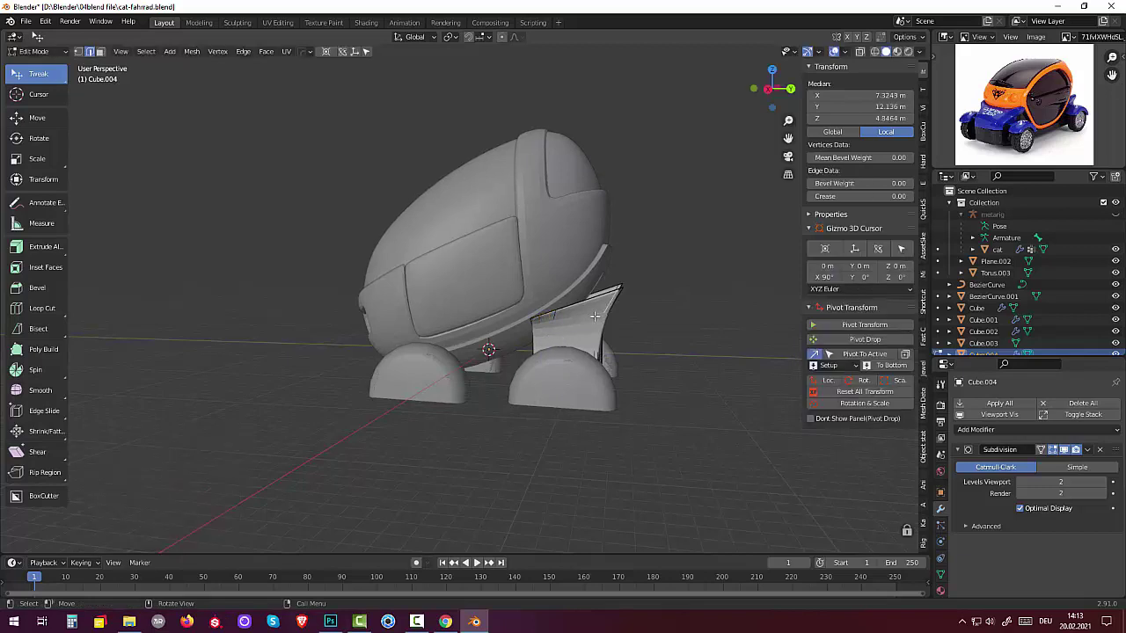
pyautogui.moveTo(689, 348); pyautogui.dragTo(571, 366, button='middle')
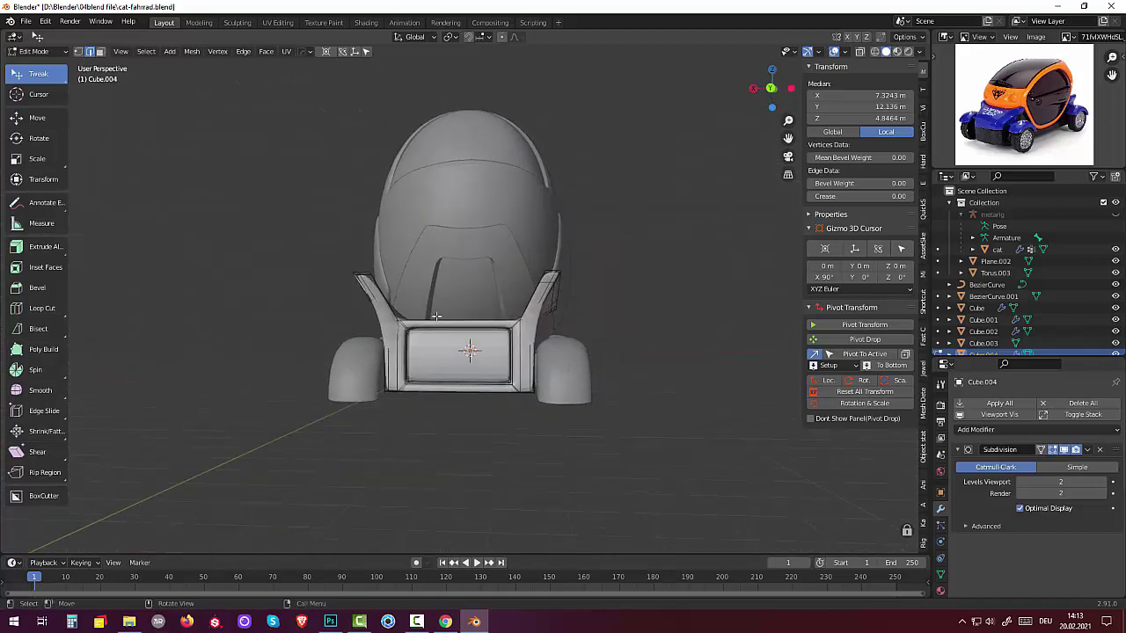
# - Add a centred loop cut across the lower frame
pyautogui.click(409, 389)
pyautogui.click(406, 386)
pyautogui.hotkey('ctrl', 'r')
pyautogui.click(424, 384)
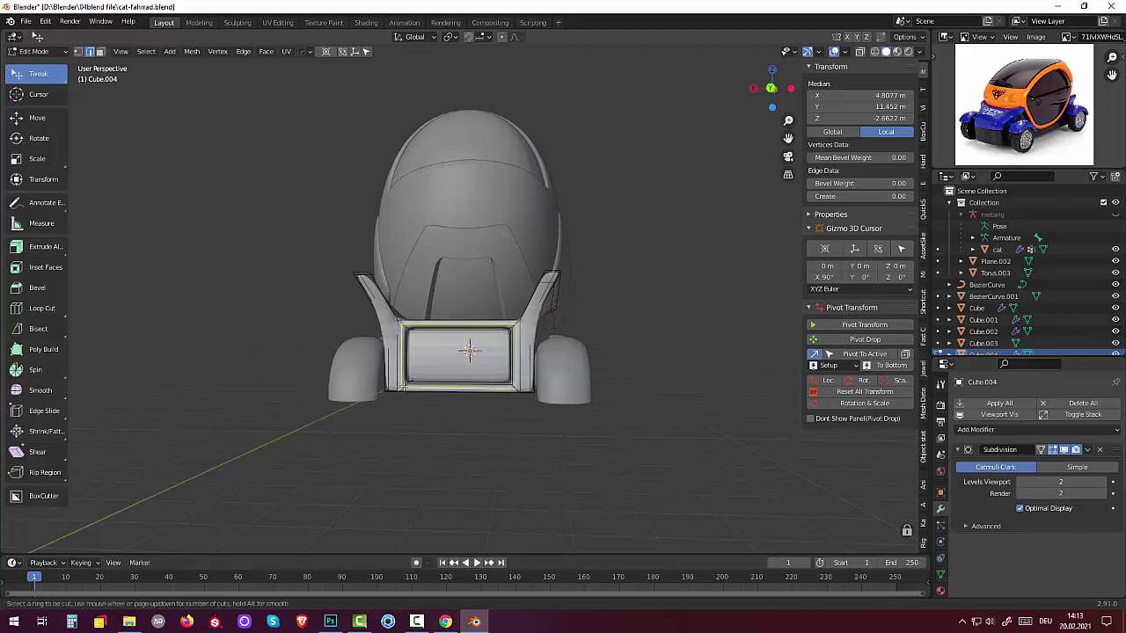
pyautogui.rightClick(407, 387)
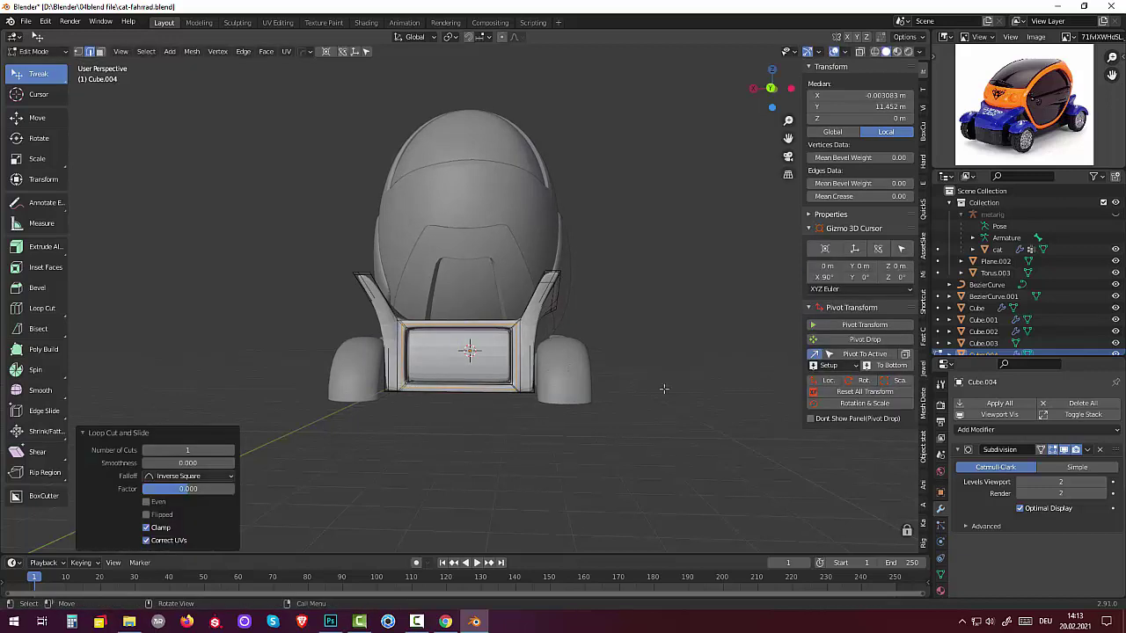
pyautogui.moveTo(664, 388)
pyautogui.mouseDown(button='middle')
pyautogui.moveTo(714, 394)
pyautogui.moveTo(687, 395)
pyautogui.mouseUp(button='middle')
# - Slide the inner frame's left and top edges toward the border
pyautogui.click(477, 354)
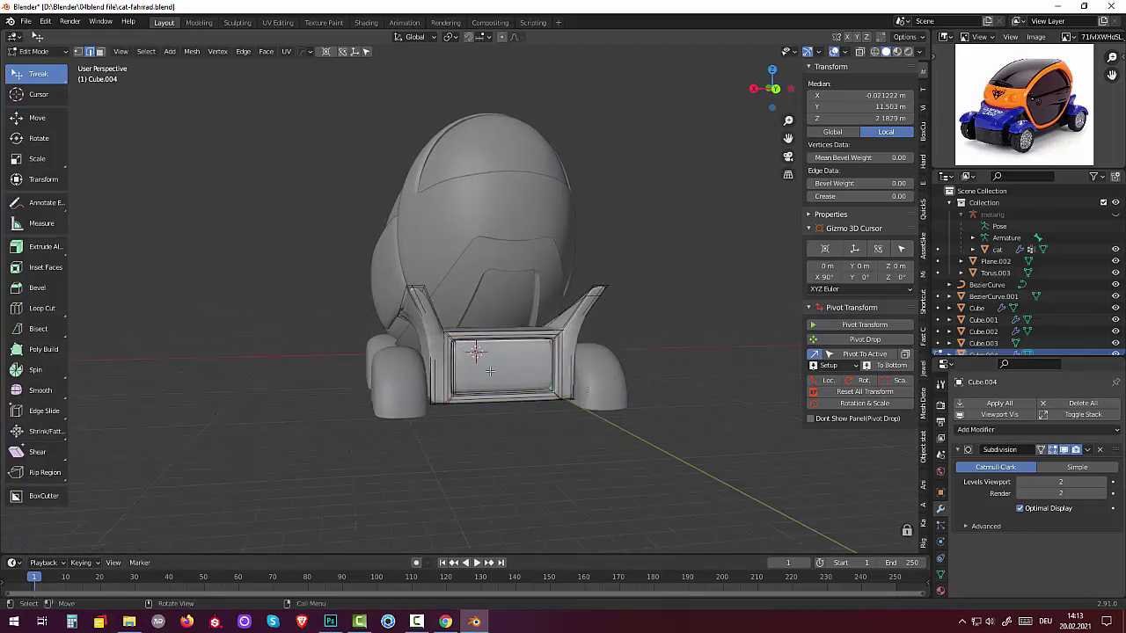
pyautogui.click(456, 369)
pyautogui.keyDown('shift'); pyautogui.click(476, 355); pyautogui.keyUp('shift')
pyautogui.press('g')
pyautogui.press('g')
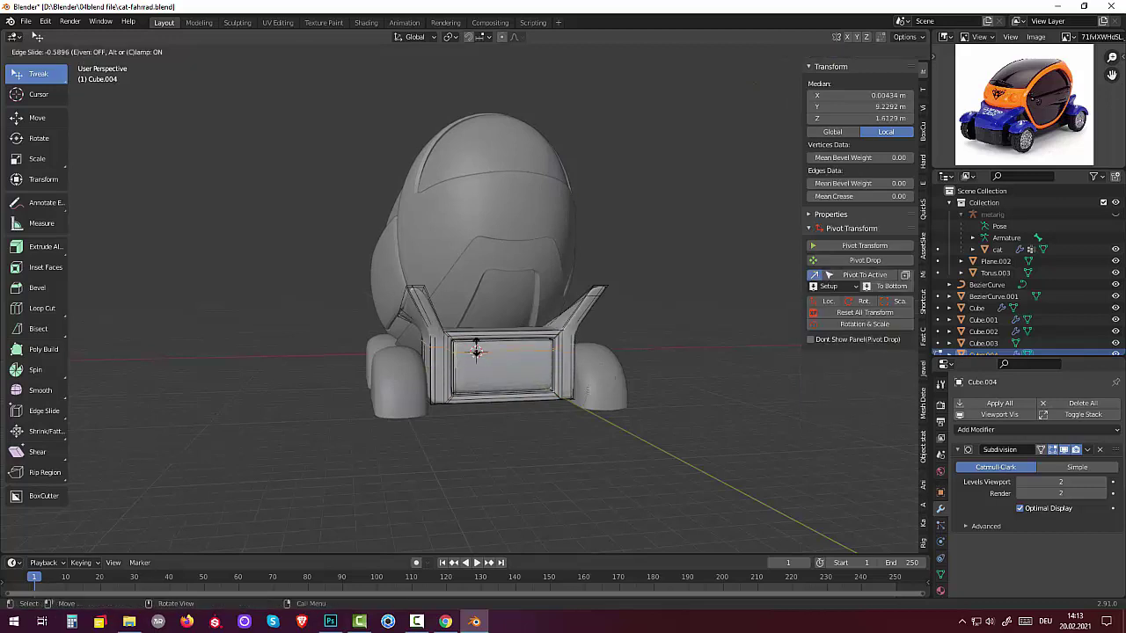
pyautogui.click(476, 351)
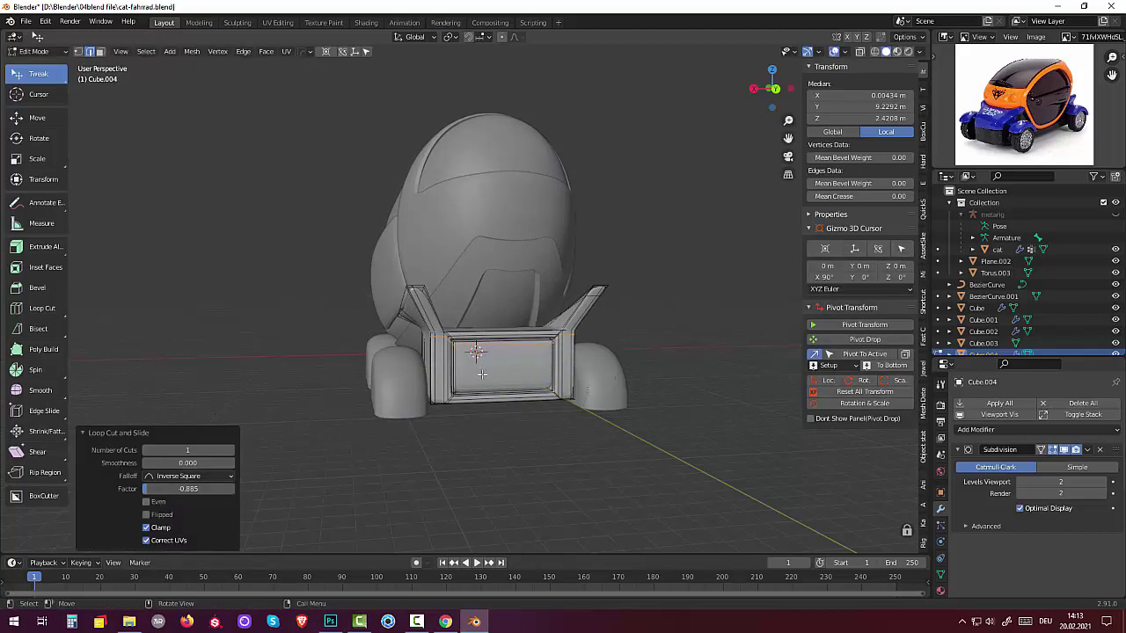
# - Add a horizontal loop cut near the box's edge
pyautogui.click(443, 384)
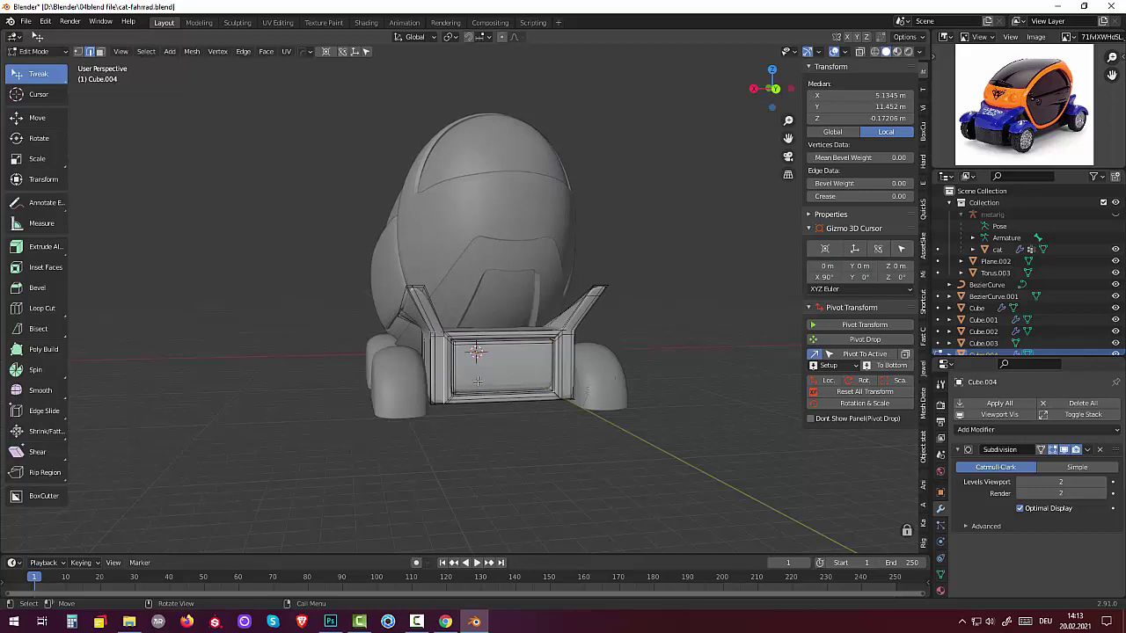
pyautogui.hotkey('ctrl', 'r')
pyautogui.click(453, 387)
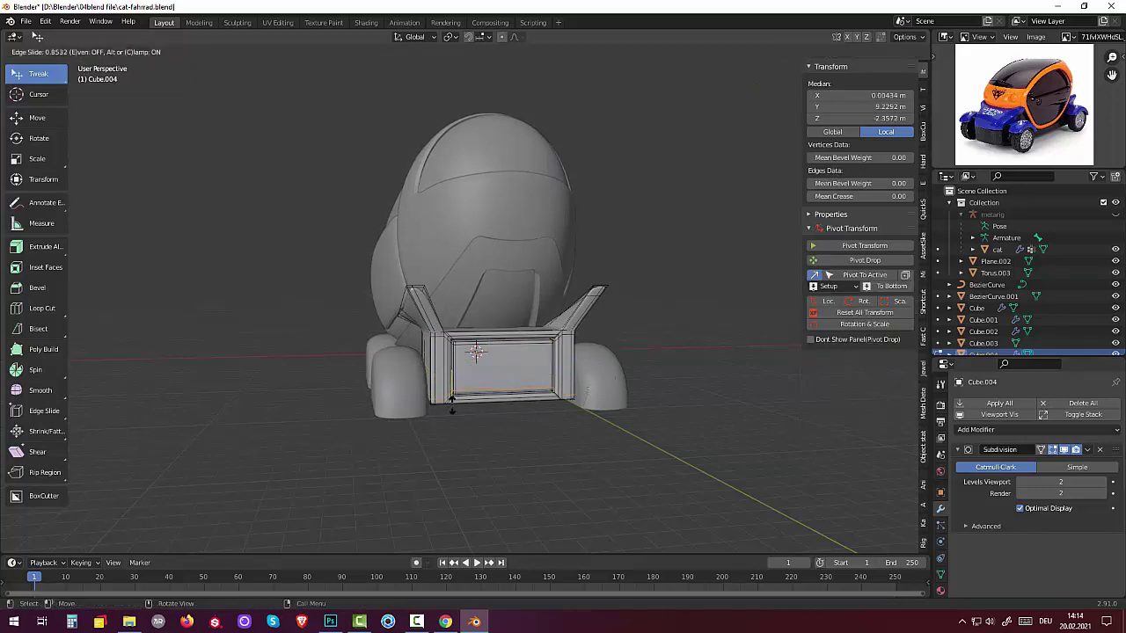
pyautogui.click(453, 403)
# - Slide a vertical edge loop and an edge path toward the box's edges
pyautogui.click(488, 376)
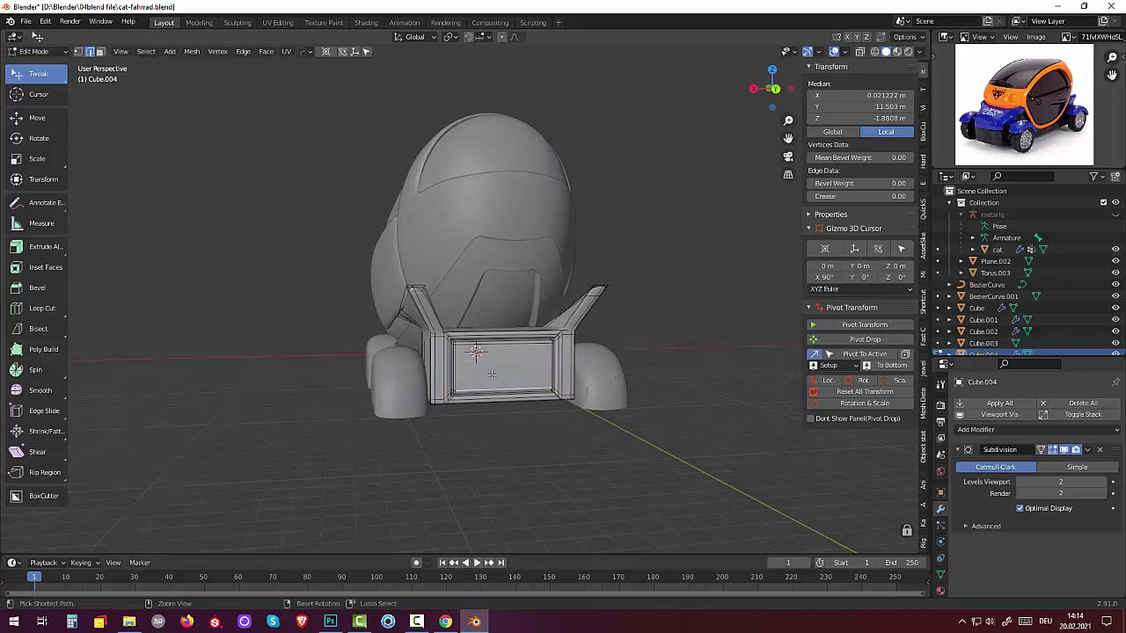
pyautogui.keyDown('alt'); pyautogui.click(493, 376); pyautogui.keyUp('alt')
pyautogui.press('g')
pyautogui.press('g')
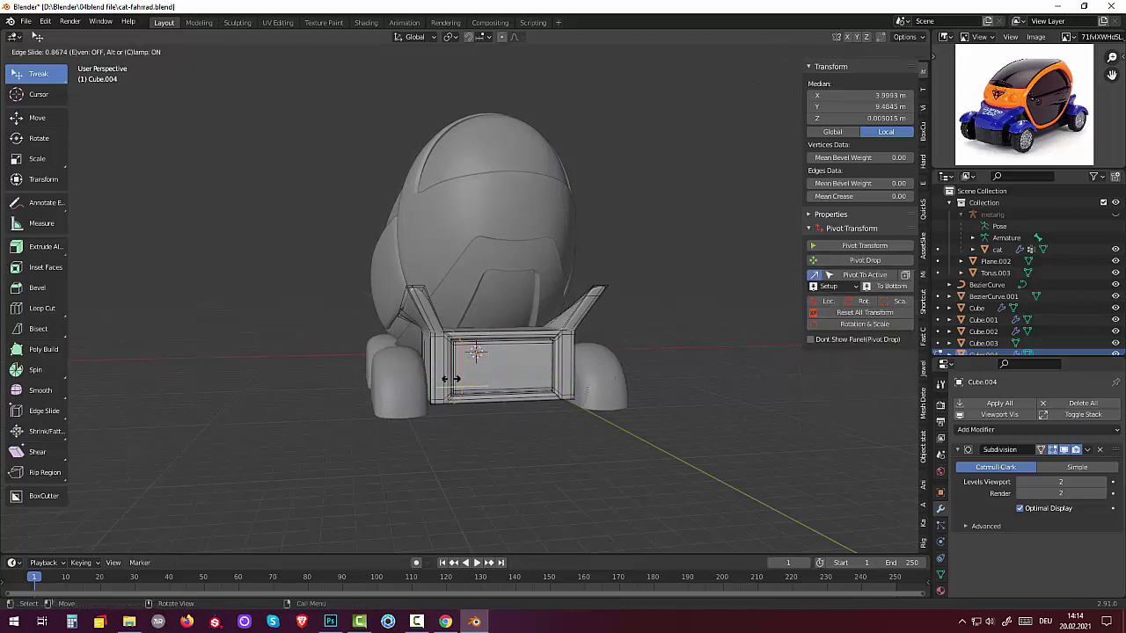
pyautogui.click(447, 381)
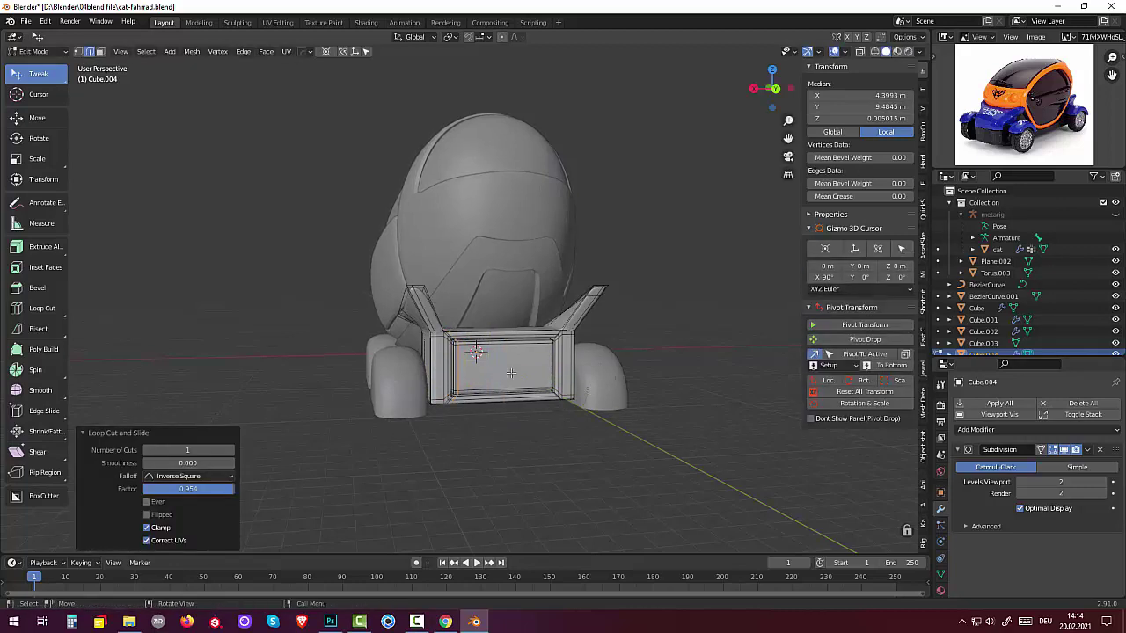
pyautogui.click(528, 371)
pyautogui.press('ctrl')
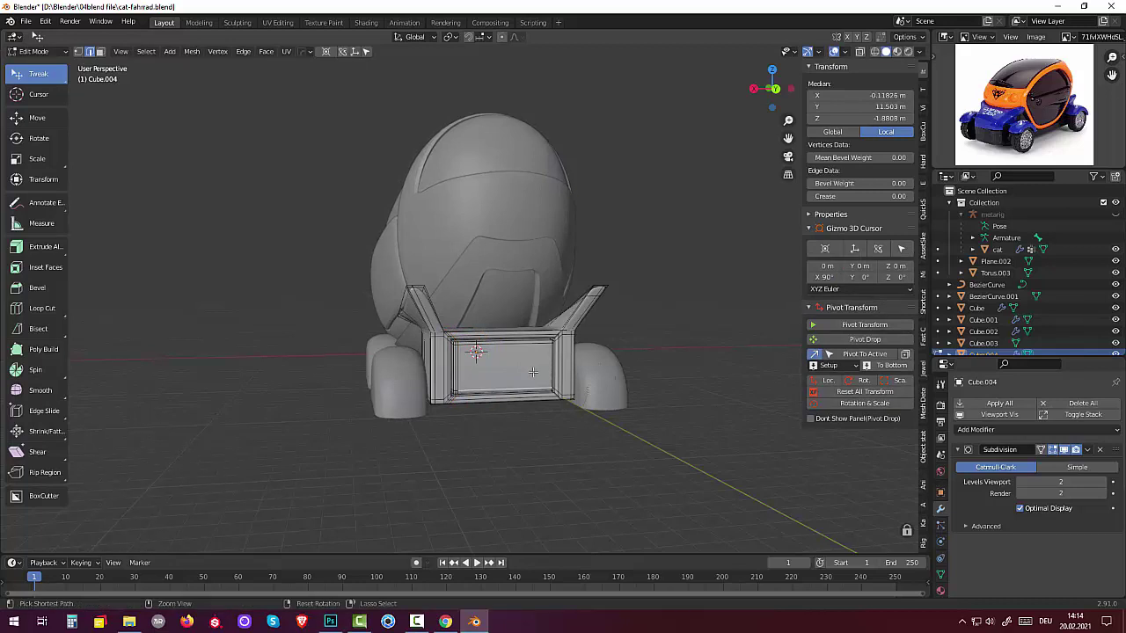
pyautogui.keyDown('ctrl'); pyautogui.click(533, 373); pyautogui.keyUp('ctrl')
pyautogui.press('g')
pyautogui.press('g')
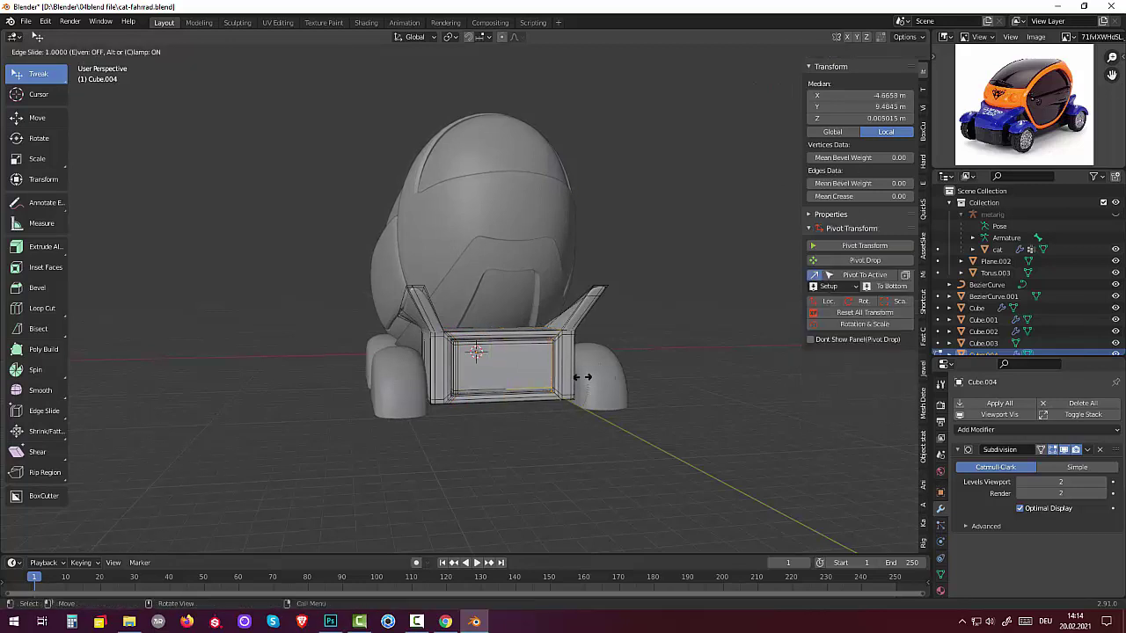
pyautogui.click(585, 378)
# - Add an edge loop across the left wing and another across the right wing
pyautogui.click(422, 294)
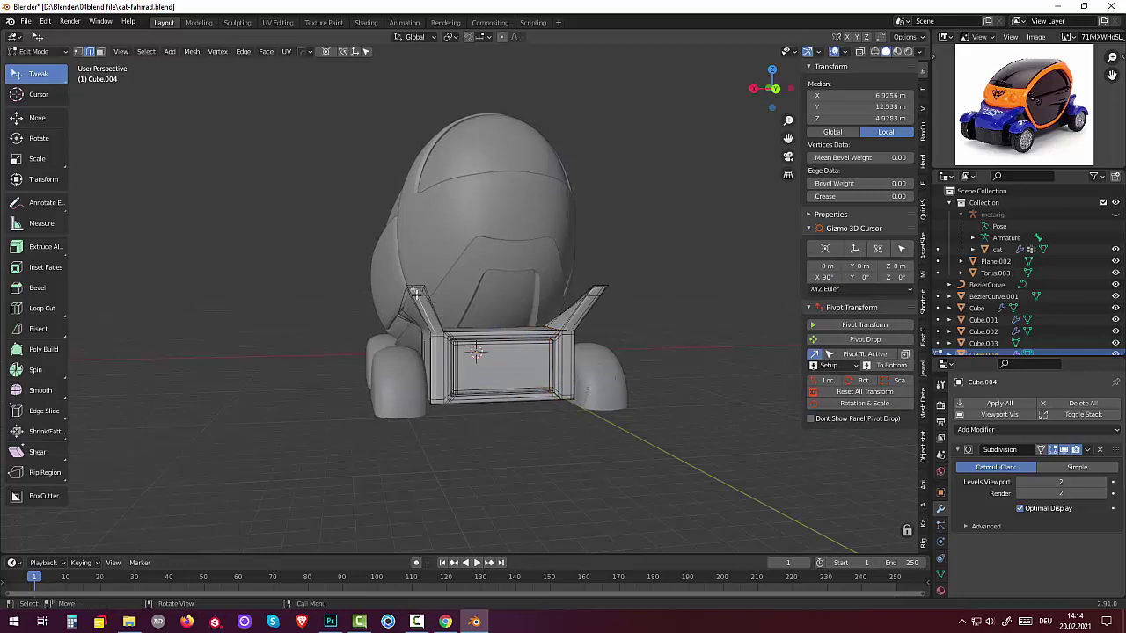
pyautogui.hotkey('ctrl', 'r')
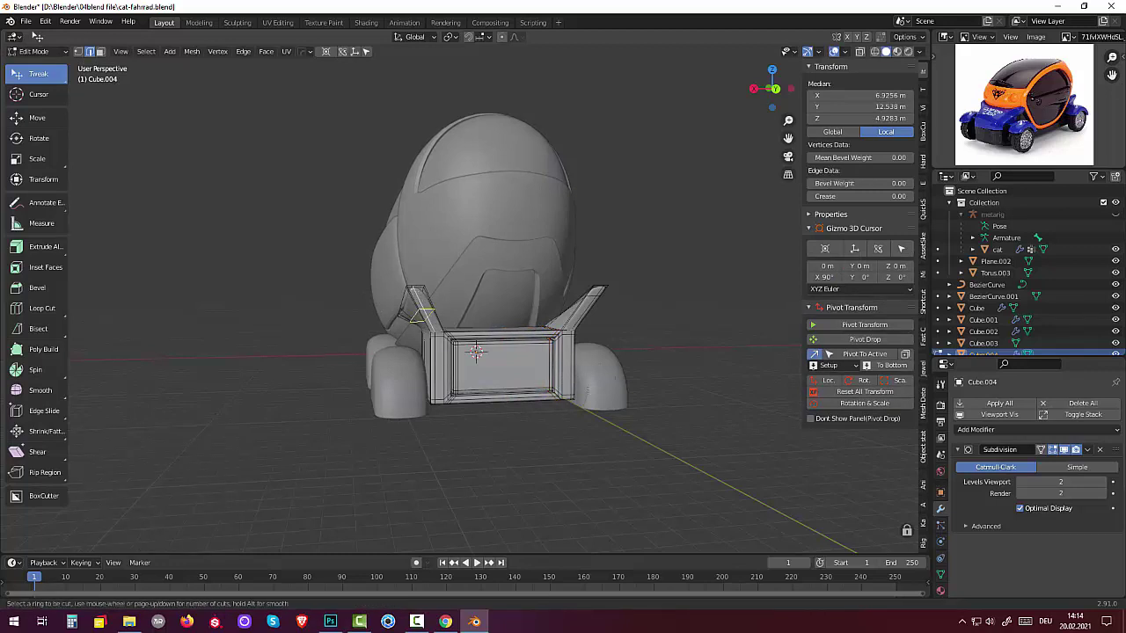
pyautogui.click(419, 310)
pyautogui.click(412, 276)
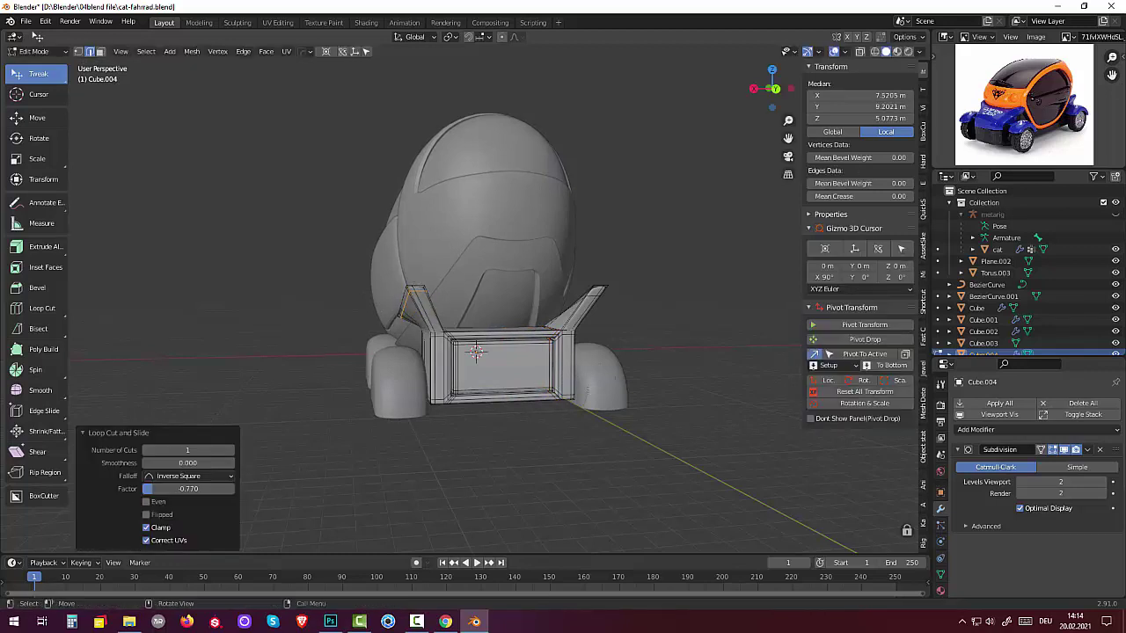
pyautogui.click(589, 290)
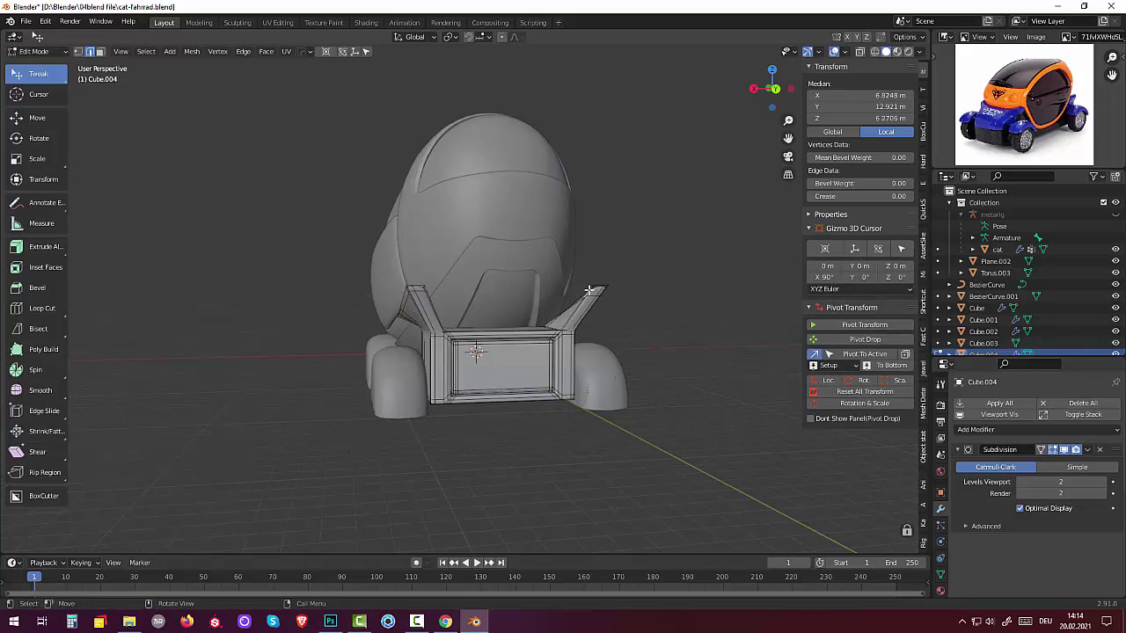
pyautogui.hotkey('ctrl', 'r')
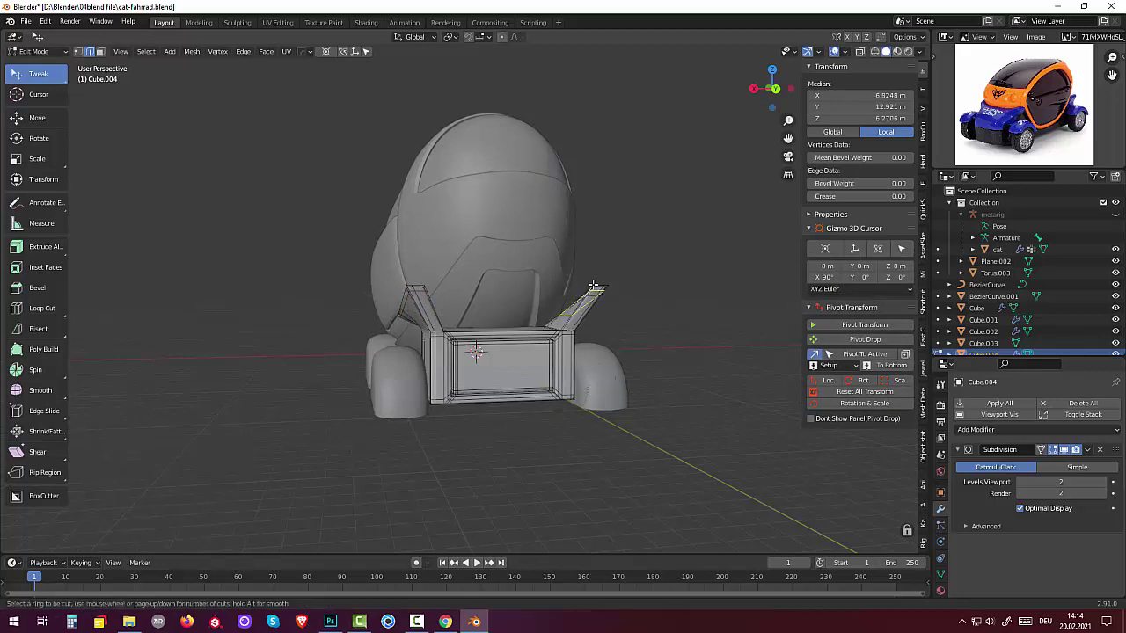
pyautogui.click(608, 278)
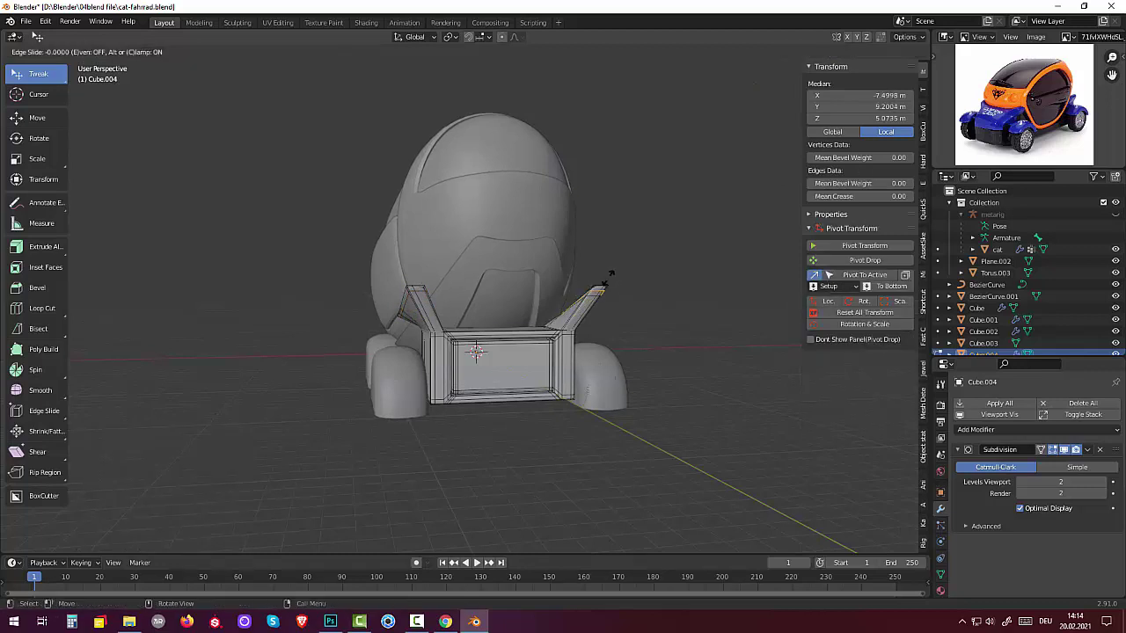
pyautogui.click(613, 275)
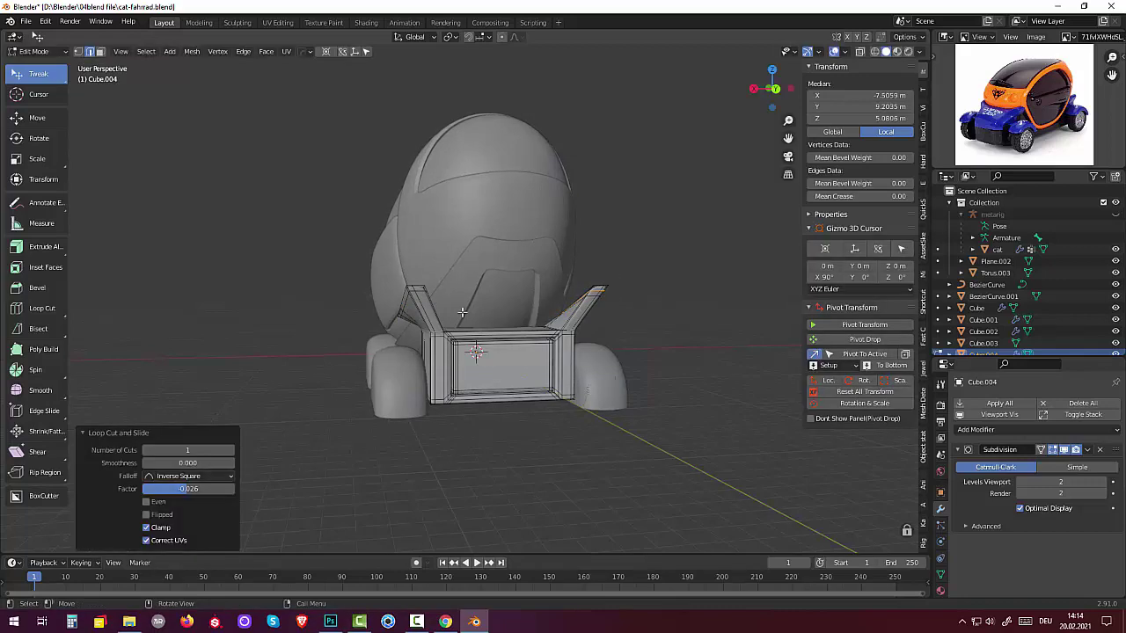
pyautogui.moveTo(462, 319)
pyautogui.mouseDown(button='middle')
pyautogui.moveTo(680, 310)
pyautogui.moveTo(705, 296)
pyautogui.mouseUp(button='middle')
pyautogui.moveTo(742, 307)
pyautogui.mouseDown(button='middle')
pyautogui.moveTo(719, 305)
pyautogui.moveTo(775, 191)
pyautogui.moveTo(747, 311)
pyautogui.moveTo(411, 323)
pyautogui.mouseUp(button='middle')
pyautogui.click(596, 371)
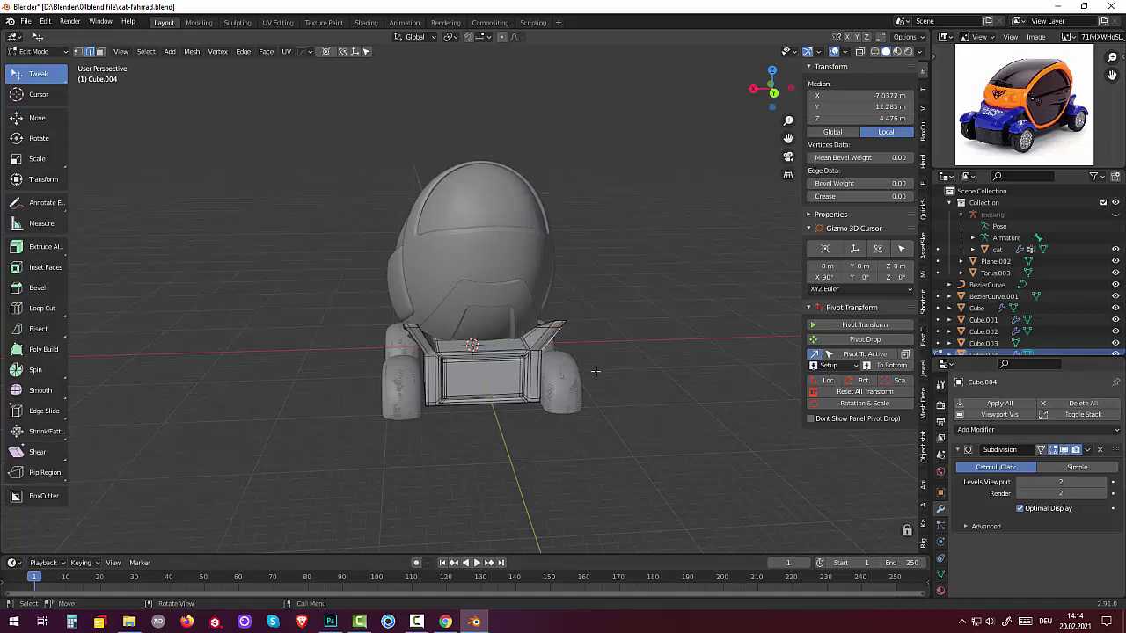
pyautogui.moveTo(594, 367)
pyautogui.mouseDown(button='middle')
pyautogui.moveTo(608, 323)
pyautogui.moveTo(701, 304)
pyautogui.moveTo(720, 326)
pyautogui.moveTo(717, 349)
pyautogui.moveTo(679, 396)
pyautogui.mouseUp(button='middle')
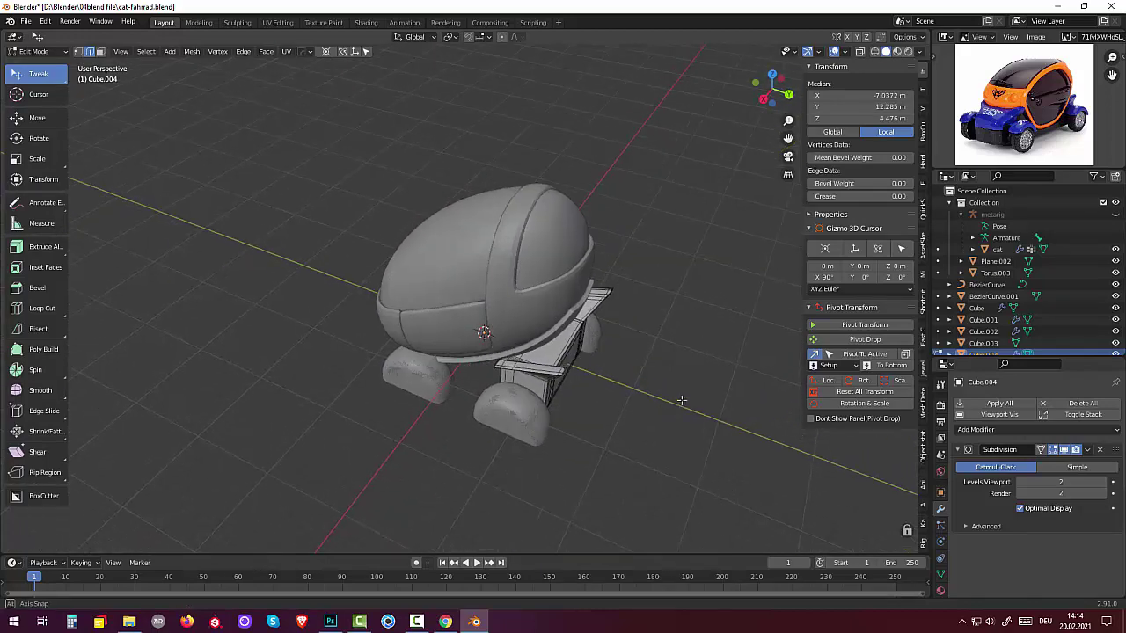
pyautogui.keyDown('shift'); pyautogui.click(557, 371); pyautogui.keyUp('shift')
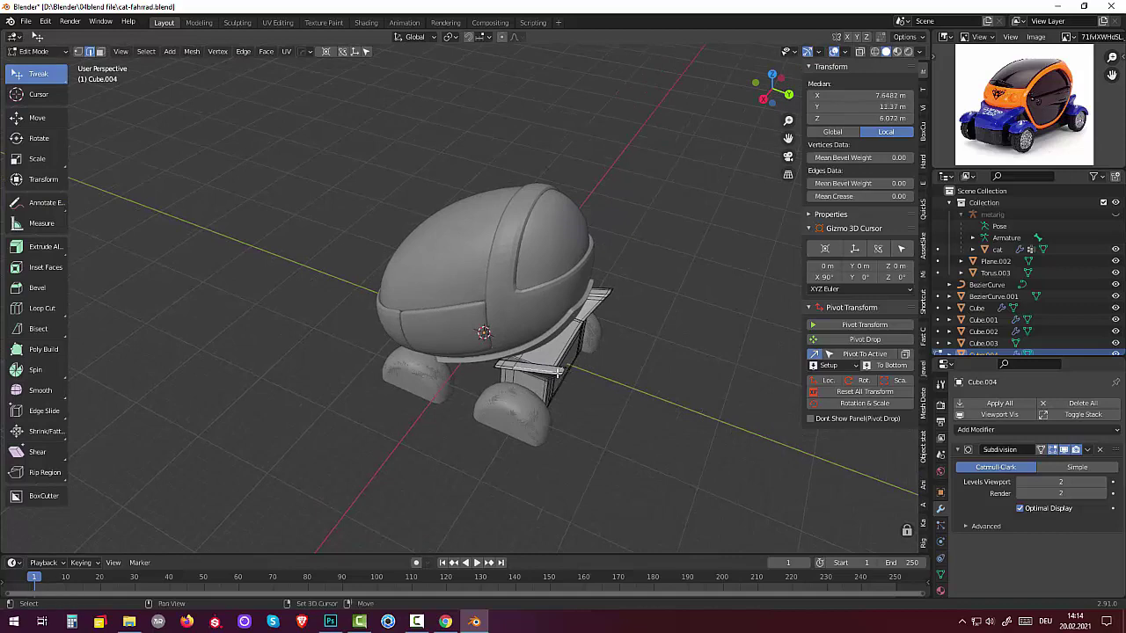
pyautogui.scroll(4, 620, 382)
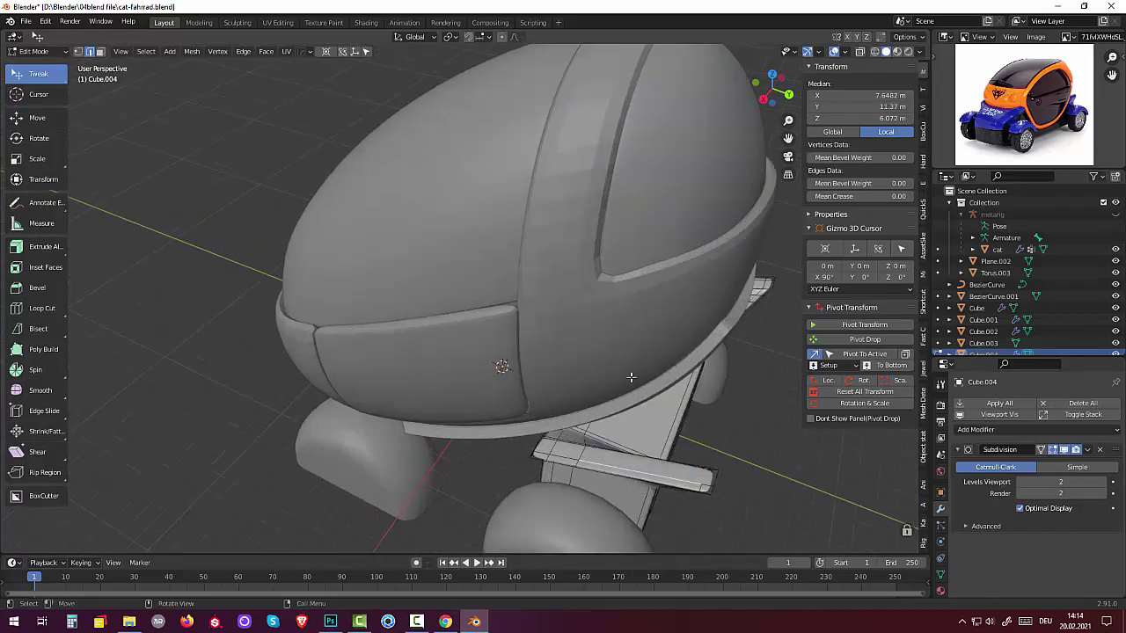
pyautogui.keyDown('shift'); pyautogui.click(716, 478); pyautogui.keyUp('shift')
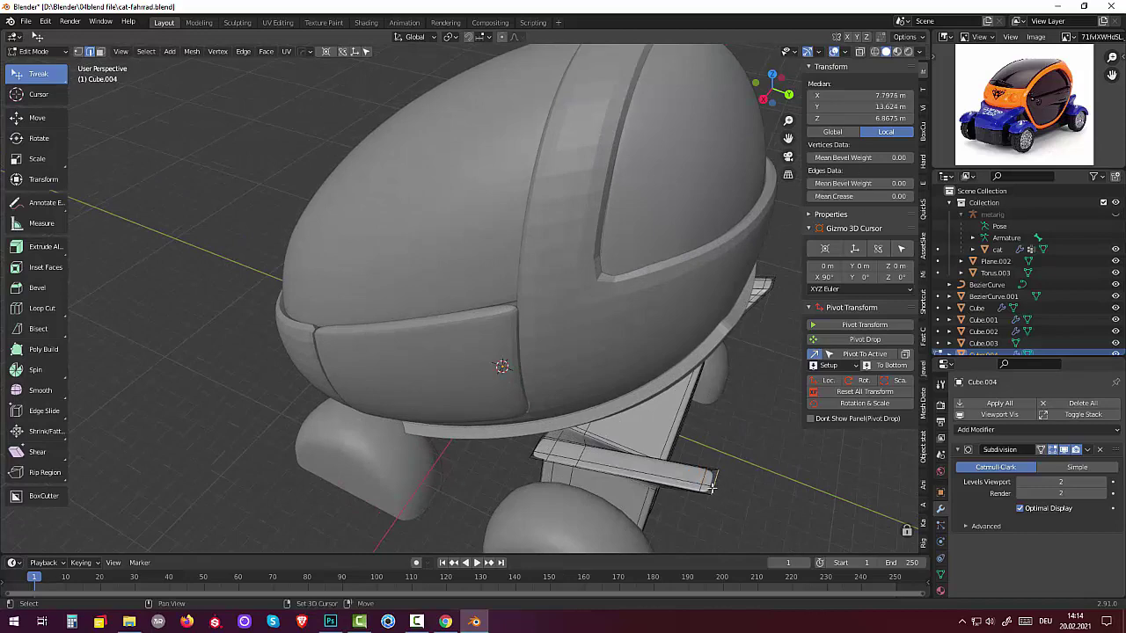
pyautogui.moveTo(758, 422); pyautogui.dragTo(748, 446, button='middle')
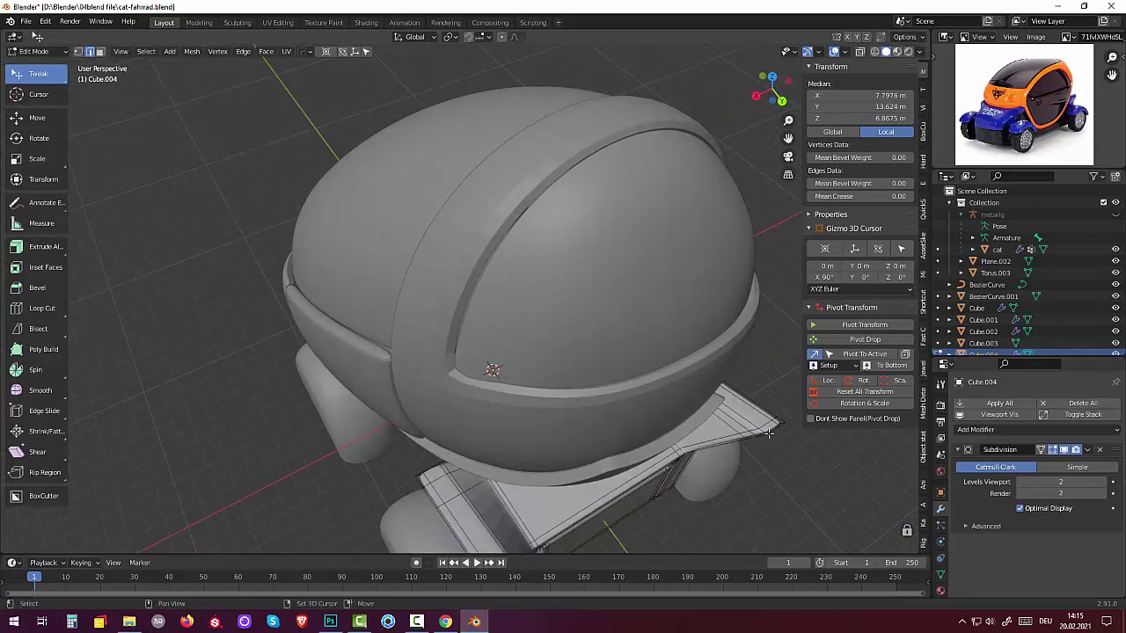
pyautogui.moveTo(793, 421); pyautogui.dragTo(691, 467, button='middle')
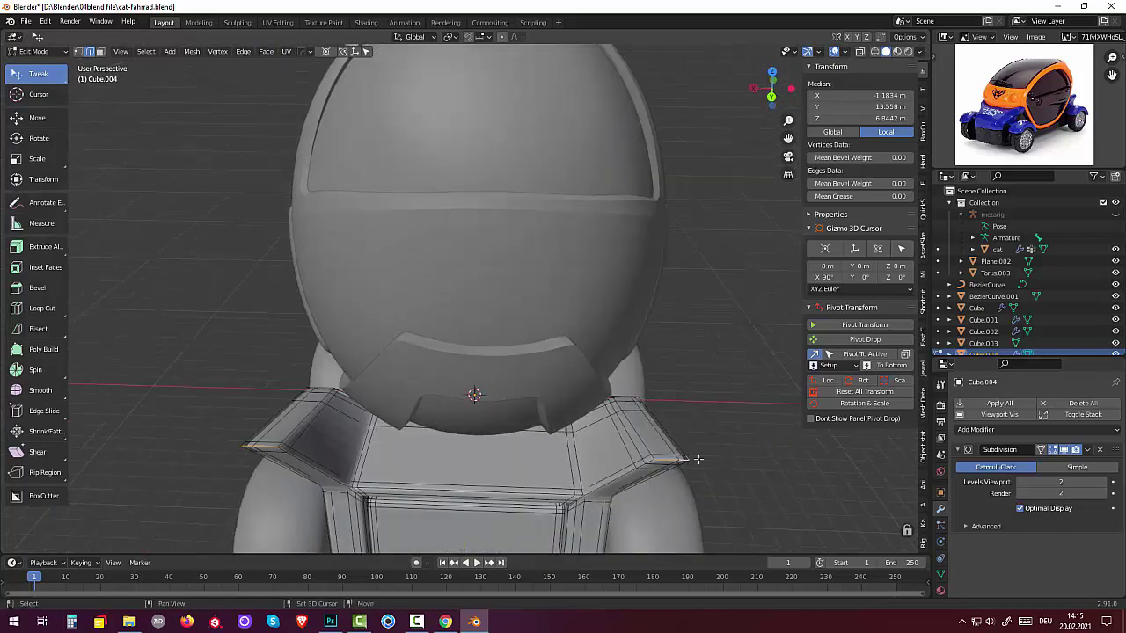
pyautogui.moveTo(718, 459)
pyautogui.mouseDown(button='middle')
pyautogui.moveTo(772, 445)
pyautogui.moveTo(777, 387)
pyautogui.mouseUp(button='middle')
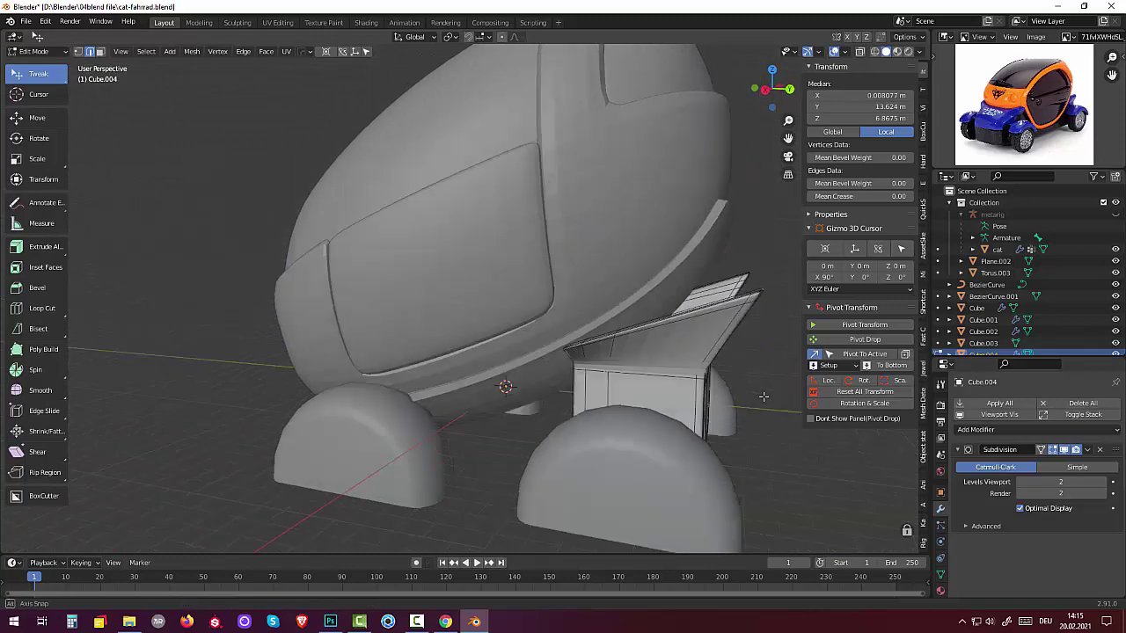
# - In Right Ortho view, move the wing tip edge up and deselect
pyautogui.press('KP_3')
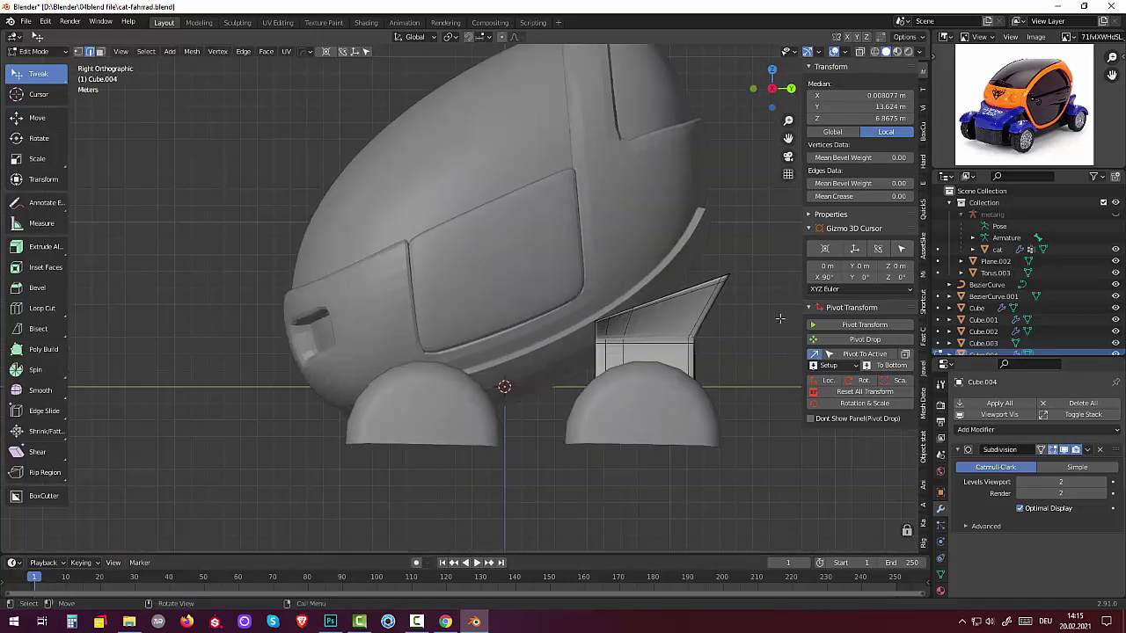
pyautogui.press('g')
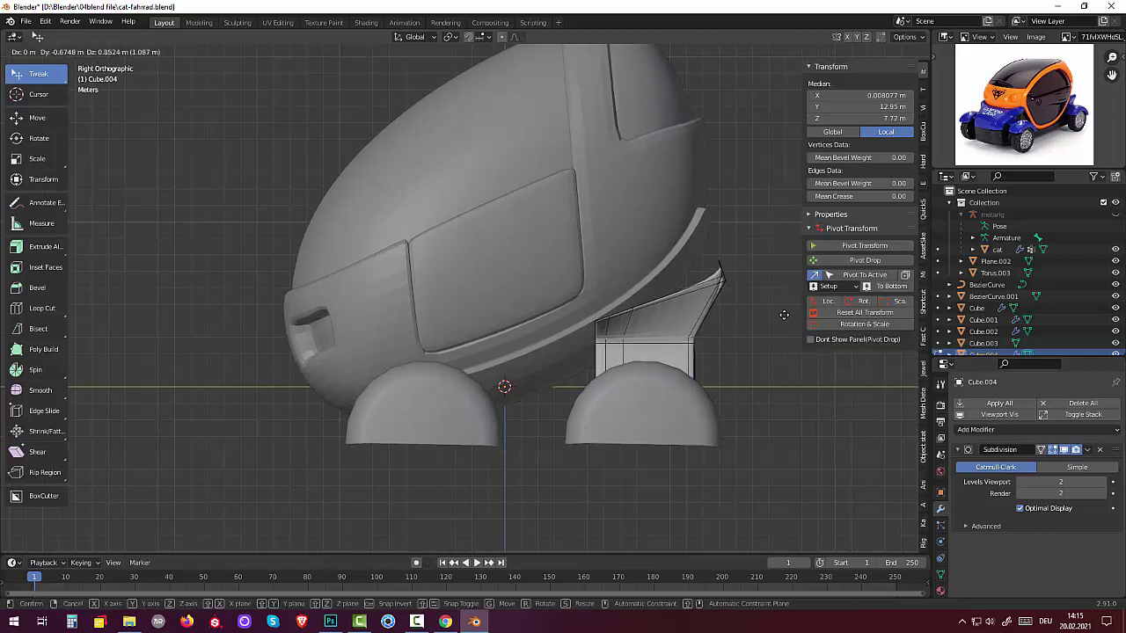
pyautogui.click(784, 315)
pyautogui.hotkey('alt', 'a')
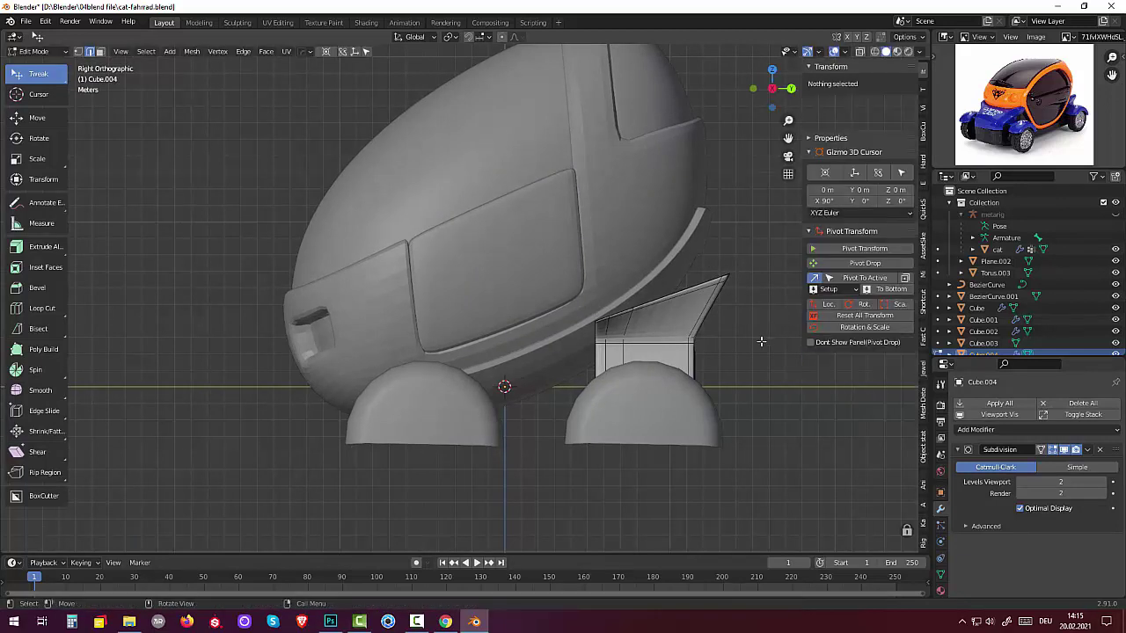
pyautogui.scroll(-3, 766, 339)
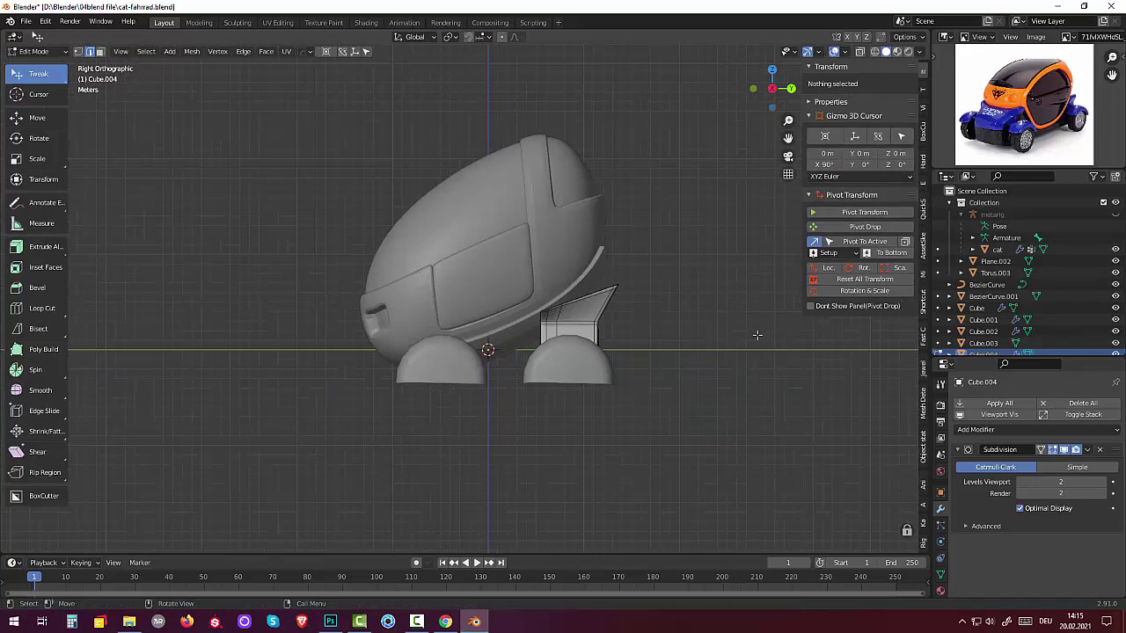
pyautogui.moveTo(757, 335); pyautogui.dragTo(712, 403, button='middle')
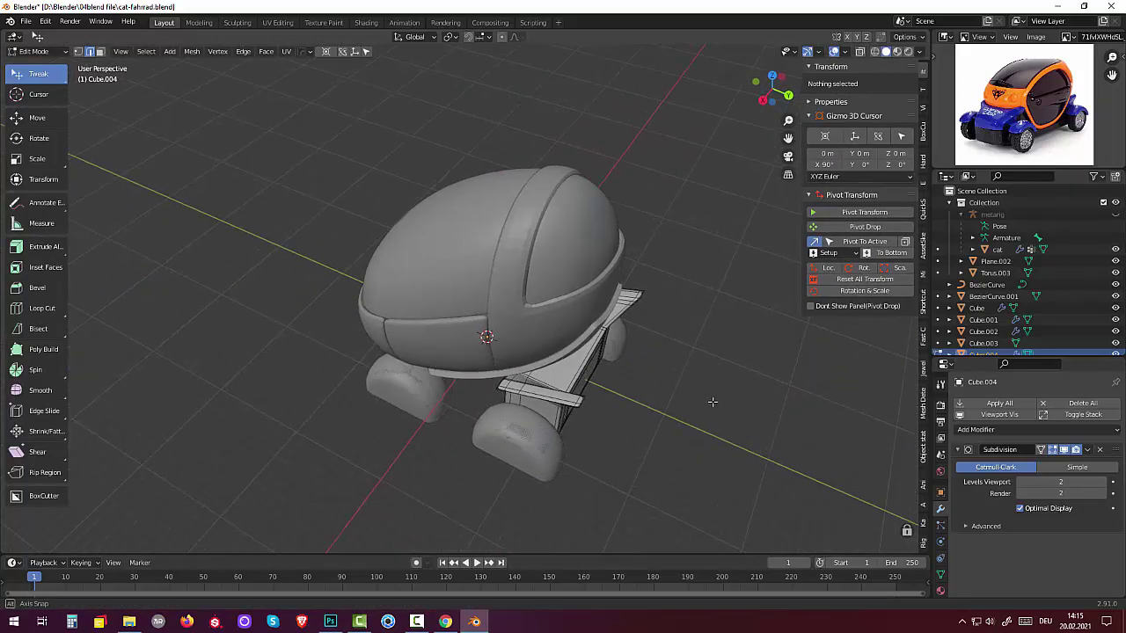
# - In face select mode, select the faces of the upper wing strip
pyautogui.click(563, 398)
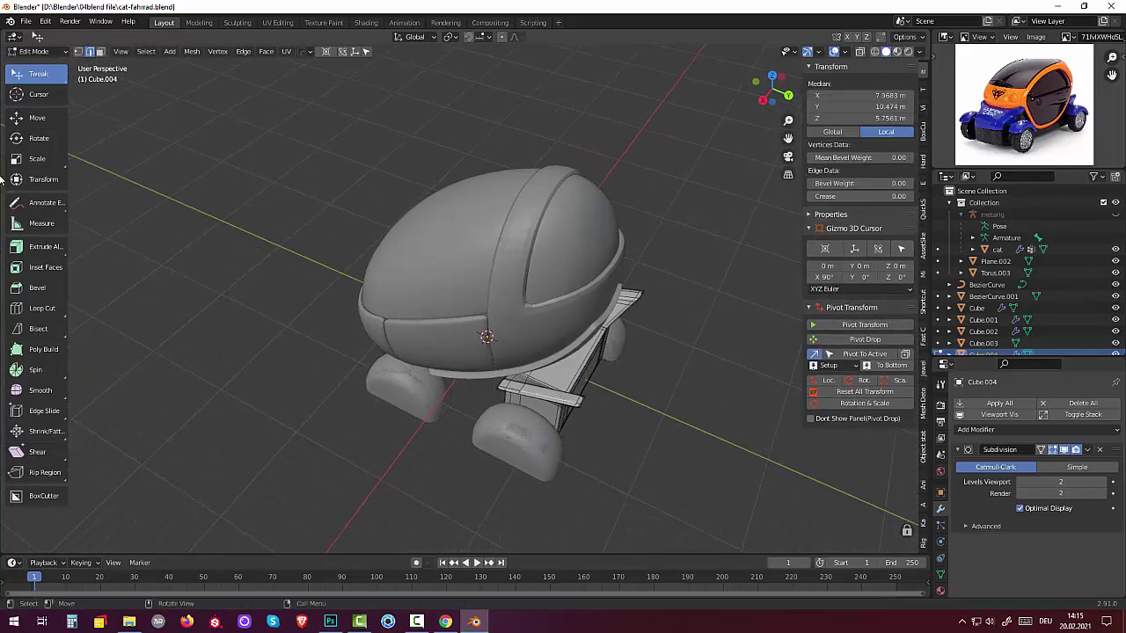
pyautogui.click(100, 52)
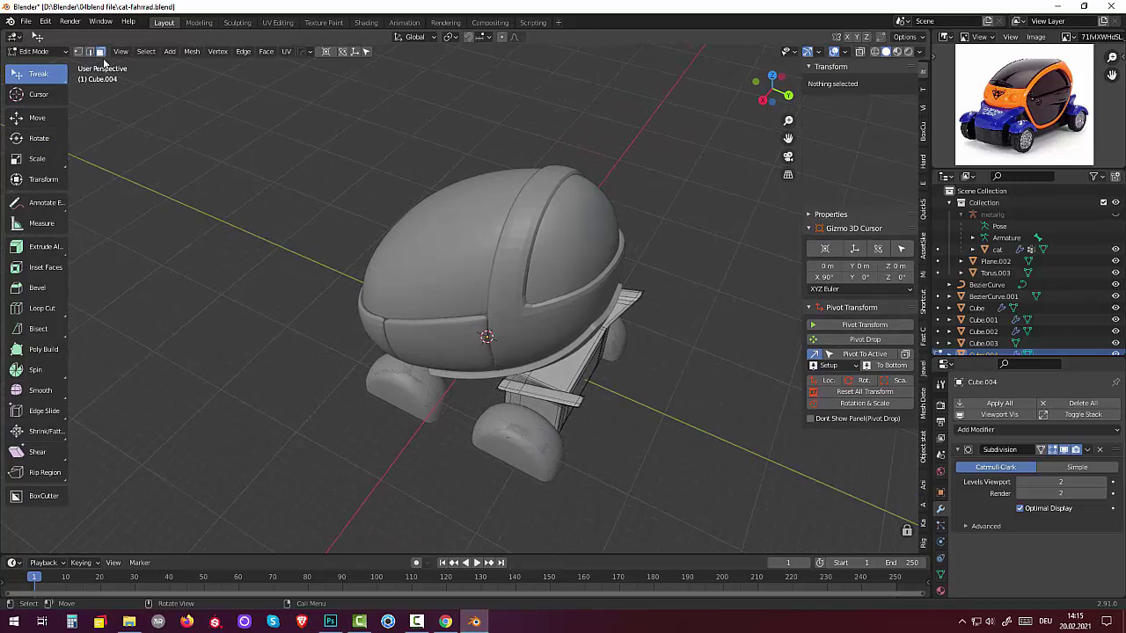
pyautogui.click(543, 393)
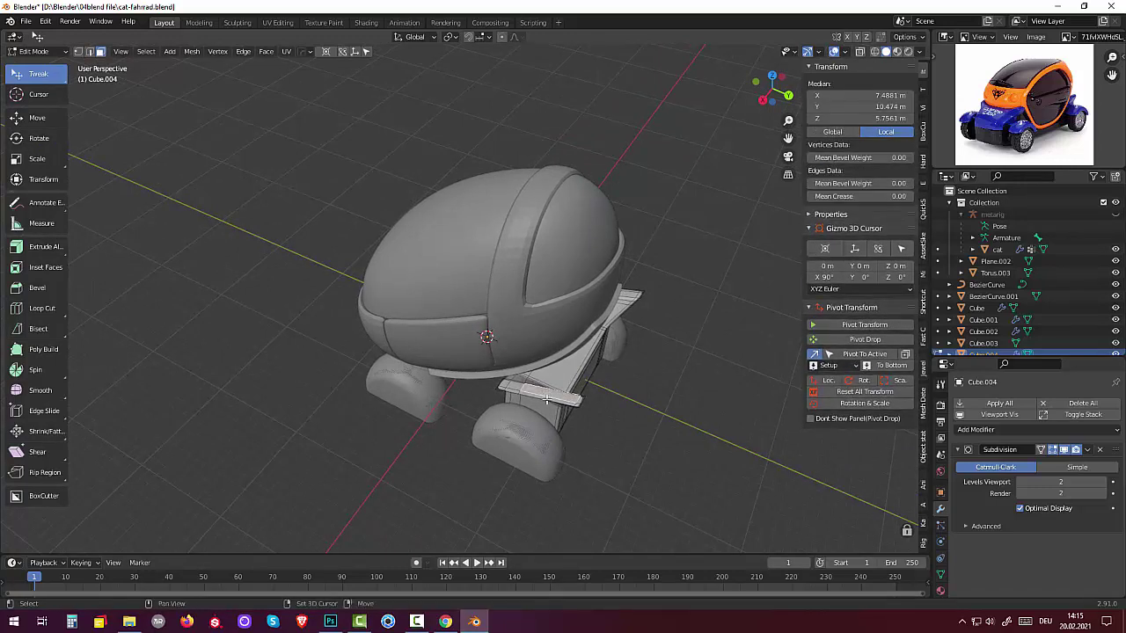
pyautogui.keyDown('shift'); pyautogui.click(548, 397); pyautogui.keyUp('shift')
pyautogui.keyDown('shift'); pyautogui.click(580, 400); pyautogui.keyUp('shift')
pyautogui.keyDown('shift'); pyautogui.click(579, 400); pyautogui.keyUp('shift')
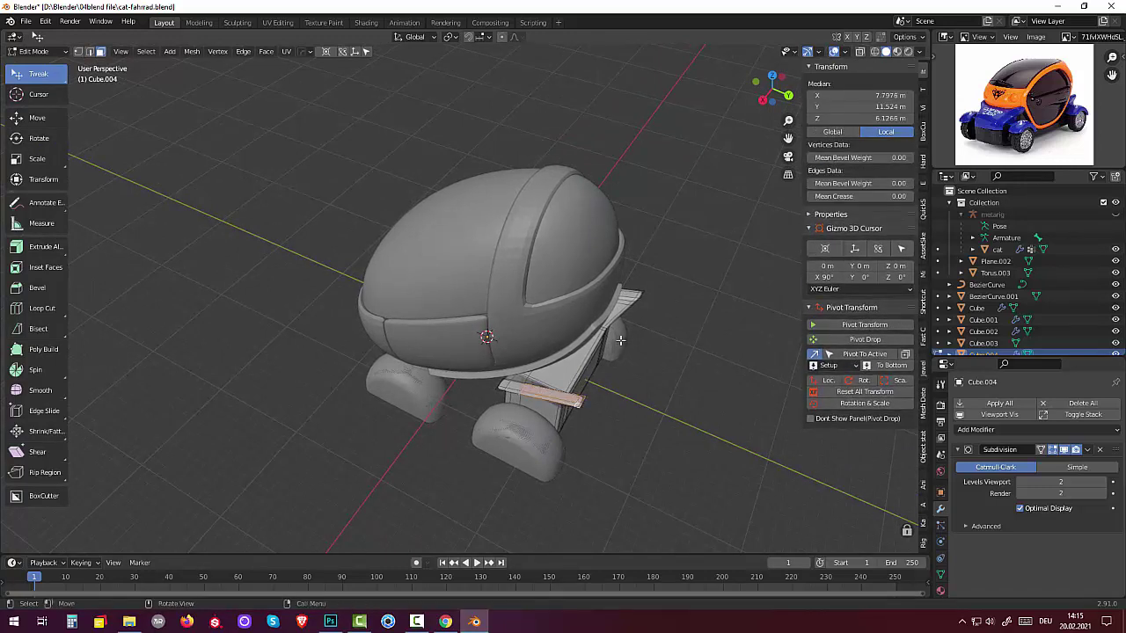
# - Add the lower strip faces on the other side to the selection
pyautogui.moveTo(580, 401); pyautogui.dragTo(423, 408, button='middle')
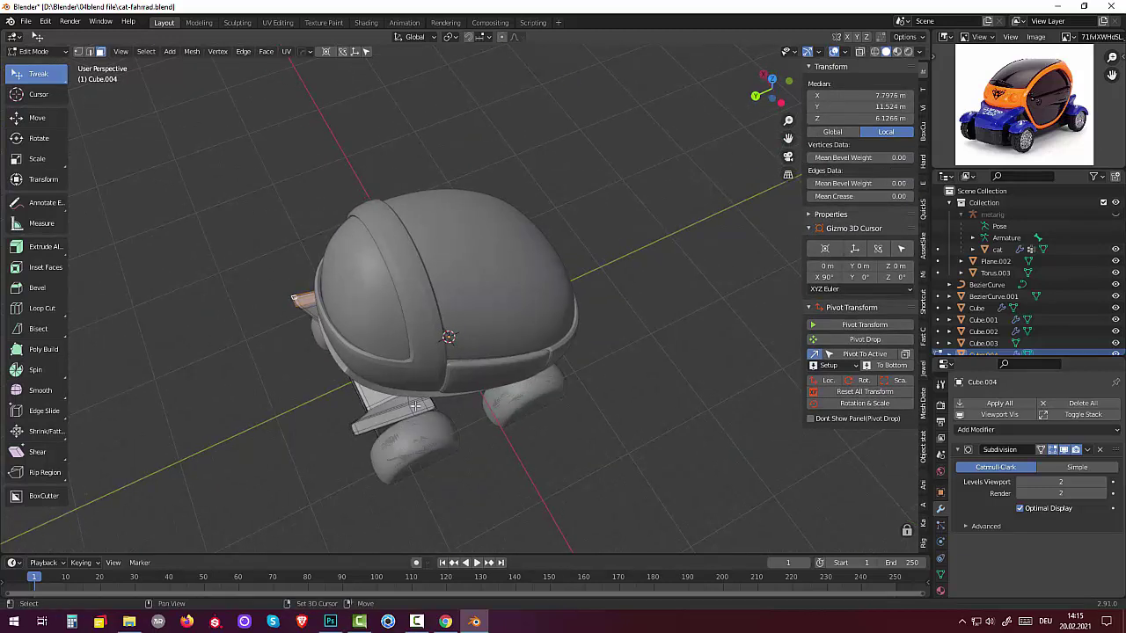
pyautogui.keyDown('shift'); pyautogui.click(402, 409); pyautogui.keyUp('shift')
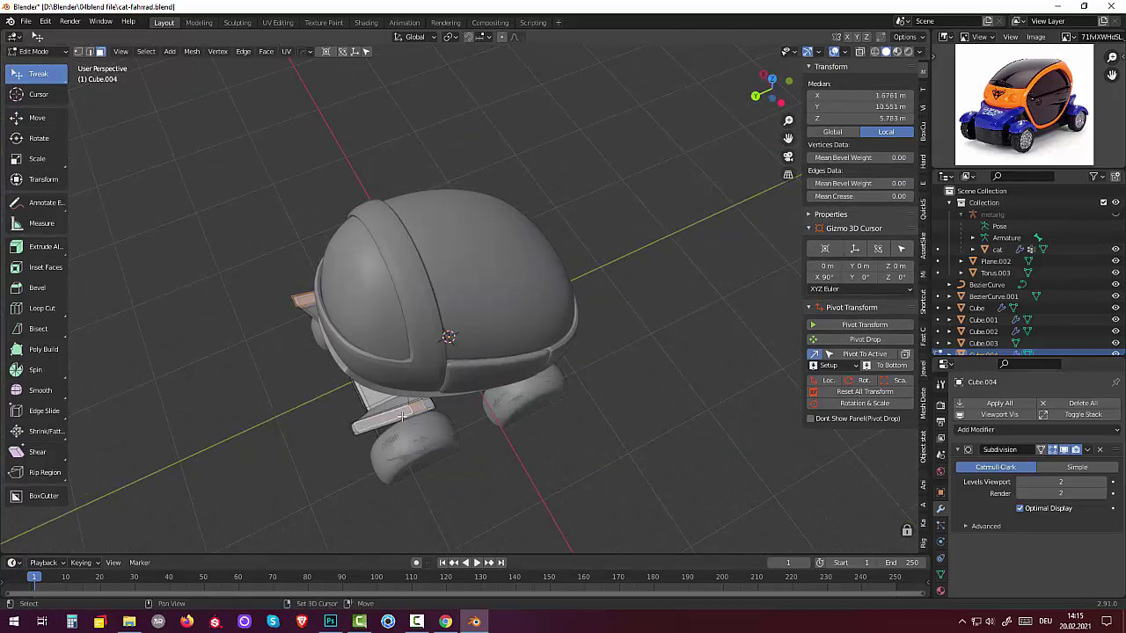
pyautogui.keyDown('shift'); pyautogui.click(397, 418); pyautogui.keyUp('shift')
pyautogui.keyDown('shift'); pyautogui.click(385, 422); pyautogui.keyUp('shift')
pyautogui.keyDown('shift'); pyautogui.click(388, 413); pyautogui.keyUp('shift')
pyautogui.keyDown('shift'); pyautogui.click(419, 410); pyautogui.keyUp('shift')
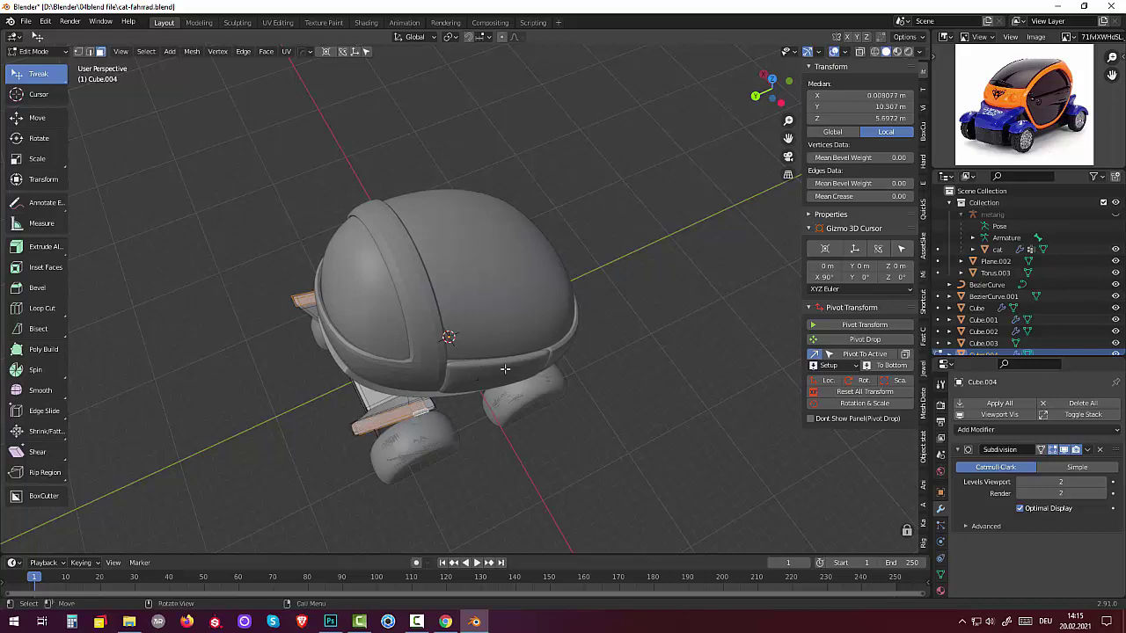
pyautogui.moveTo(420, 410)
pyautogui.mouseDown(button='middle')
pyautogui.moveTo(704, 292)
pyautogui.moveTo(684, 296)
pyautogui.mouseUp(button='middle')
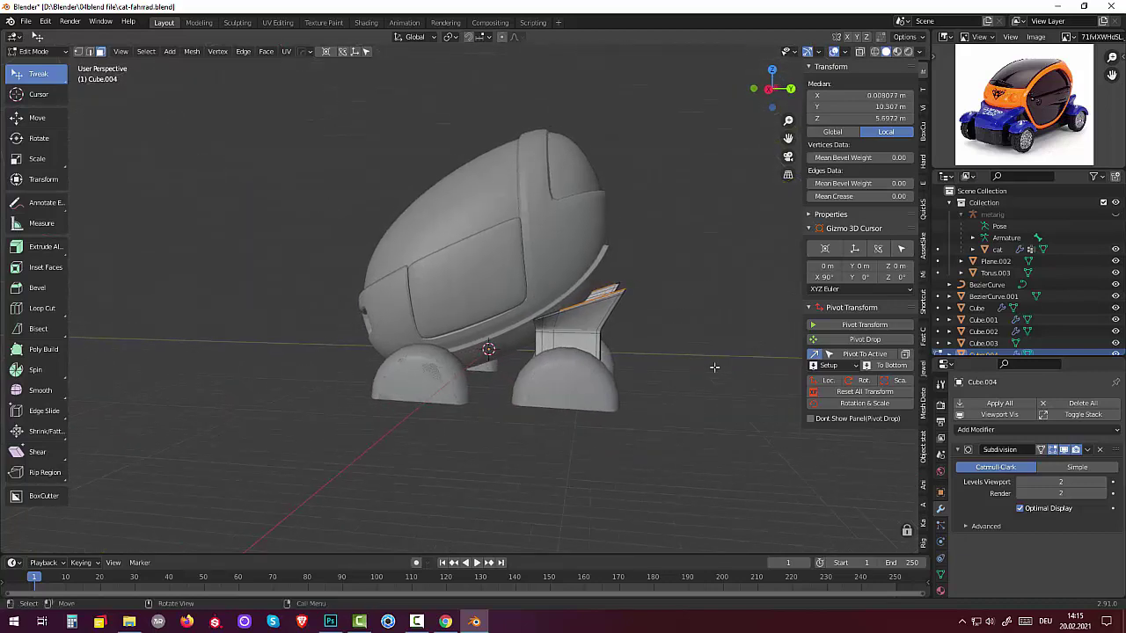
# - Rotate and lift the selected wing strip faces upward, then deselect them
pyautogui.press('r')
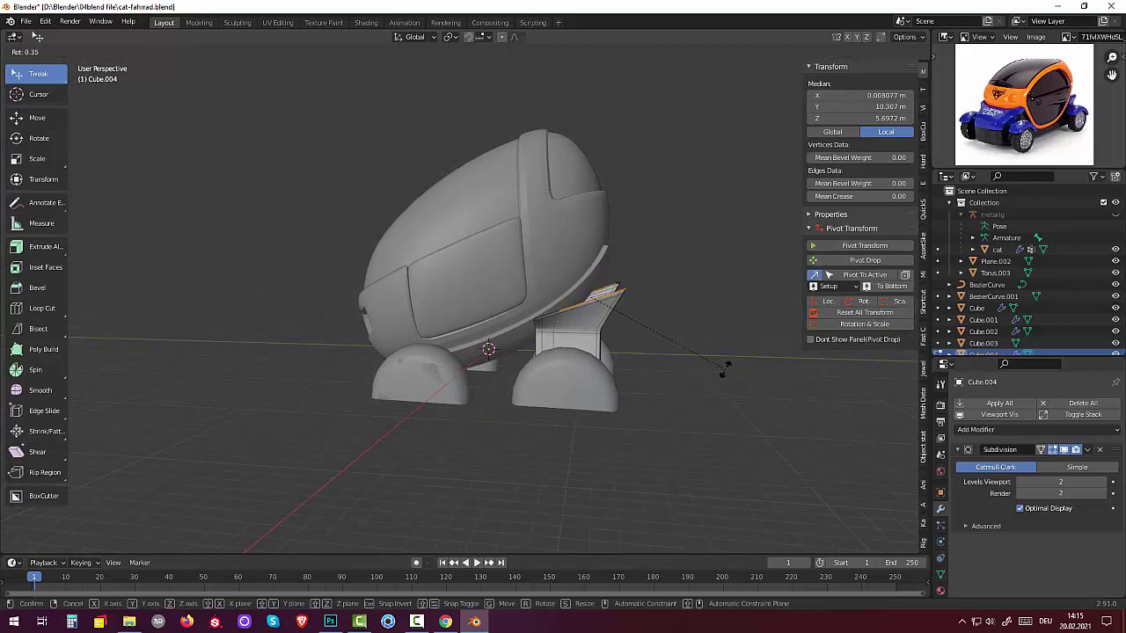
pyautogui.press('g')
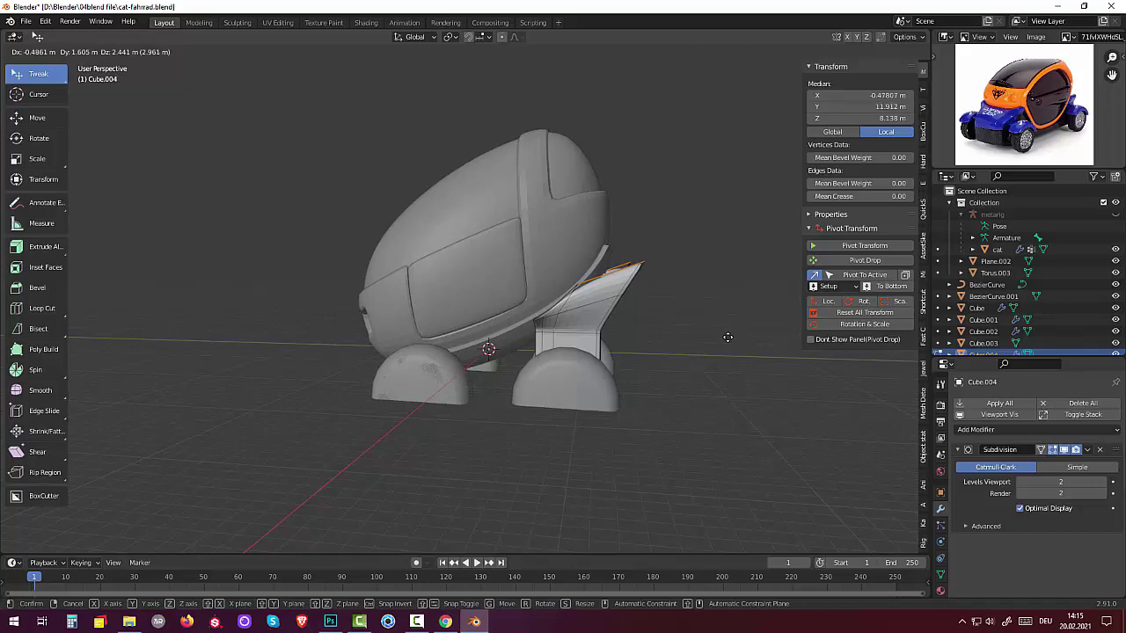
pyautogui.click(725, 341)
pyautogui.hotkey('alt', 'a')
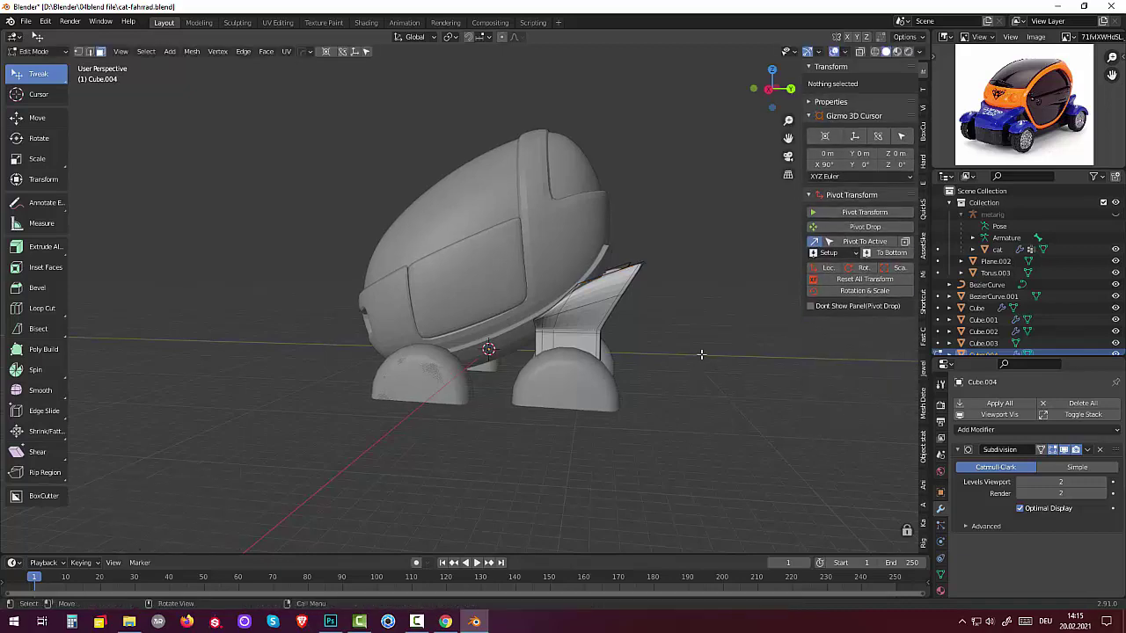
pyautogui.moveTo(701, 352)
pyautogui.mouseDown(button='middle')
pyautogui.moveTo(807, 408)
pyautogui.moveTo(812, 432)
pyautogui.moveTo(732, 475)
pyautogui.moveTo(626, 452)
pyautogui.moveTo(477, 336)
pyautogui.mouseUp(button='middle')
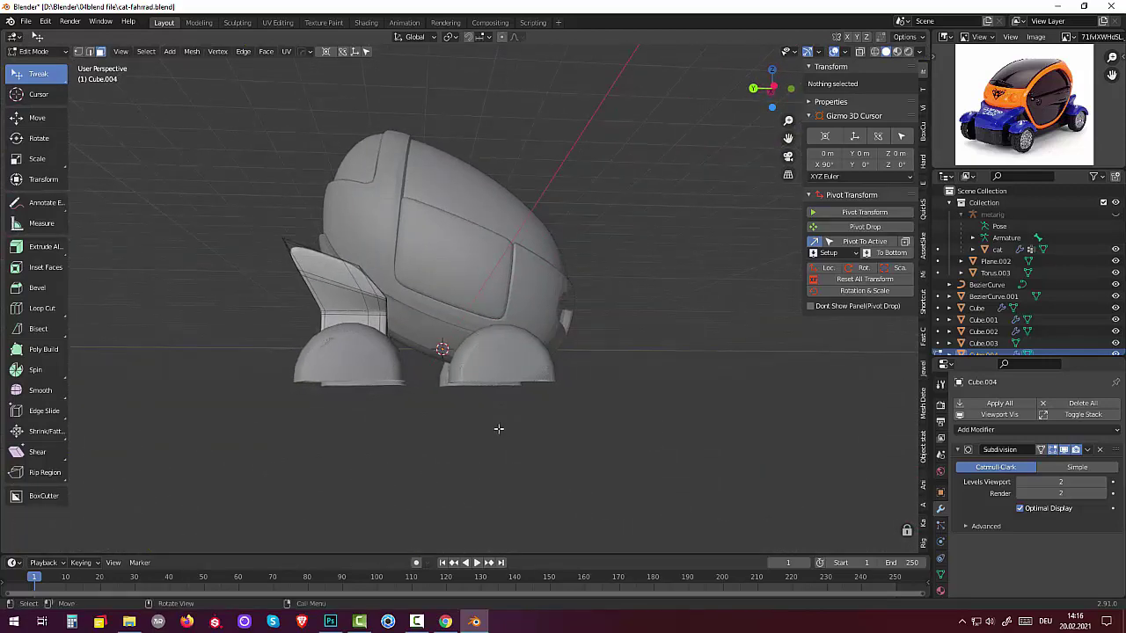
# - Select two side-wing edges and move them to reshape the wing
pyautogui.moveTo(422, 361)
pyautogui.mouseDown(button='middle')
pyautogui.moveTo(422, 401)
pyautogui.moveTo(374, 398)
pyautogui.mouseUp(button='middle')
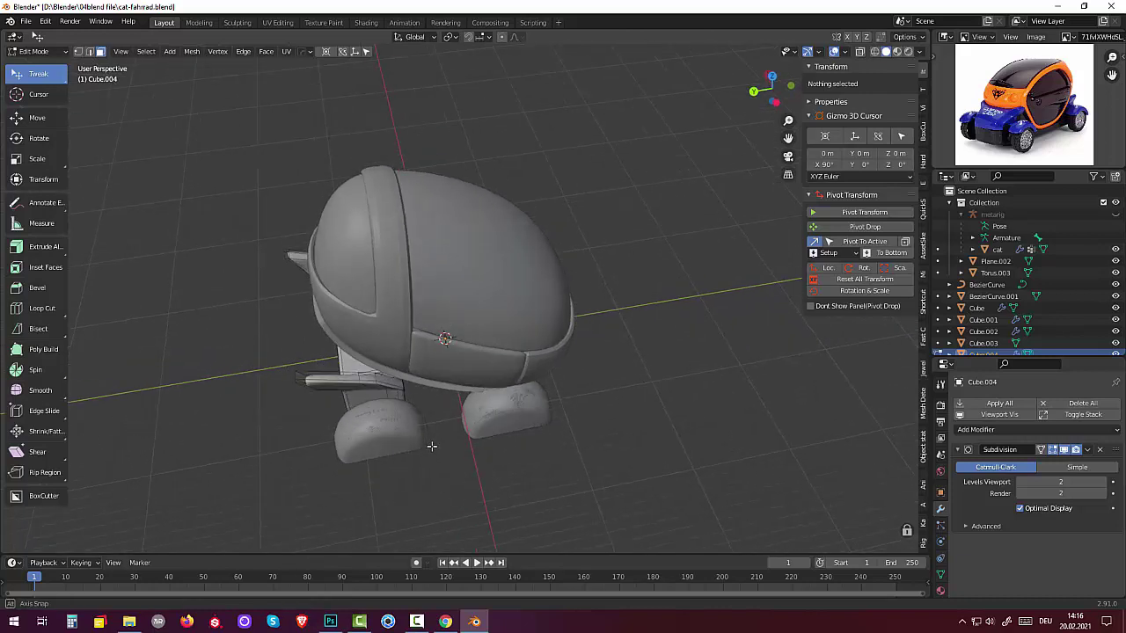
pyautogui.click(376, 379)
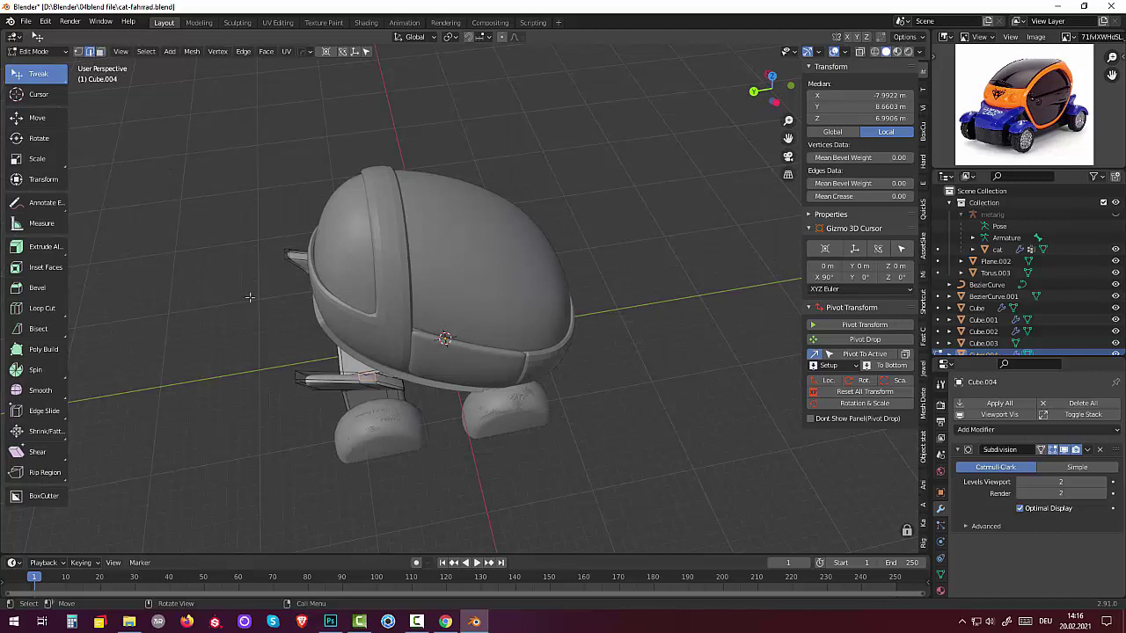
pyautogui.click(381, 394)
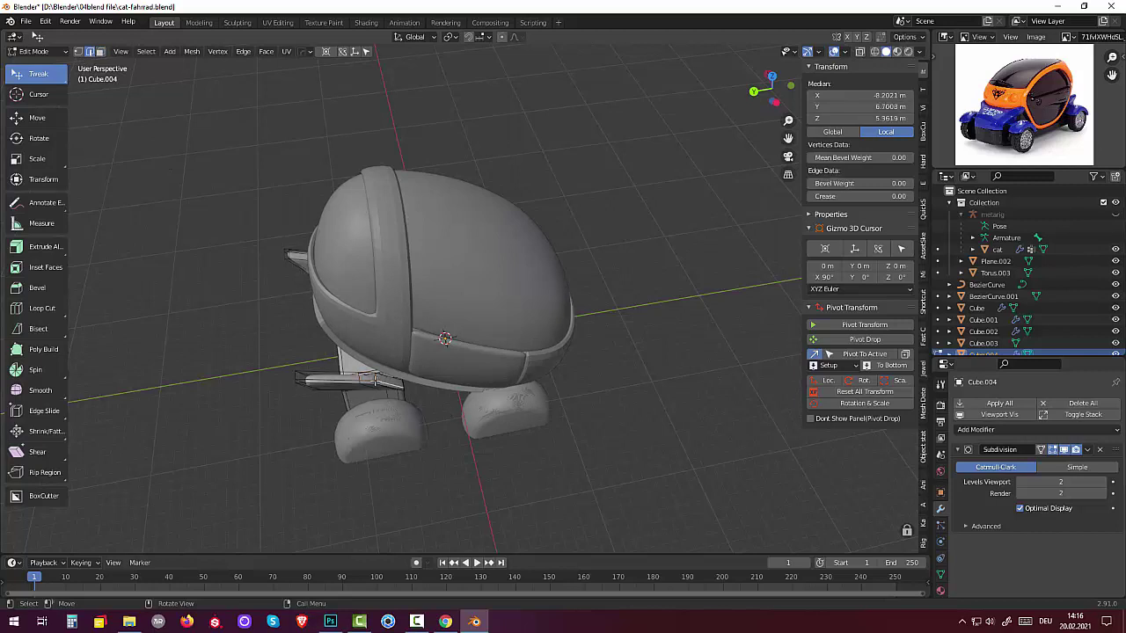
pyautogui.keyDown('shift'); pyautogui.click(380, 396); pyautogui.keyUp('shift')
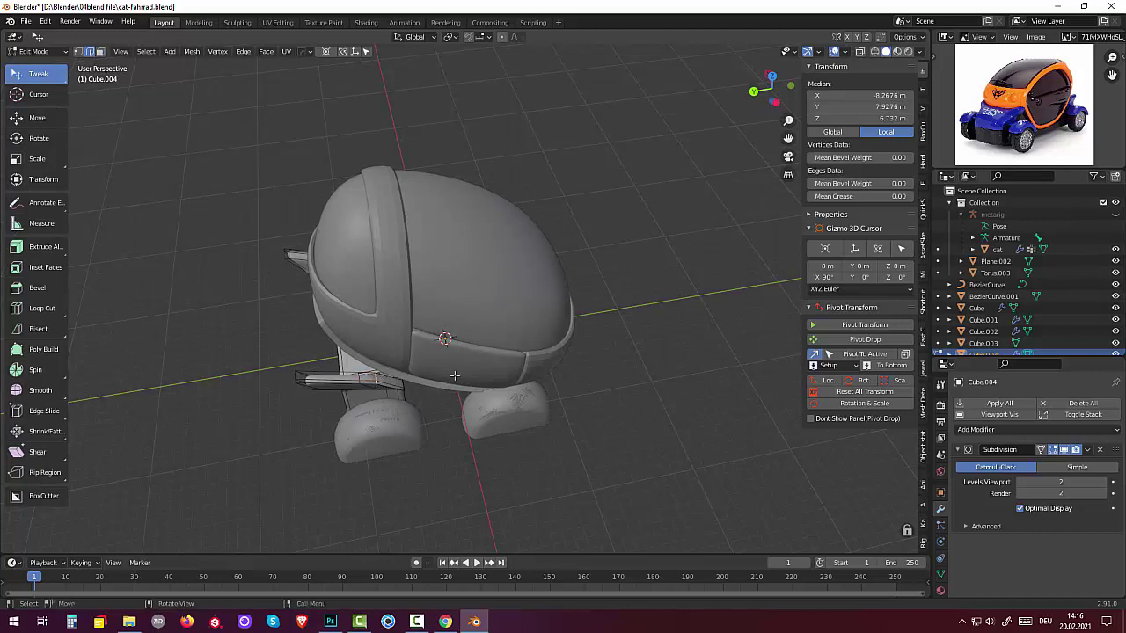
pyautogui.moveTo(413, 369)
pyautogui.mouseDown(button='middle')
pyautogui.moveTo(474, 325)
pyautogui.moveTo(682, 390)
pyautogui.moveTo(553, 391)
pyautogui.moveTo(659, 384)
pyautogui.moveTo(674, 369)
pyautogui.moveTo(678, 305)
pyautogui.moveTo(680, 360)
pyautogui.moveTo(448, 312)
pyautogui.mouseUp(button='middle')
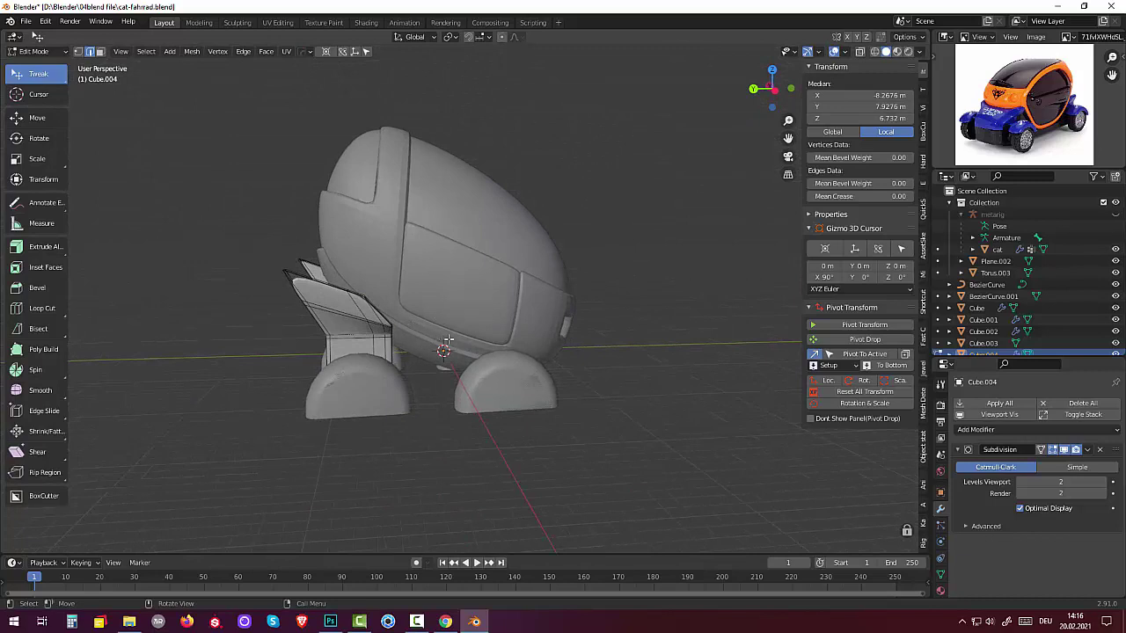
pyautogui.press('g')
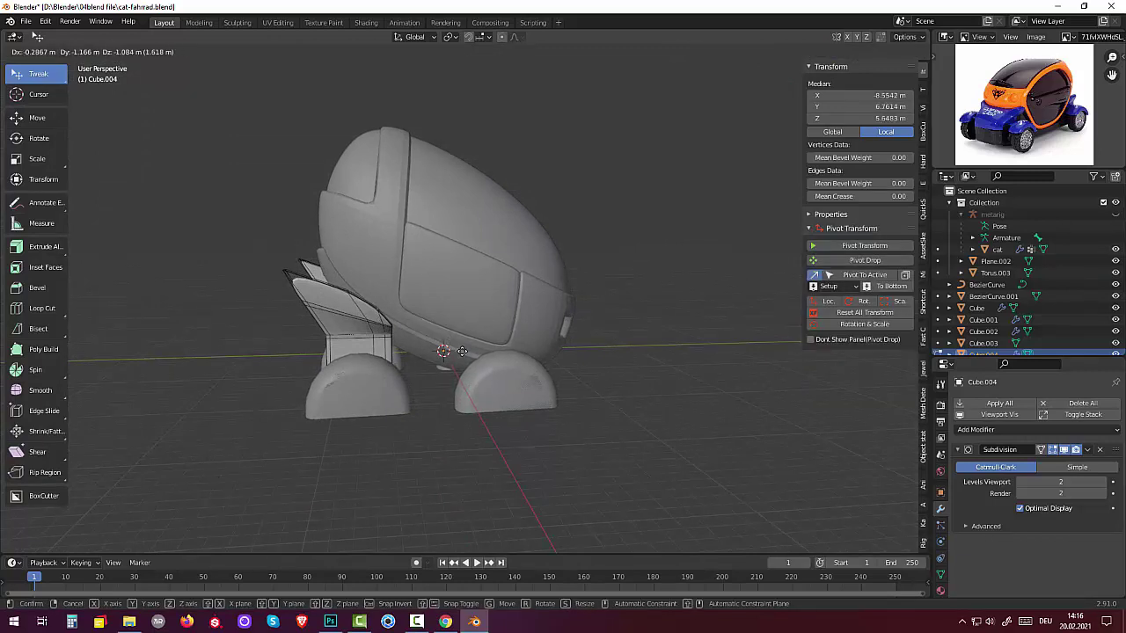
pyautogui.click(463, 351)
pyautogui.click(431, 440)
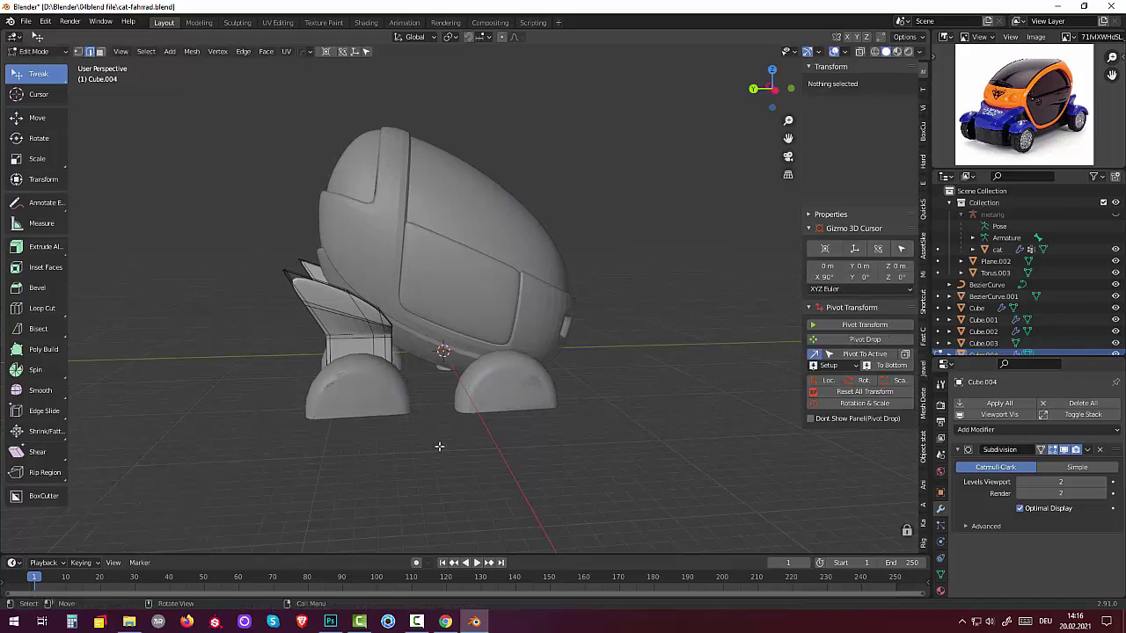
pyautogui.moveTo(431, 440)
pyautogui.mouseDown(button='middle')
pyautogui.moveTo(642, 415)
pyautogui.moveTo(666, 427)
pyautogui.mouseUp(button='middle')
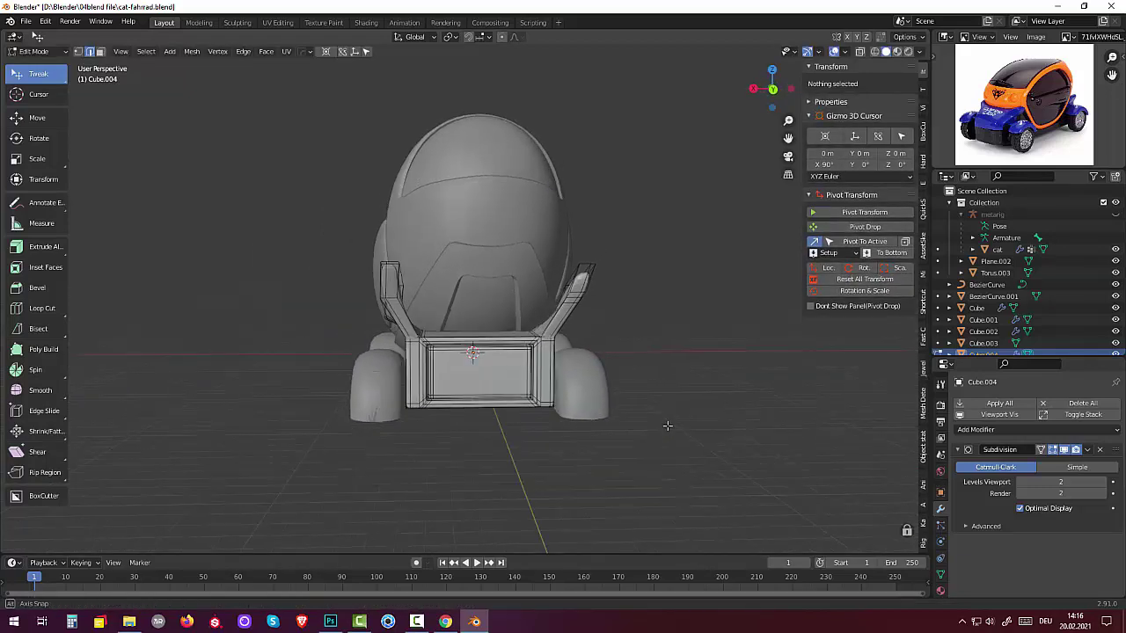
# - Add a loop cut at factor 0 splitting the front box down its centre
pyautogui.click(490, 398)
pyautogui.click(485, 403)
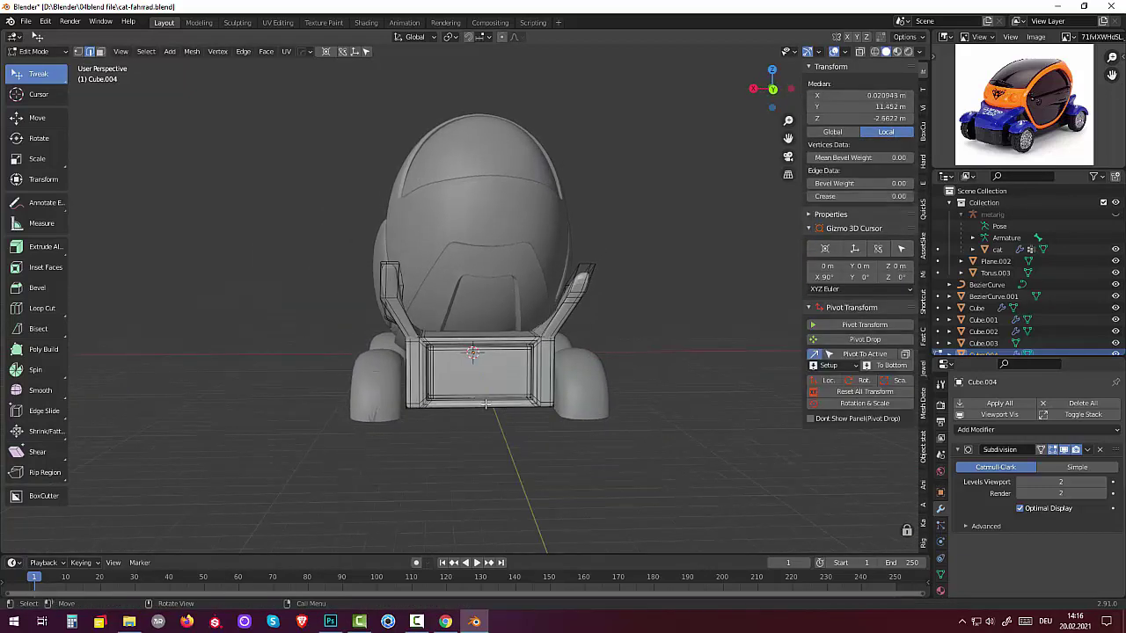
pyautogui.keyDown('alt'); pyautogui.click(486, 401); pyautogui.keyUp('alt')
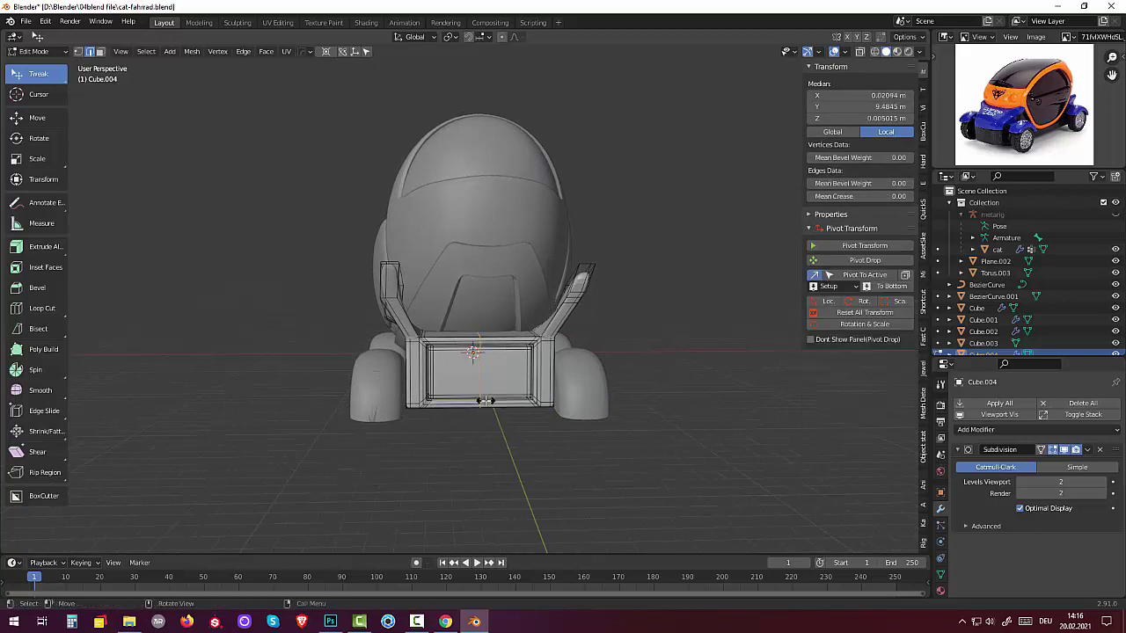
pyautogui.press('g')
pyautogui.press('g')
pyautogui.click(486, 401)
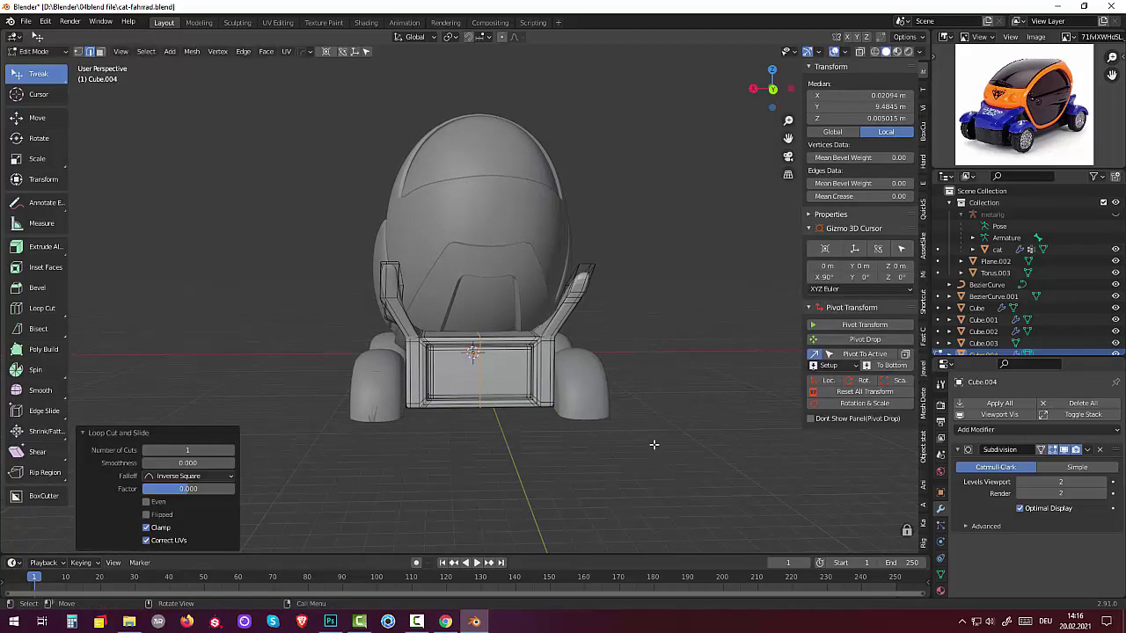
# - Switch to vertex select, clear the selection, and turn on X-ray
pyautogui.click(79, 51)
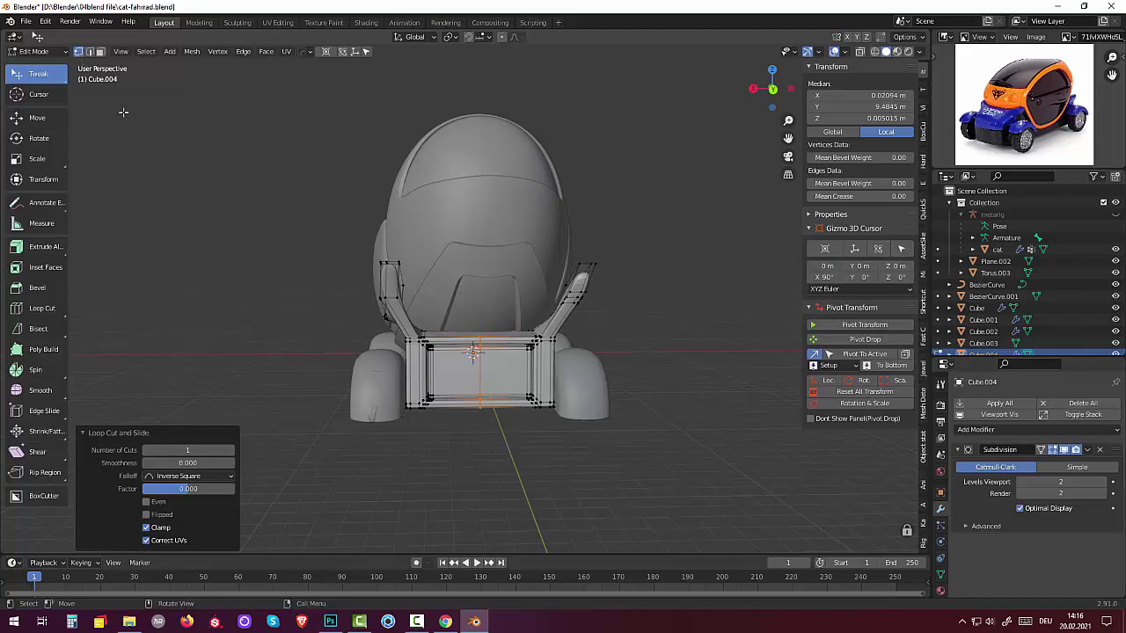
pyautogui.click(335, 217)
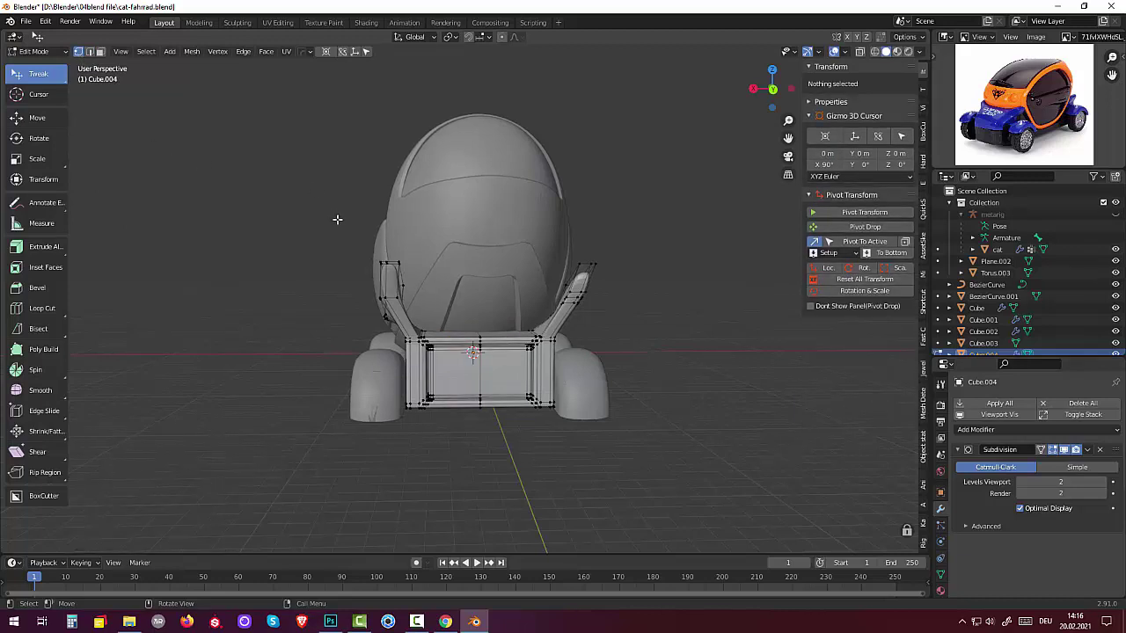
pyautogui.click(861, 51)
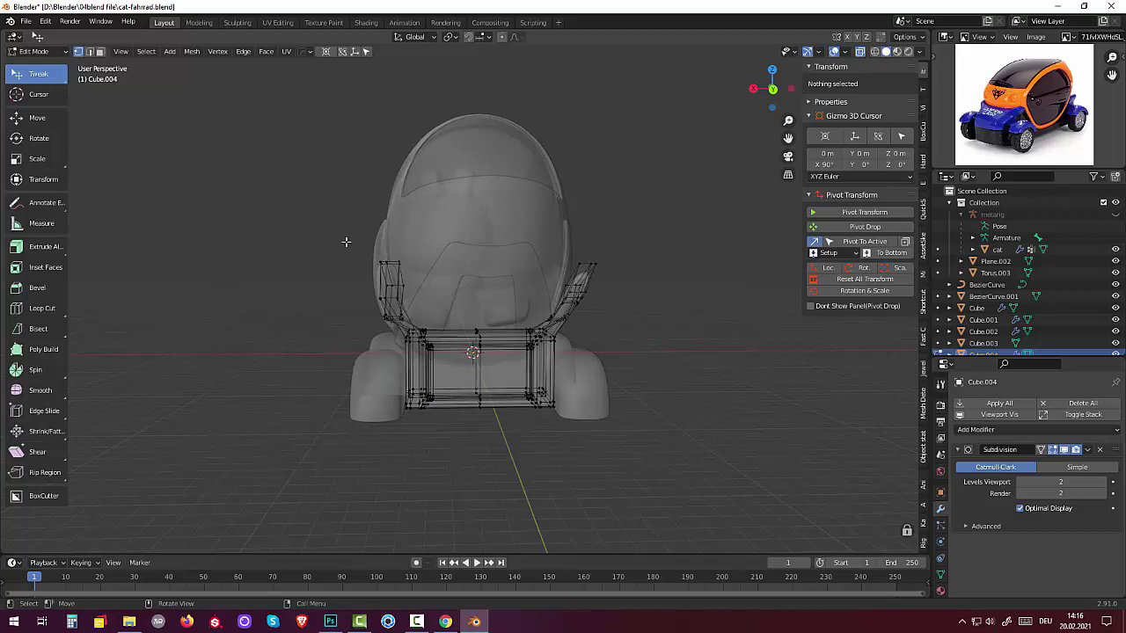
# - Box-select and delete the vertices of the box's left half and its wing
pyautogui.press('b')
pyautogui.moveTo(346, 241); pyautogui.dragTo(457, 523)
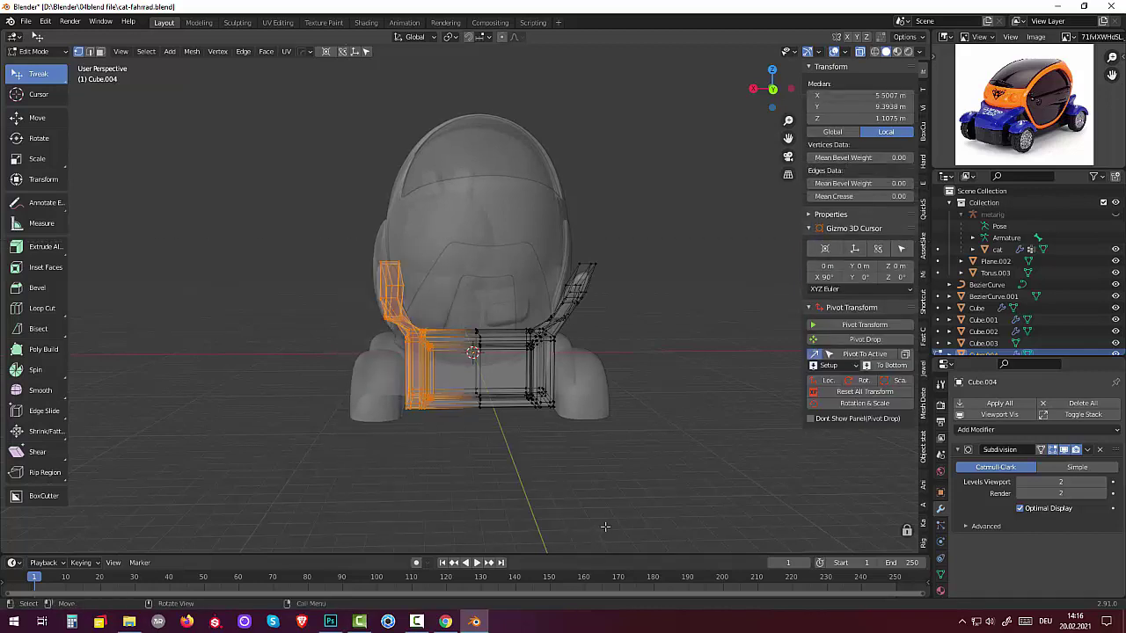
pyautogui.press('x')
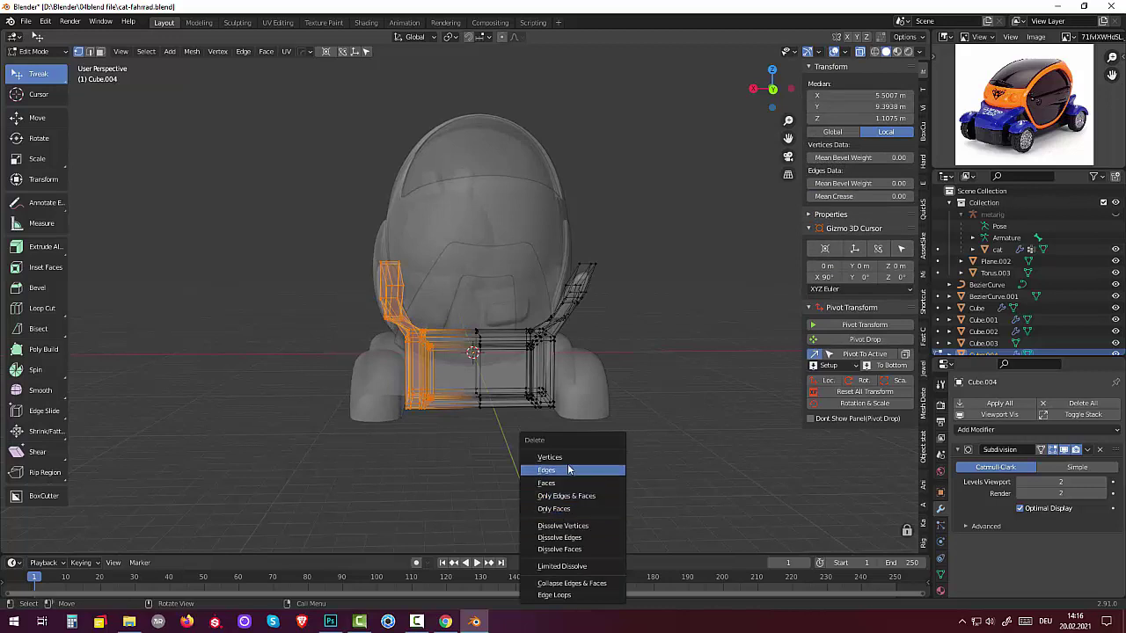
pyautogui.click(565, 458)
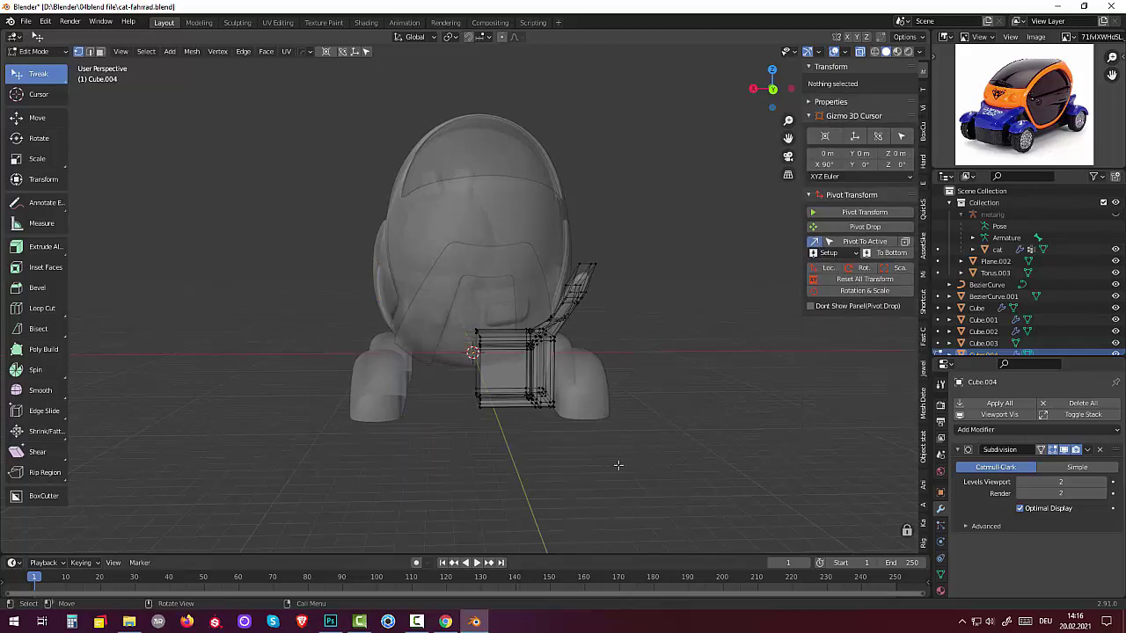
# - Return to Object Mode and orbit the view around the car
pyautogui.click(38, 51)
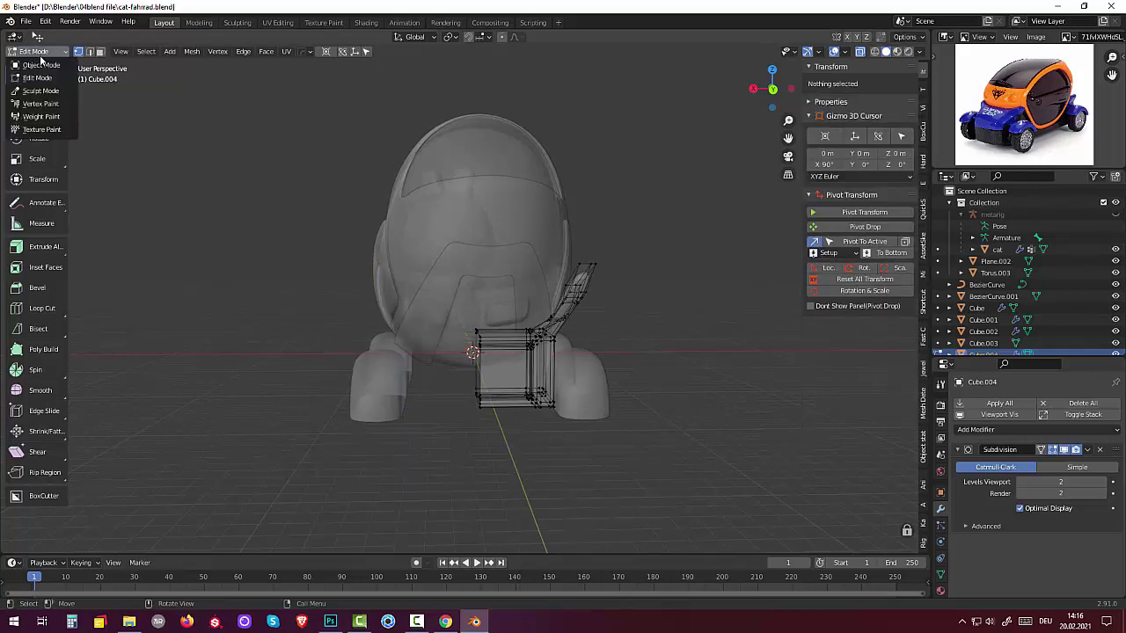
pyautogui.click(40, 70)
pyautogui.moveTo(587, 299)
pyautogui.mouseDown(button='middle')
pyautogui.moveTo(566, 334)
pyautogui.moveTo(548, 320)
pyautogui.moveTo(551, 284)
pyautogui.moveTo(594, 289)
pyautogui.moveTo(578, 293)
pyautogui.mouseUp(button='middle')
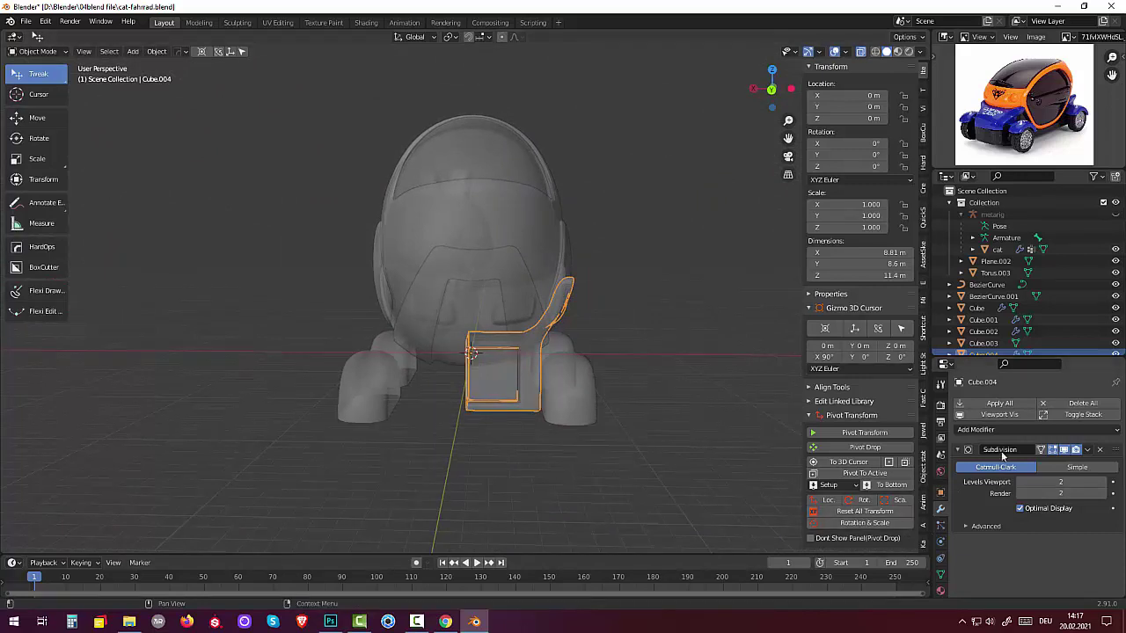
# - Add an X-axis Mirror modifier with clipping to Cube.004 and apply it
pyautogui.click(983, 431)
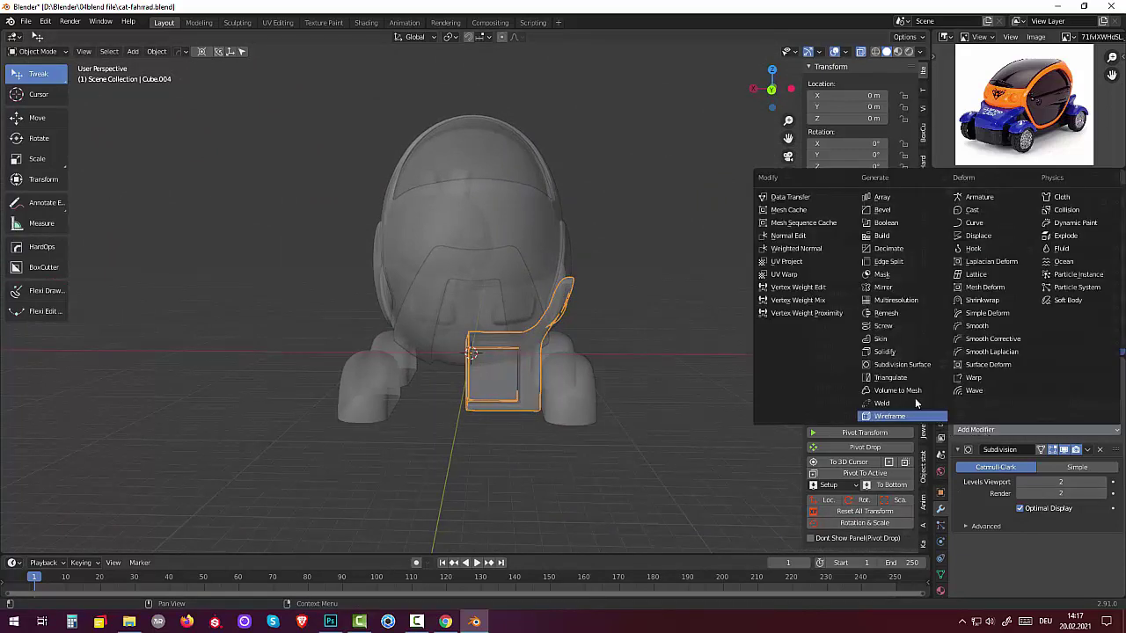
pyautogui.click(882, 287)
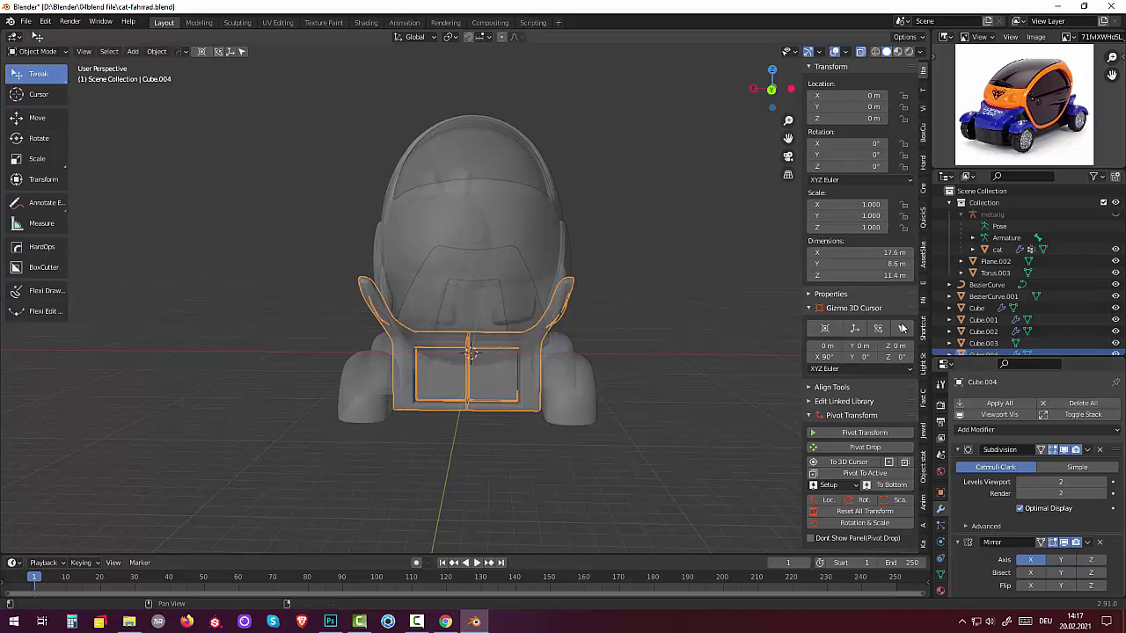
pyautogui.scroll(-2, 1060, 571)
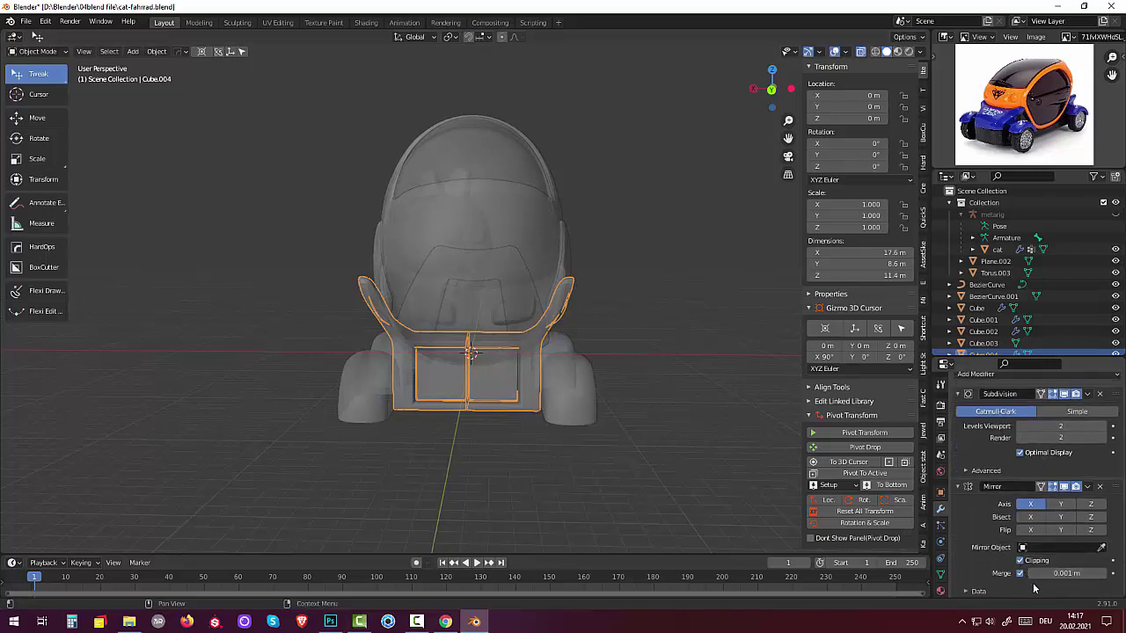
pyautogui.click(1088, 487)
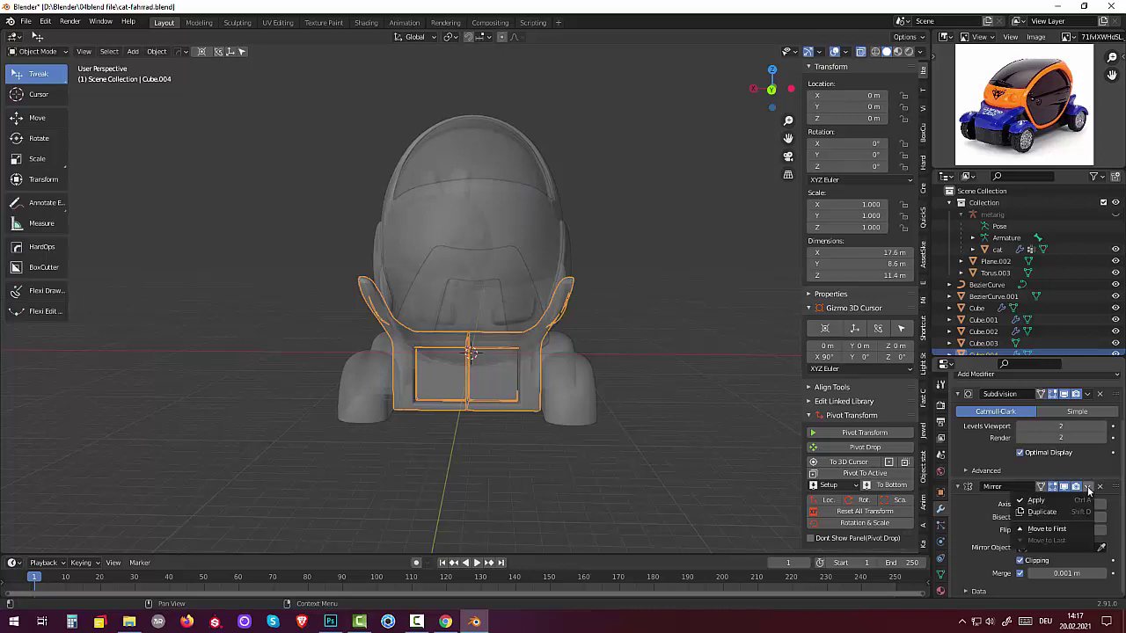
pyautogui.click(1039, 501)
pyautogui.click(718, 498)
pyautogui.moveTo(706, 498)
pyautogui.mouseDown(button='middle')
pyautogui.moveTo(782, 461)
pyautogui.moveTo(860, 447)
pyautogui.moveTo(730, 461)
pyautogui.moveTo(661, 445)
pyautogui.moveTo(588, 470)
pyautogui.moveTo(547, 430)
pyautogui.moveTo(546, 442)
pyautogui.moveTo(825, 434)
pyautogui.mouseUp(button='middle')
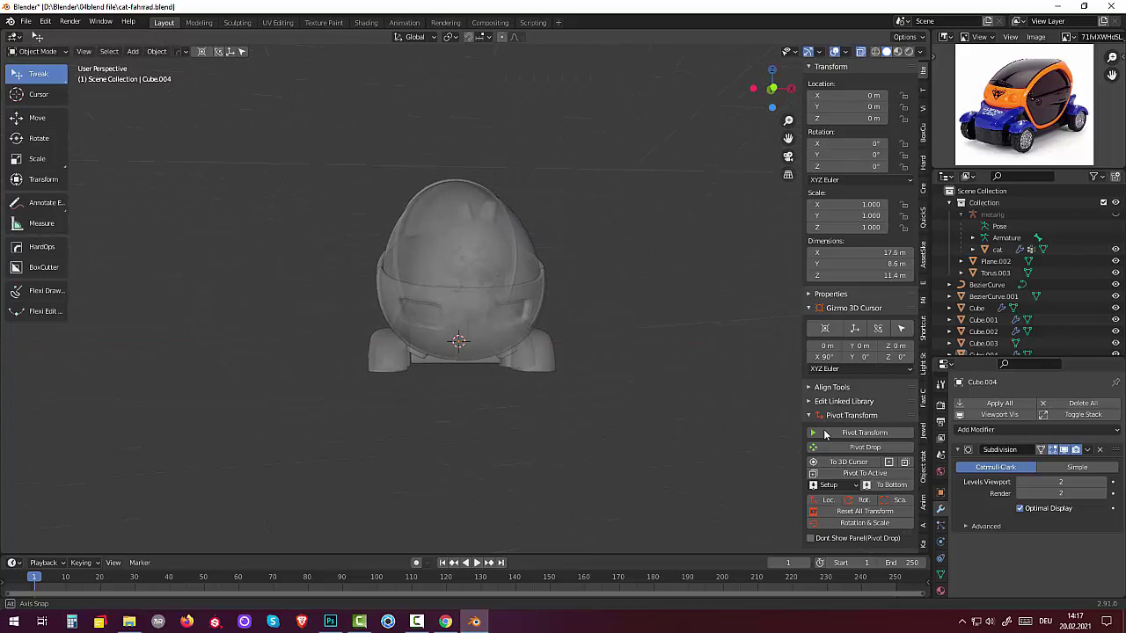
# - Switch X-ray off so the car looks solid, then orbit to a side view
pyautogui.moveTo(648, 458)
pyautogui.mouseDown(button='middle')
pyautogui.moveTo(641, 441)
pyautogui.moveTo(621, 467)
pyautogui.mouseUp(button='middle')
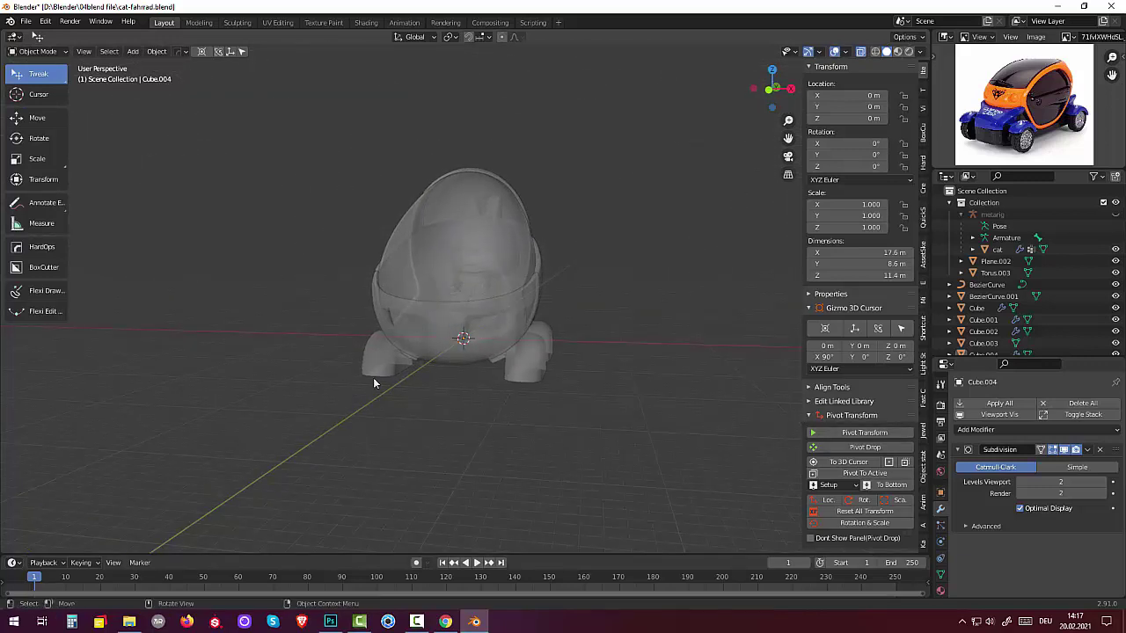
pyautogui.click(46, 53)
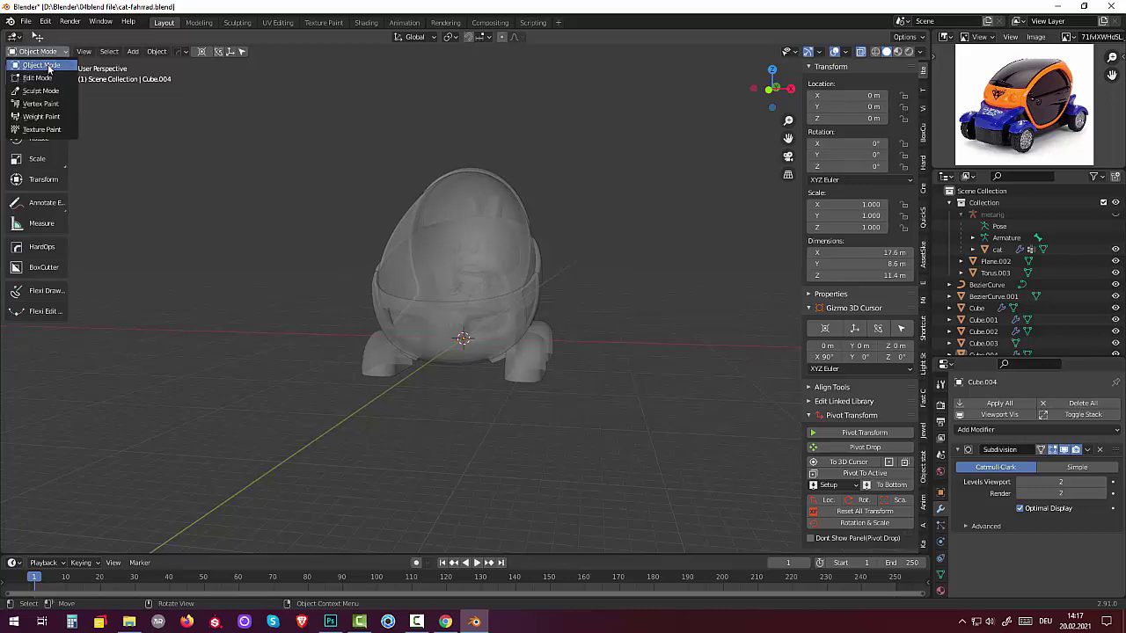
pyautogui.click(48, 64)
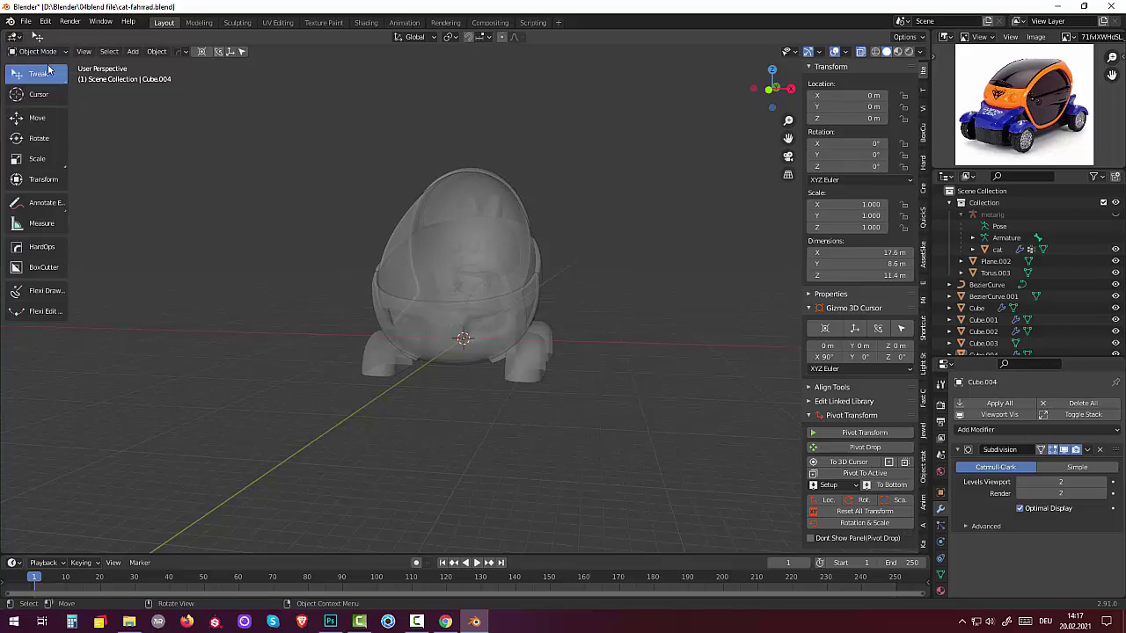
pyautogui.click(862, 53)
pyautogui.moveTo(614, 214)
pyautogui.mouseDown(button='middle')
pyautogui.moveTo(562, 269)
pyautogui.moveTo(704, 256)
pyautogui.moveTo(725, 274)
pyautogui.moveTo(695, 299)
pyautogui.mouseUp(button='middle')
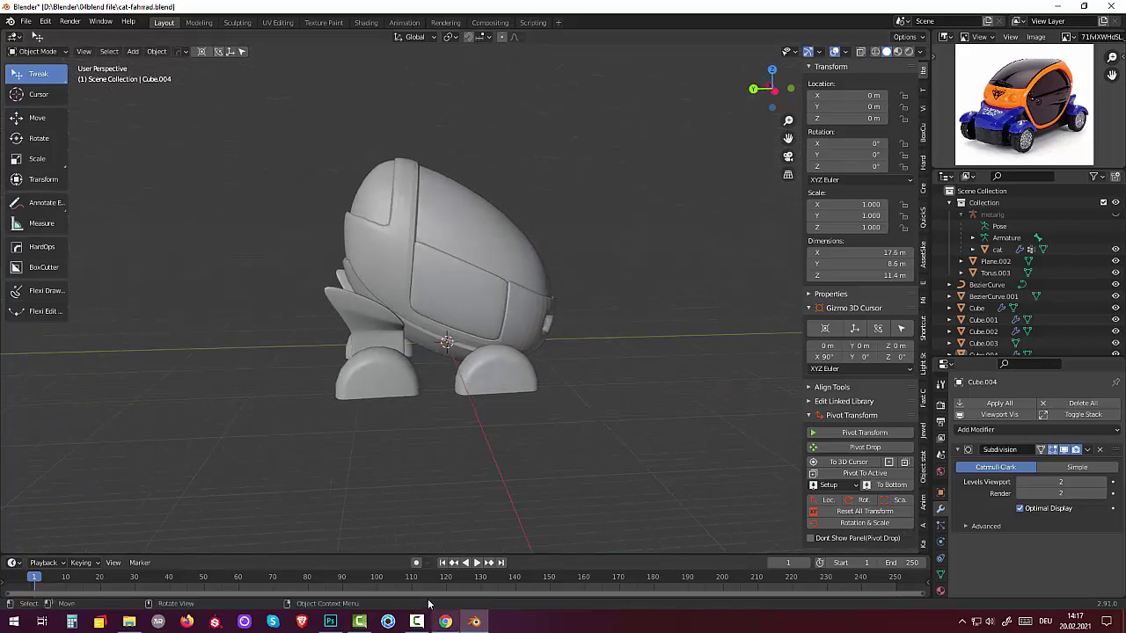
pyautogui.click(419, 622)
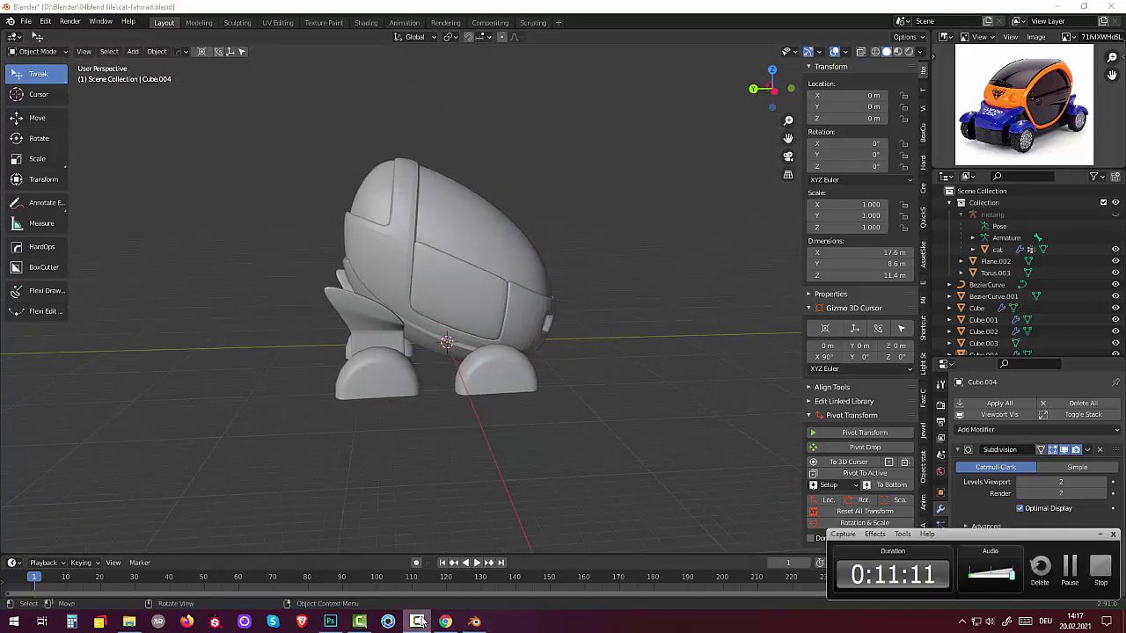
pyautogui.click(642, 468)
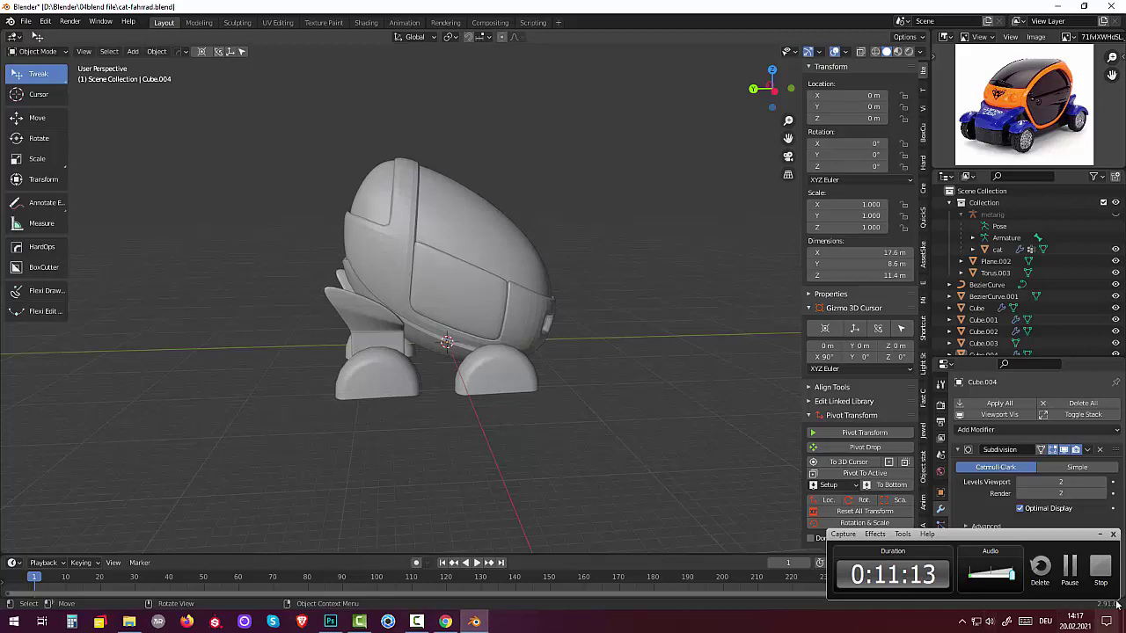